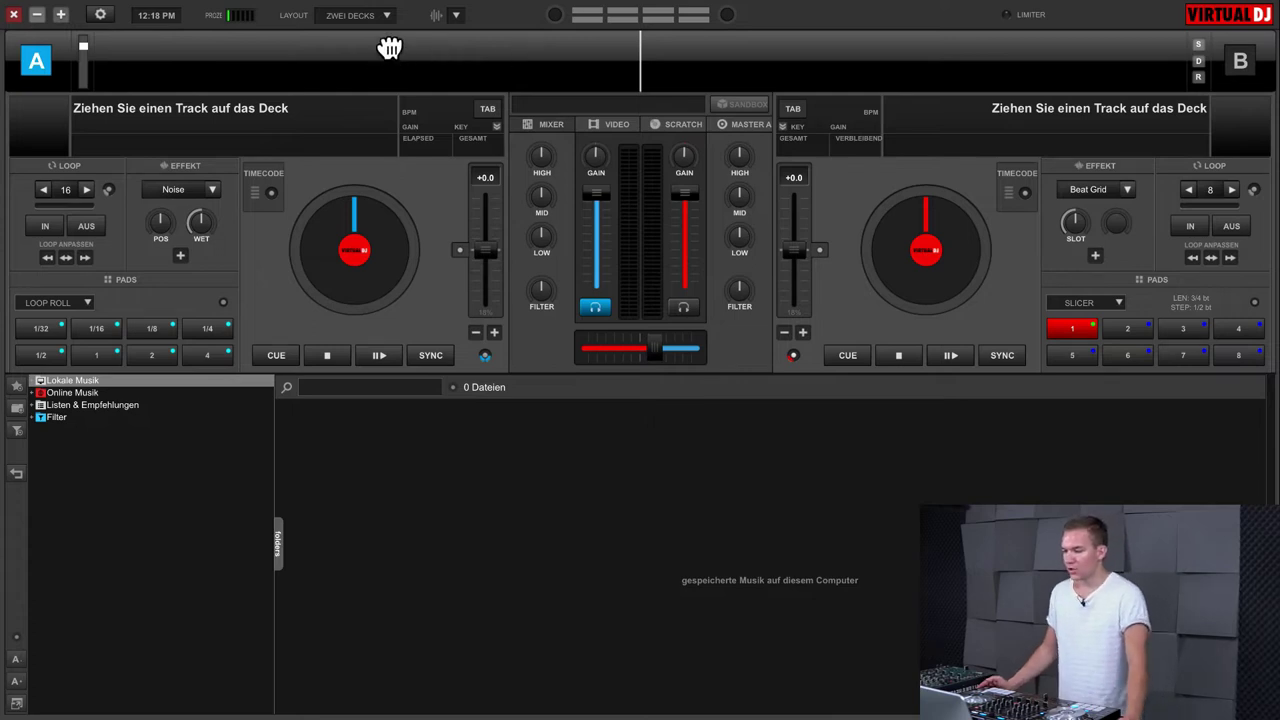
Try out the four-deck layout (VIER DECKS) and the six-deck layout (SECHS DECKS)
{"action": "left_click", "coordinate": [388, 18]}
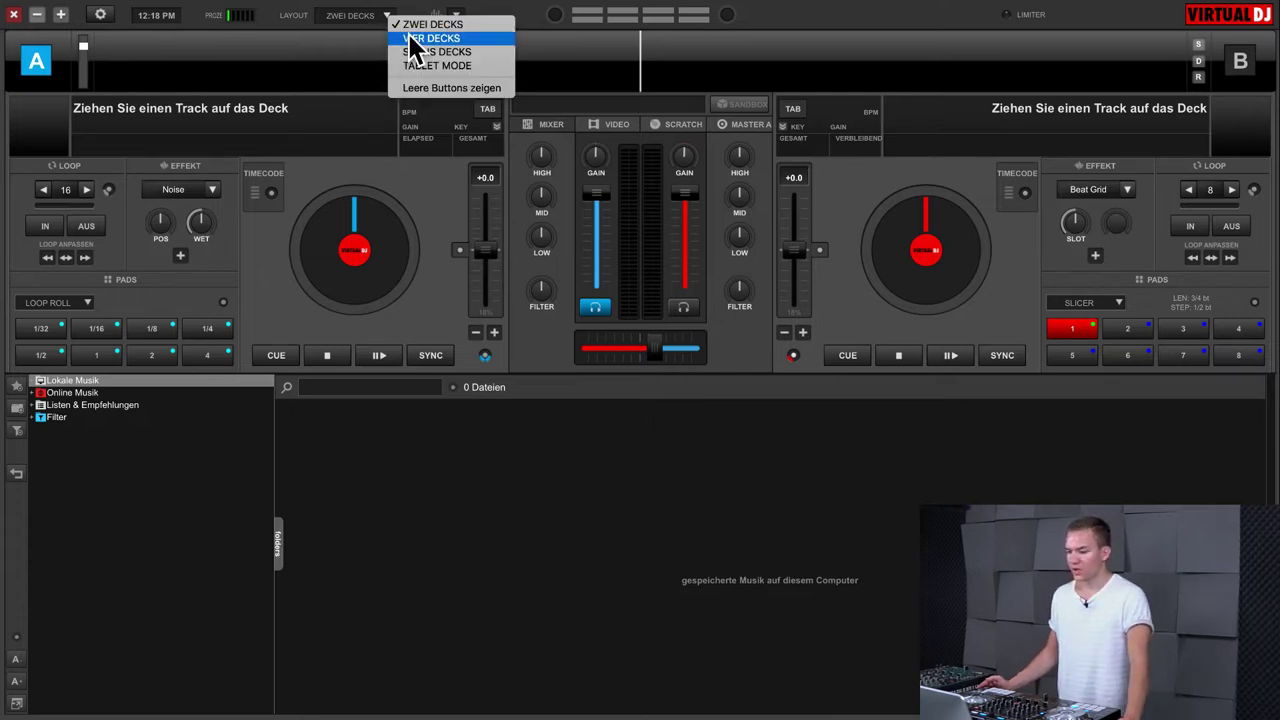
{"action": "left_click", "coordinate": [410, 34]}
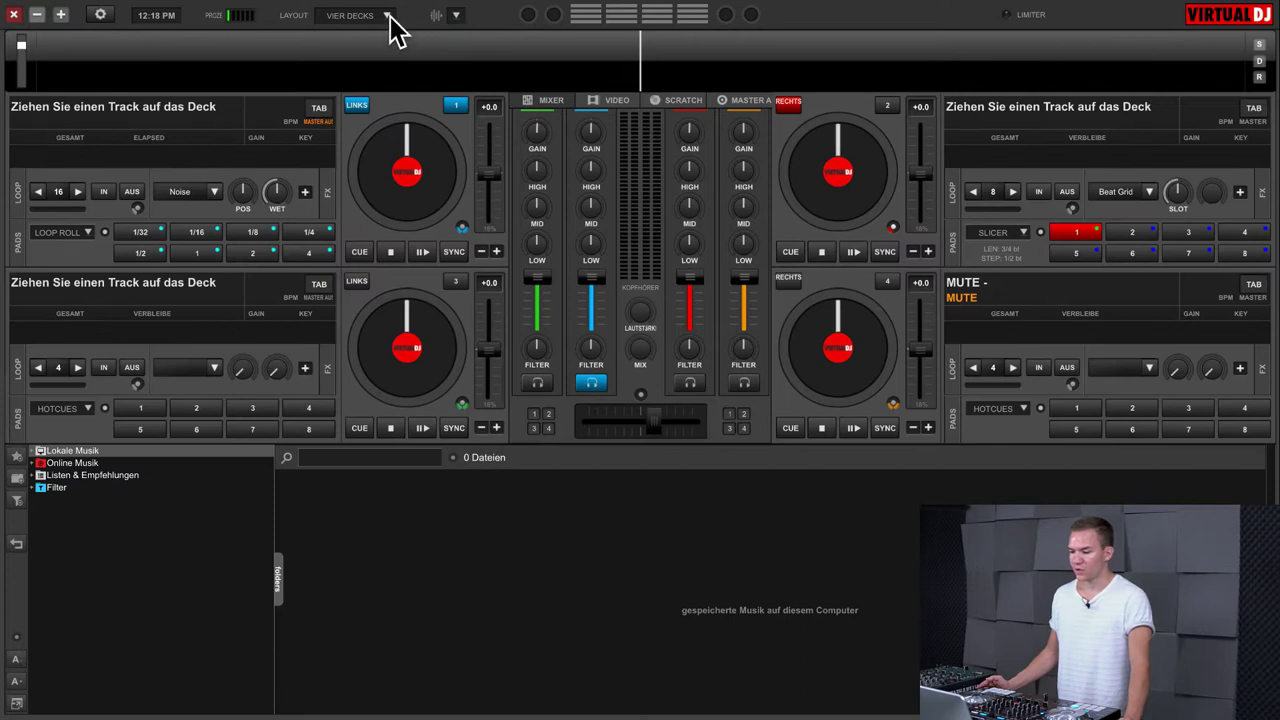
{"action": "left_click", "coordinate": [387, 15]}
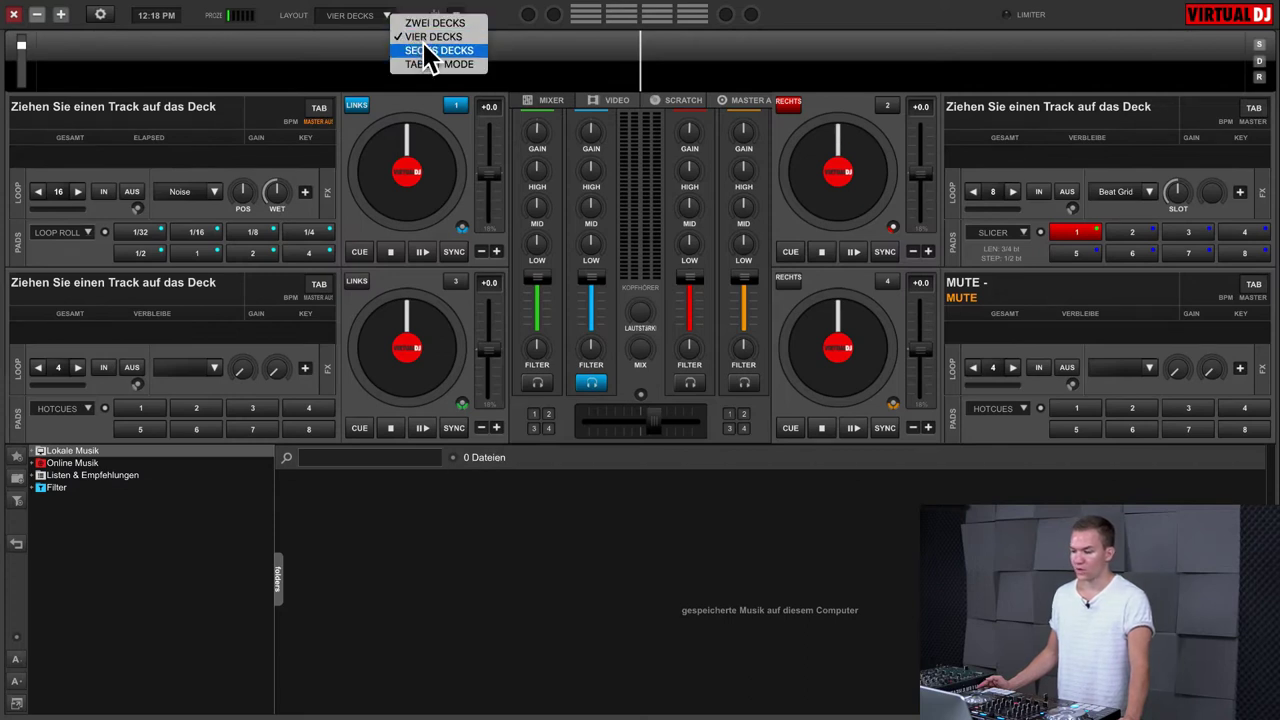
{"action": "left_click", "coordinate": [430, 50]}
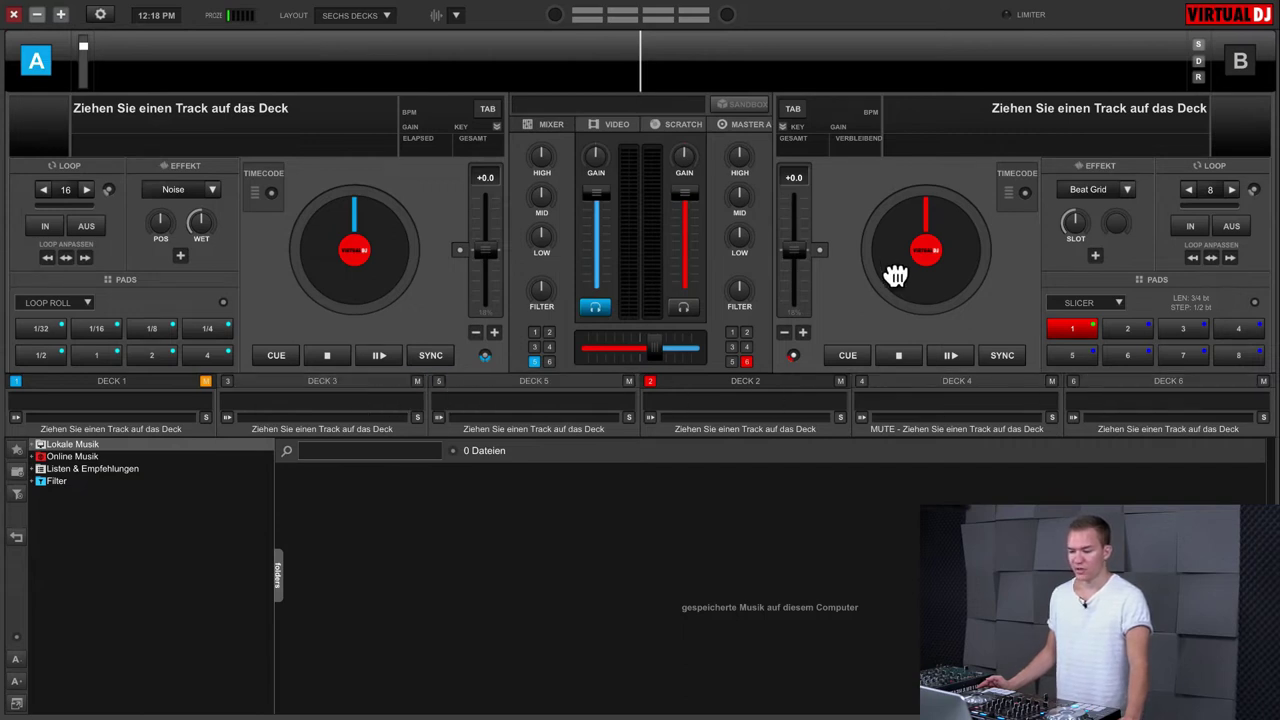
Make deck 3 active on side A and deck 6 active on side B, and return to the ZWEI DECKS layout
{"action": "left_click", "coordinate": [380, 385]}
{"action": "left_click", "coordinate": [470, 379]}
{"action": "left_click", "coordinate": [320, 390]}
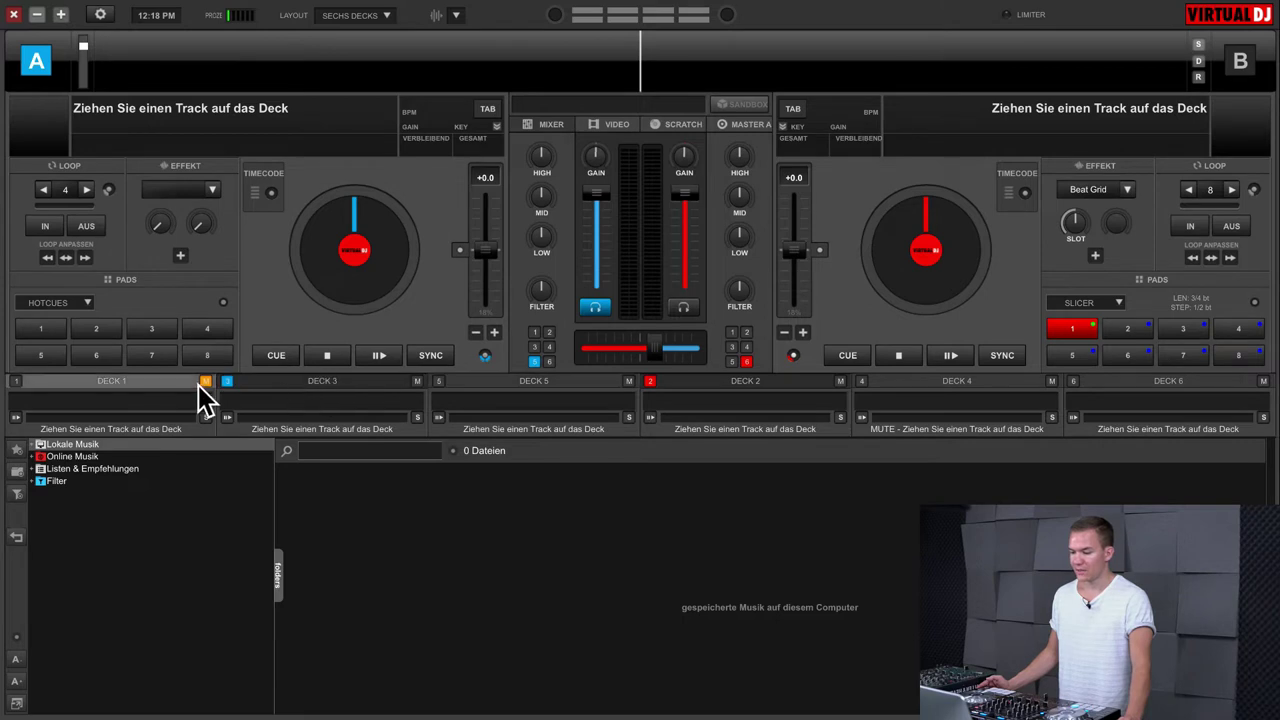
{"action": "left_click", "coordinate": [708, 378]}
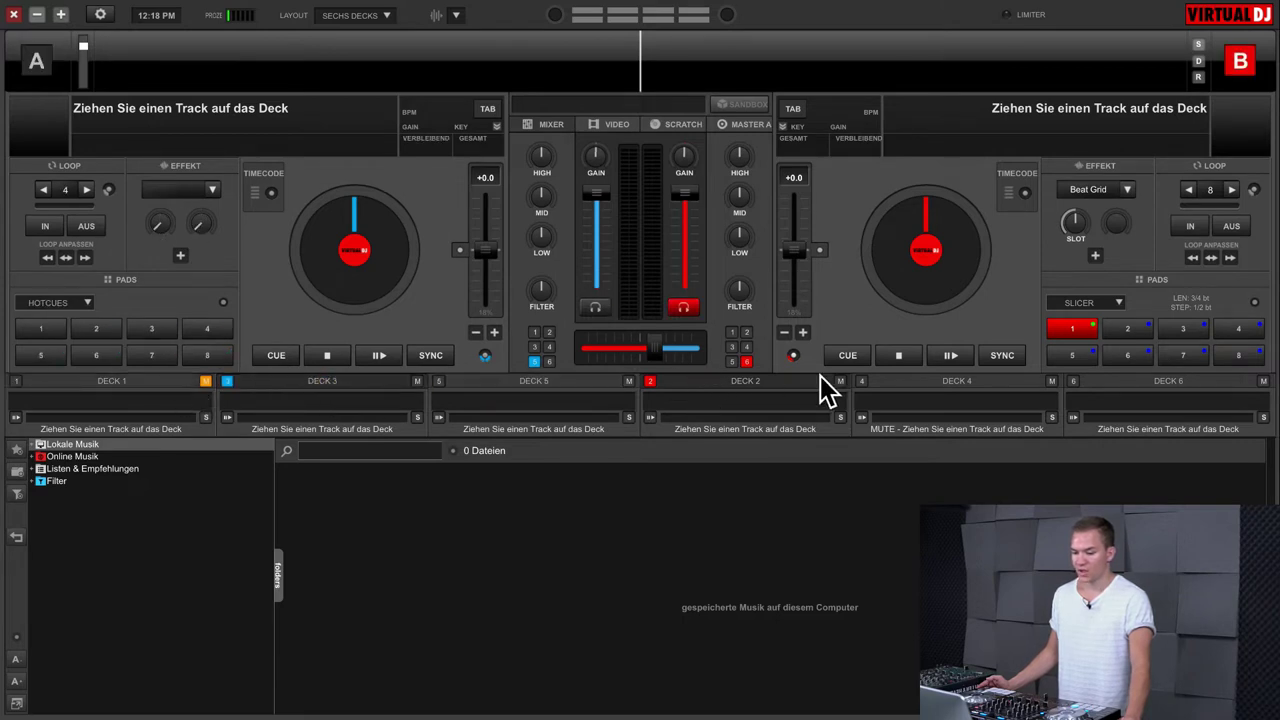
{"action": "left_click", "coordinate": [919, 376]}
{"action": "left_click", "coordinate": [1146, 378]}
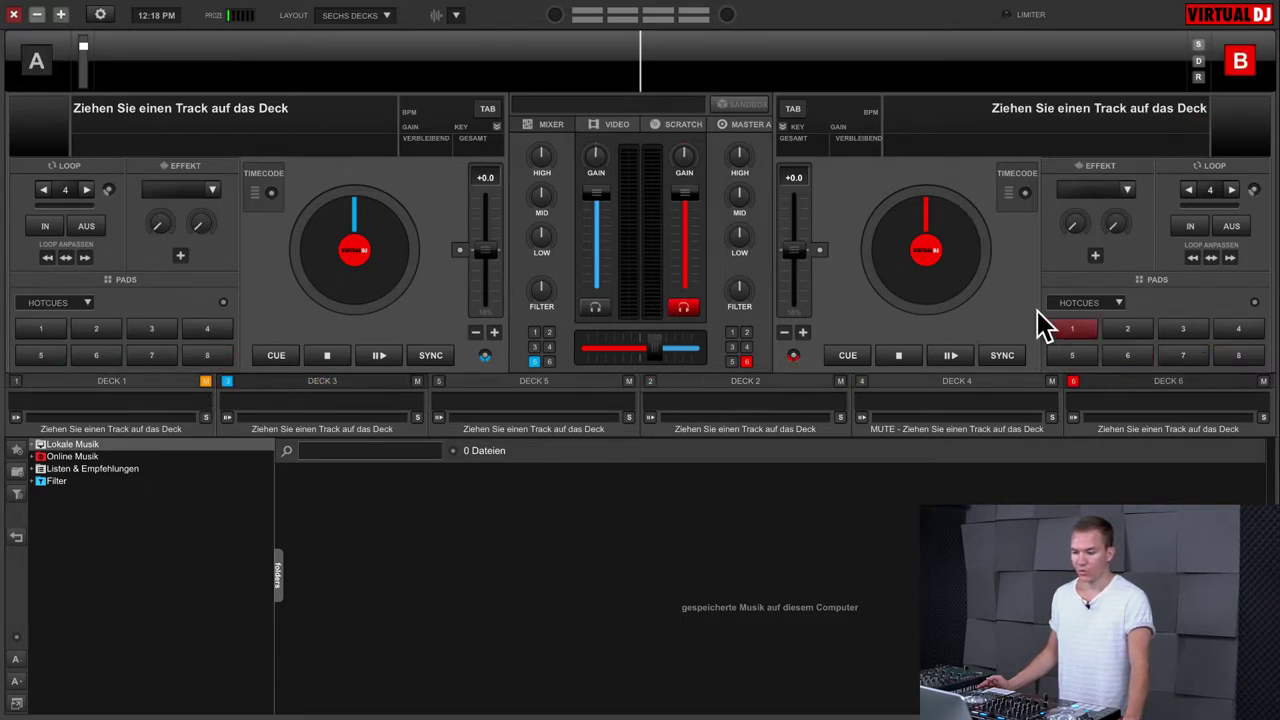
{"action": "left_click", "coordinate": [386, 15]}
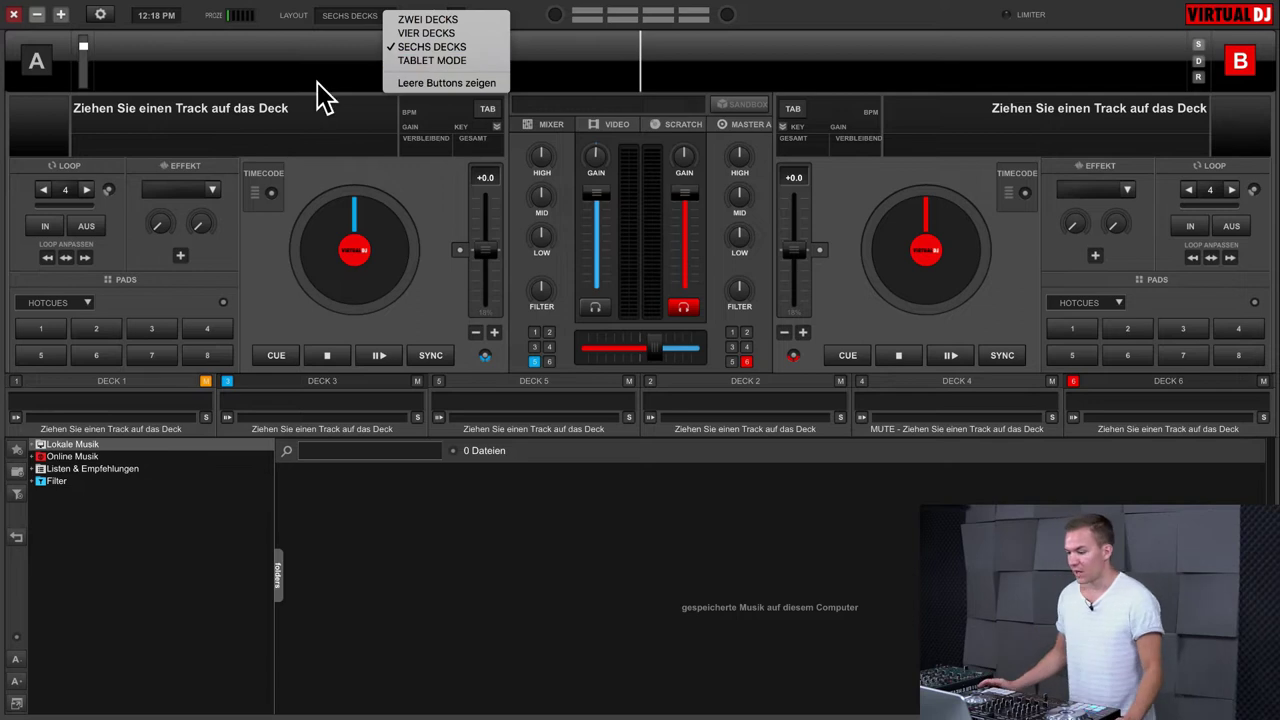
{"action": "left_click", "coordinate": [420, 19]}
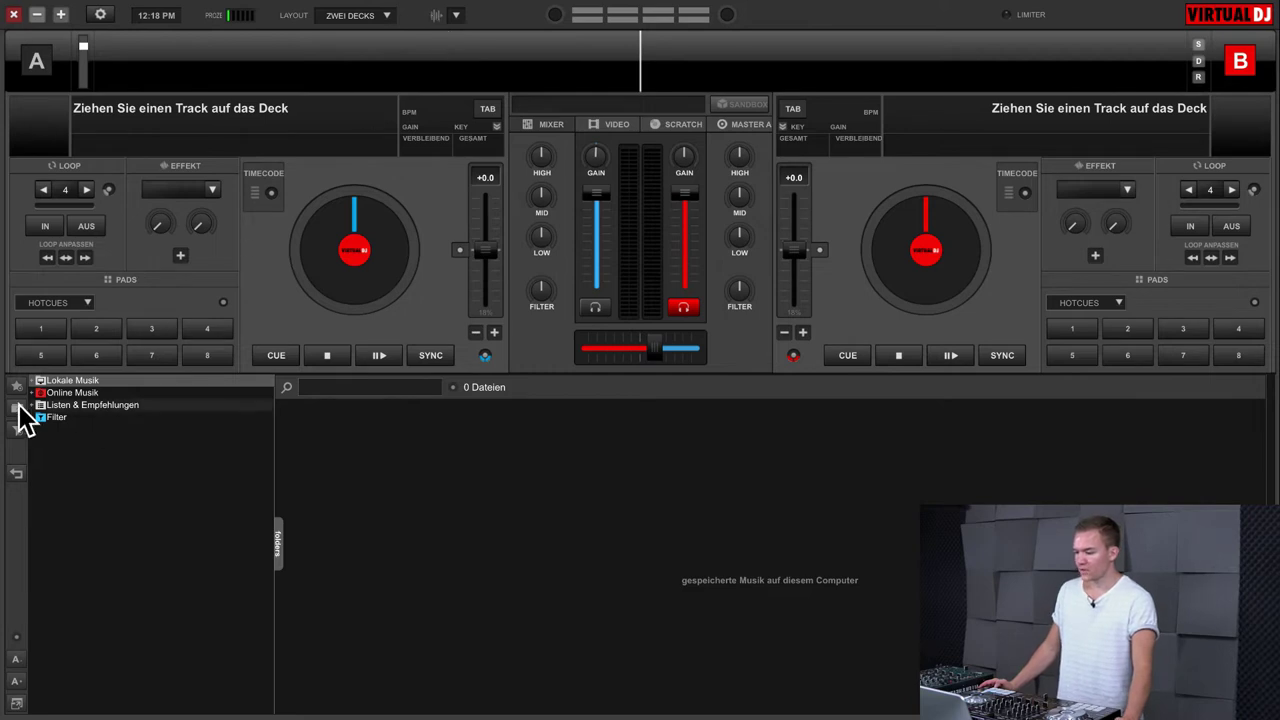
Load "Rescue Me" into deck A and "Lost City" into deck B from the iTunes playlist Elektronische Musik, and collapse the Lokale Musik folders
{"action": "left_click", "coordinate": [34, 381]}
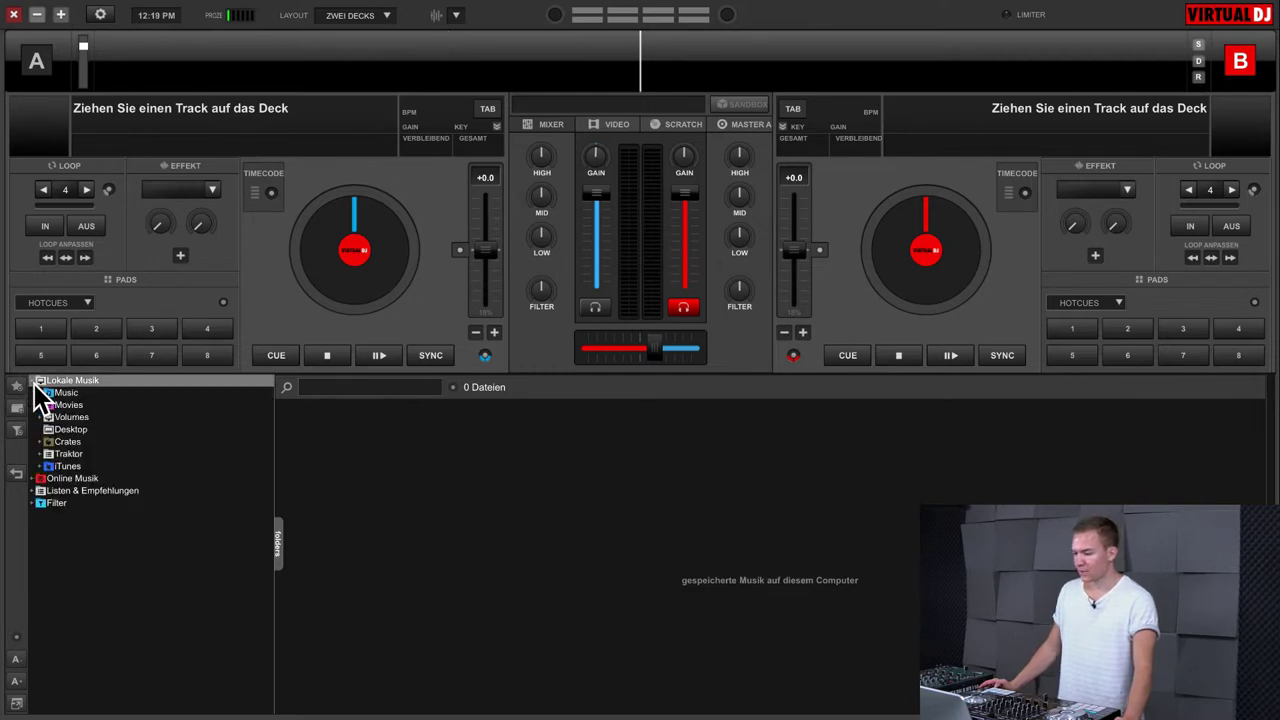
{"action": "left_click", "coordinate": [38, 466]}
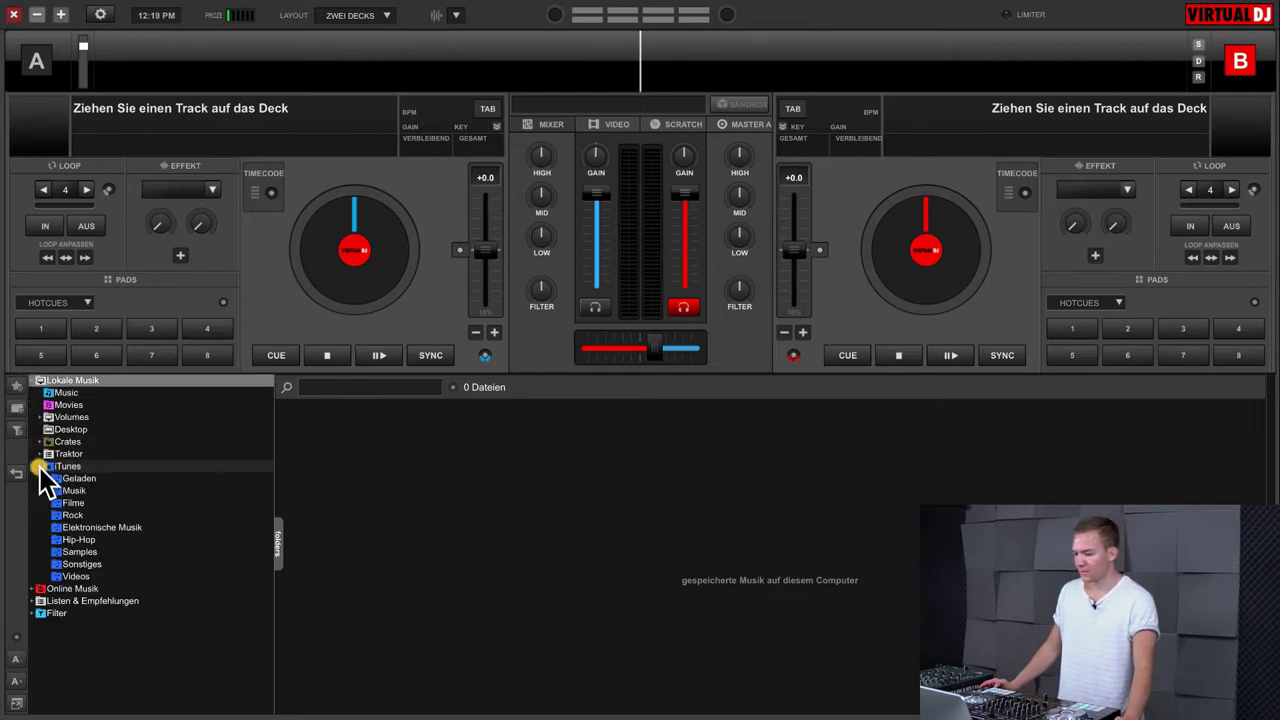
{"action": "left_click", "coordinate": [90, 527]}
{"action": "left_click_drag", "start_coordinate": [535, 490], "coordinate": [471, 371]}
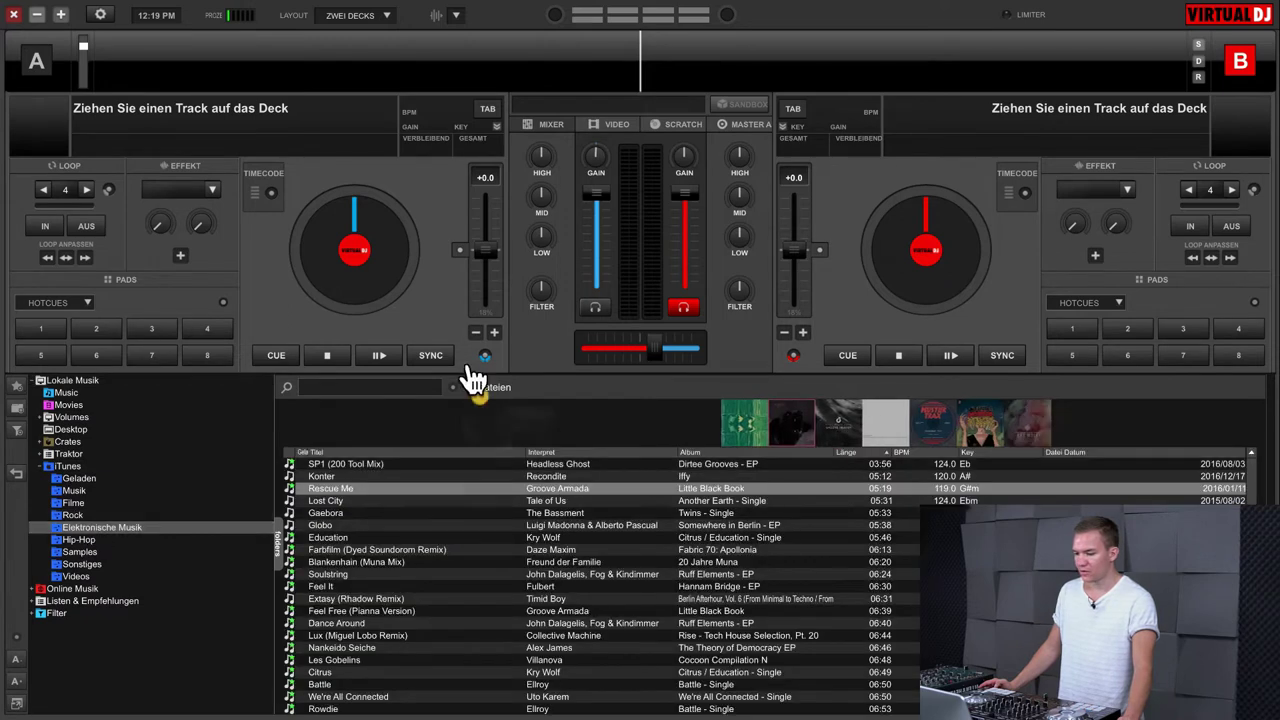
{"action": "left_click_drag", "start_coordinate": [645, 450], "coordinate": [877, 263]}
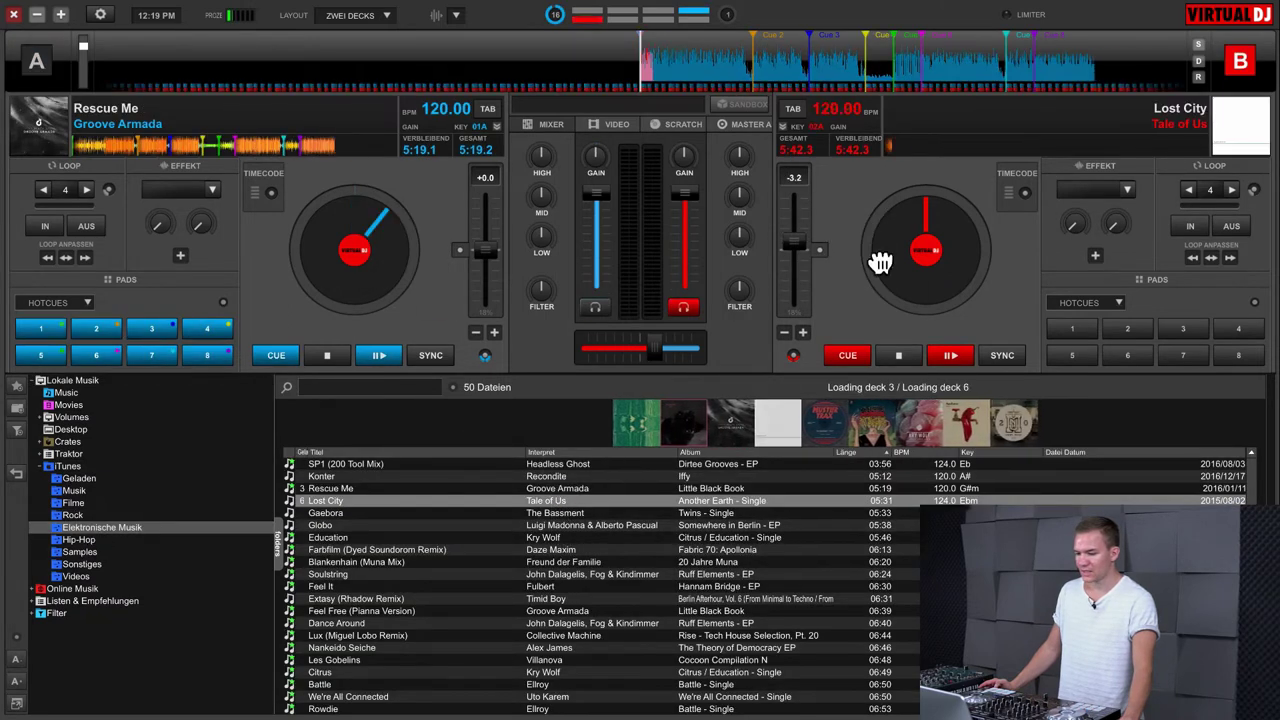
{"action": "left_click", "coordinate": [40, 466]}
{"action": "left_click", "coordinate": [34, 381]}
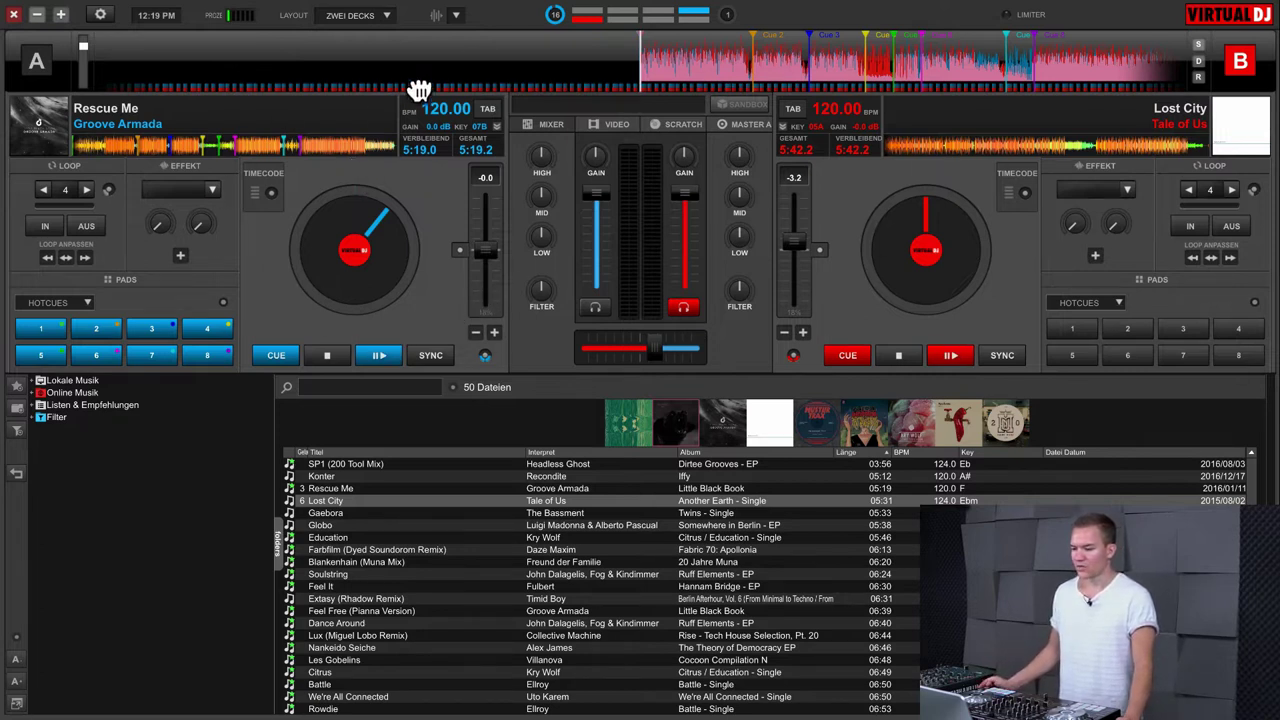
Switch the waveform display to "Standard Waveform, gespiegelt"
{"action": "left_click", "coordinate": [455, 16]}
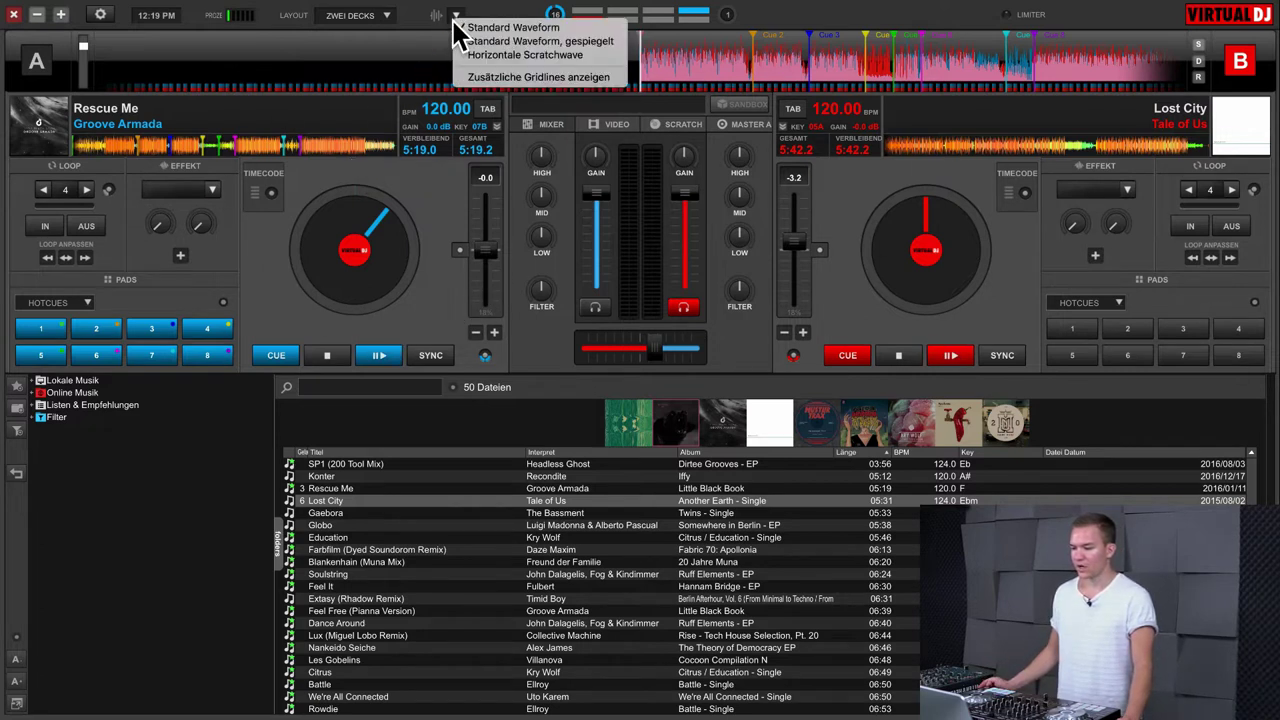
{"action": "left_click", "coordinate": [503, 44]}
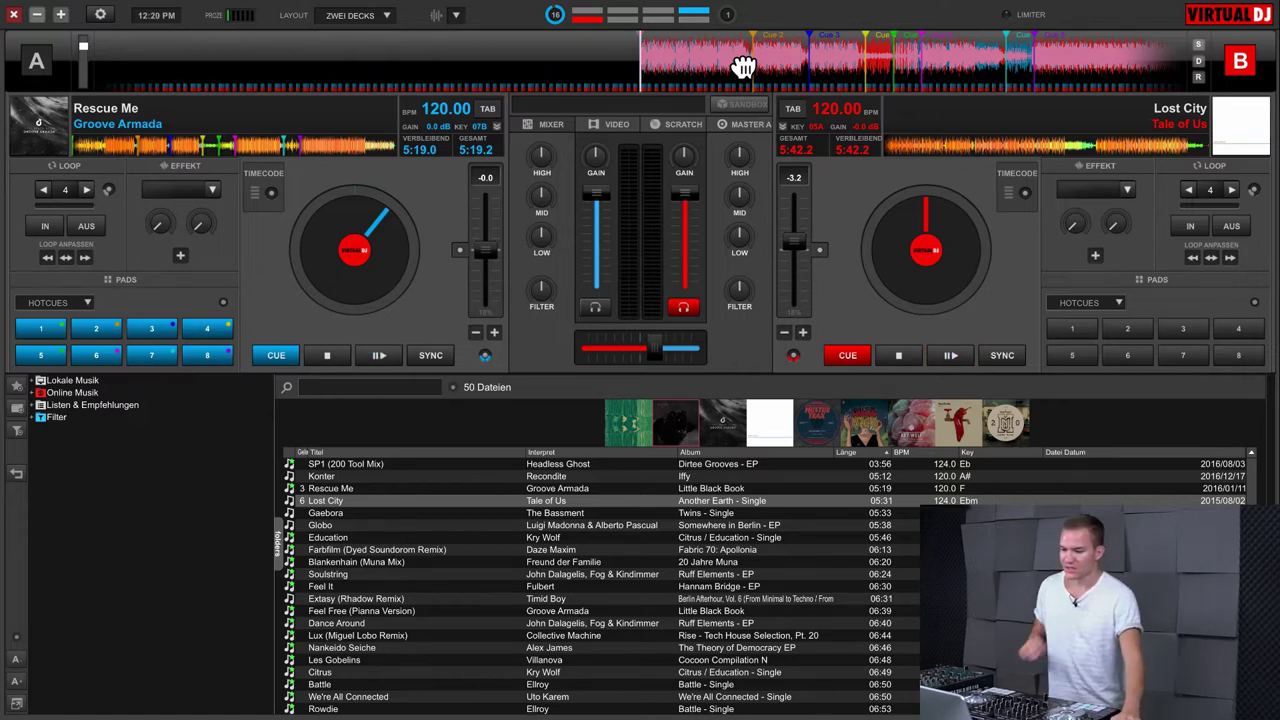
{"action": "left_click_drag", "start_coordinate": [749, 60], "coordinate": [668, 62]}
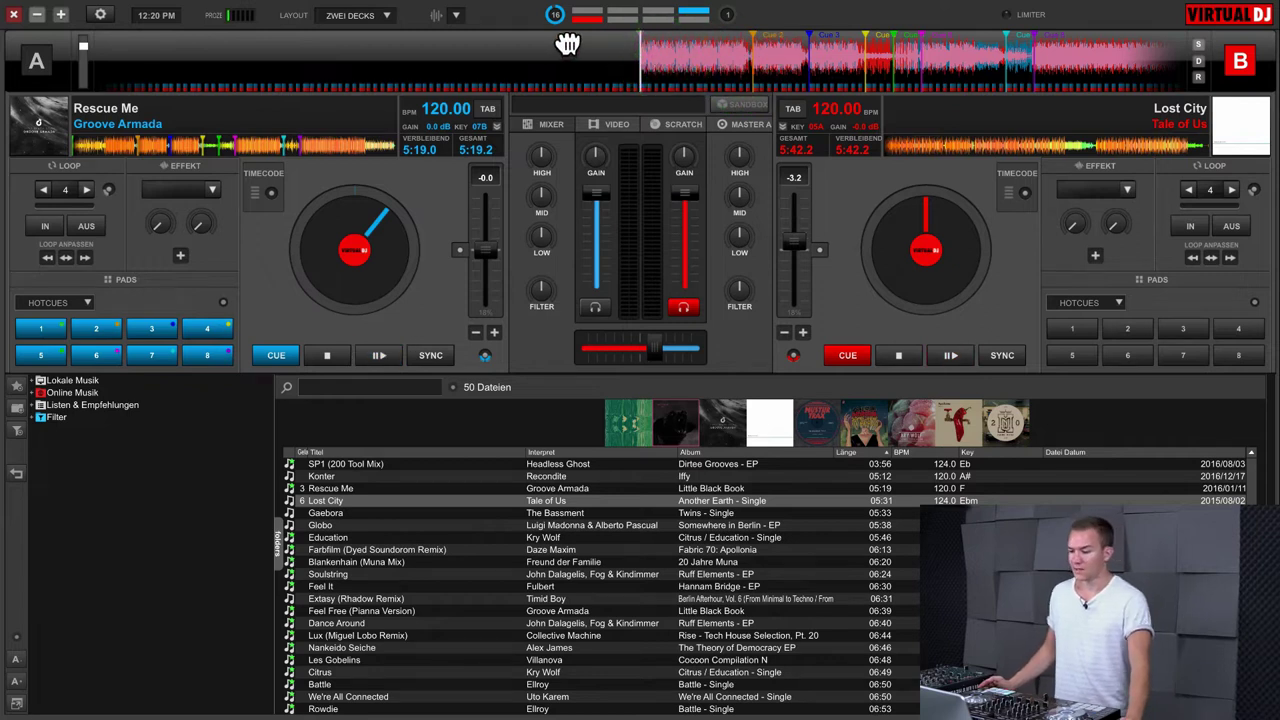
Switch the waveform display to "Horizontale Scratchwave" and enlarge the waveforms in stages until individual beats are widely spaced
{"action": "left_click", "coordinate": [459, 24]}
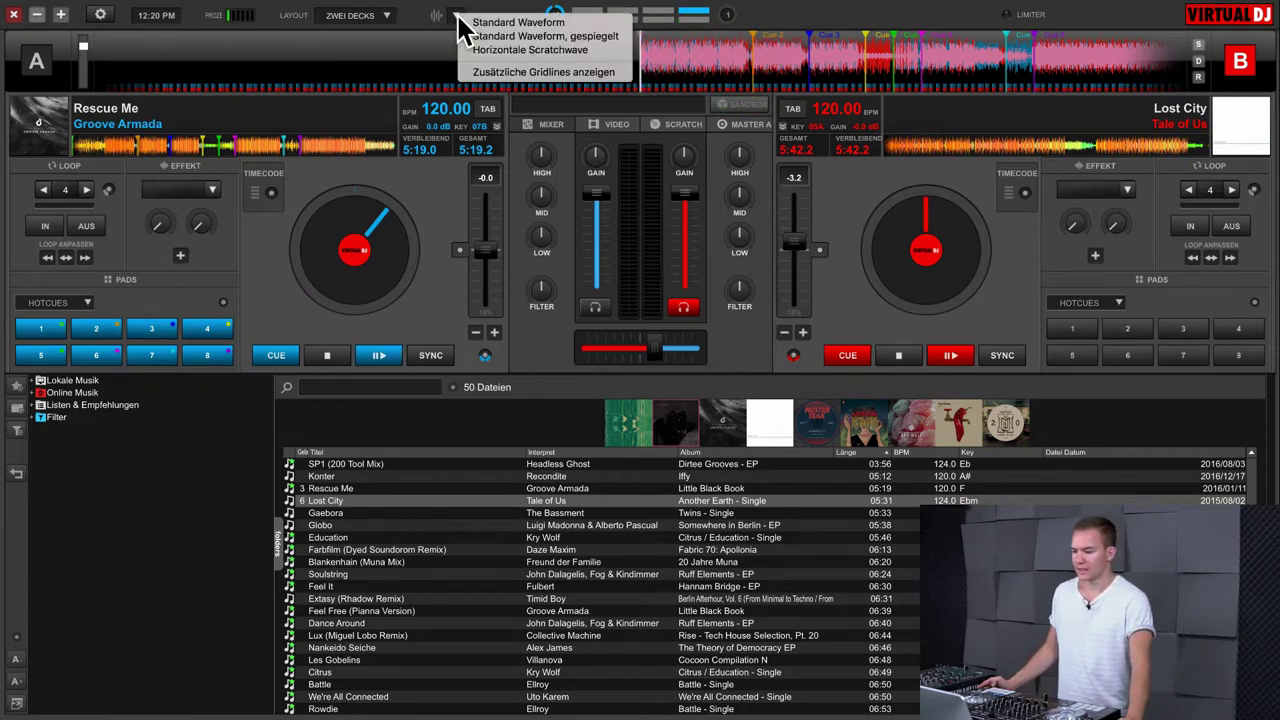
{"action": "left_click", "coordinate": [495, 58]}
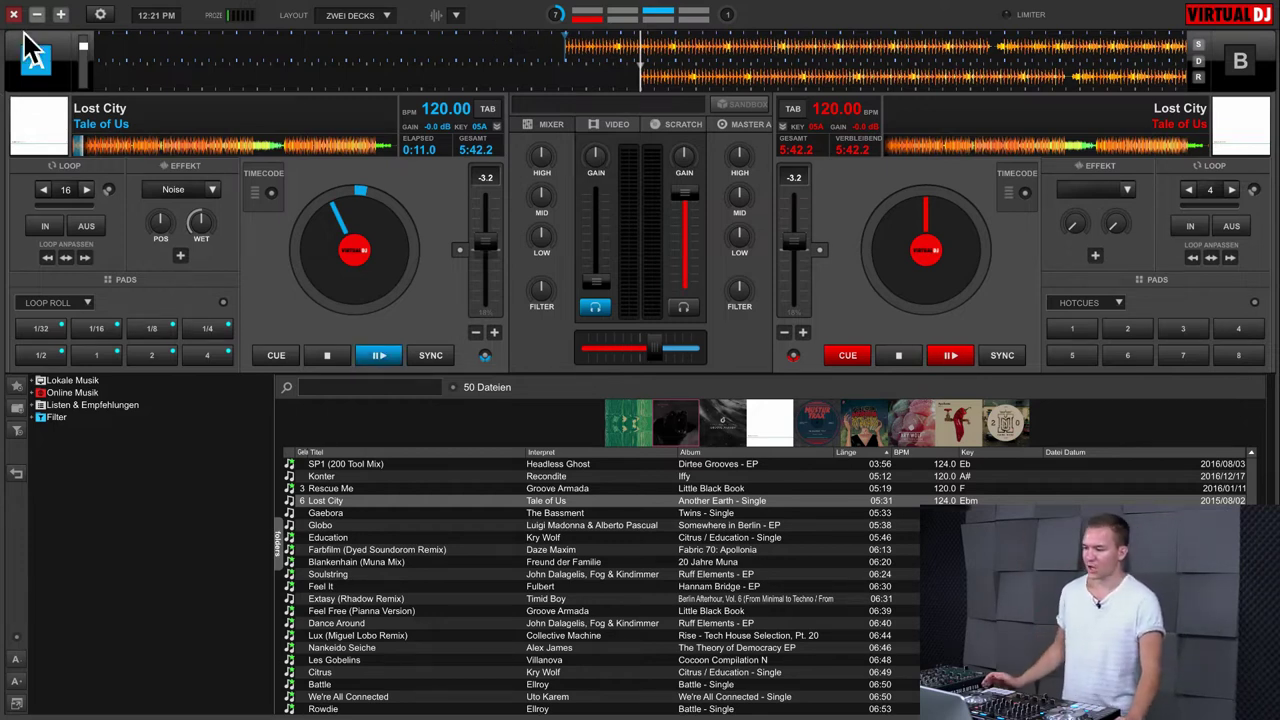
{"action": "left_click_drag", "start_coordinate": [85, 60], "coordinate": [86, 66]}
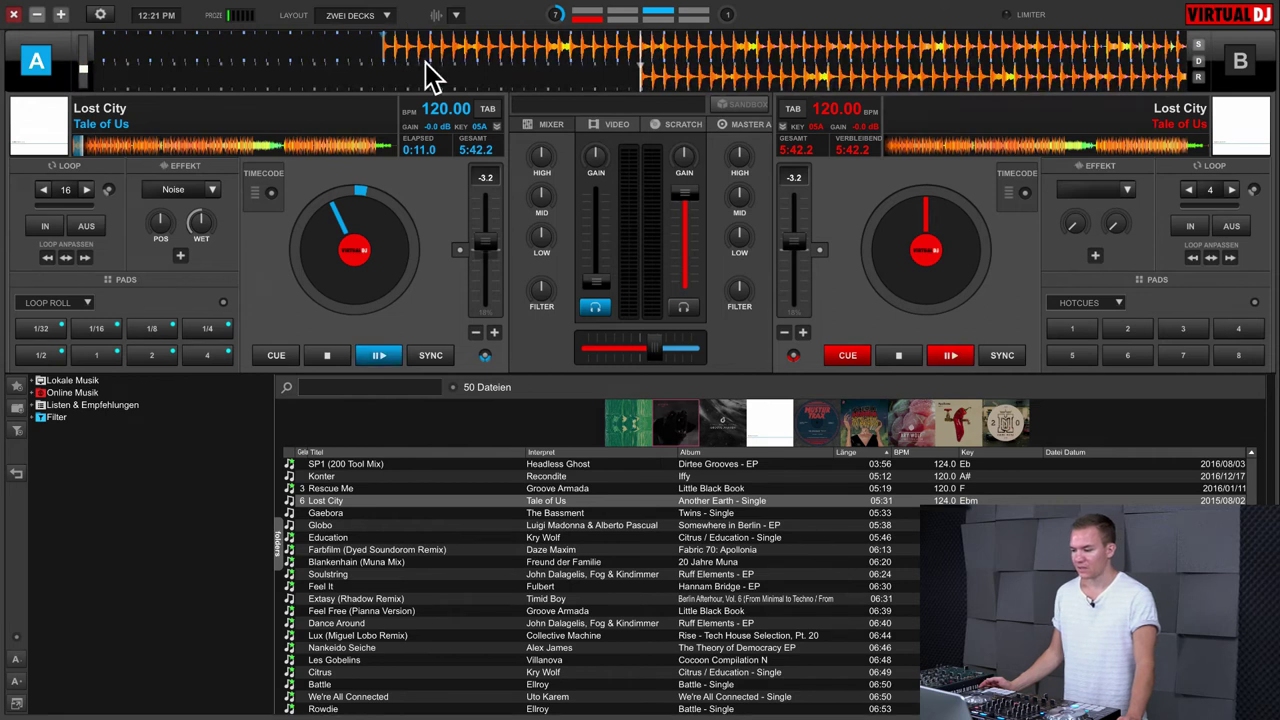
{"action": "left_click_drag", "start_coordinate": [86, 77], "coordinate": [84, 81]}
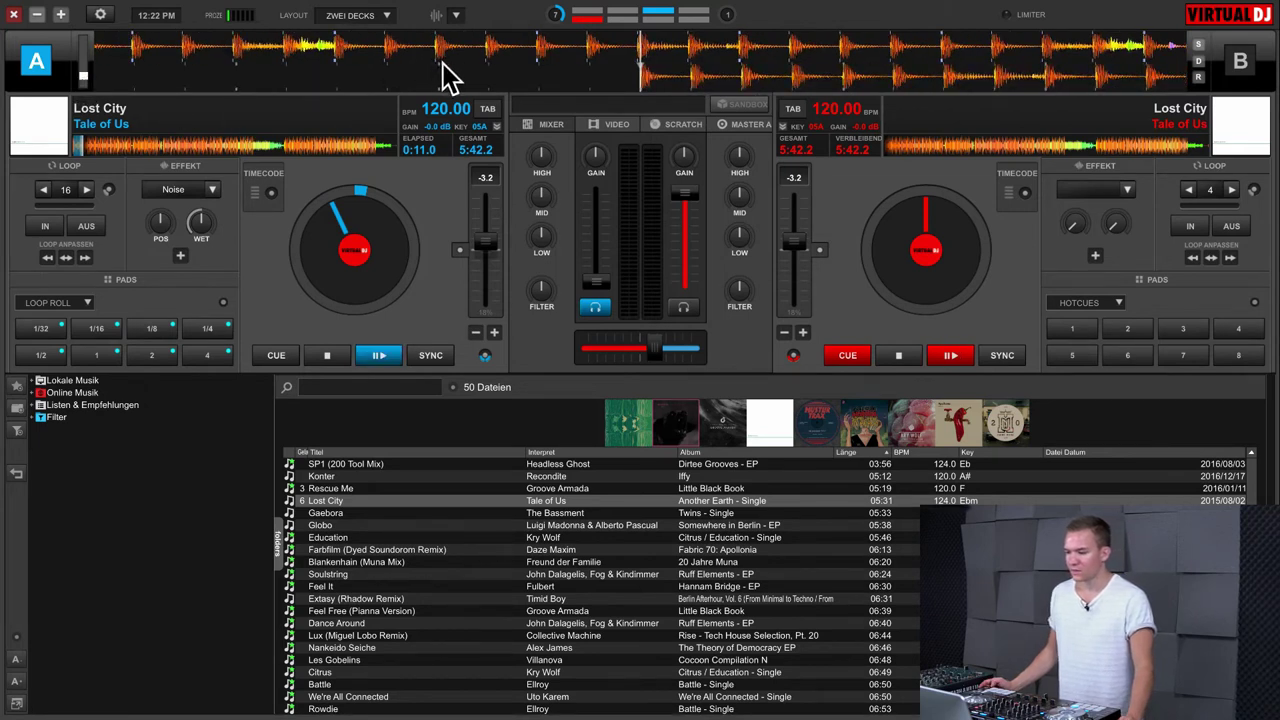
{"action": "mouse_move", "coordinate": [84, 82]}
{"action": "left_mouse_down"}
{"action": "mouse_move", "coordinate": [80, 25]}
{"action": "mouse_move", "coordinate": [84, 86]}
{"action": "left_mouse_up"}
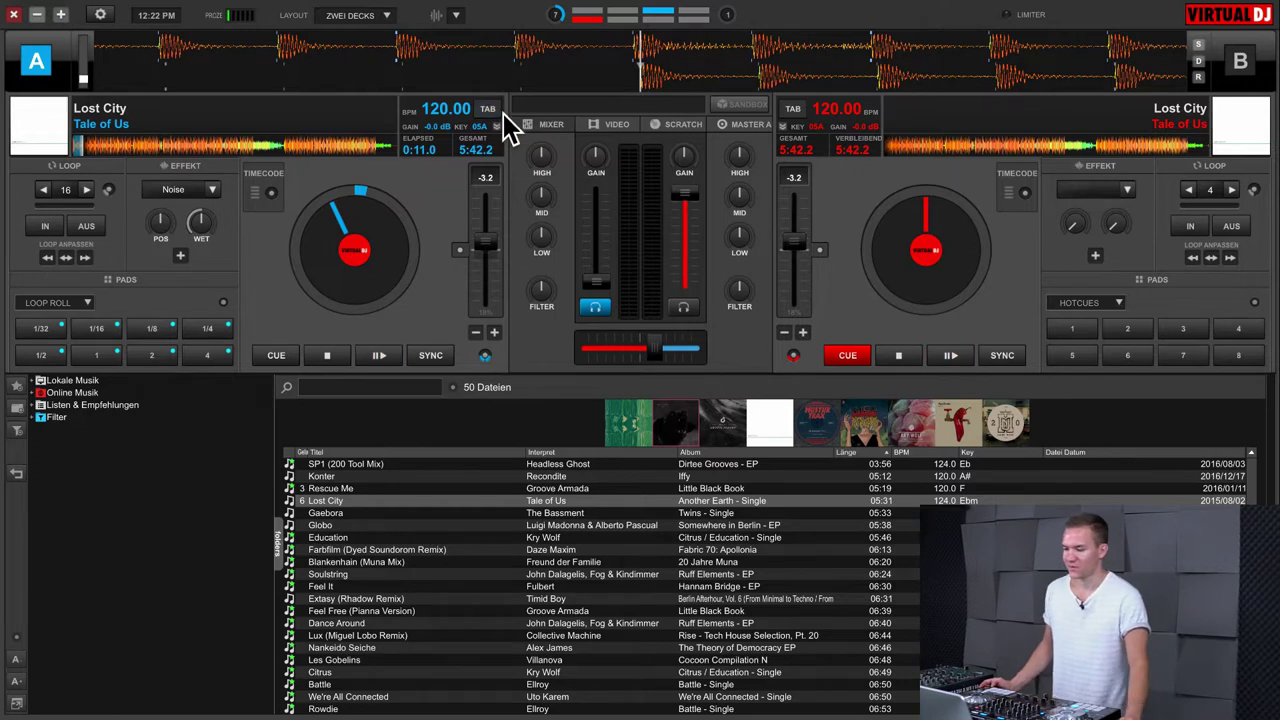
{"action": "key", "text": "space"}
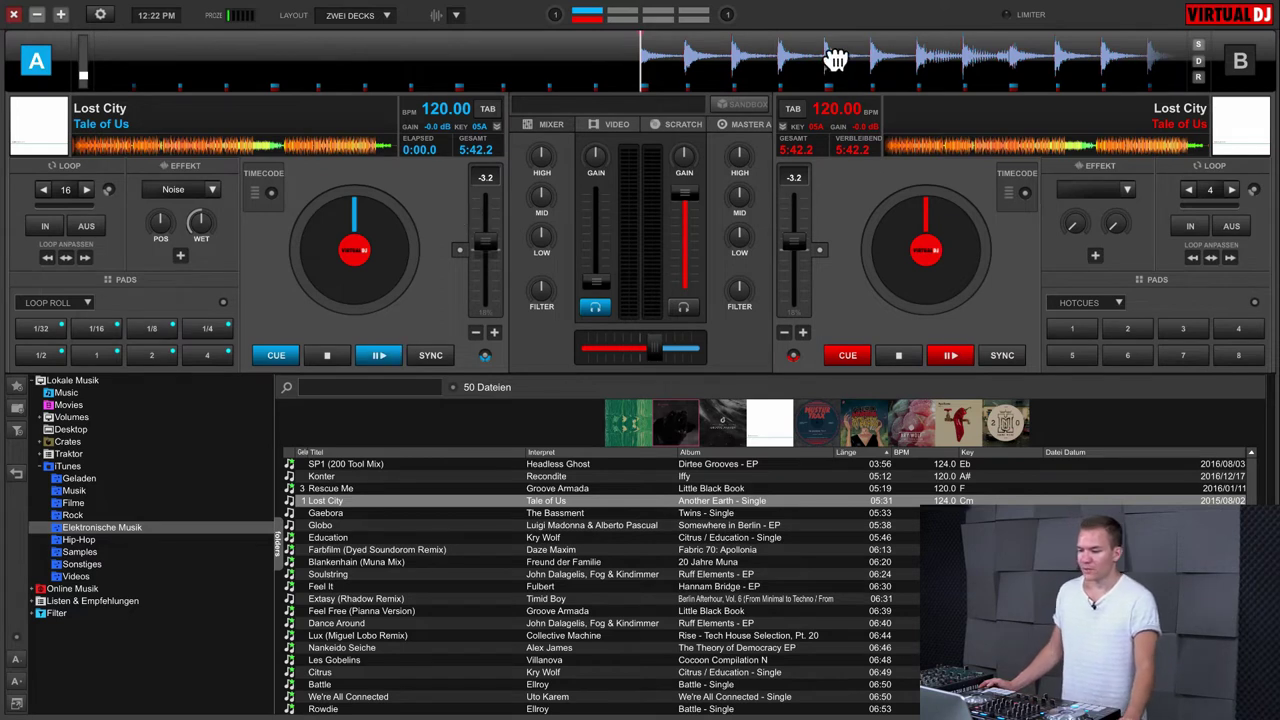
Set the waveform display to "Standard Waveform" and enlarge the waveform slightly
{"action": "left_click", "coordinate": [452, 15]}
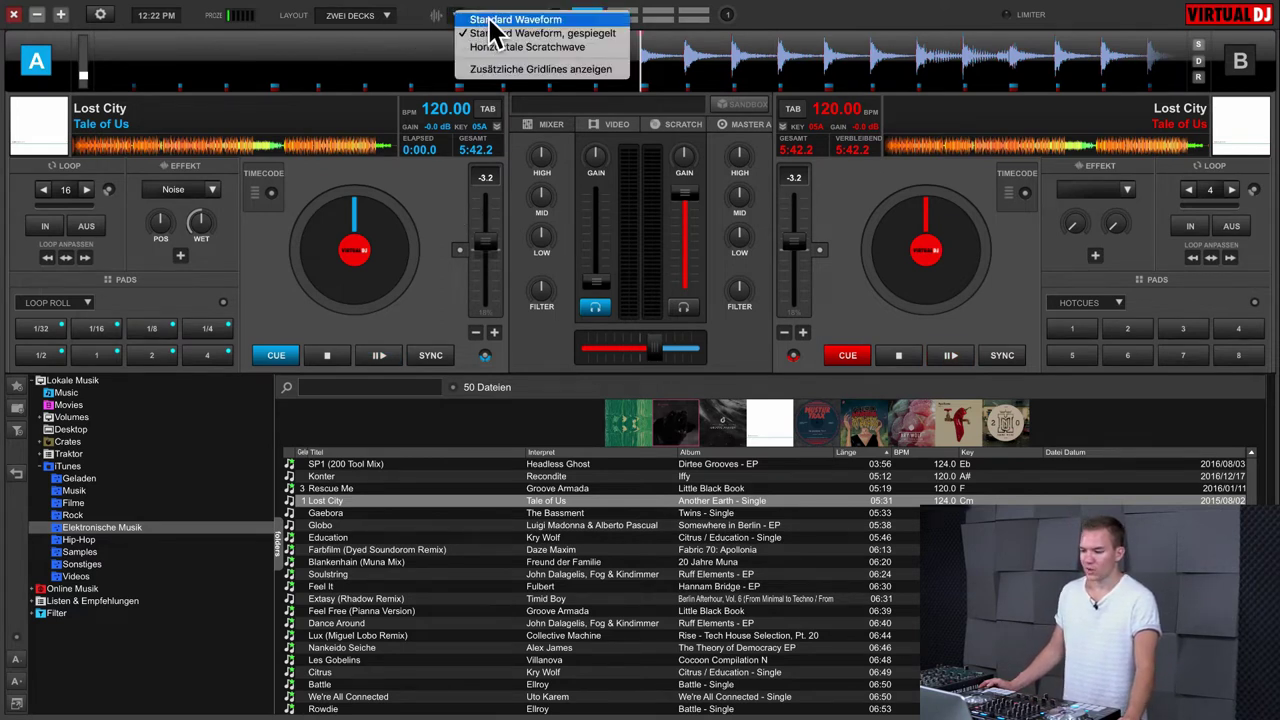
{"action": "left_click", "coordinate": [492, 20]}
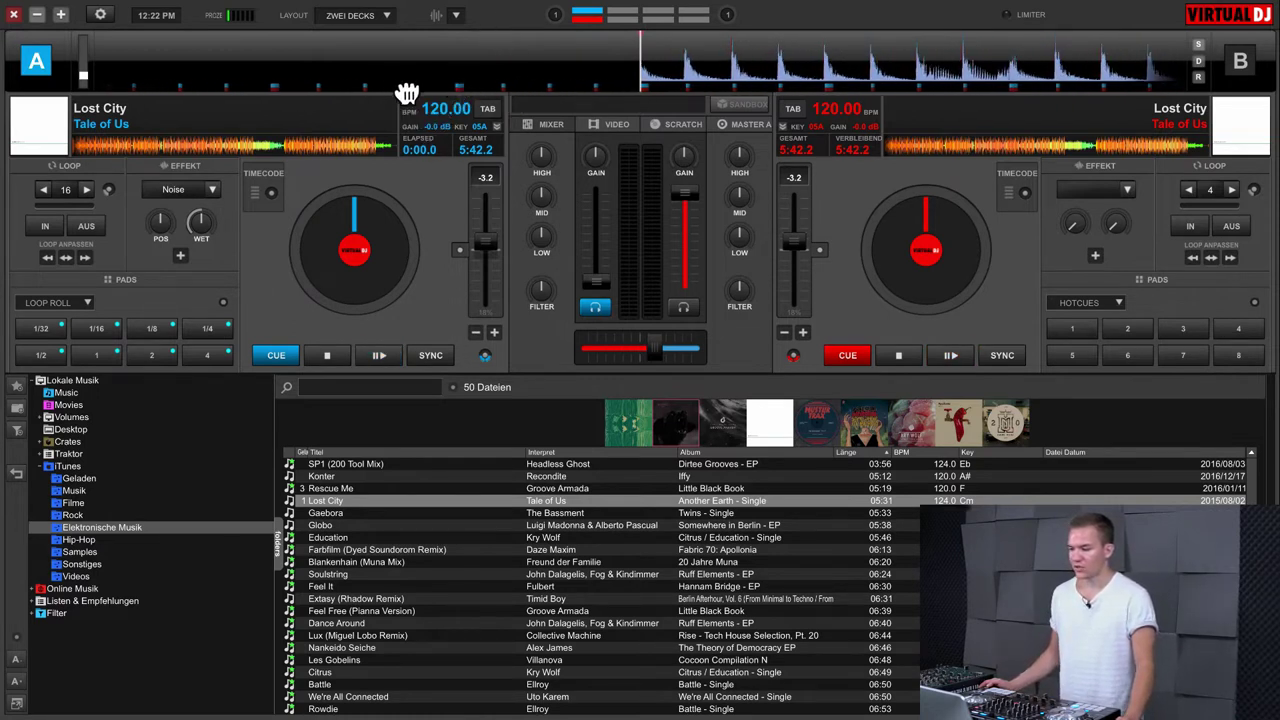
{"action": "left_click", "coordinate": [82, 76]}
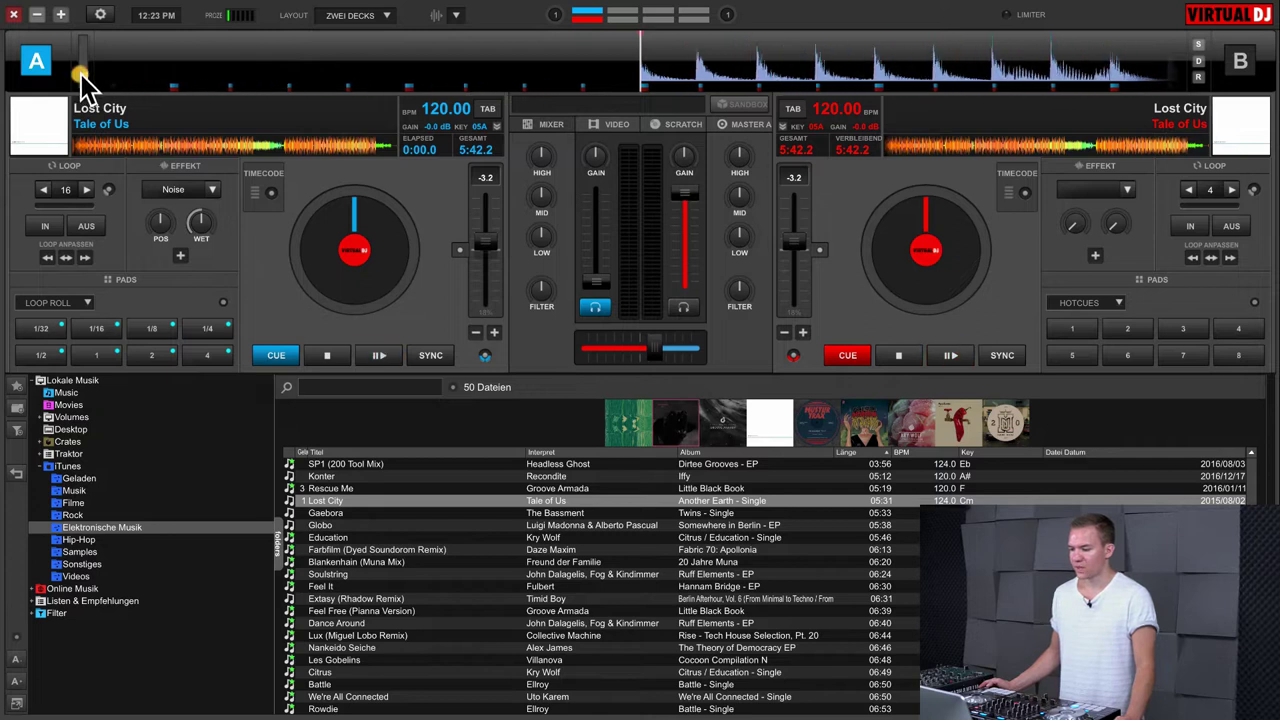
{"action": "left_click_drag", "start_coordinate": [82, 76], "coordinate": [86, 62]}
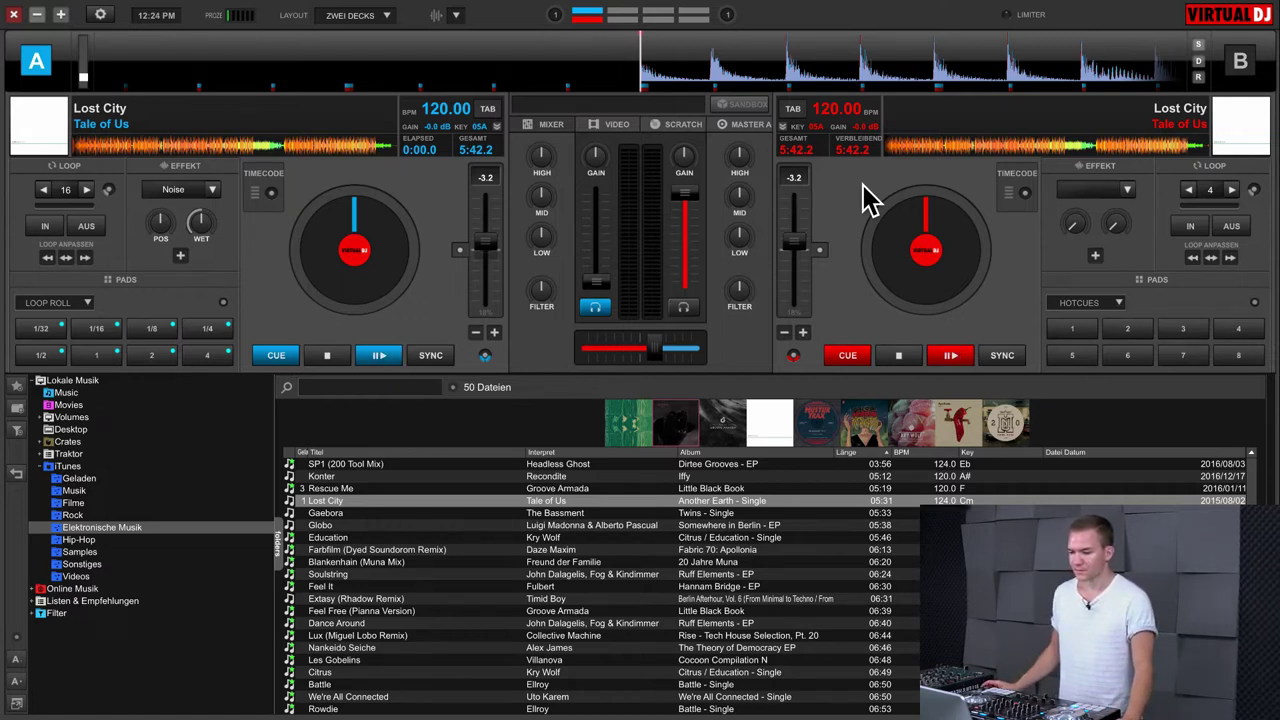
Collapse the iTunes folder and view the contents of Online Musik, Listen & Empfehlungen and Filter
{"action": "left_click_drag", "start_coordinate": [866, 183], "coordinate": [367, 438]}
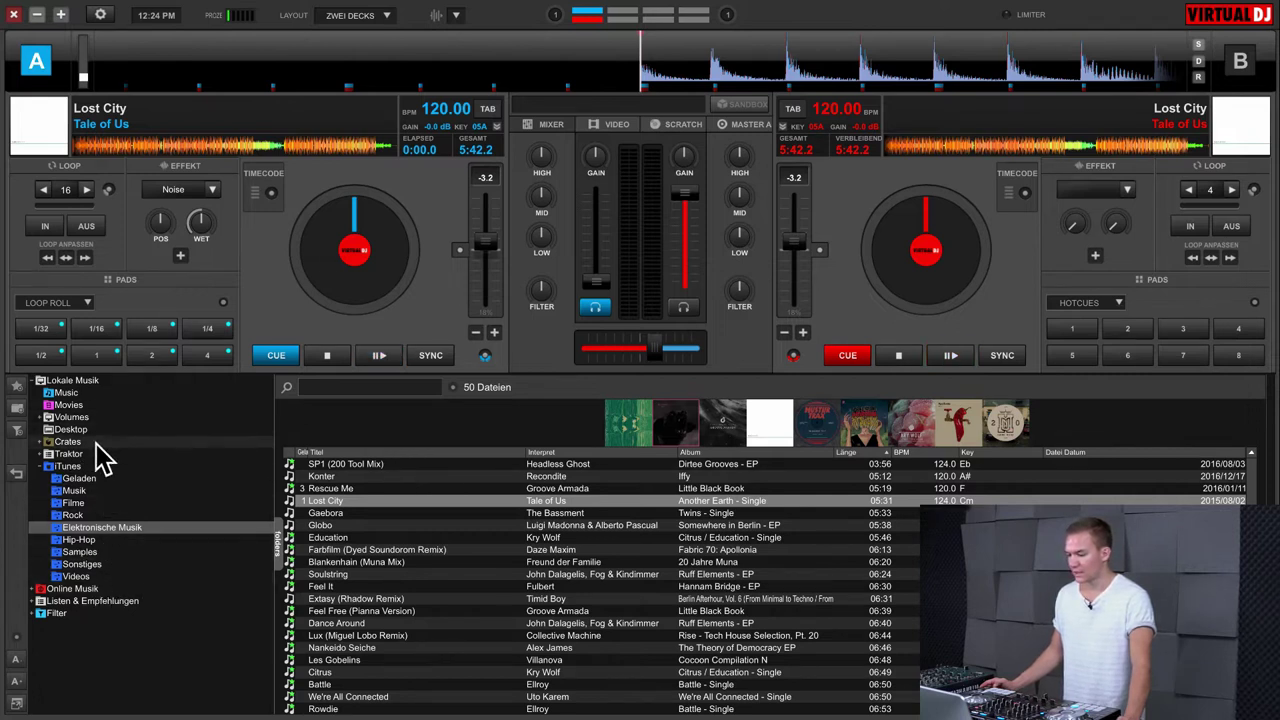
{"action": "left_click", "coordinate": [40, 467]}
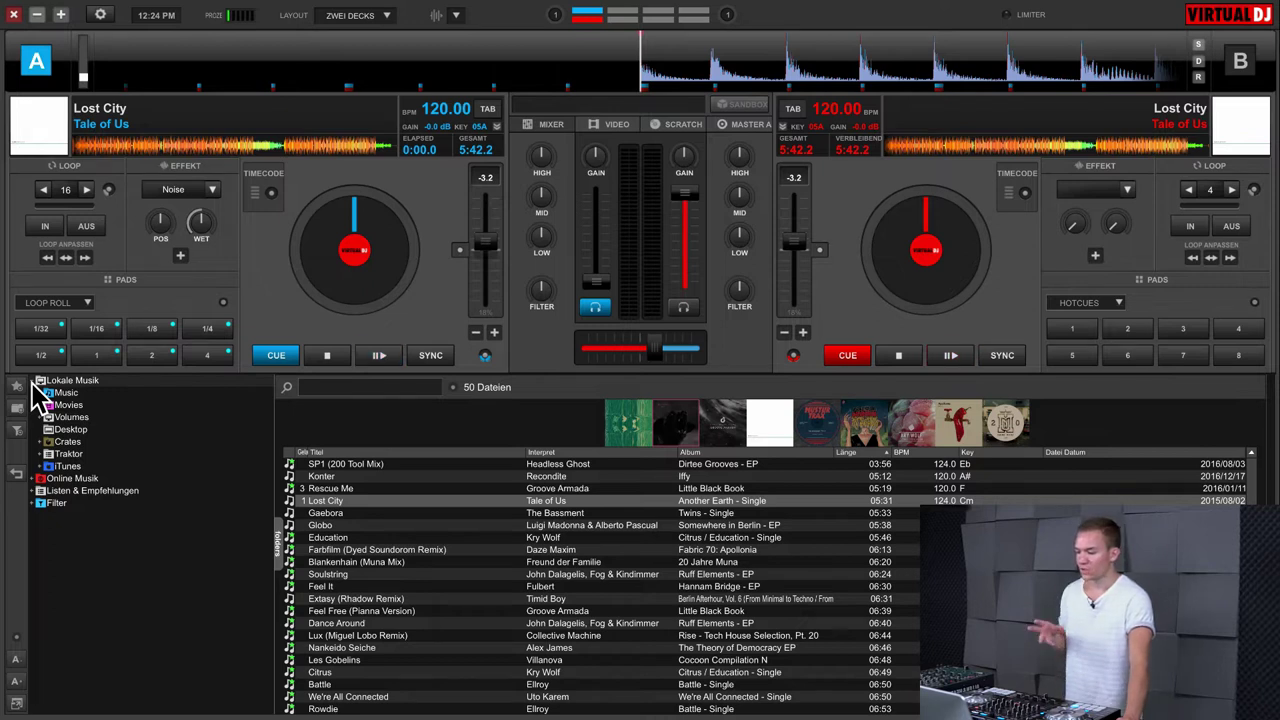
{"action": "left_click", "coordinate": [75, 479]}
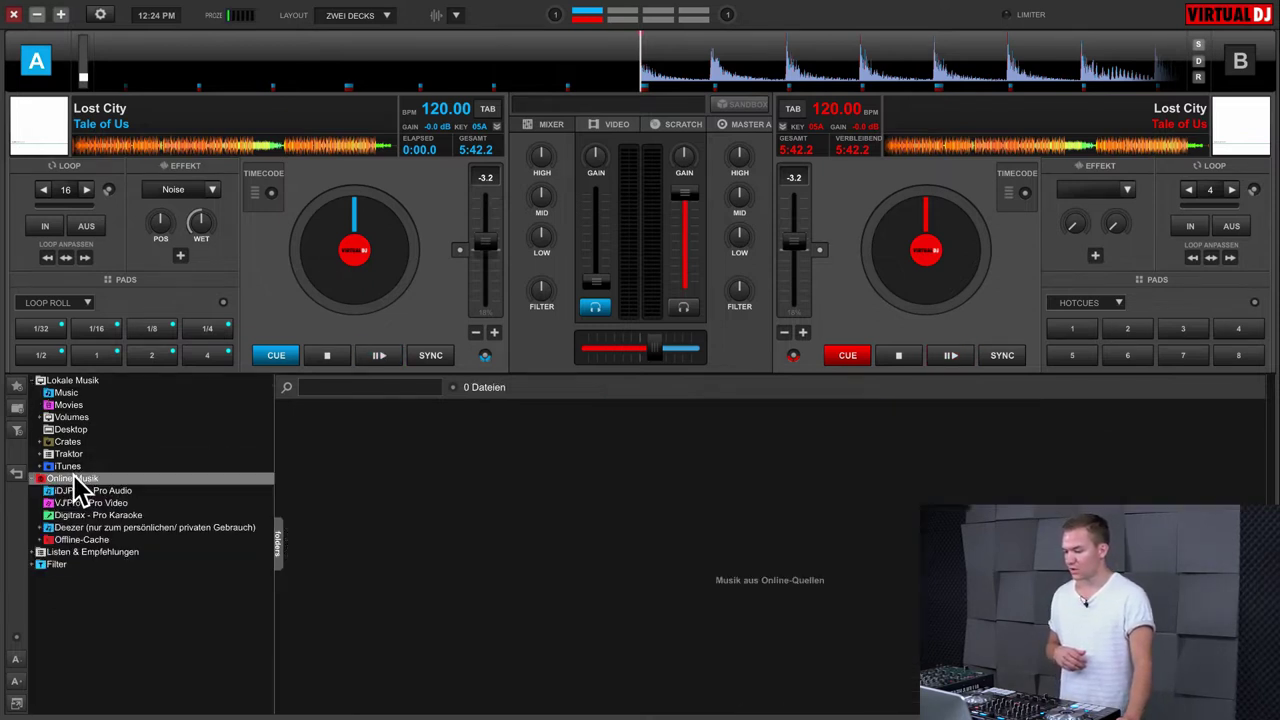
{"action": "left_click", "coordinate": [87, 552]}
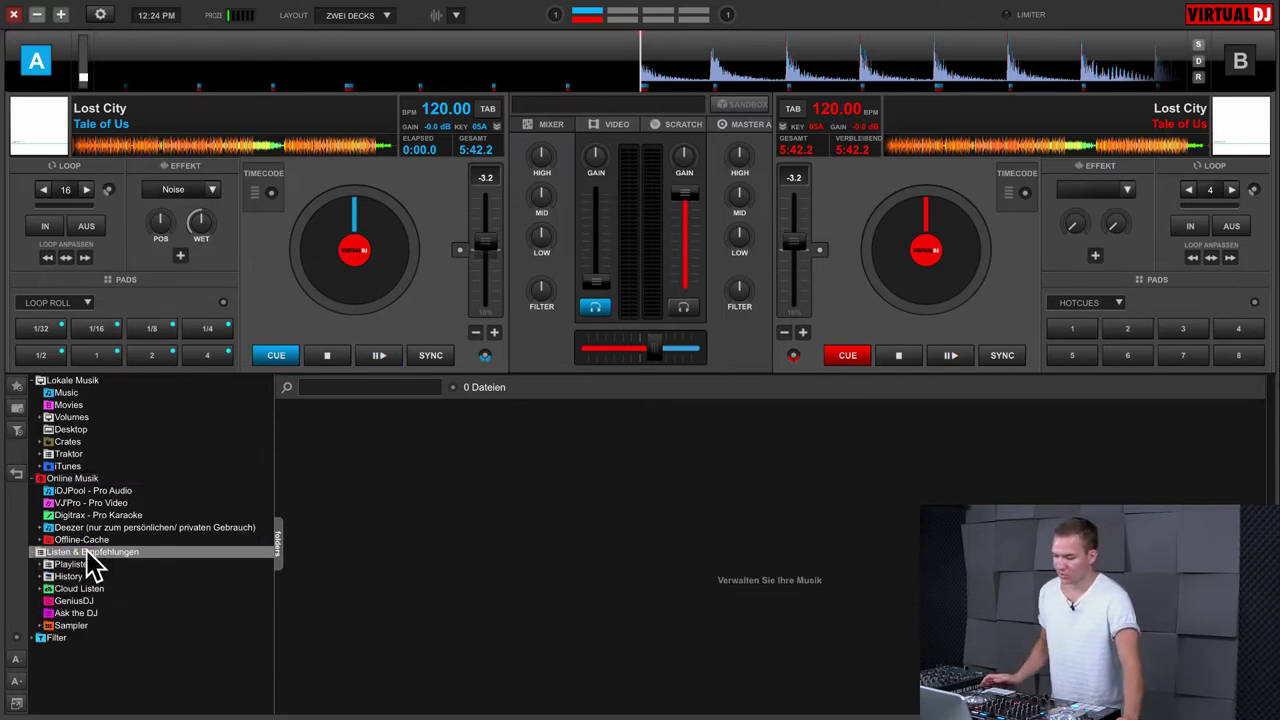
{"action": "left_click", "coordinate": [60, 638]}
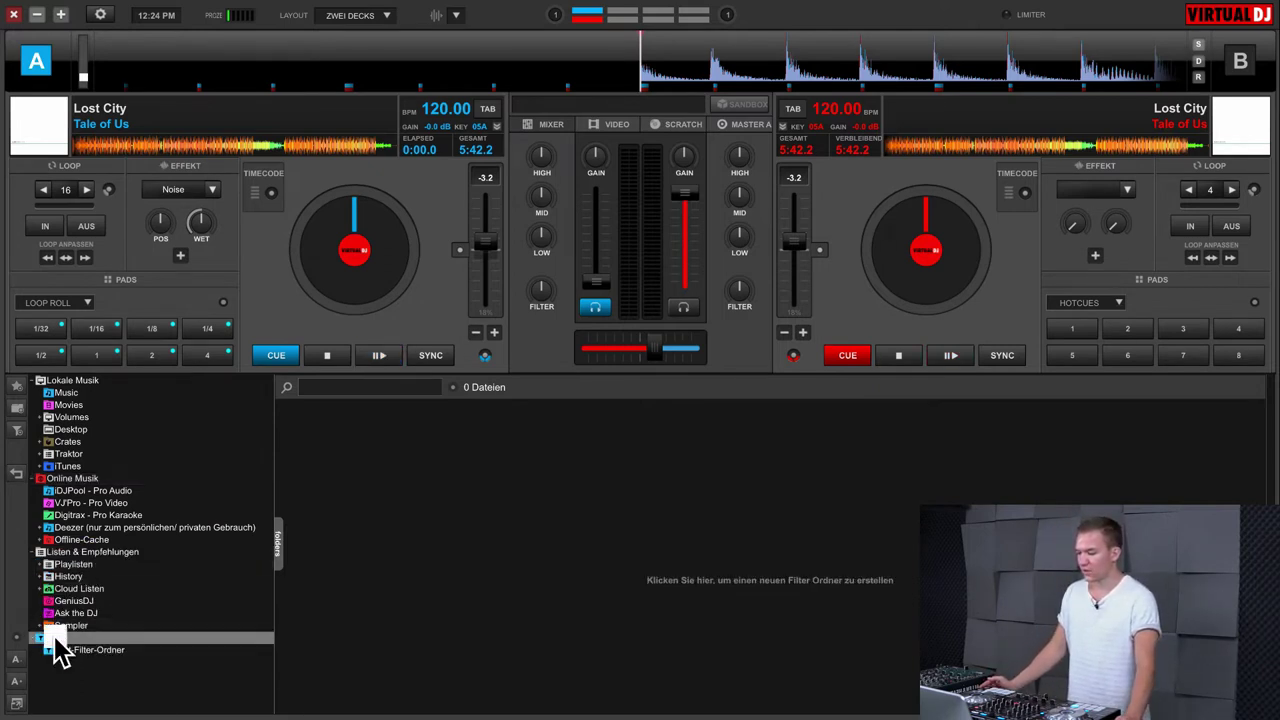
Collapse the Filter, Online Musik and Listen & Empfehlungen folders in the browser tree
{"action": "left_click", "coordinate": [63, 639]}
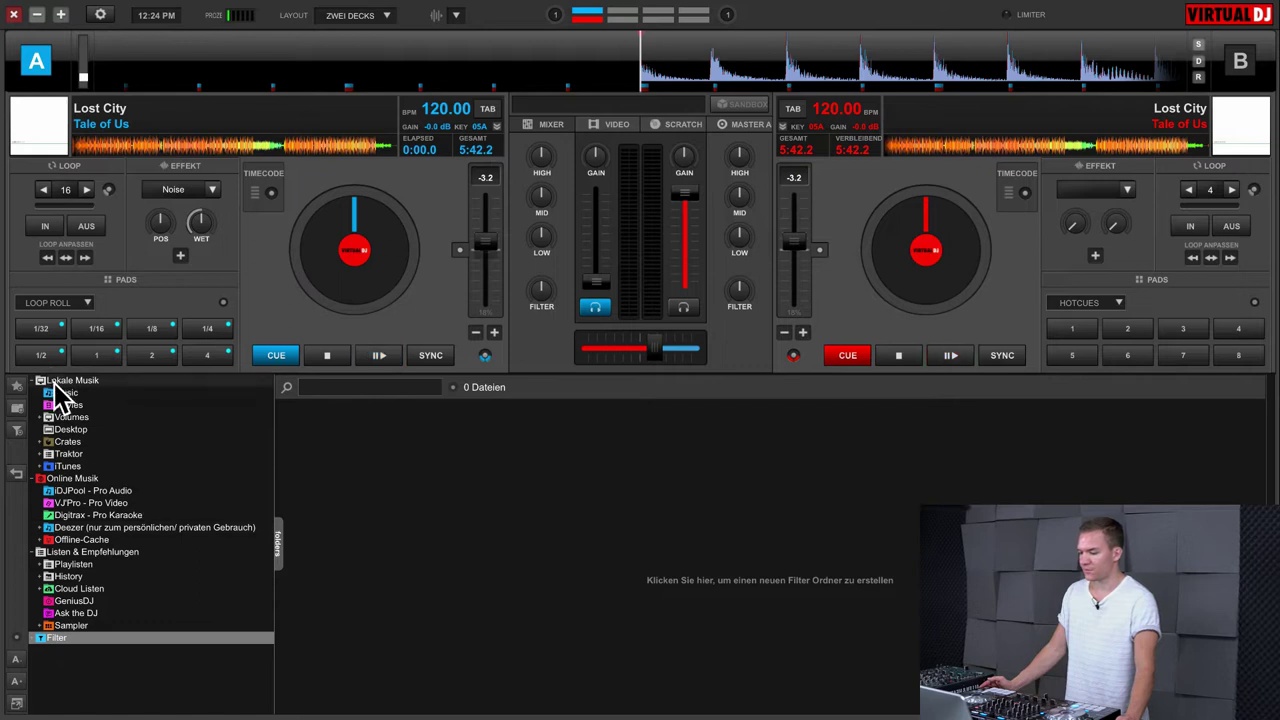
{"action": "left_click", "coordinate": [70, 478]}
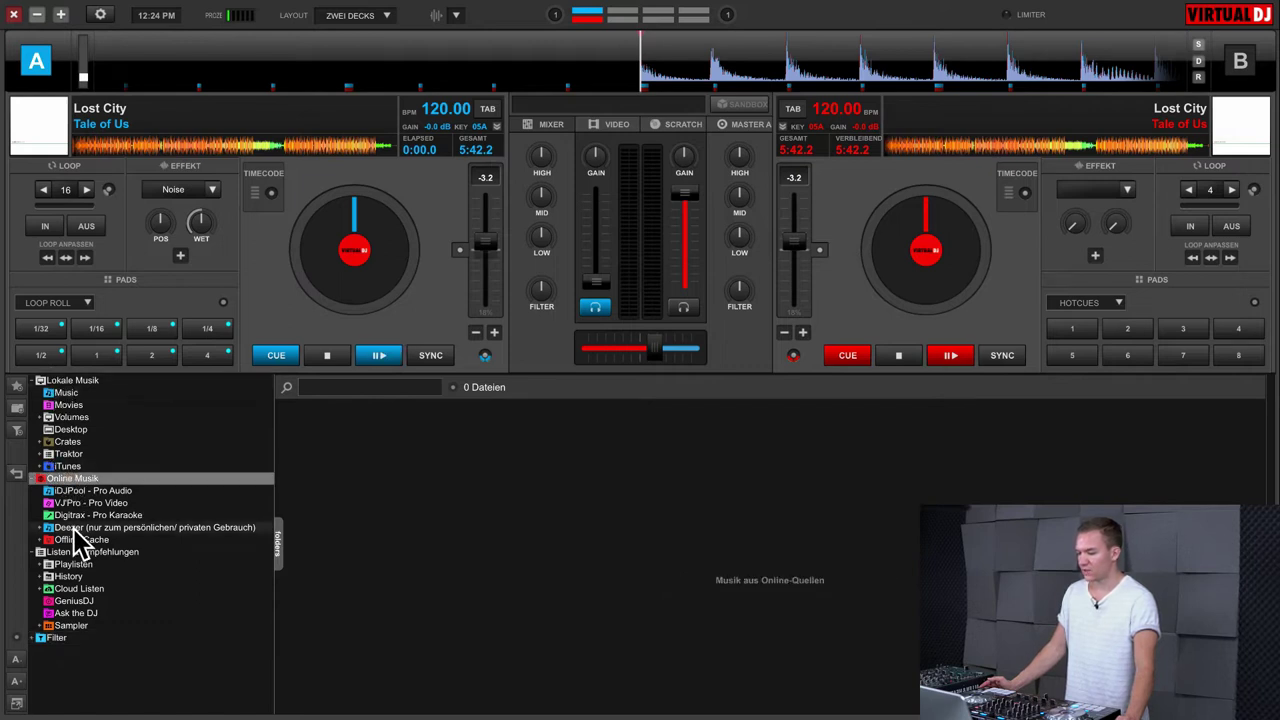
{"action": "left_click", "coordinate": [40, 479]}
{"action": "left_click", "coordinate": [38, 491]}
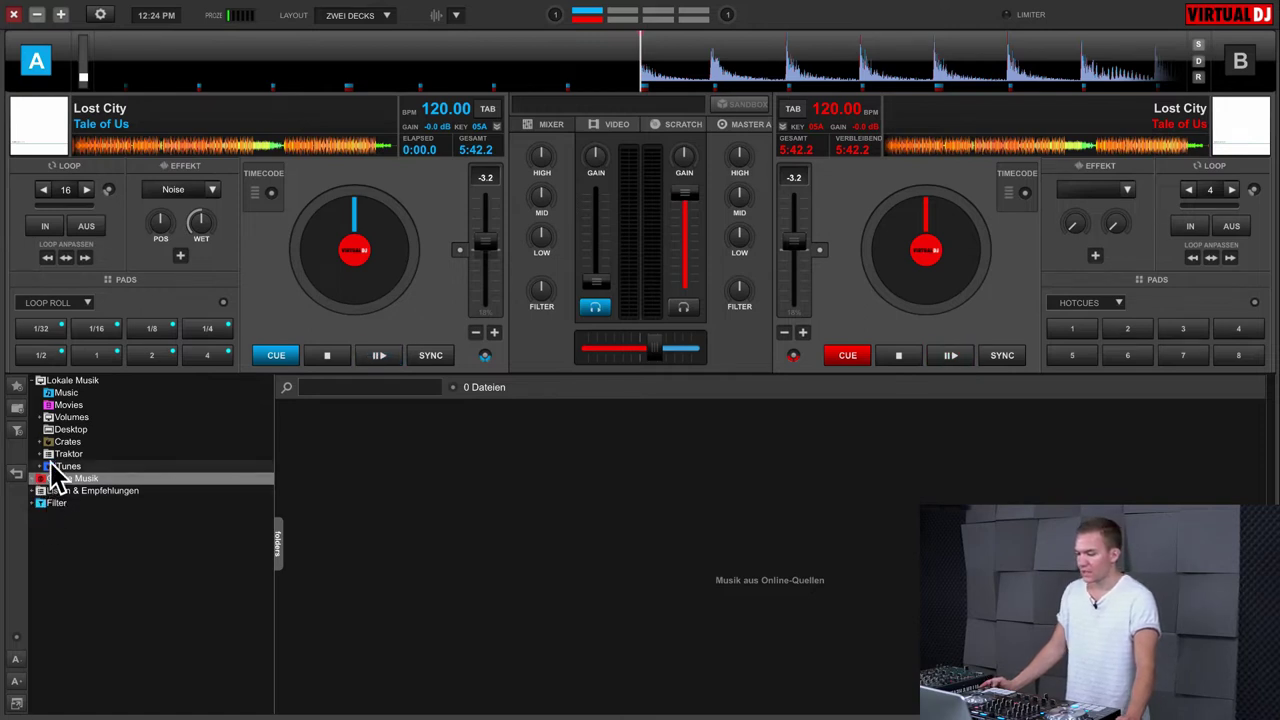
View the subfolders of the local Music folder and its iTunes folder, and collapse both again
{"action": "left_click", "coordinate": [60, 392]}
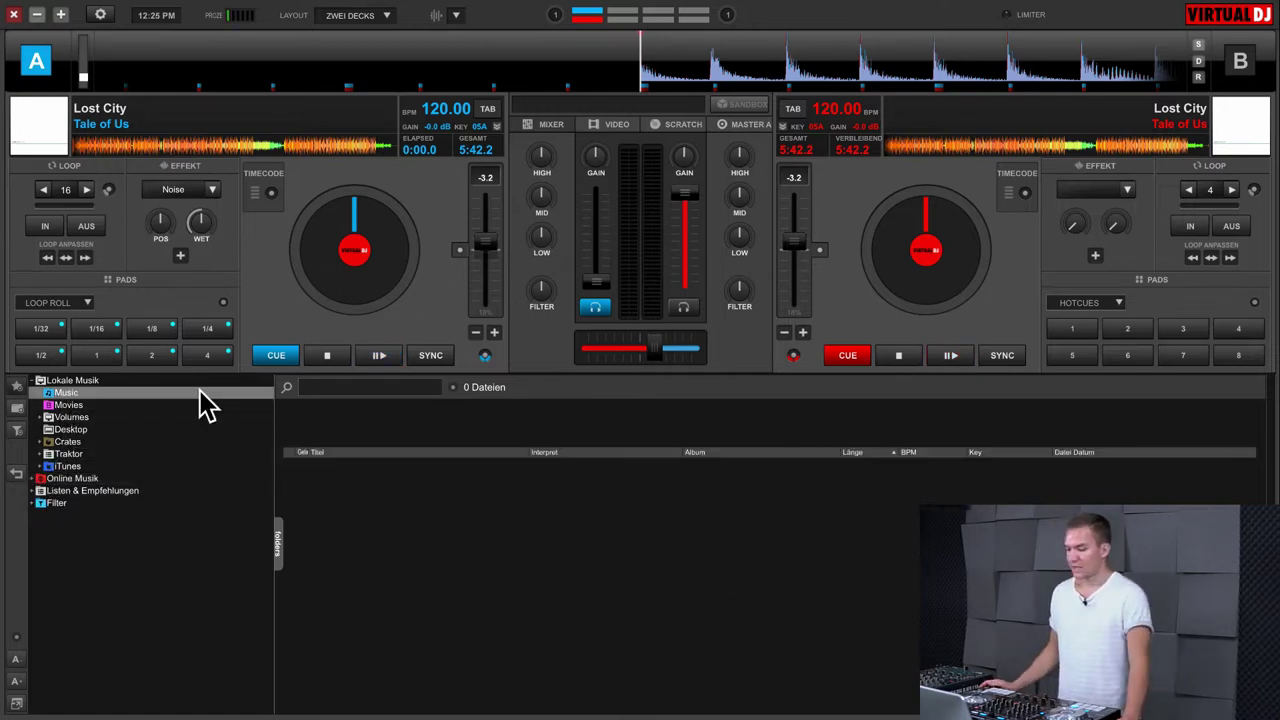
{"action": "left_click", "coordinate": [199, 392]}
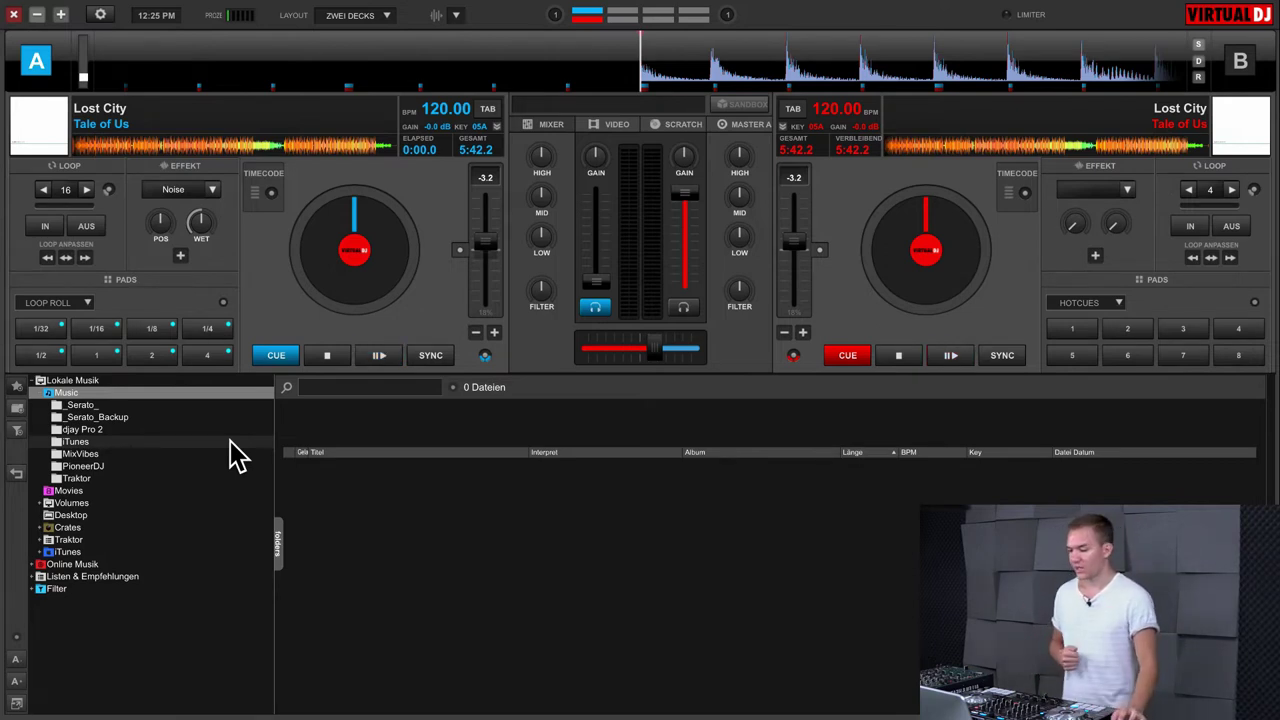
{"action": "left_click", "coordinate": [195, 441]}
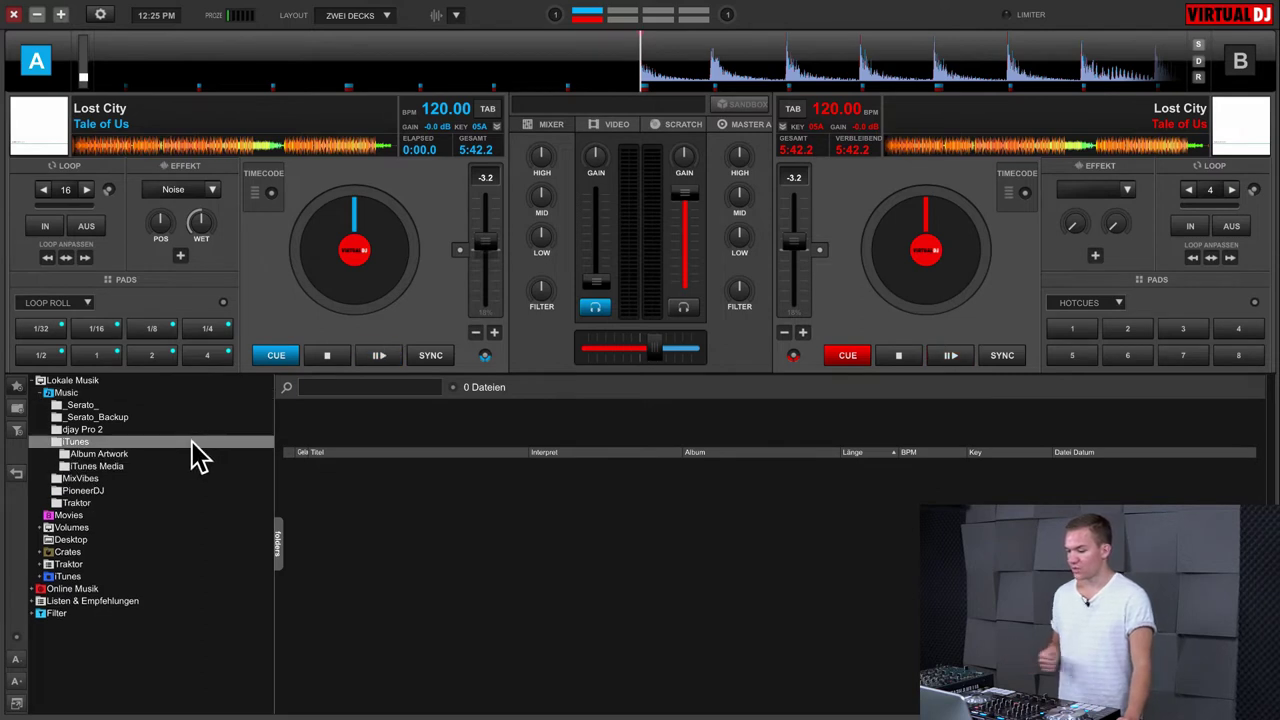
{"action": "left_click", "coordinate": [186, 444]}
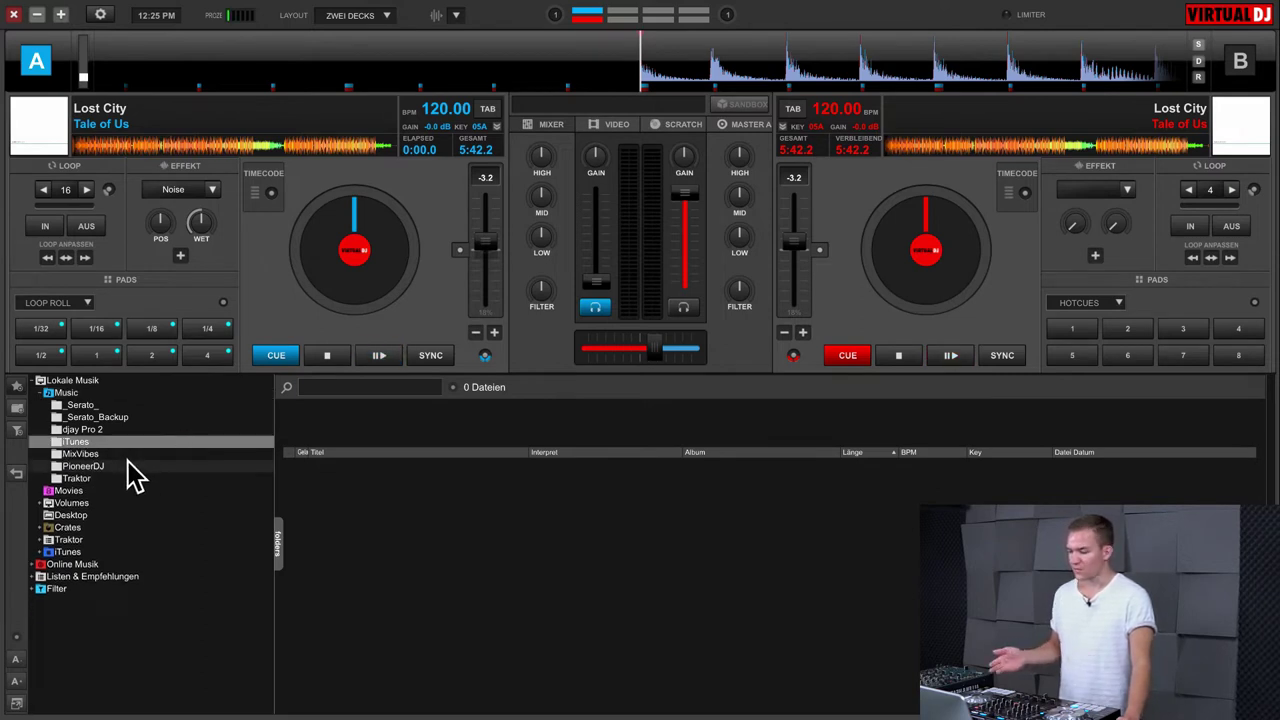
{"action": "left_click", "coordinate": [41, 393]}
View the subfolders of the Movies and Volumes folders under Lokale Musik and collapse each one again
{"action": "left_click", "coordinate": [40, 405]}
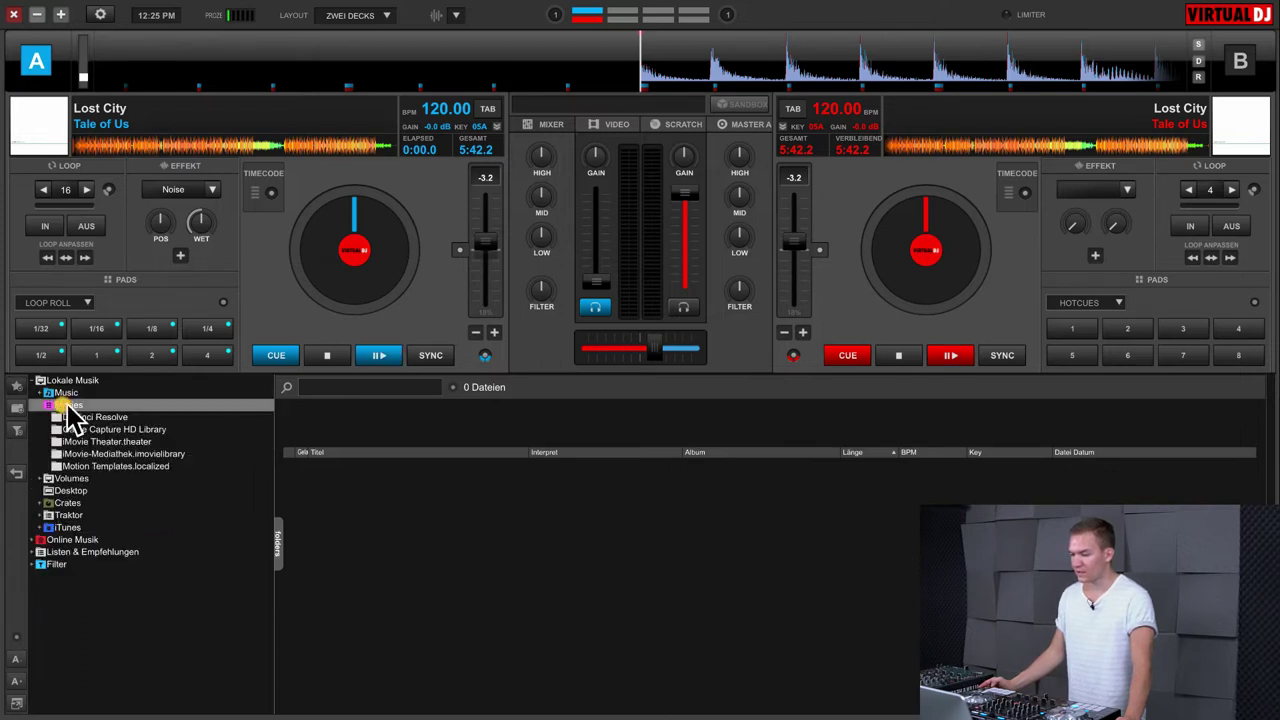
{"action": "left_click", "coordinate": [132, 405]}
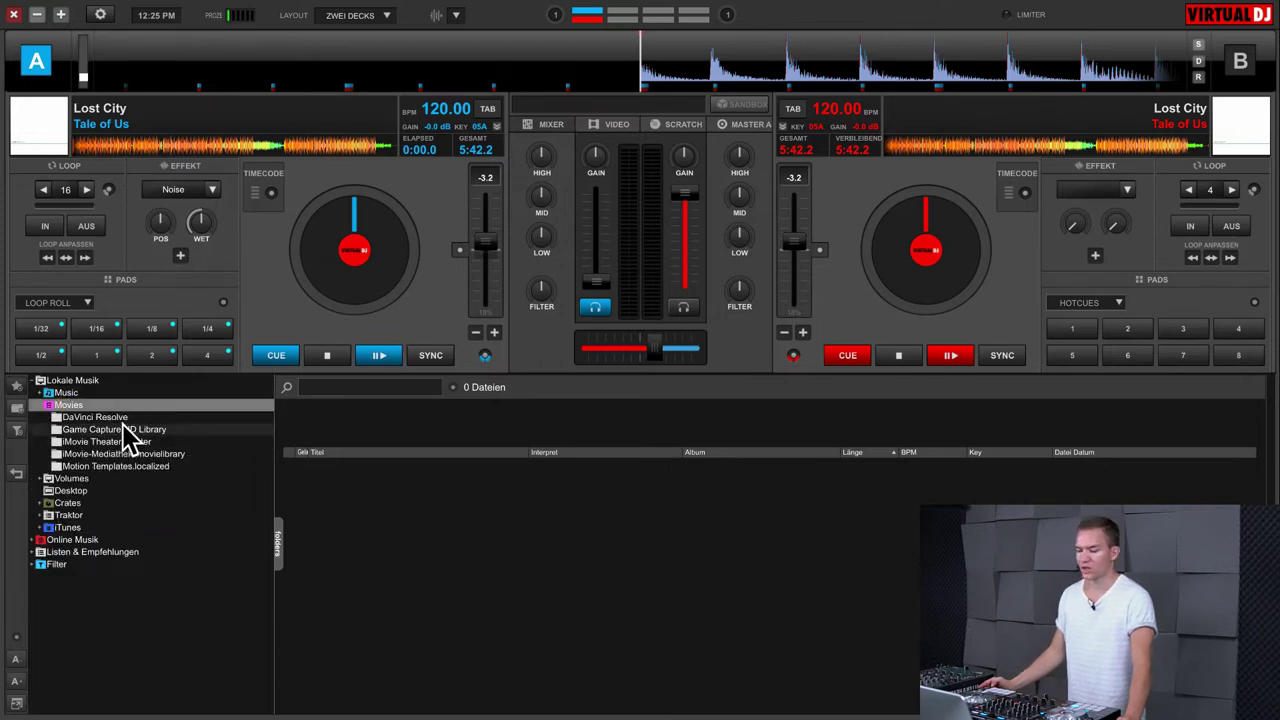
{"action": "left_click", "coordinate": [36, 406]}
{"action": "left_click", "coordinate": [57, 418]}
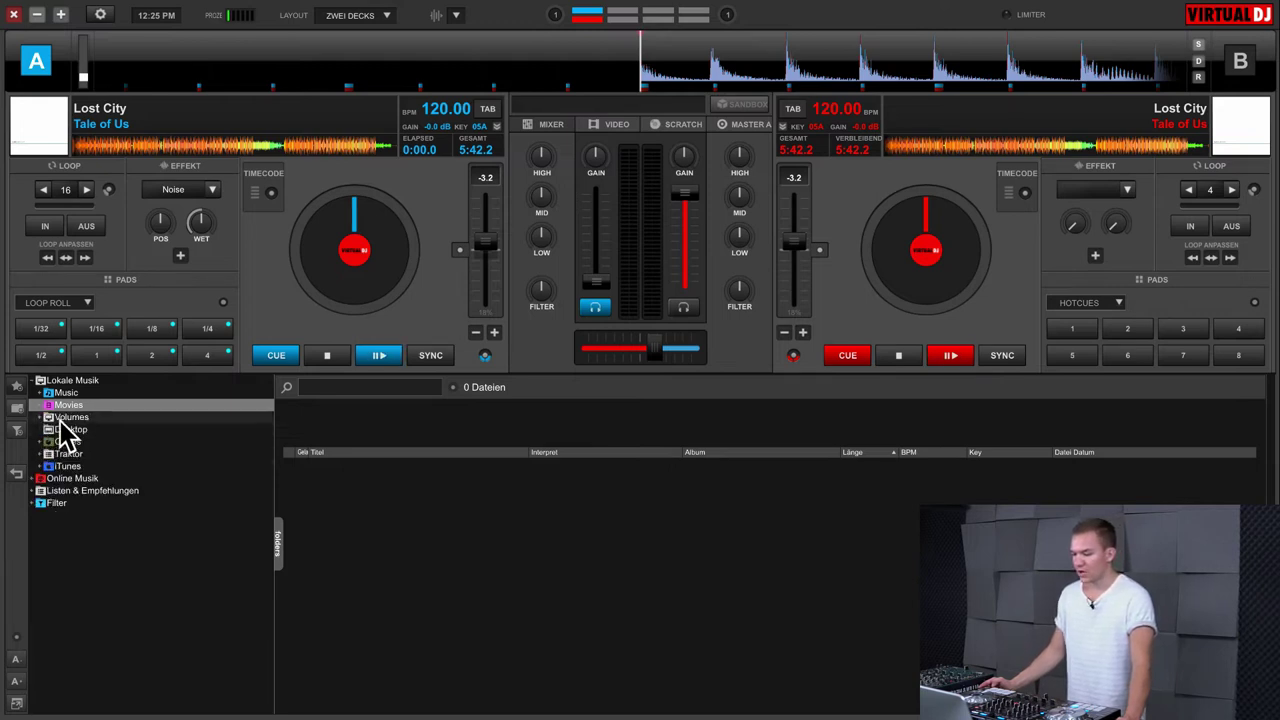
{"action": "left_click", "coordinate": [40, 418]}
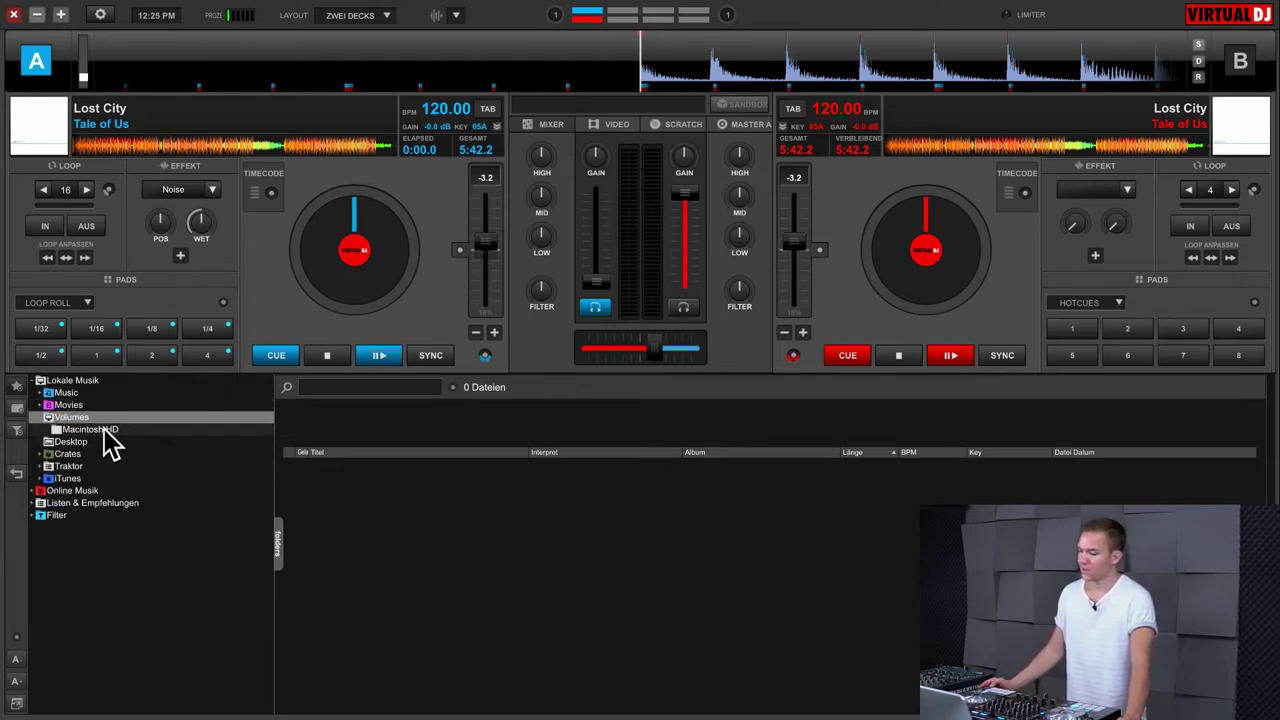
{"action": "left_click", "coordinate": [86, 429]}
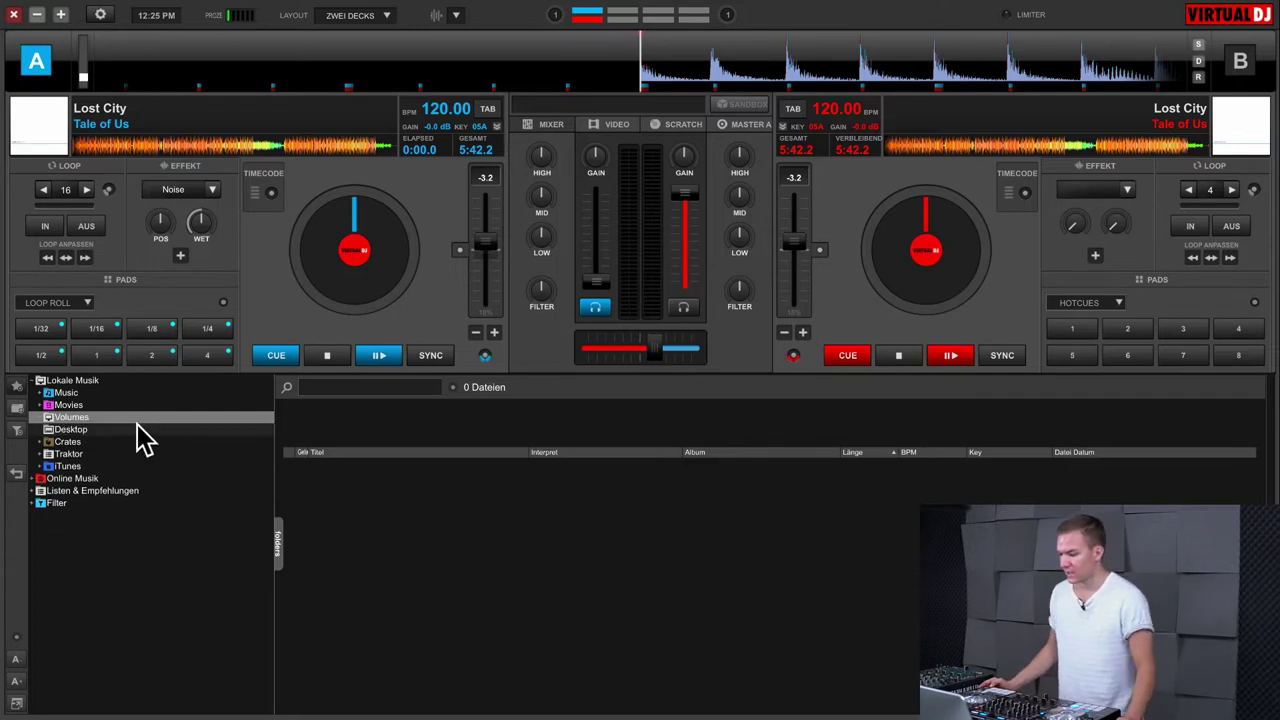
Show the contents of the Desktop and Crates folders under Lokale Musik
{"action": "left_click", "coordinate": [117, 429]}
{"action": "left_click", "coordinate": [117, 429]}
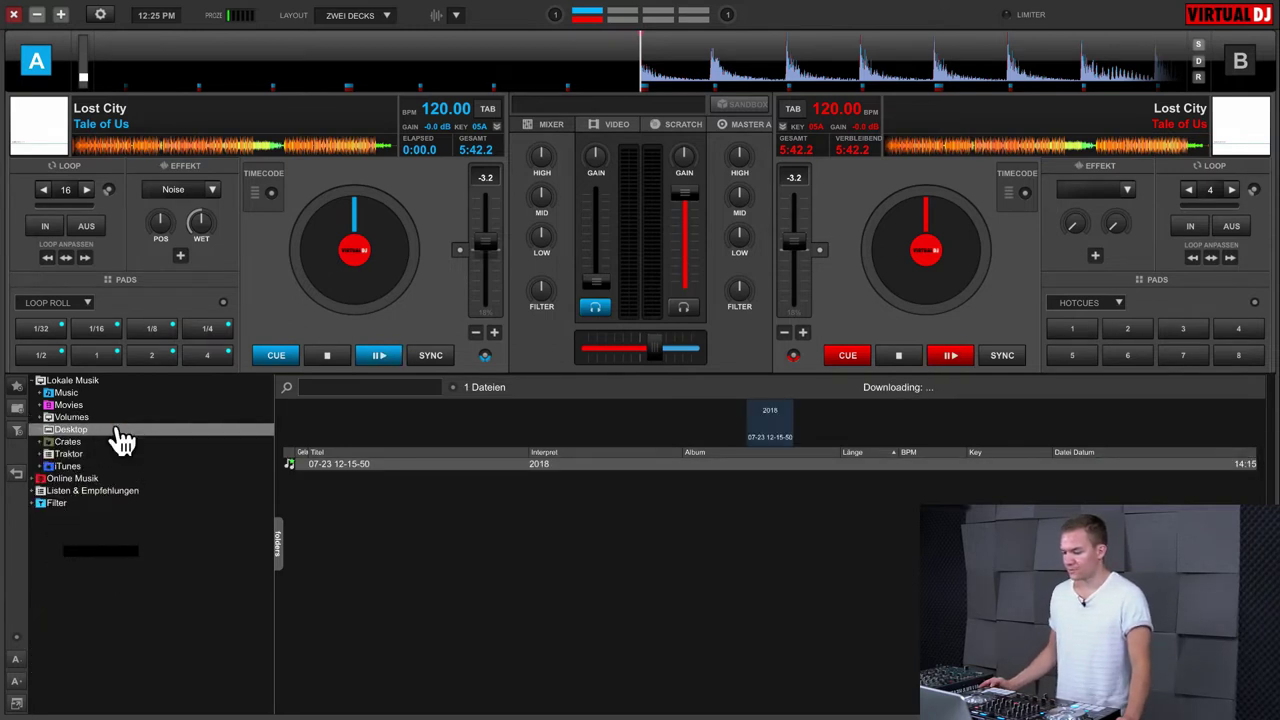
{"action": "left_click", "coordinate": [76, 444]}
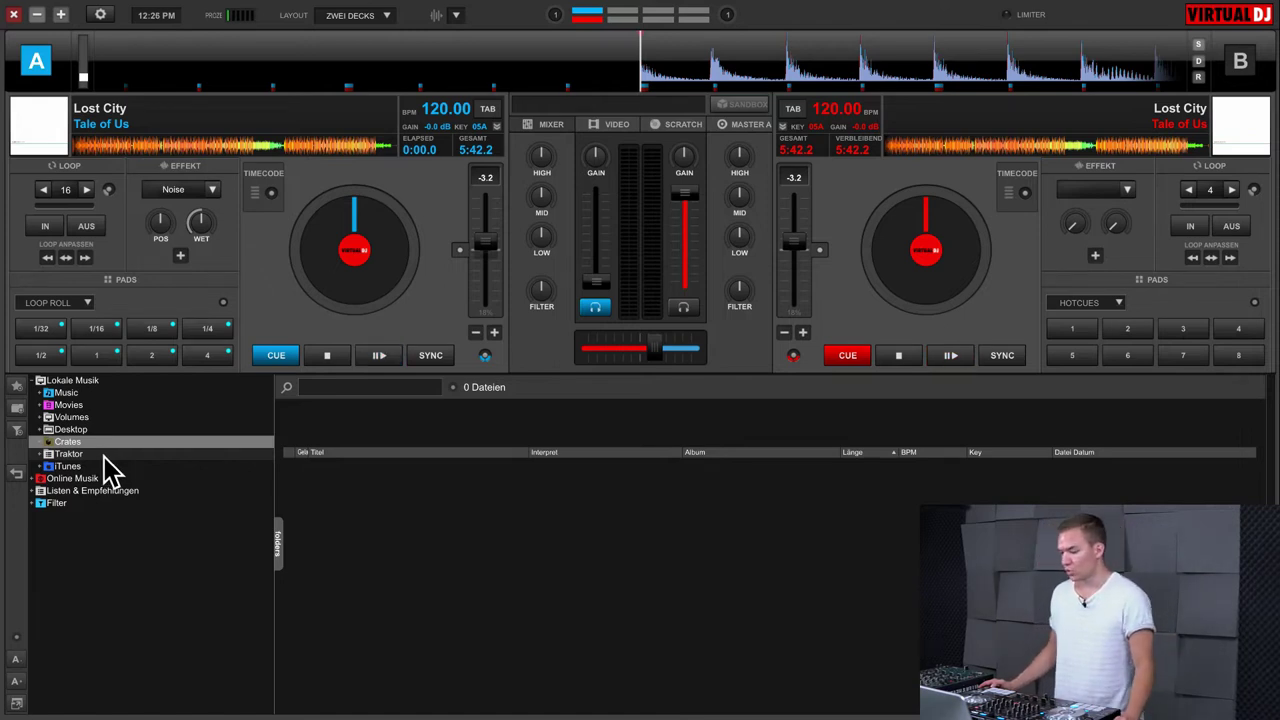
Browse the iTunes playlists Musik, Rock and Elektronische Musik, and collapse the iTunes folder
{"action": "left_click", "coordinate": [80, 467]}
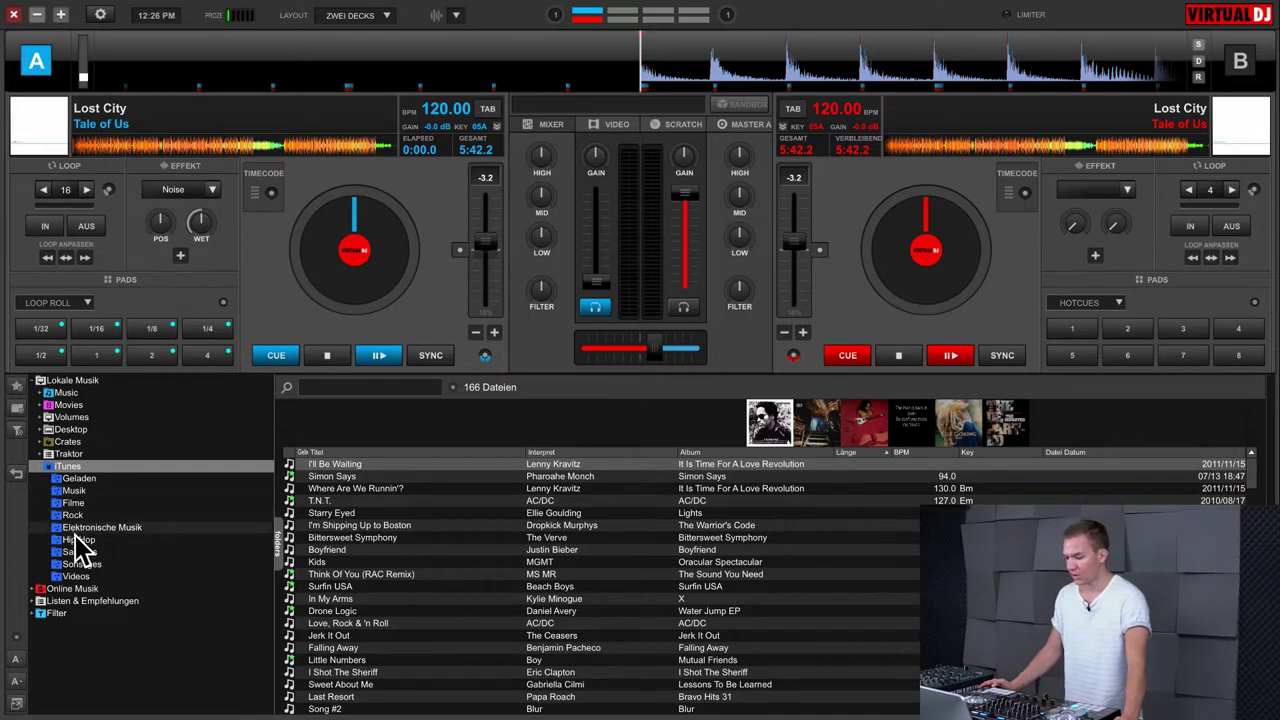
{"action": "left_click", "coordinate": [104, 494]}
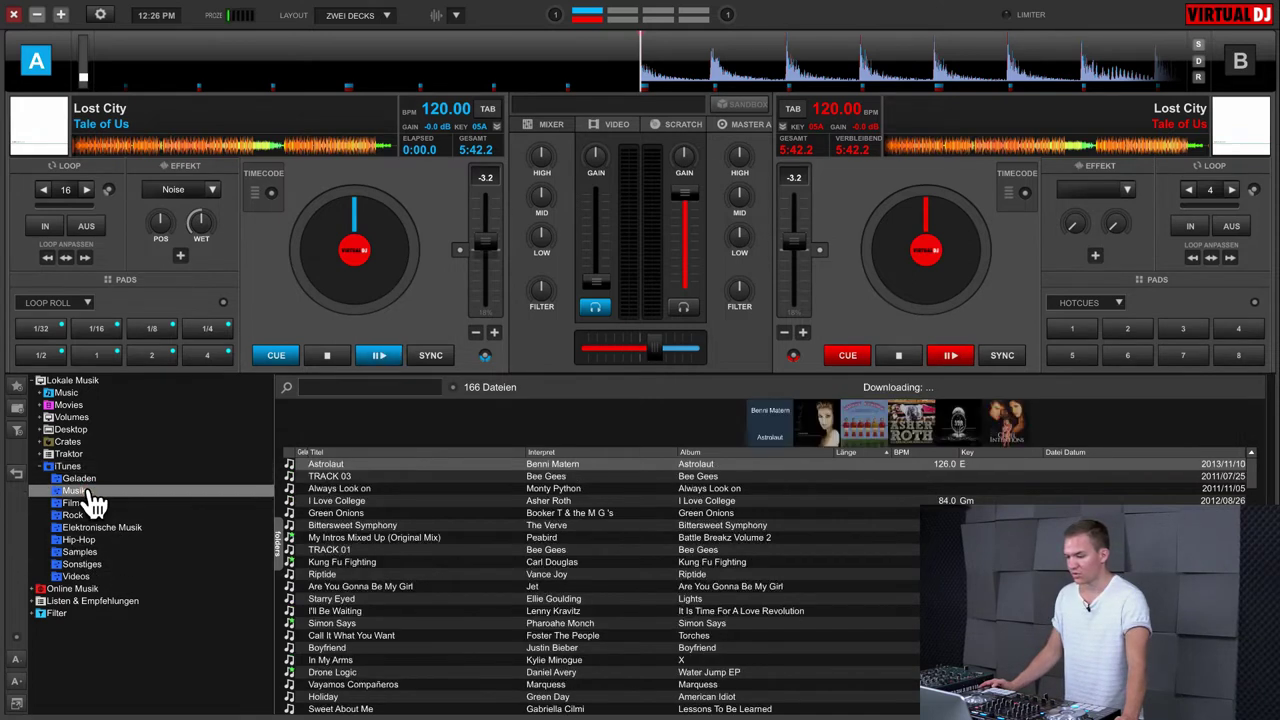
{"action": "left_click", "coordinate": [100, 515]}
{"action": "left_click", "coordinate": [102, 527]}
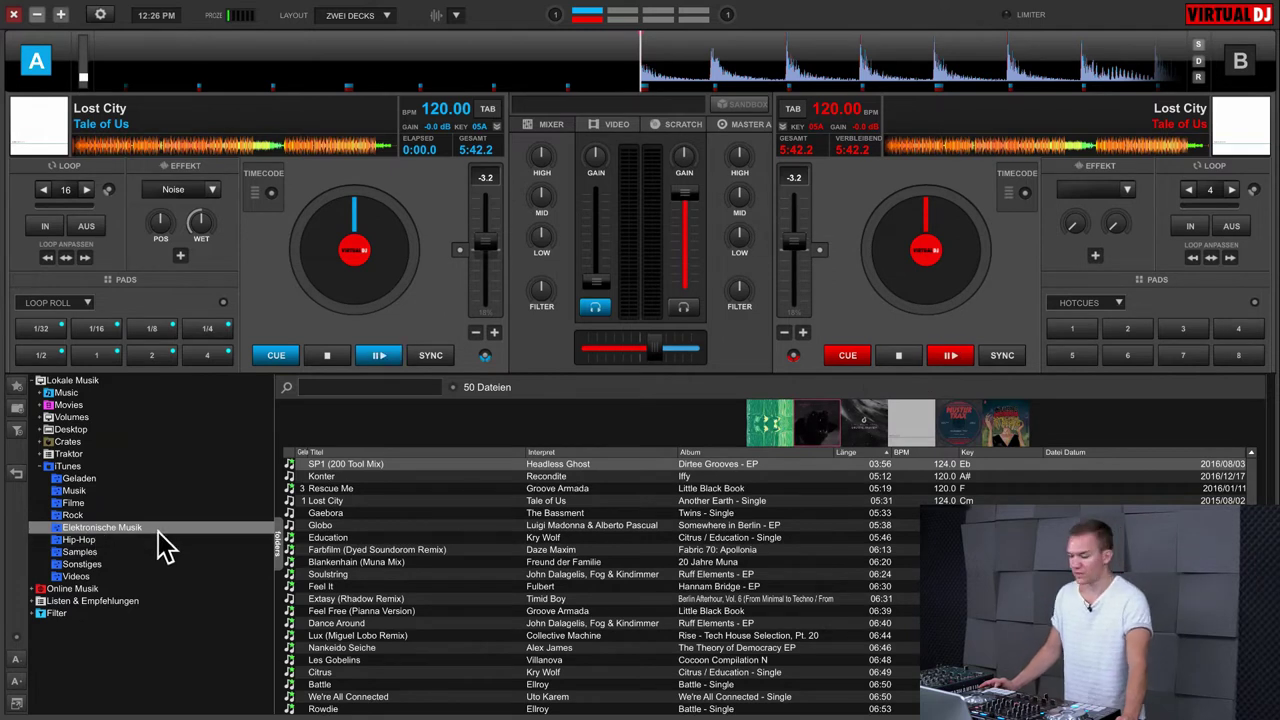
{"action": "left_click", "coordinate": [40, 466]}
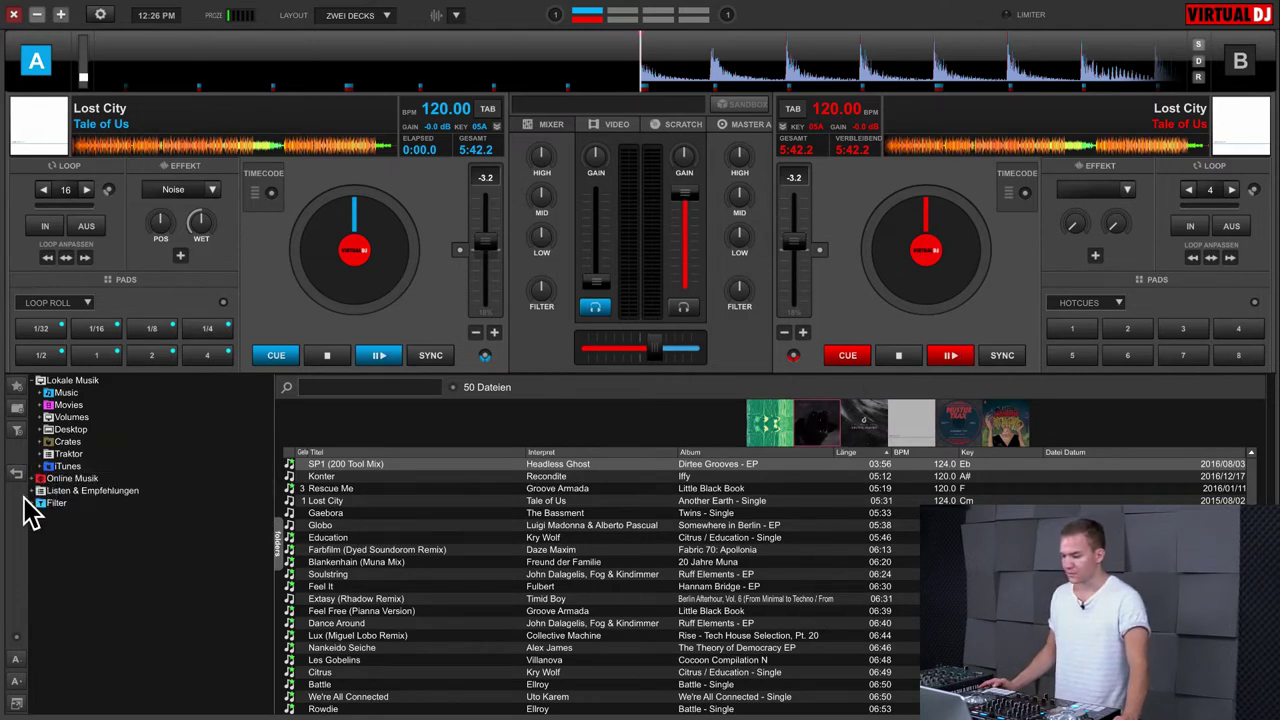
View the Online Musik sources and the Offline-Cache, leaving both Lokale Musik and Online Musik collapsed
{"action": "left_click", "coordinate": [58, 479]}
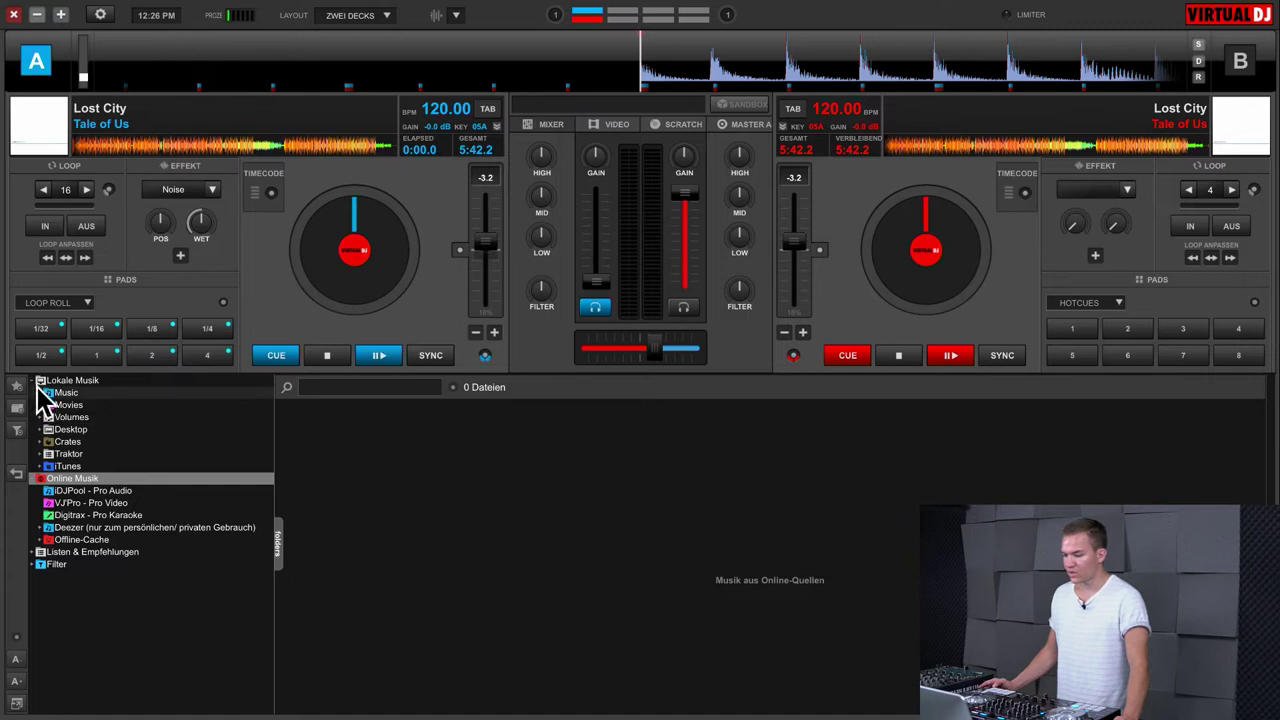
{"action": "left_click", "coordinate": [39, 381]}
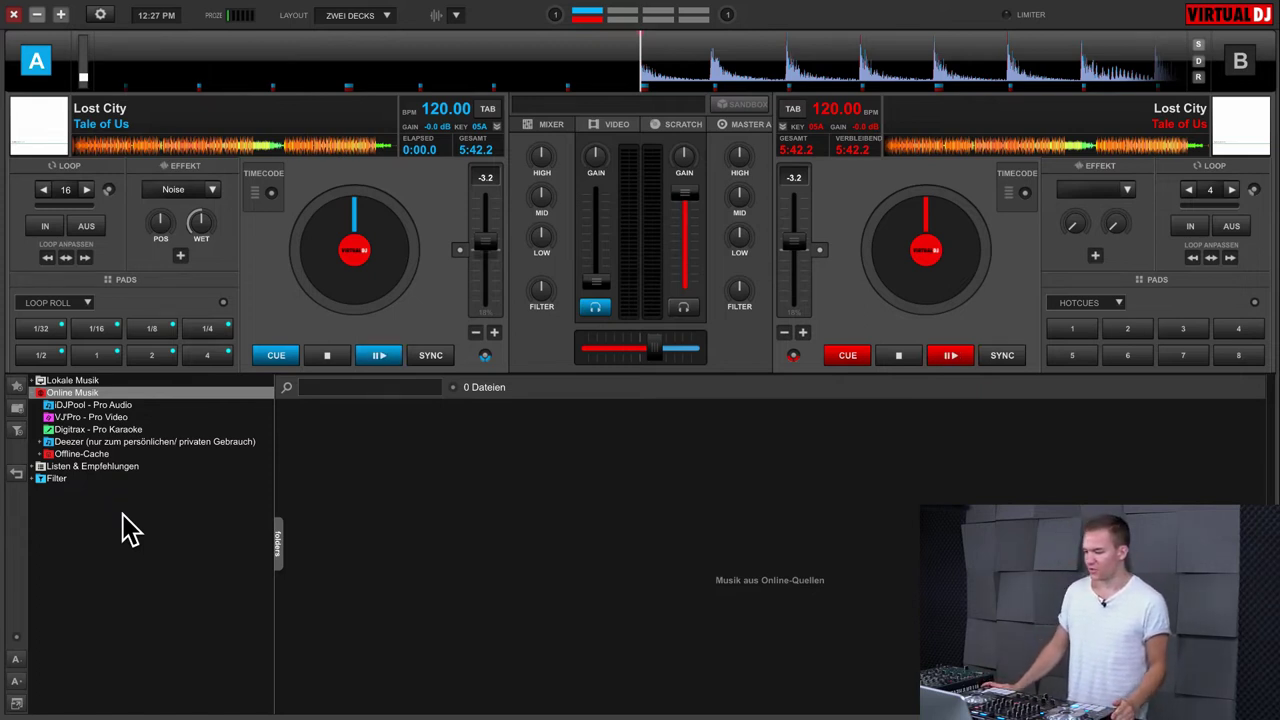
{"action": "left_click", "coordinate": [90, 455]}
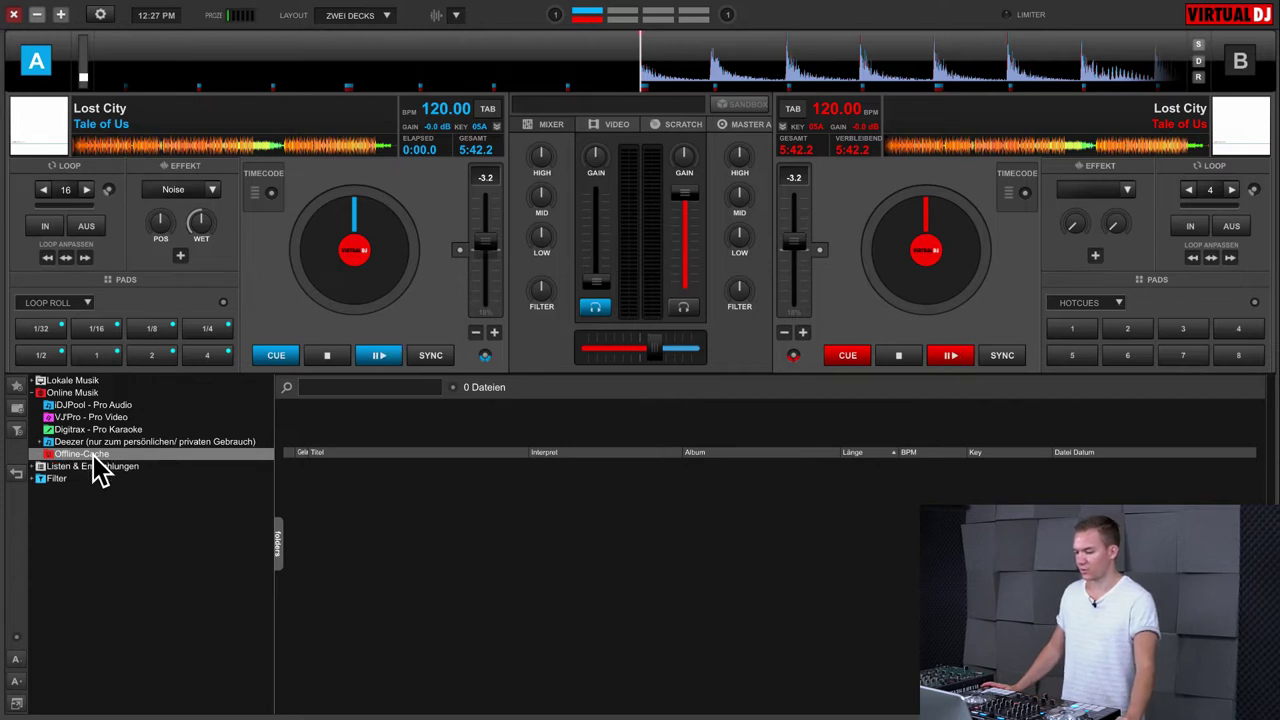
{"action": "left_click", "coordinate": [91, 454]}
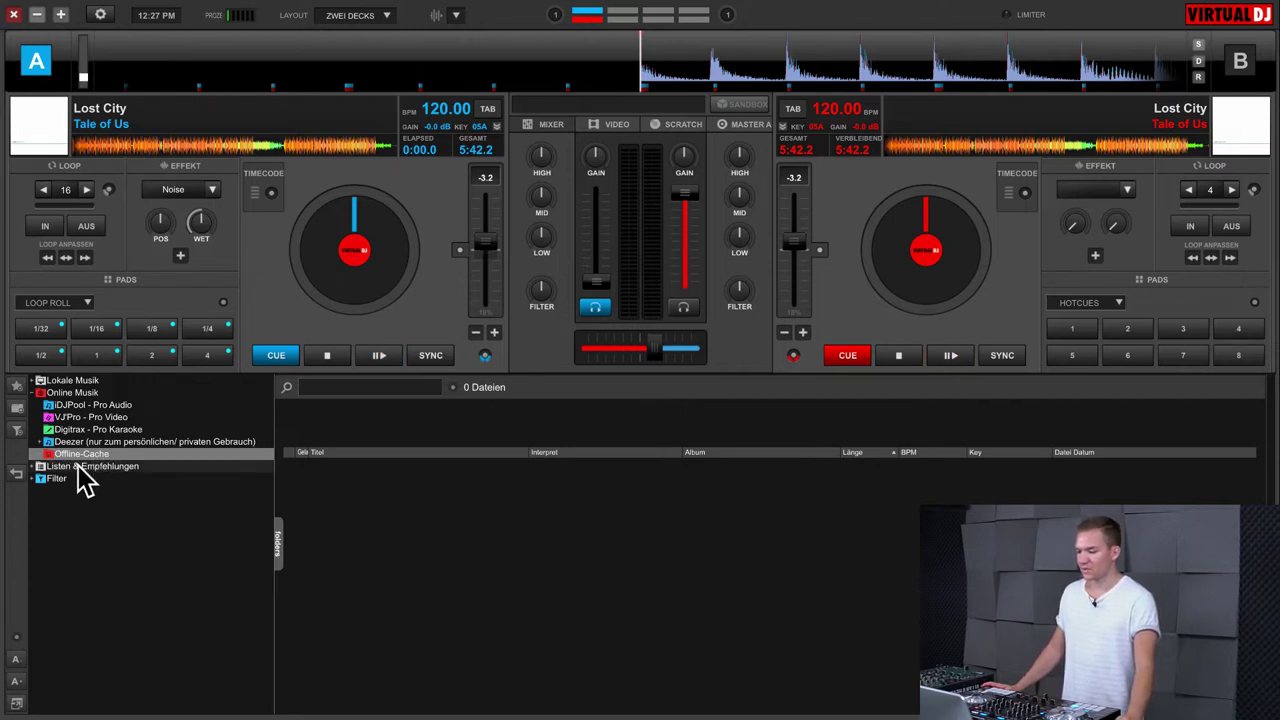
{"action": "left_click", "coordinate": [40, 393]}
Under Listen & Empfehlungen, view Beispiel-Playlist, the options for the Playlisten folder and the sidelist, and collapse Playlisten
{"action": "left_click", "coordinate": [86, 405]}
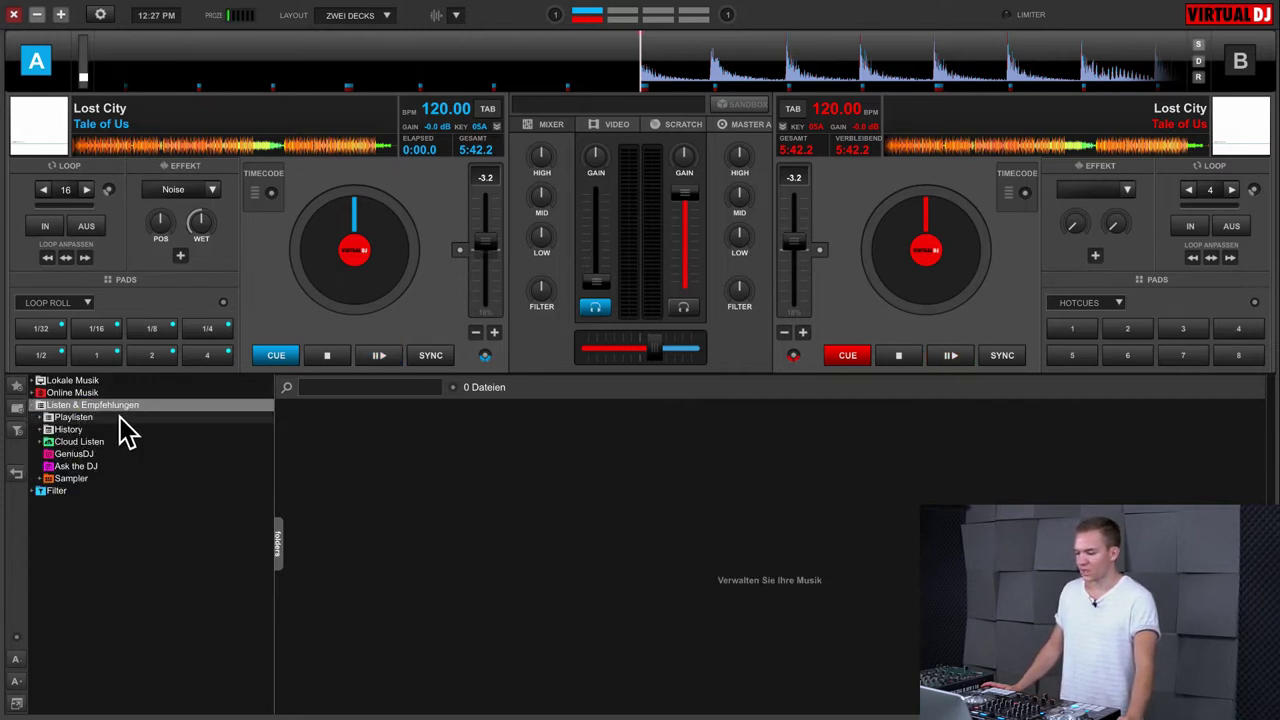
{"action": "left_click", "coordinate": [112, 418]}
{"action": "left_click", "coordinate": [100, 431]}
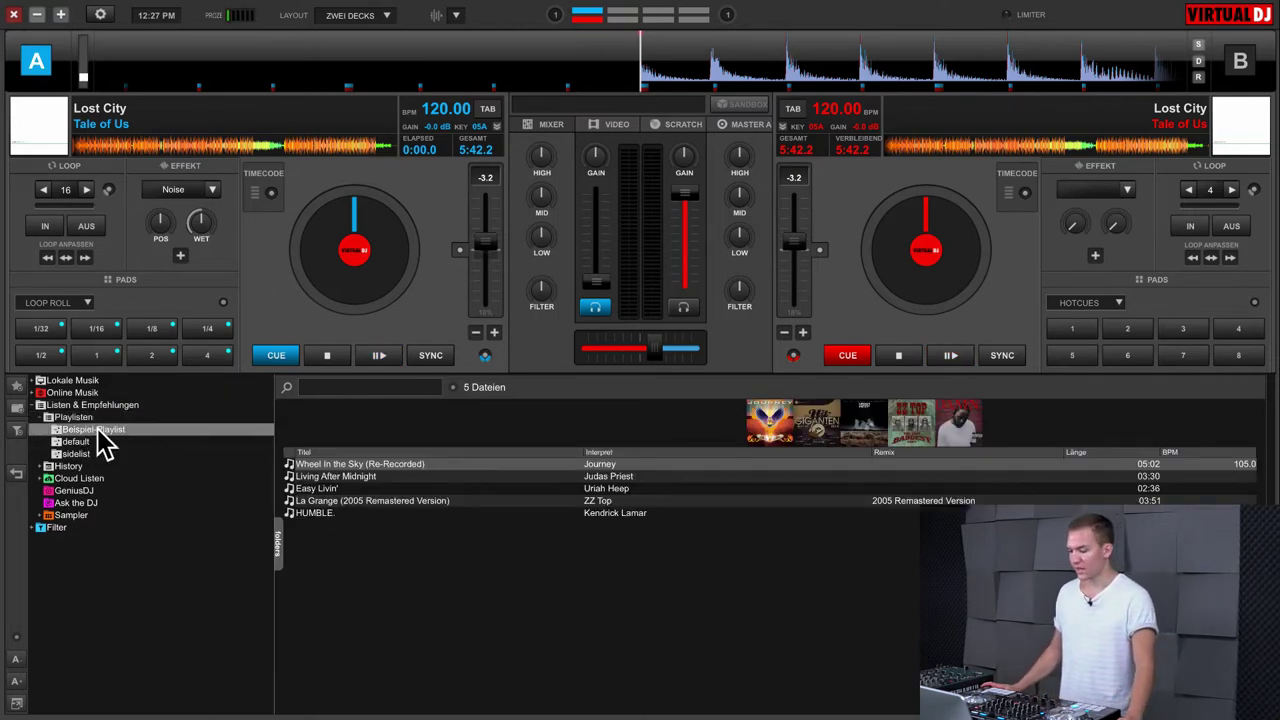
{"action": "right_click", "coordinate": [88, 420]}
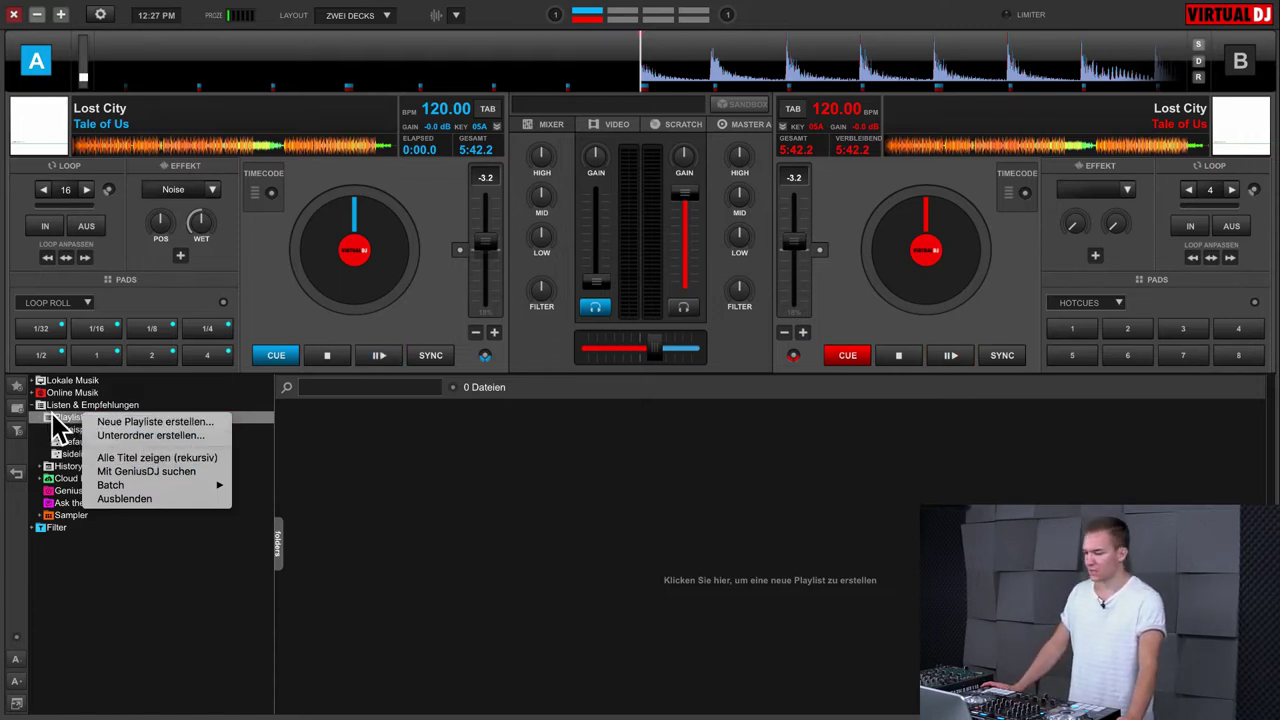
{"action": "left_click", "coordinate": [55, 417]}
{"action": "left_click", "coordinate": [76, 454]}
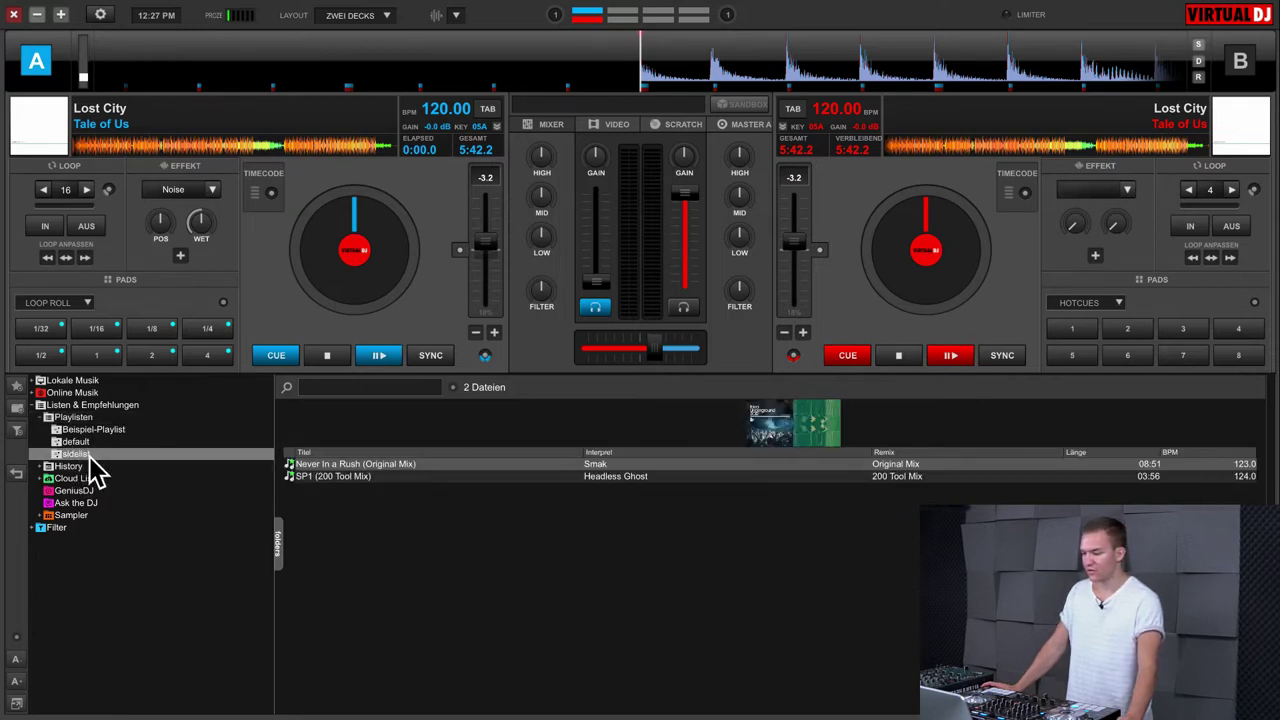
{"action": "left_click", "coordinate": [48, 417]}
Inspect the History list 2018-07-23 with its export options, and view the lists inside Cloud Listen
{"action": "left_click", "coordinate": [50, 430]}
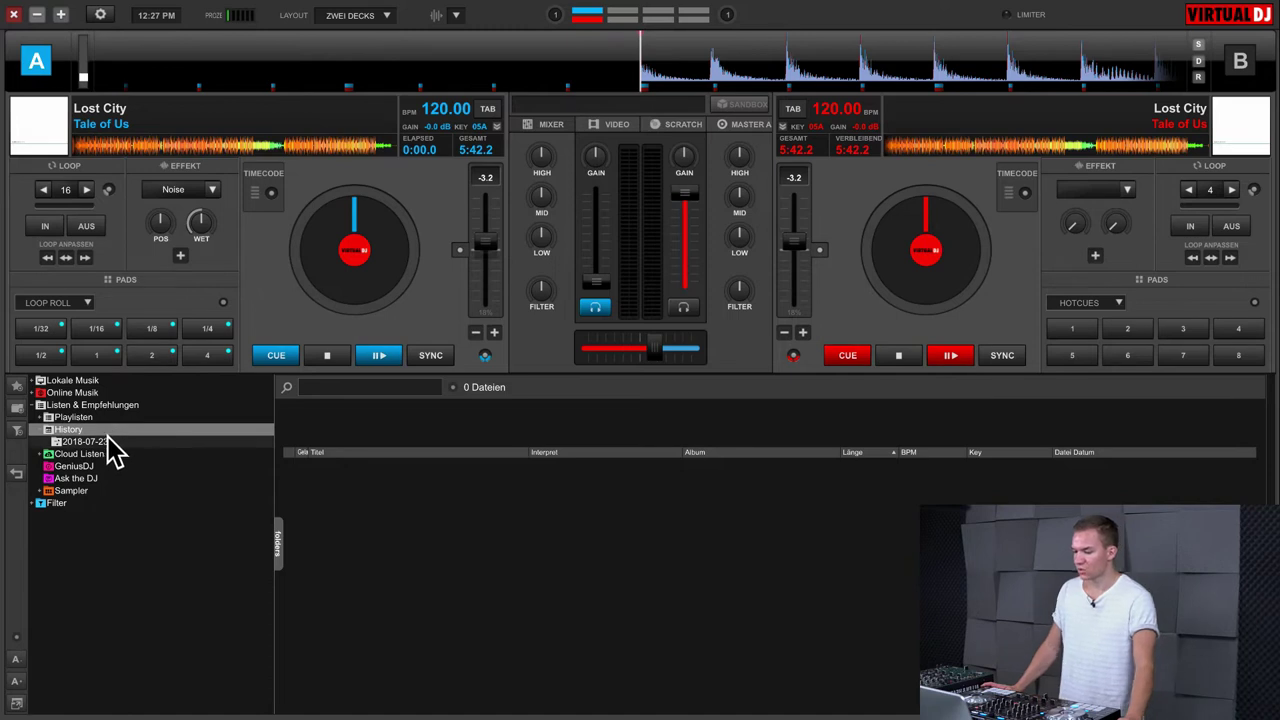
{"action": "right_click", "coordinate": [99, 437]}
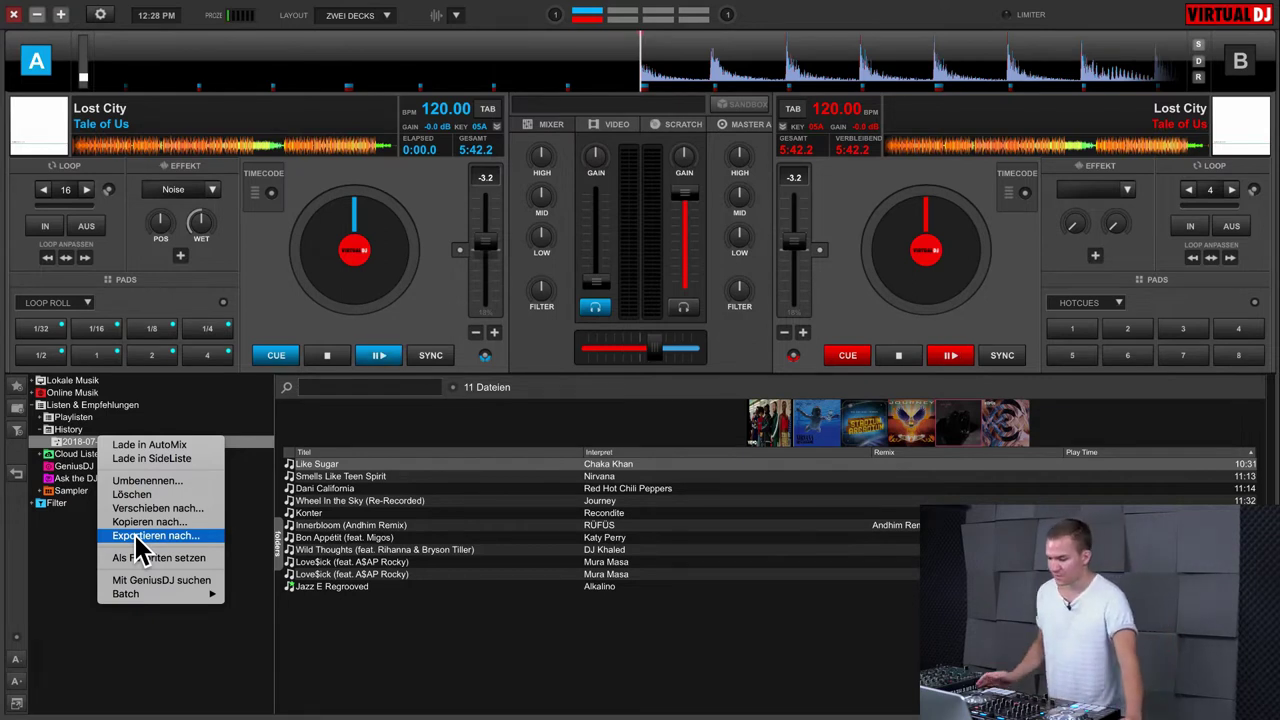
{"action": "left_click", "coordinate": [55, 450]}
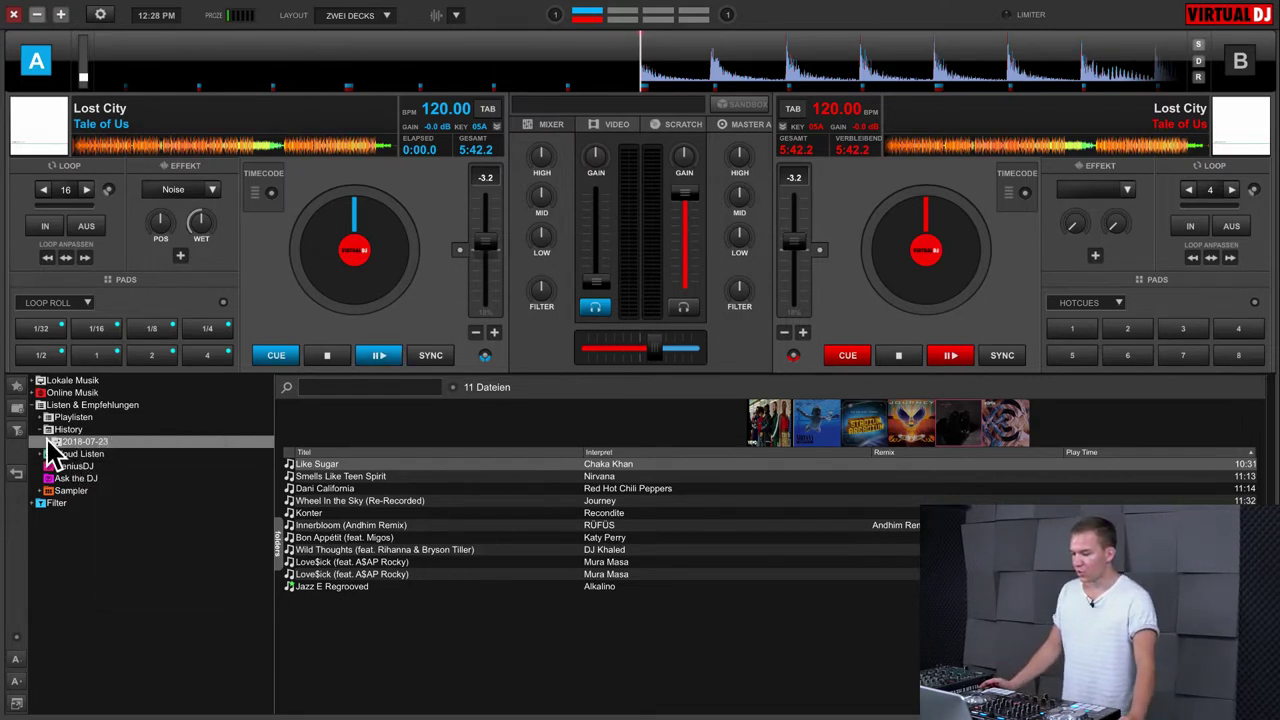
{"action": "left_click", "coordinate": [45, 441]}
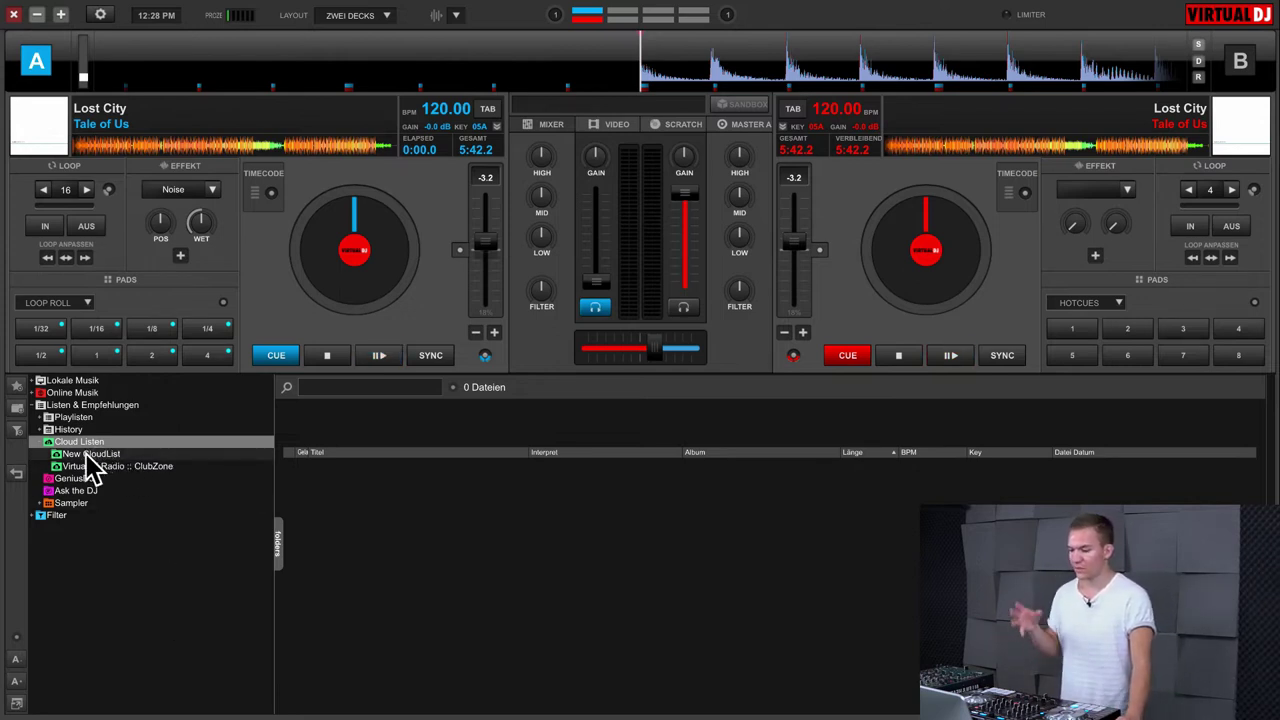
{"action": "left_click", "coordinate": [50, 445]}
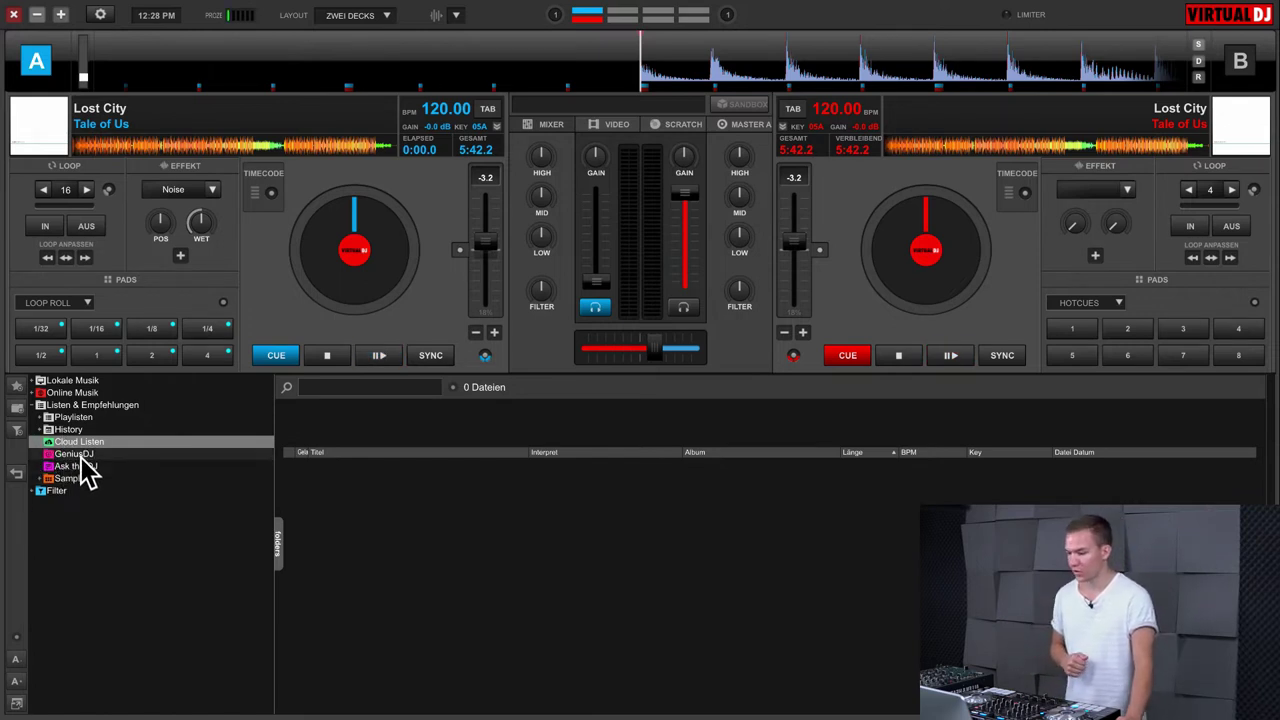
Get GeniusDJ recommendations for the track "Education" from the iTunes playlist Elektronische Musik and look through the suggested titles
{"action": "left_click", "coordinate": [86, 456]}
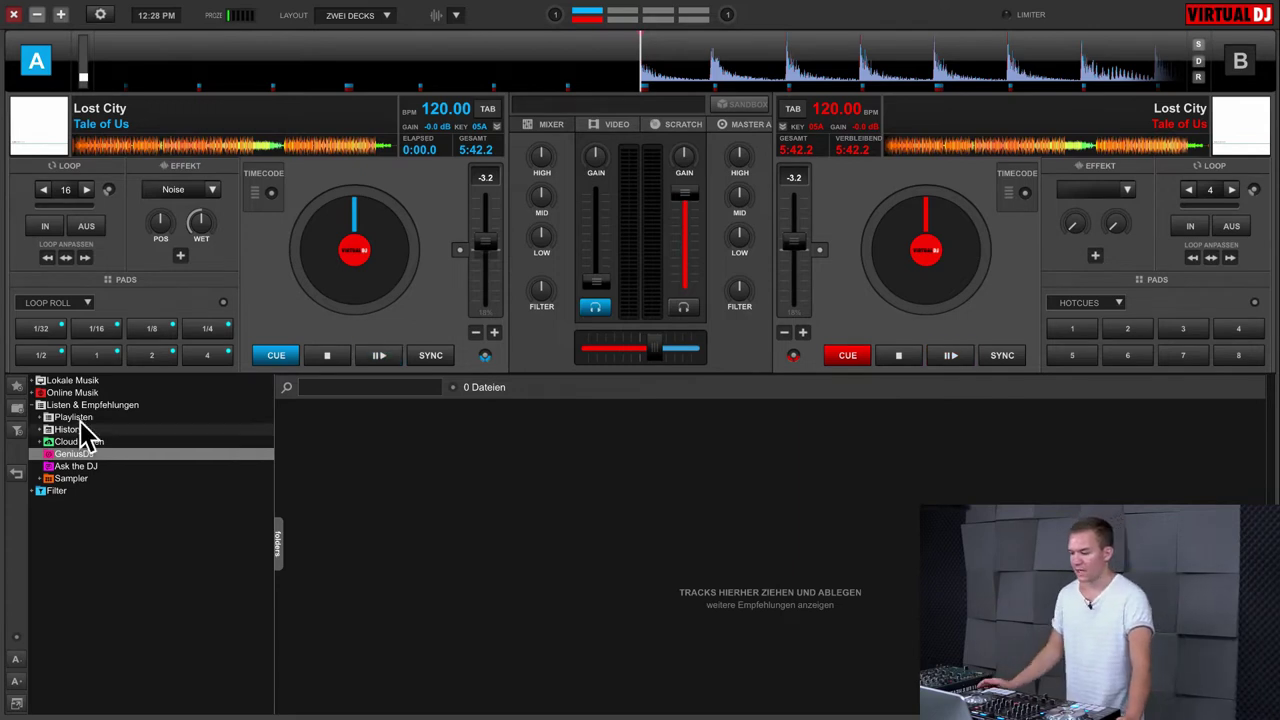
{"action": "left_click", "coordinate": [39, 381]}
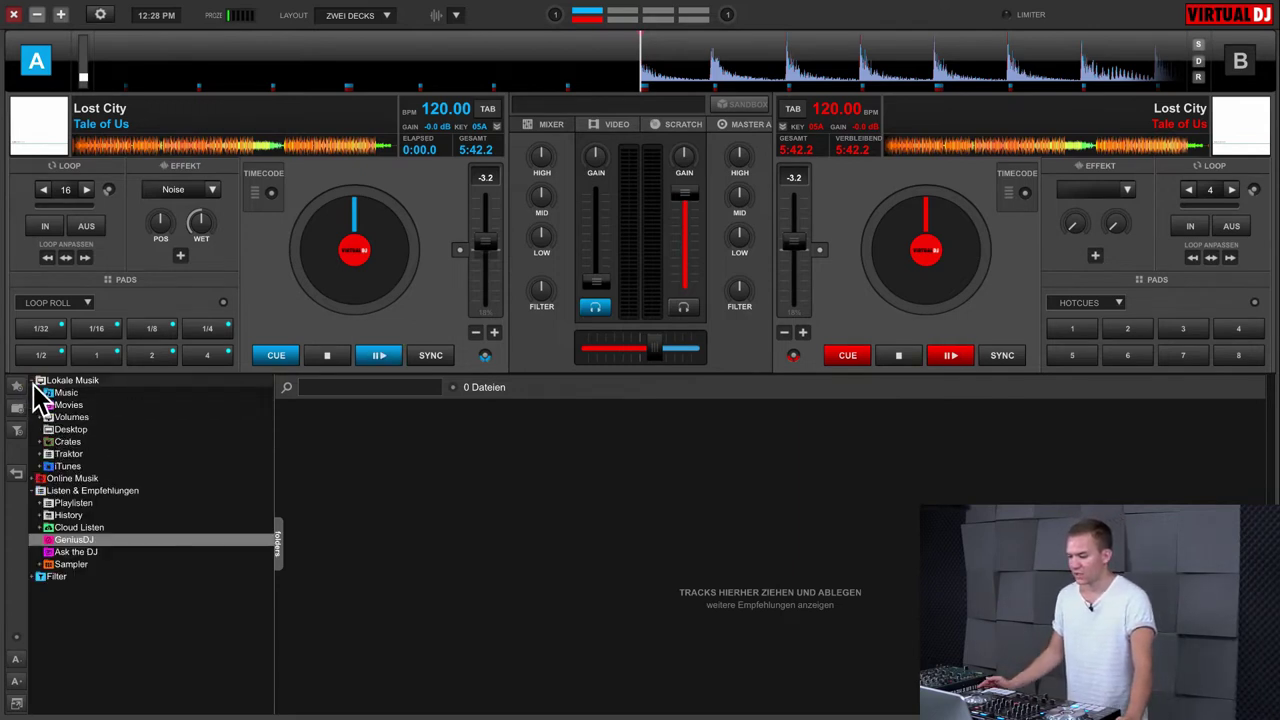
{"action": "left_click", "coordinate": [68, 466]}
{"action": "left_click", "coordinate": [120, 528]}
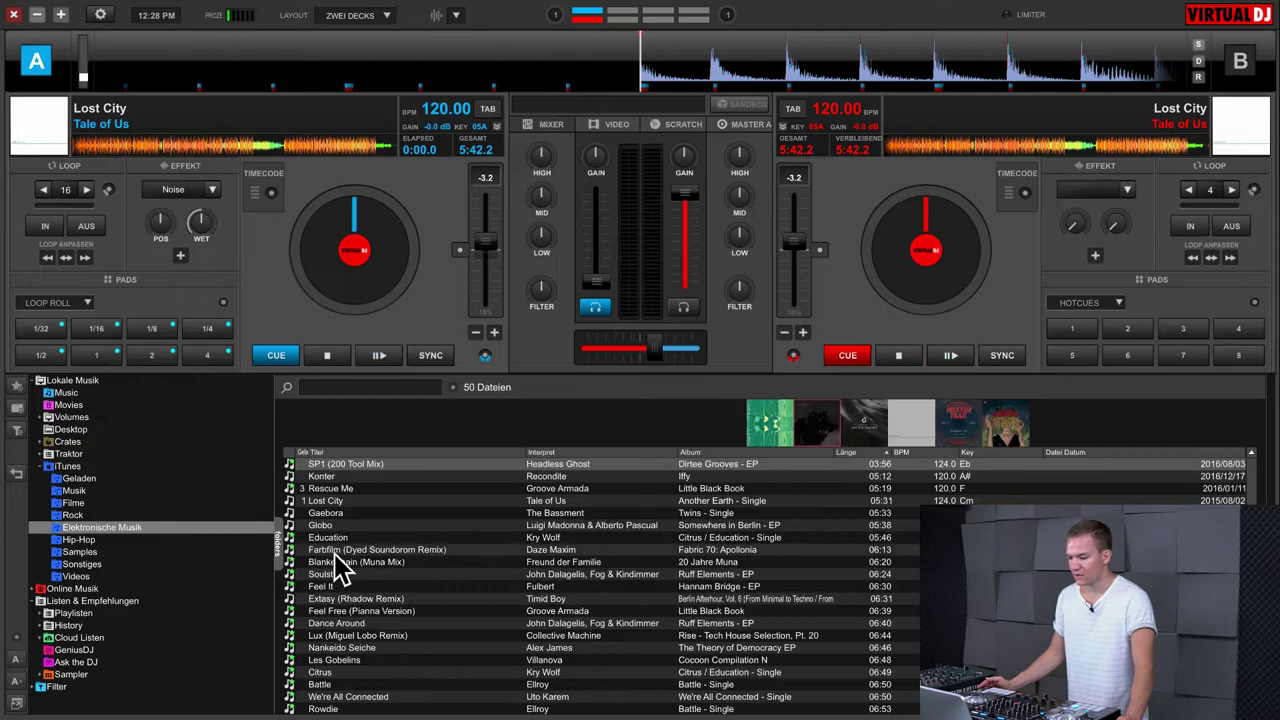
{"action": "left_click_drag", "start_coordinate": [335, 540], "coordinate": [80, 650]}
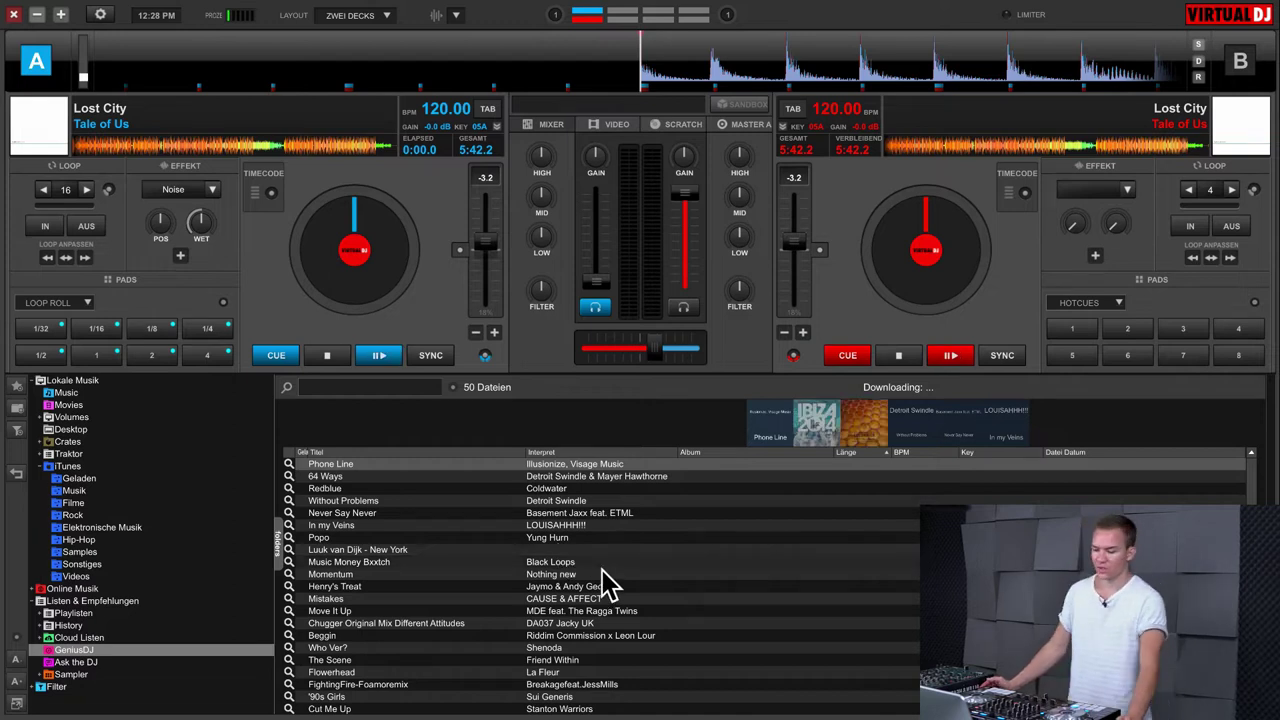
{"action": "scroll", "coordinate": [600, 585], "scroll_direction": "down", "scroll_amount": 10}
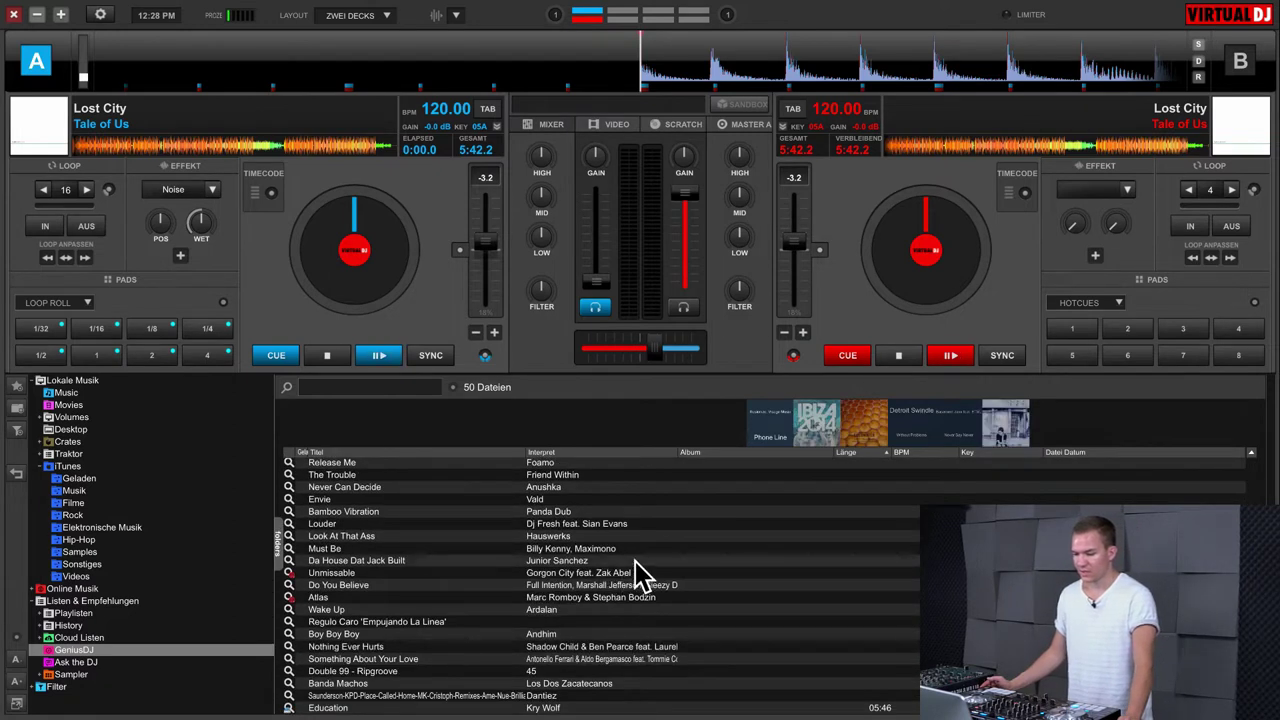
View the Ask the DJ page and expand the Sampler folder under Listen & Empfehlungen
{"action": "left_click", "coordinate": [86, 663]}
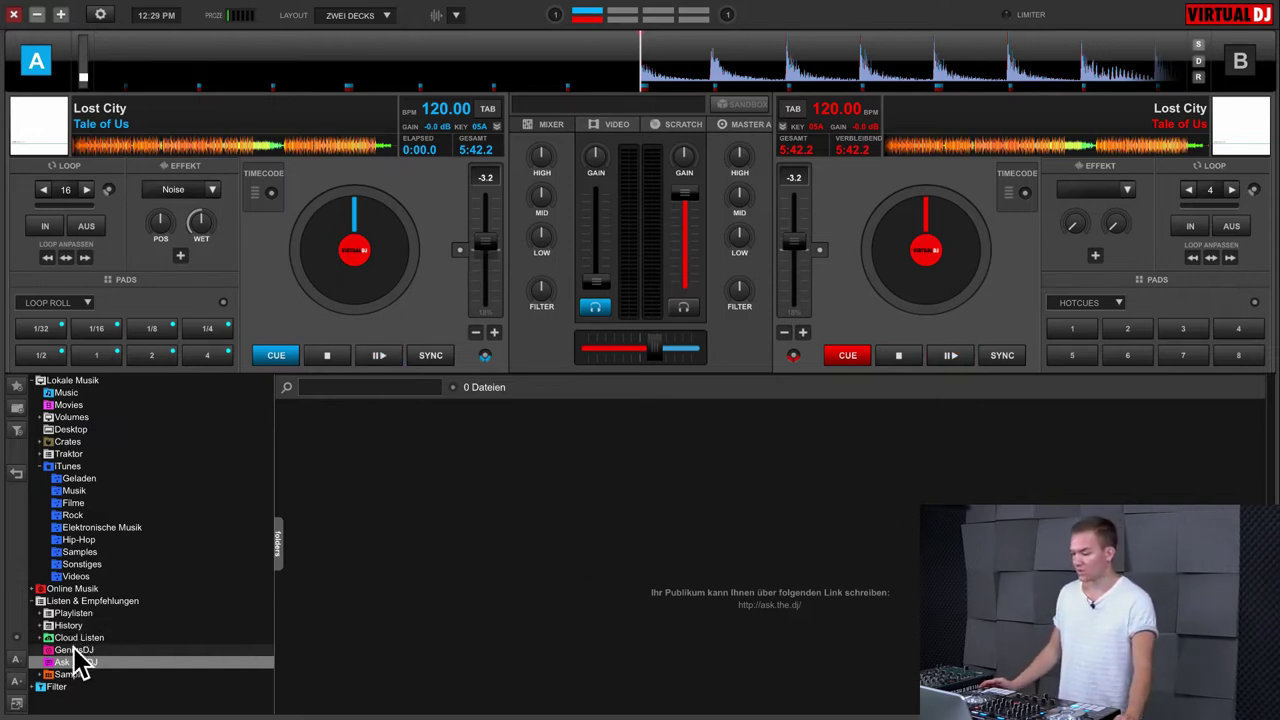
{"action": "left_click", "coordinate": [98, 674]}
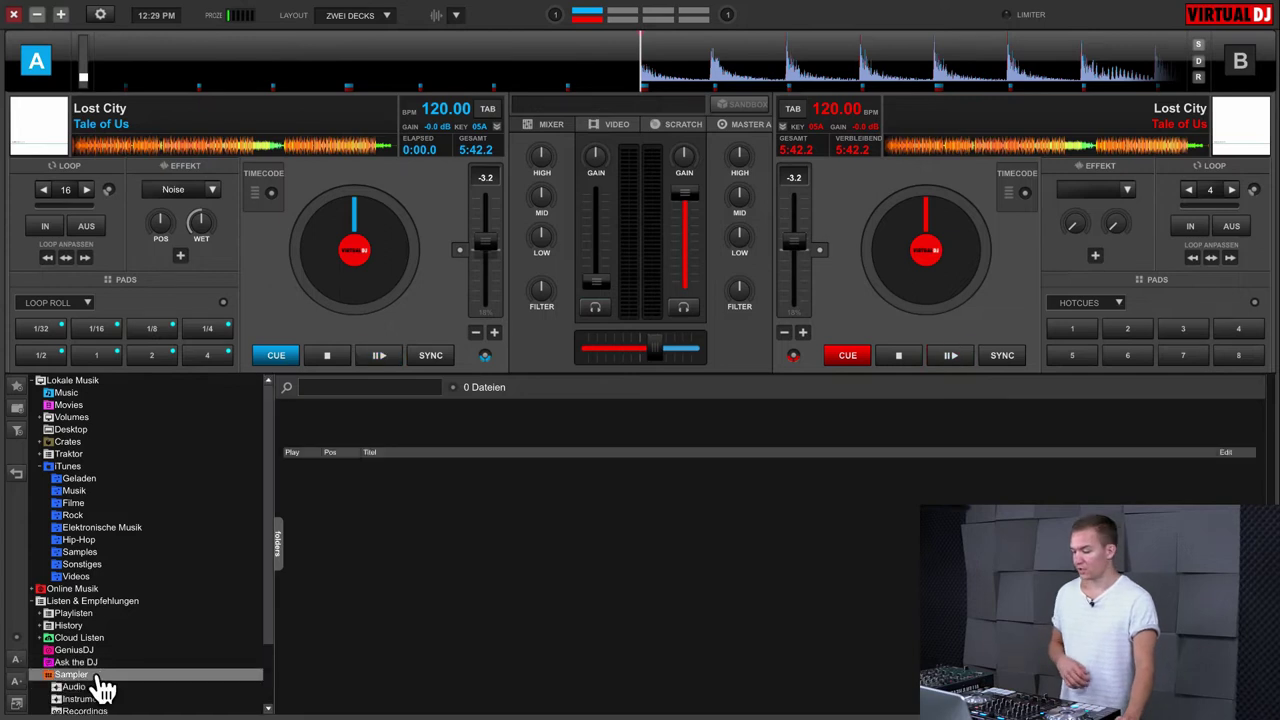
Open the sampler's Audio bank and audition the Shots Shots and Hands Up samples
{"action": "left_click", "coordinate": [131, 611]}
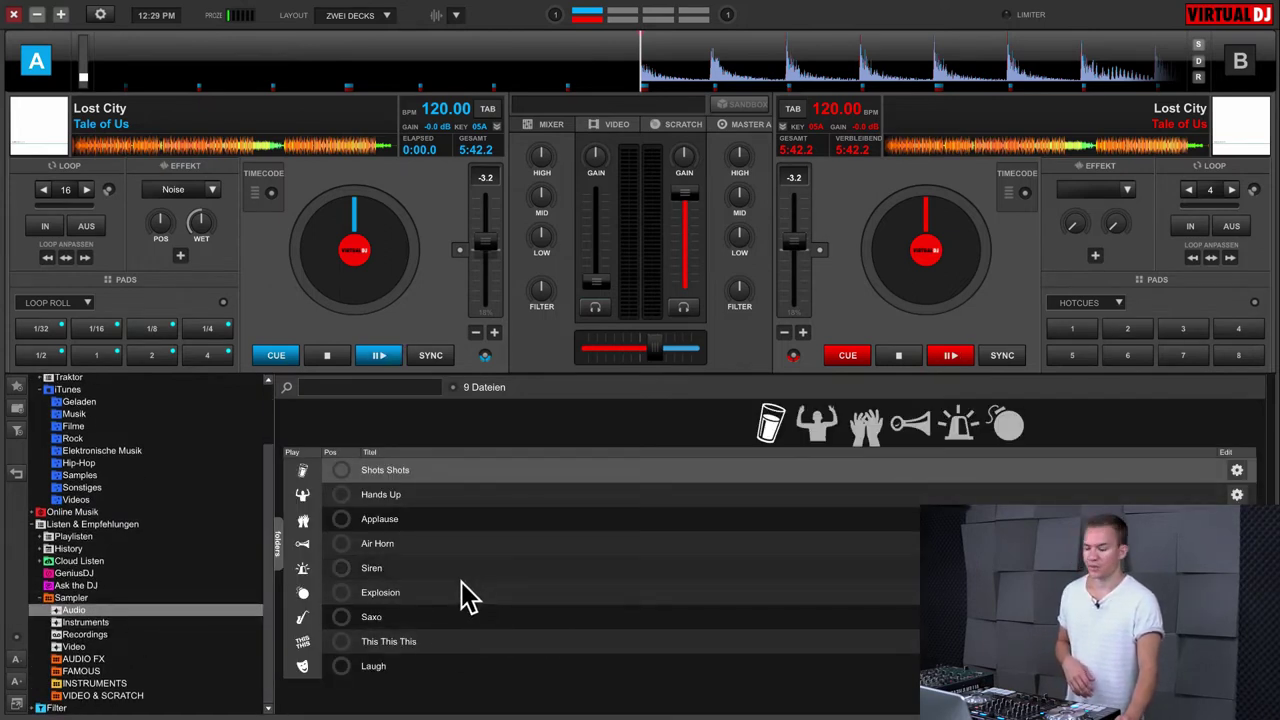
{"action": "left_click", "coordinate": [340, 470]}
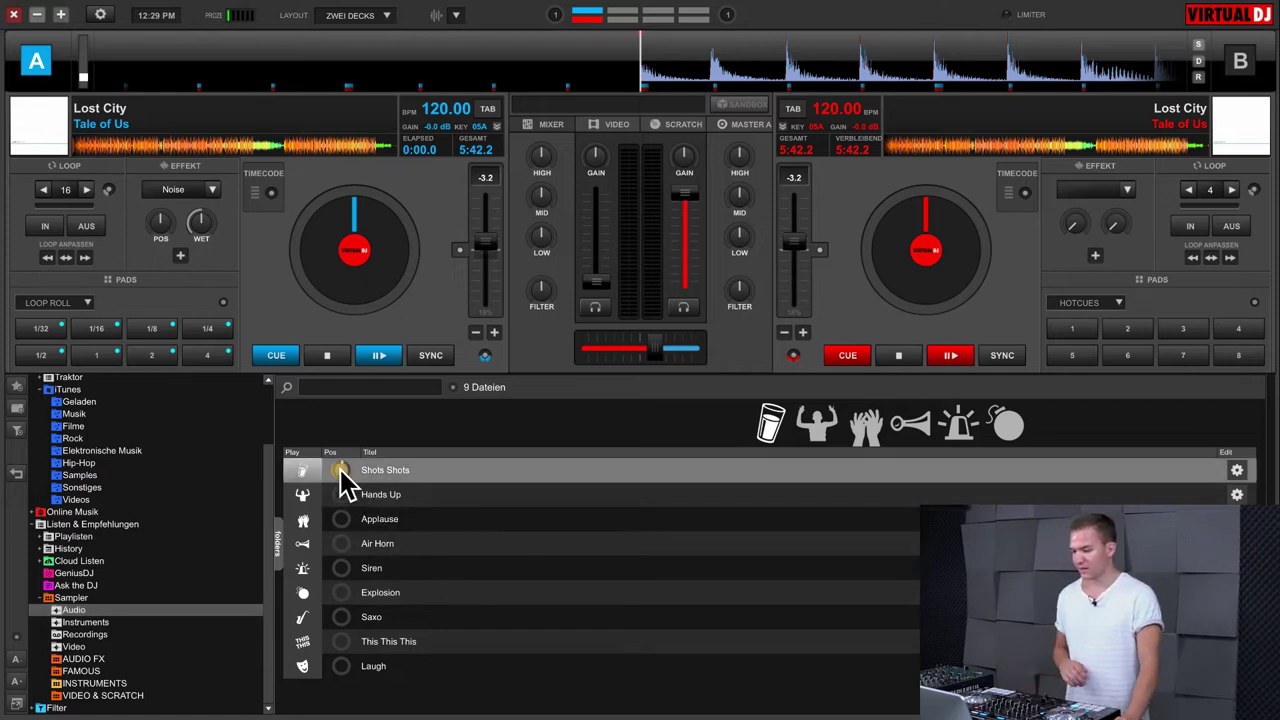
{"action": "left_click", "coordinate": [344, 498]}
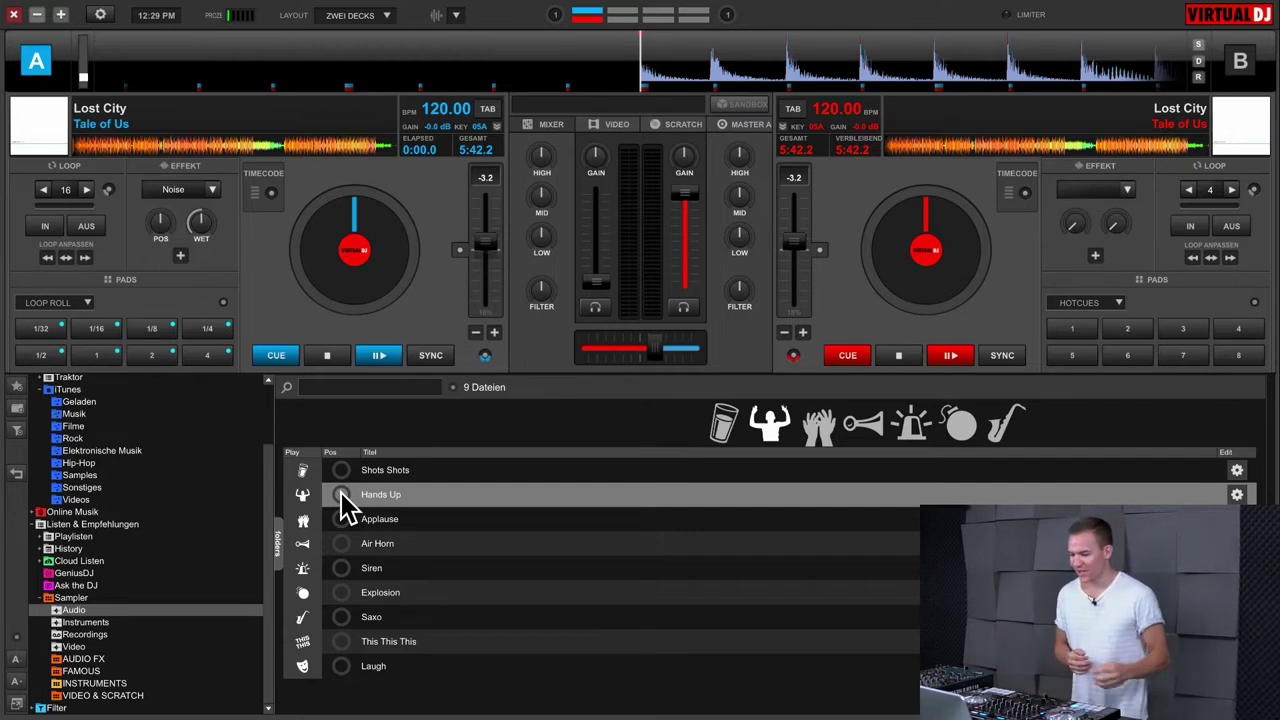
Open the sampler's Instruments bank, play HiHat 4, Synth 2 and Kick Snare together, and stop them again
{"action": "left_click", "coordinate": [110, 624]}
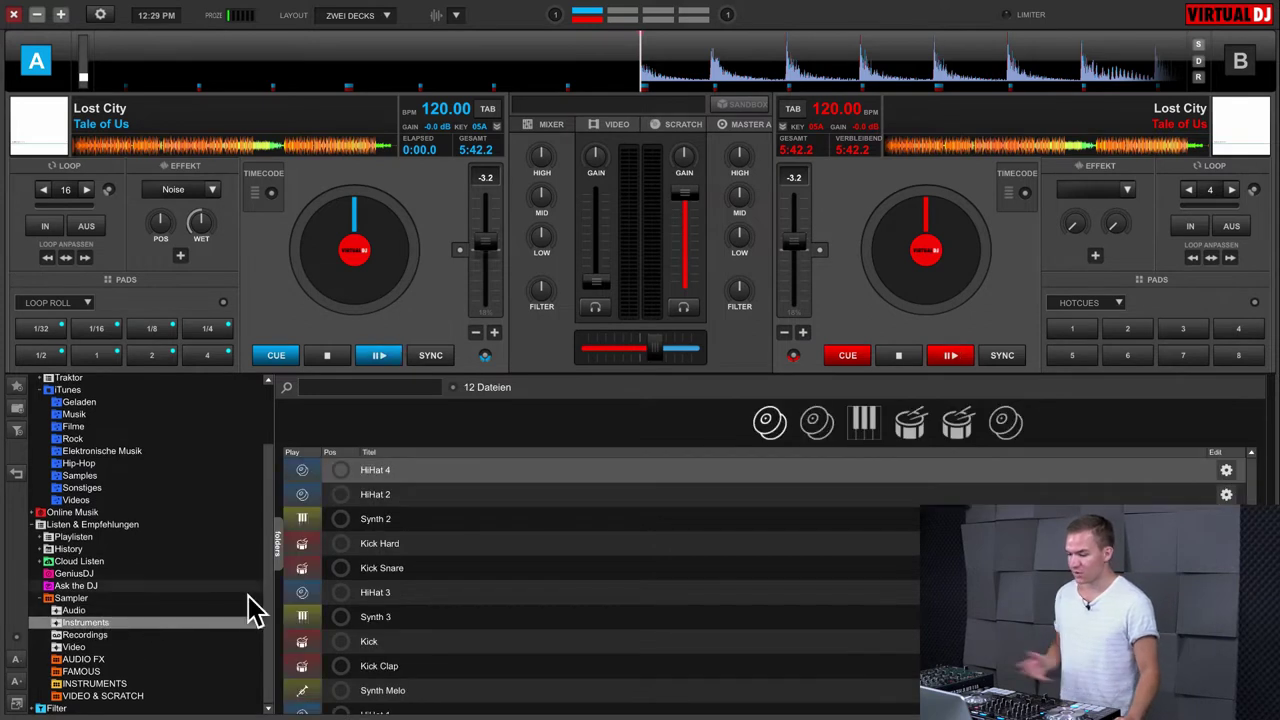
{"action": "left_click", "coordinate": [338, 470]}
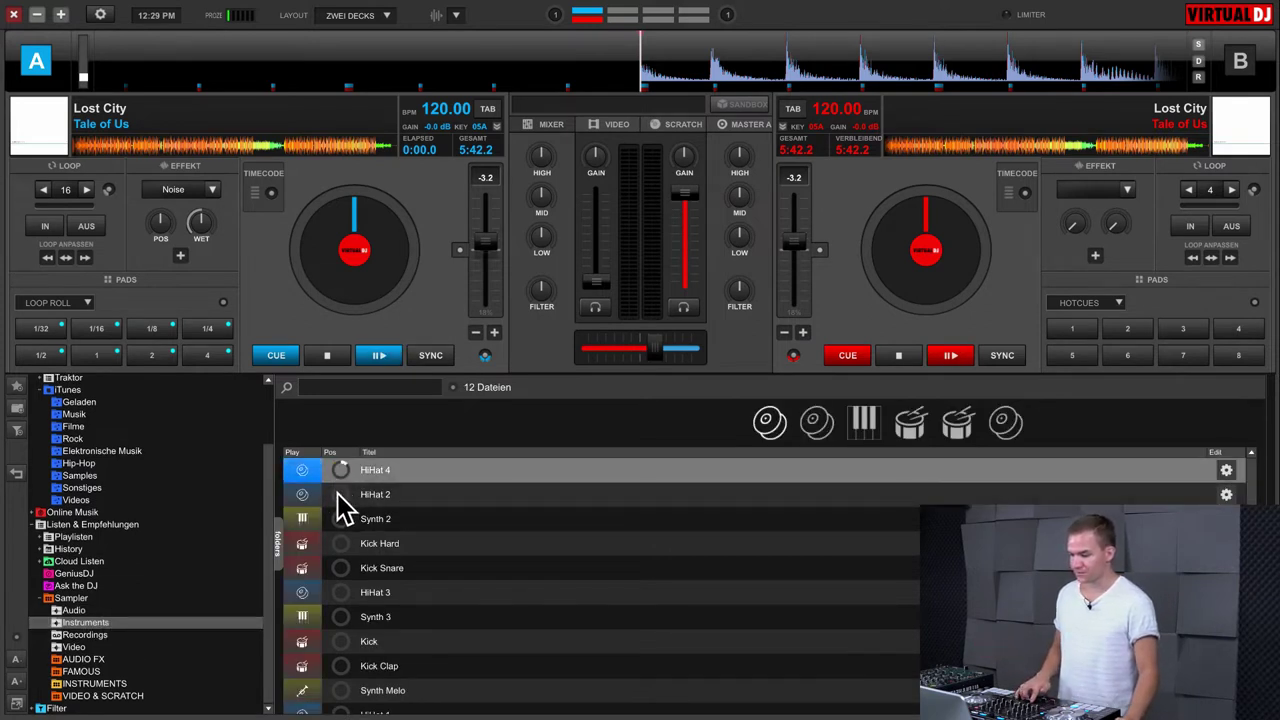
{"action": "left_click", "coordinate": [340, 518]}
{"action": "left_click", "coordinate": [338, 567]}
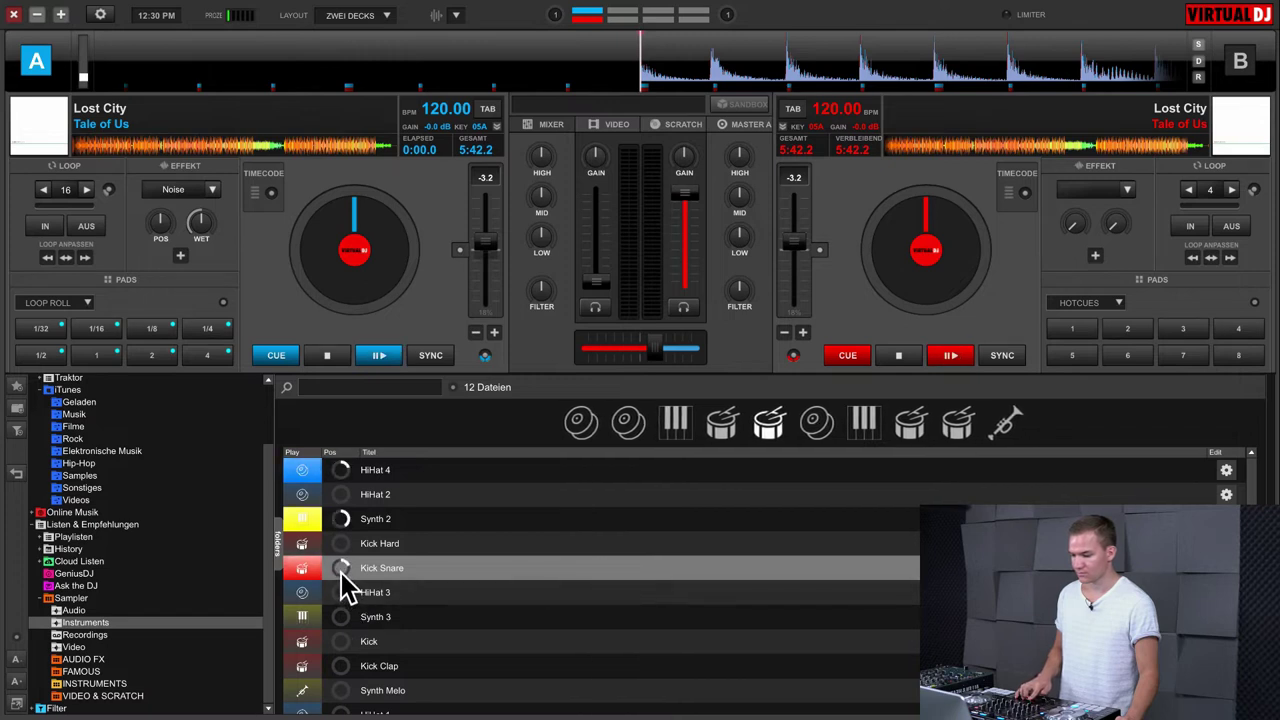
{"action": "left_click", "coordinate": [340, 518]}
{"action": "left_click", "coordinate": [340, 470]}
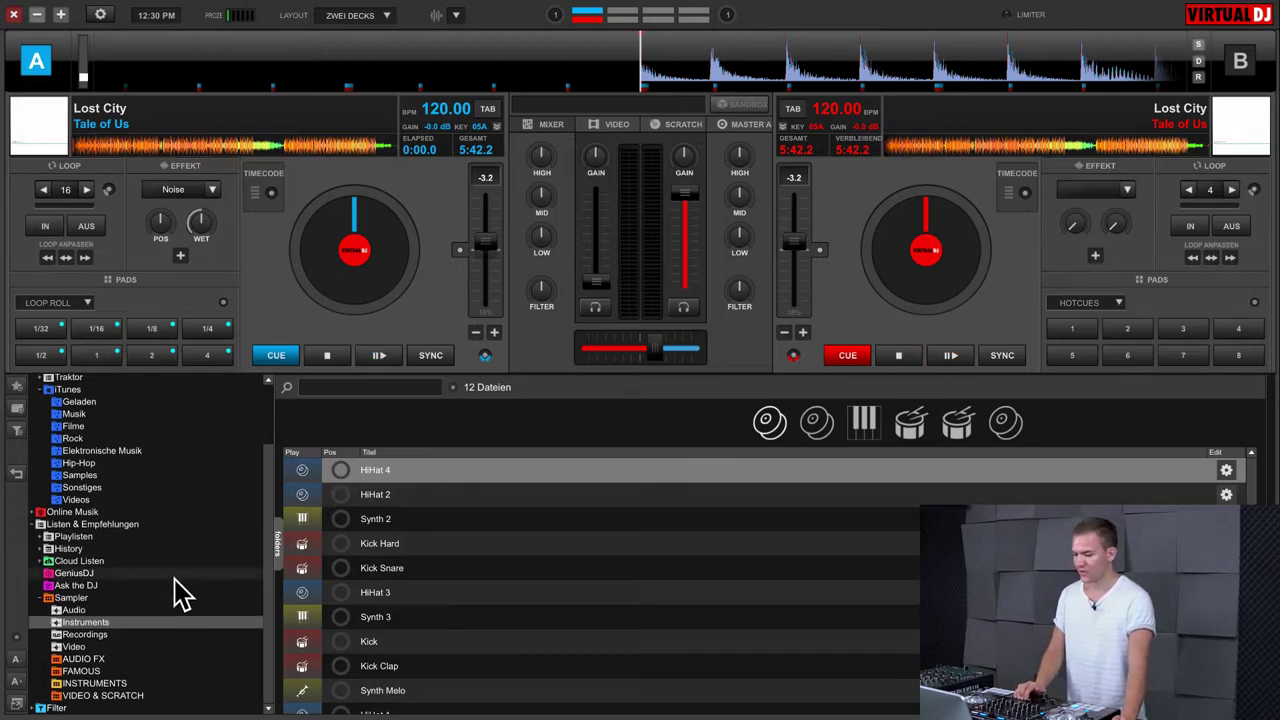
View the Sampler folder's options for creating banks and subfolders, and look through the samples in its INSTRUMENTS subfolder
{"action": "right_click", "coordinate": [109, 598]}
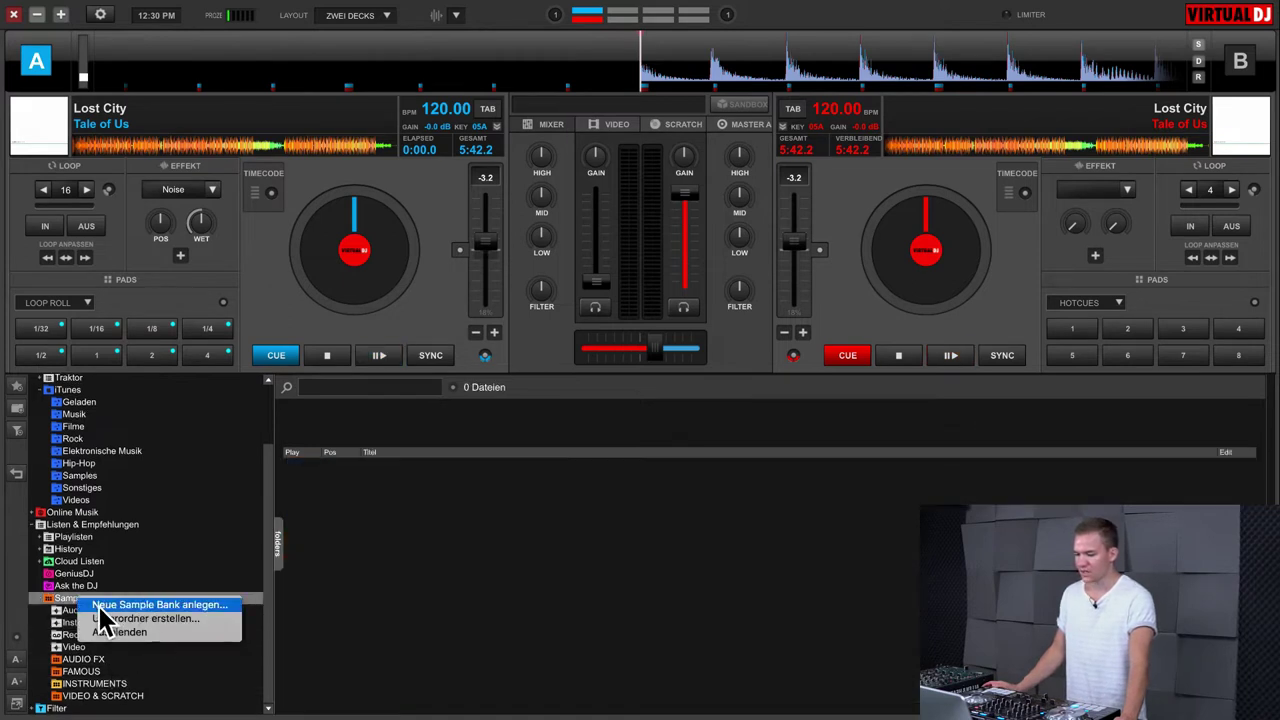
{"action": "left_click", "coordinate": [108, 697]}
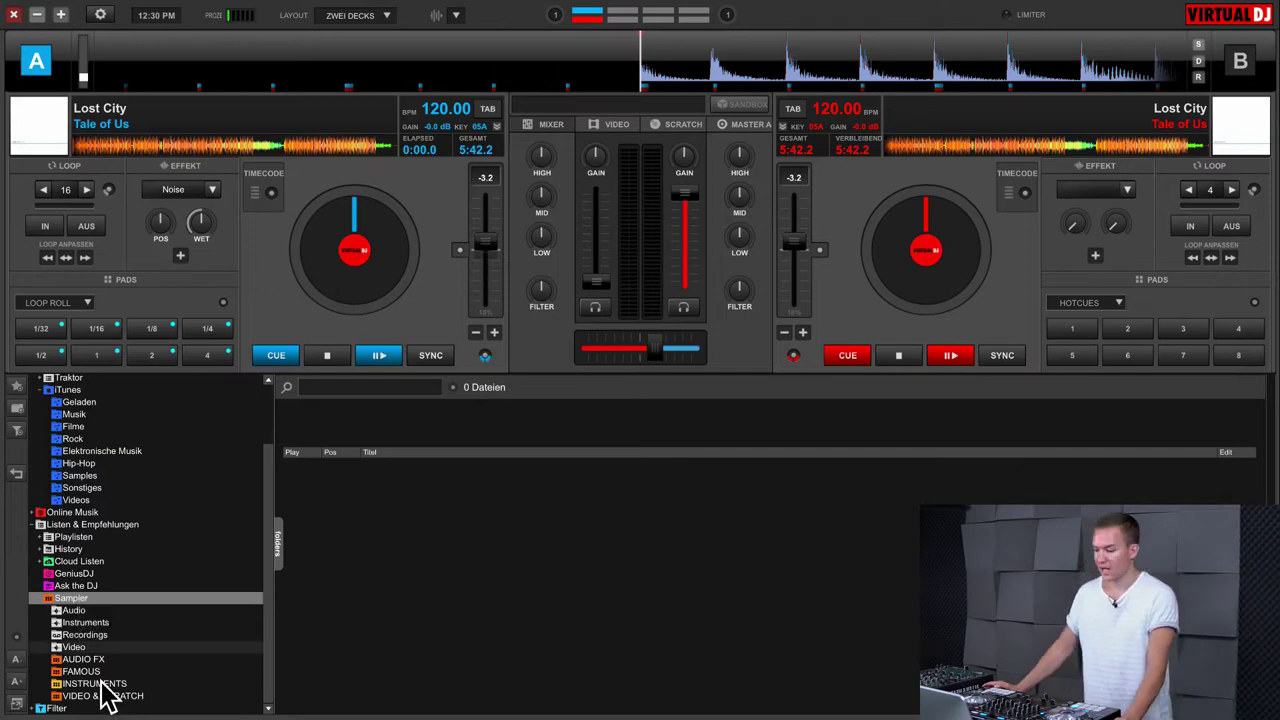
{"action": "left_click", "coordinate": [100, 684]}
{"action": "scroll", "coordinate": [365, 627], "scroll_direction": "down", "scroll_amount": 1}
{"action": "scroll", "coordinate": [363, 623], "scroll_direction": "up", "scroll_amount": 1}
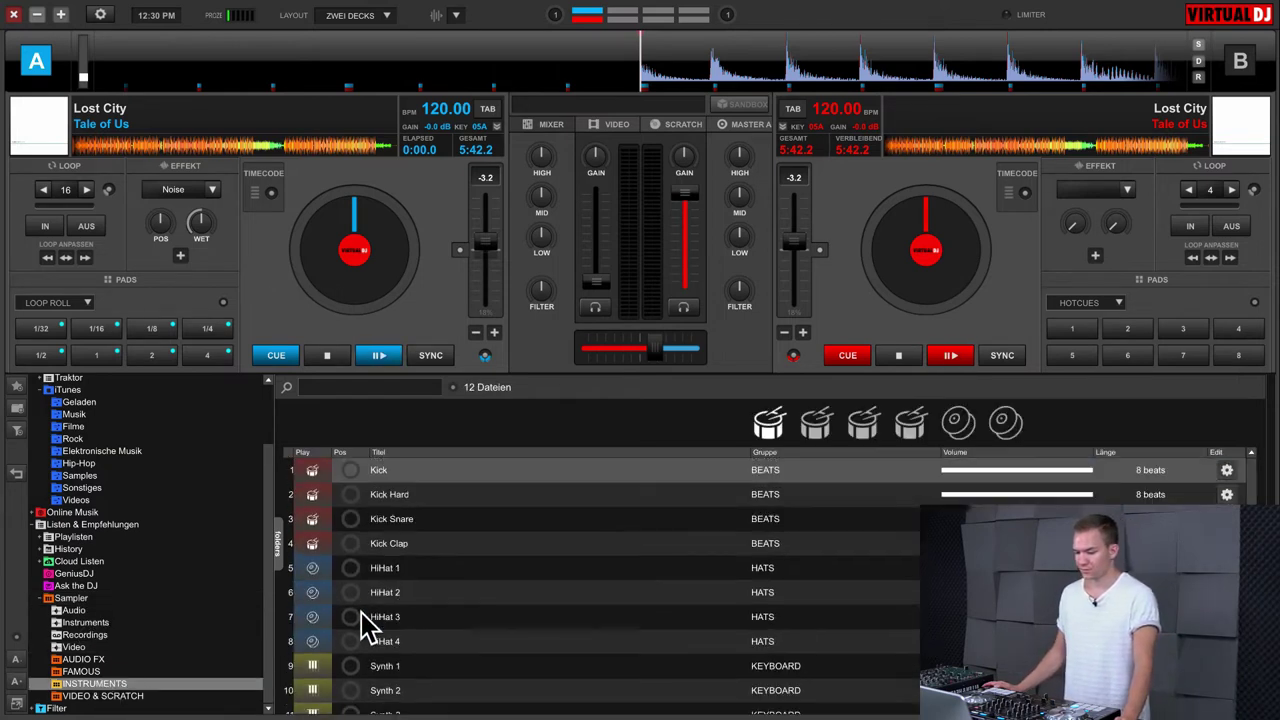
{"action": "scroll", "coordinate": [86, 686], "scroll_direction": "up", "scroll_amount": 2}
{"action": "scroll", "coordinate": [74, 651], "scroll_direction": "down", "scroll_amount": 2}
Collapse the Sampler, Listen & Empfehlungen, iTunes and Lokale Musik folders in the folder tree
{"action": "left_click", "coordinate": [40, 598]}
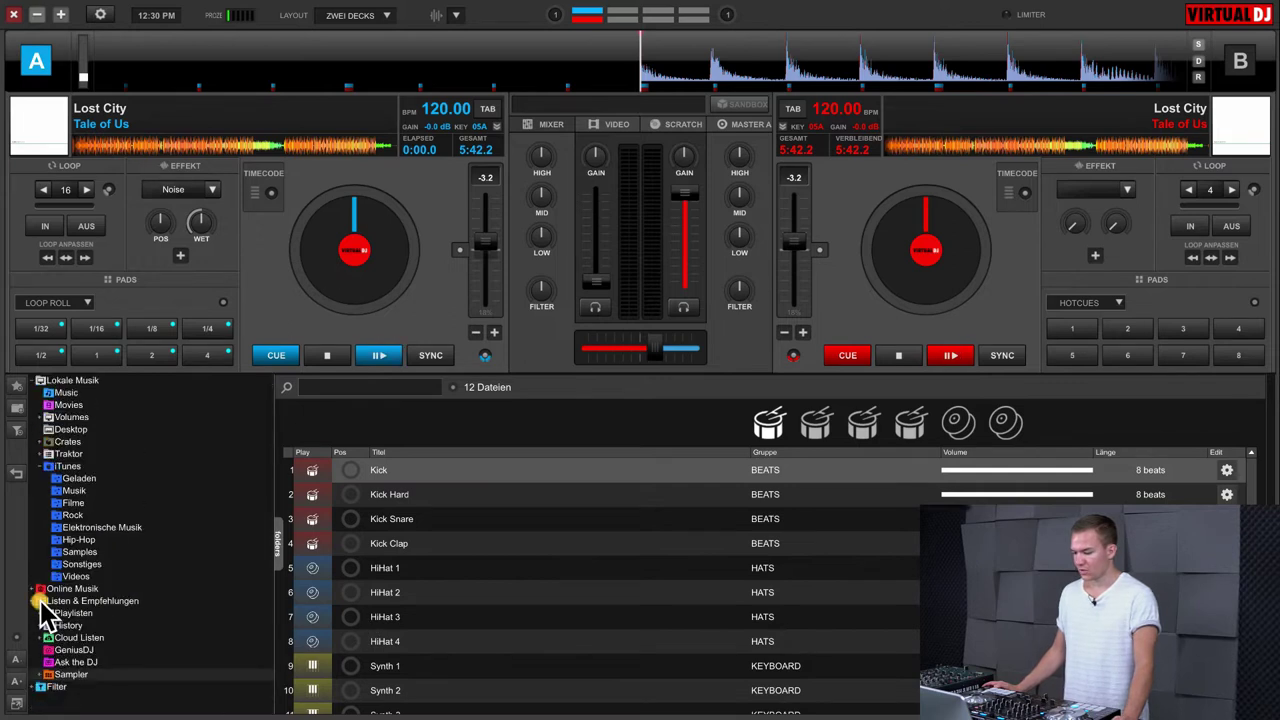
{"action": "left_click", "coordinate": [40, 601]}
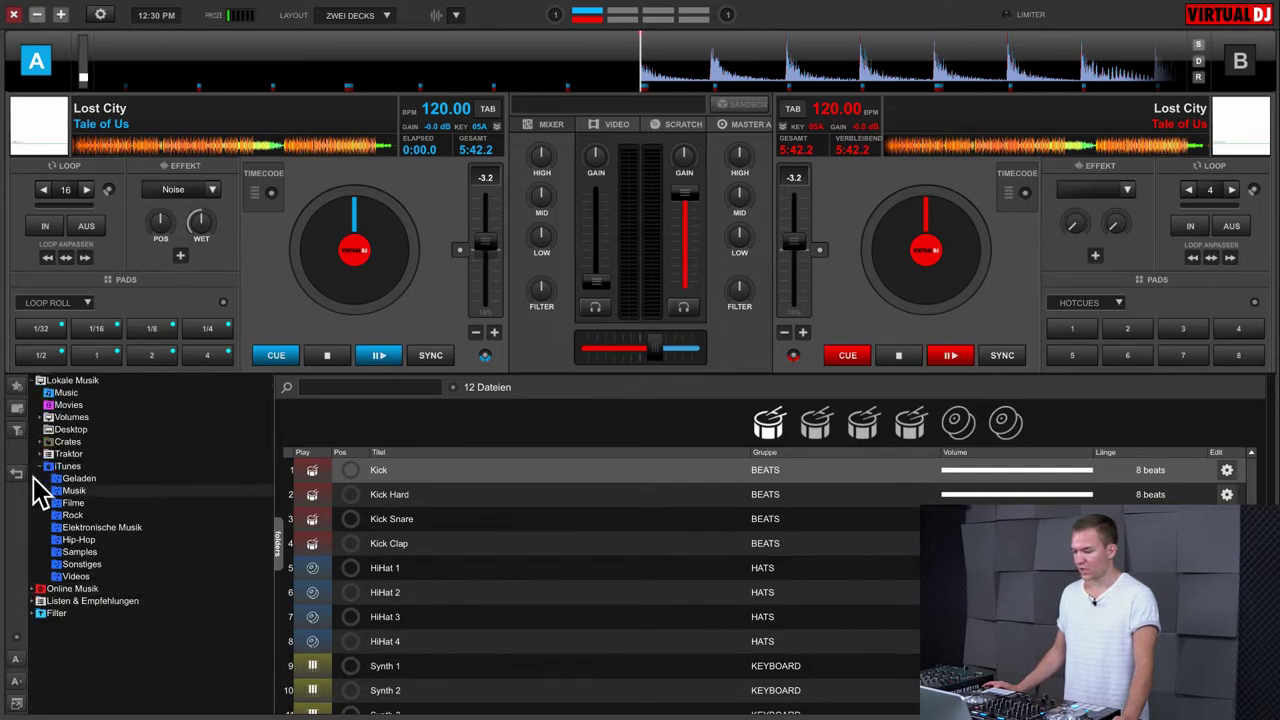
{"action": "left_click", "coordinate": [40, 466]}
{"action": "left_click", "coordinate": [34, 380]}
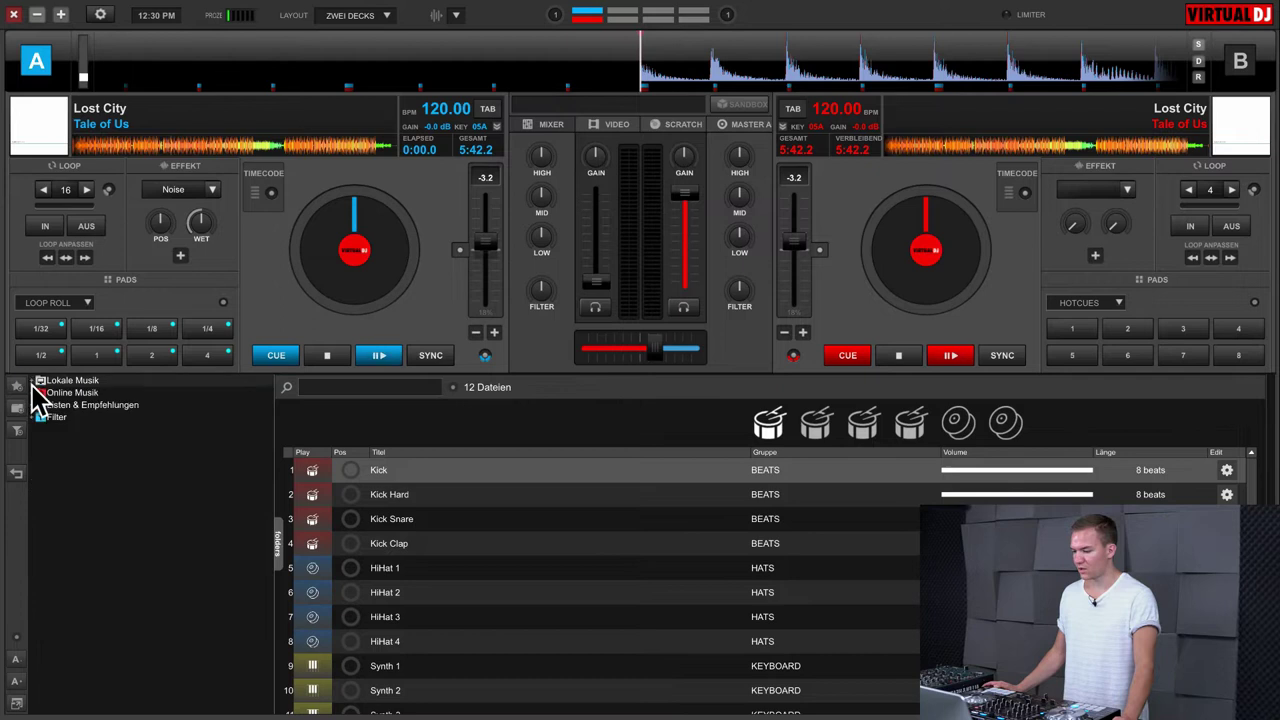
Create a new filter folder named Test-Filter-Ordner under Filter
{"action": "left_click", "coordinate": [54, 418]}
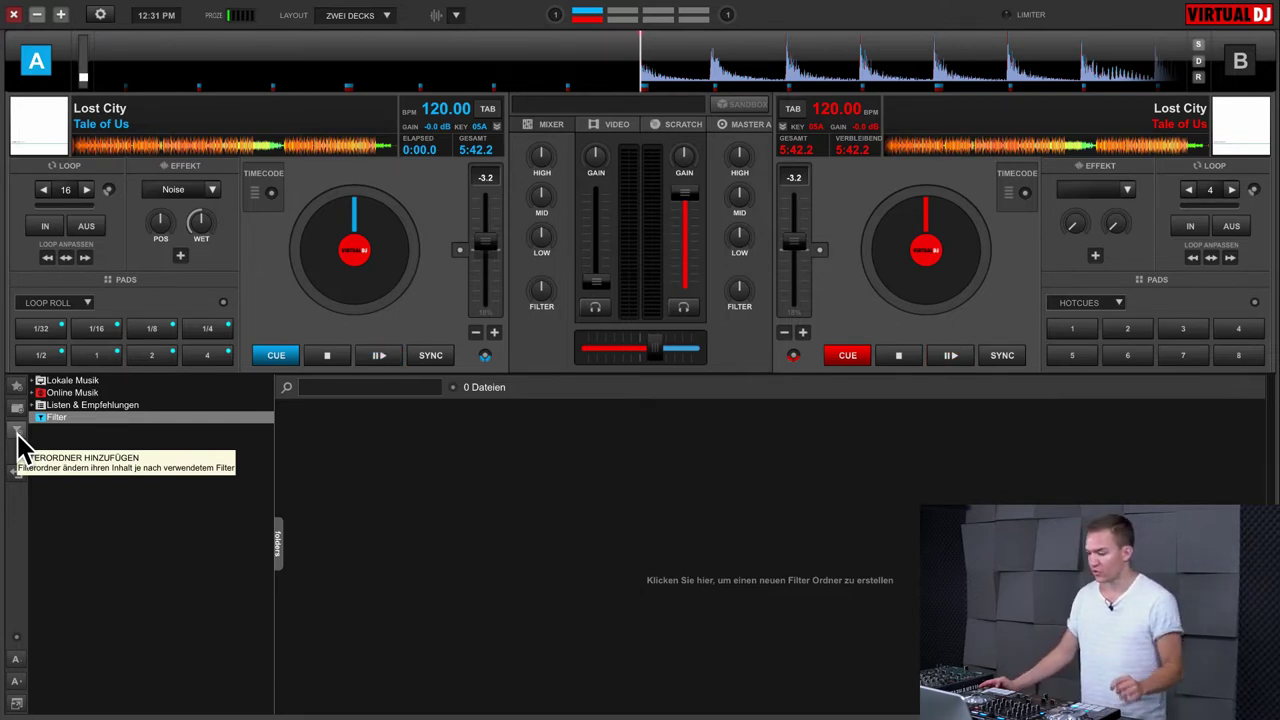
{"action": "left_click", "coordinate": [17, 440]}
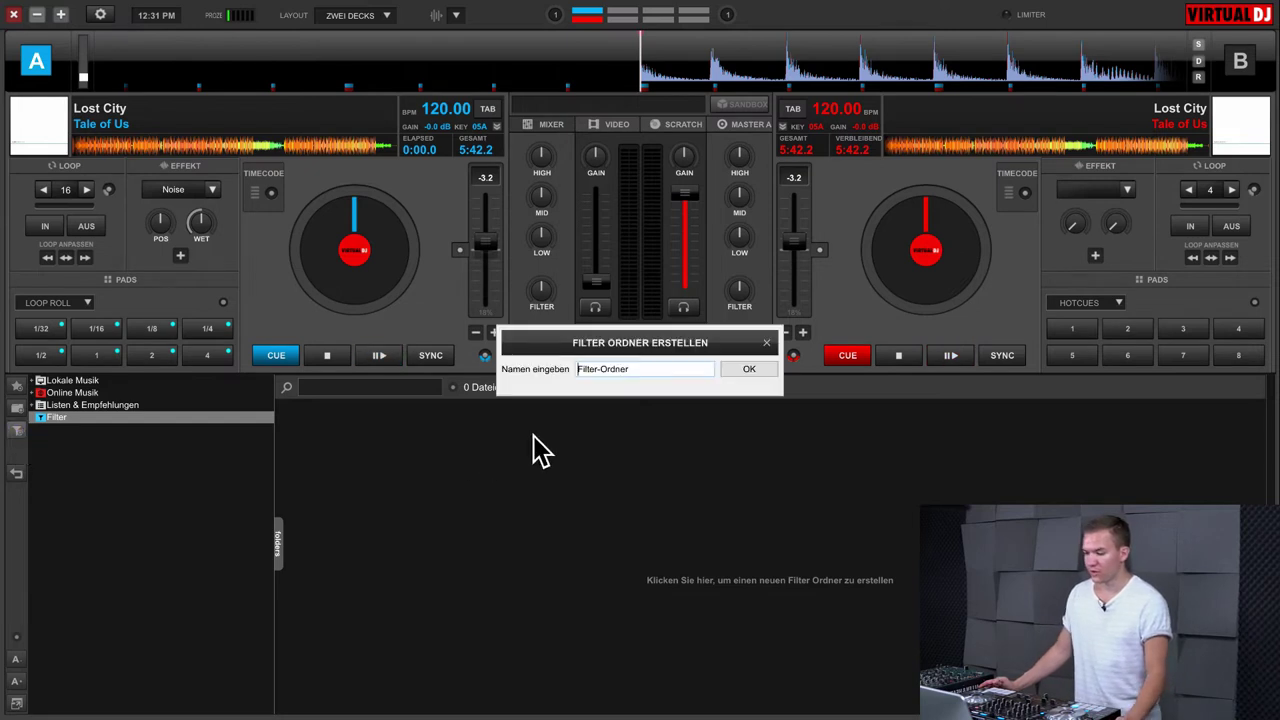
{"action": "type", "text": "Test-"}
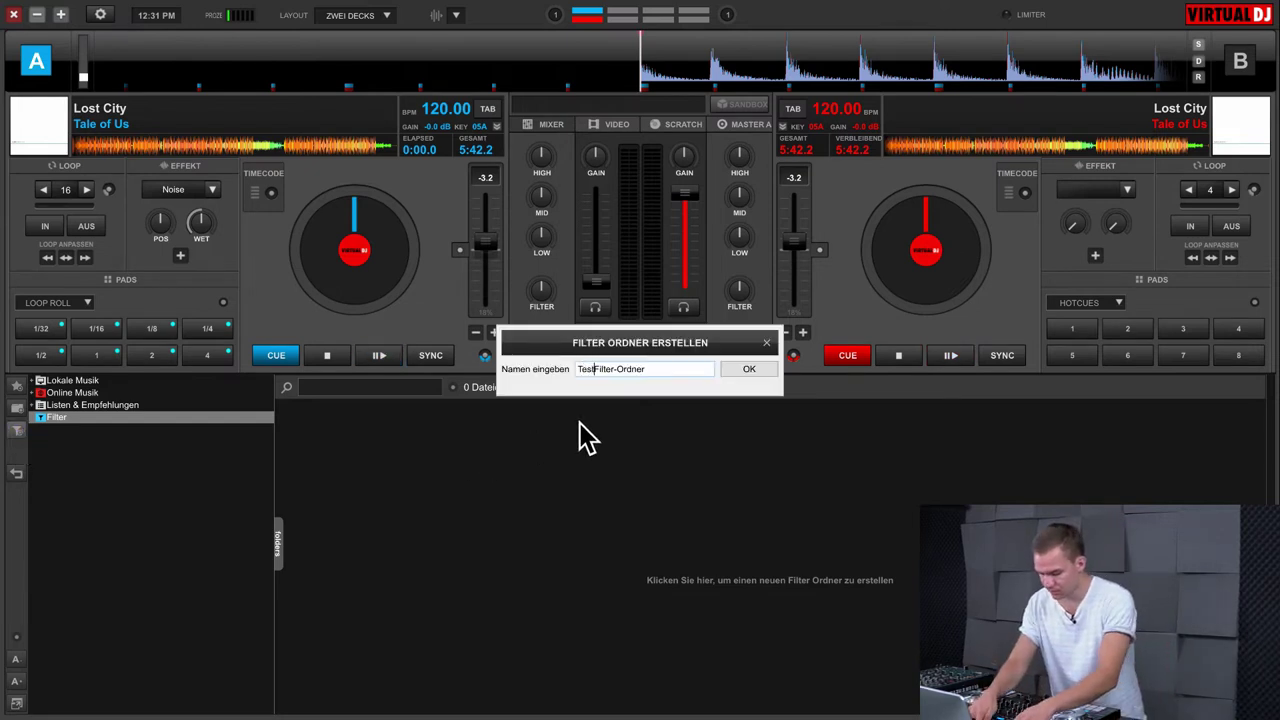
{"action": "key", "text": "Return"}
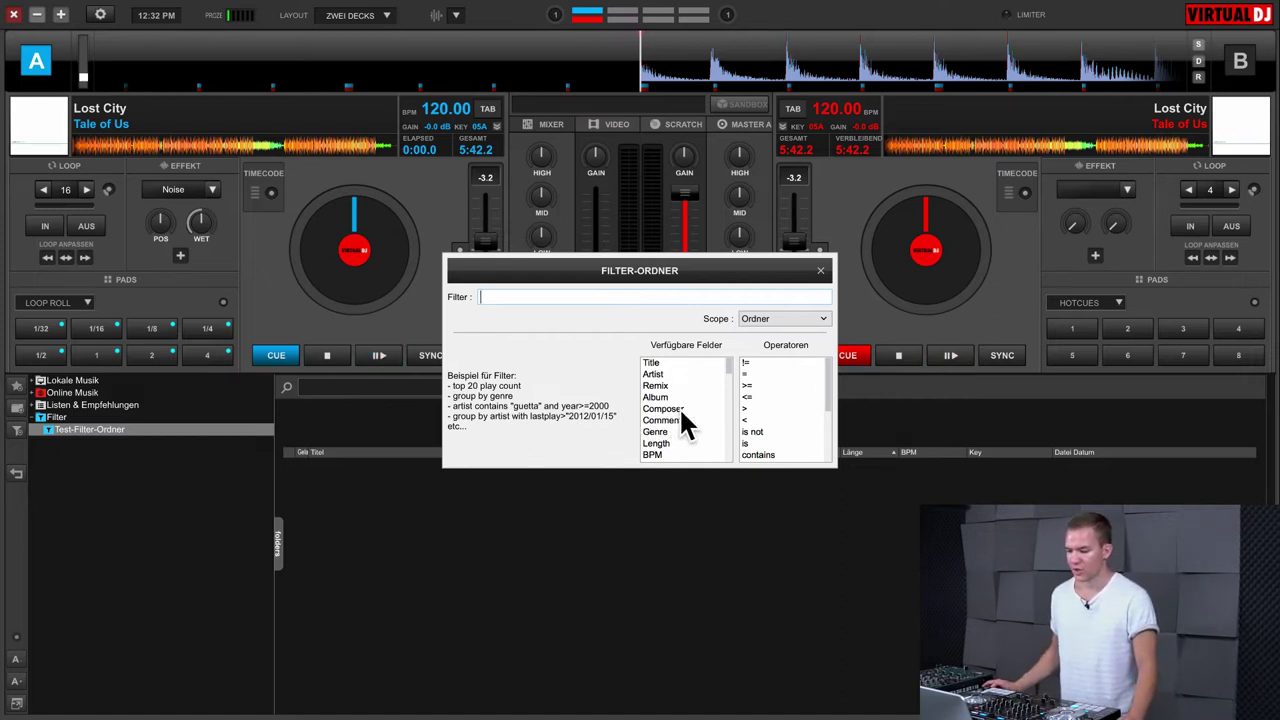
Look through the available filter fields and the Scope options for the new filter folder
{"action": "scroll", "coordinate": [688, 391], "scroll_direction": "down", "scroll_amount": 1}
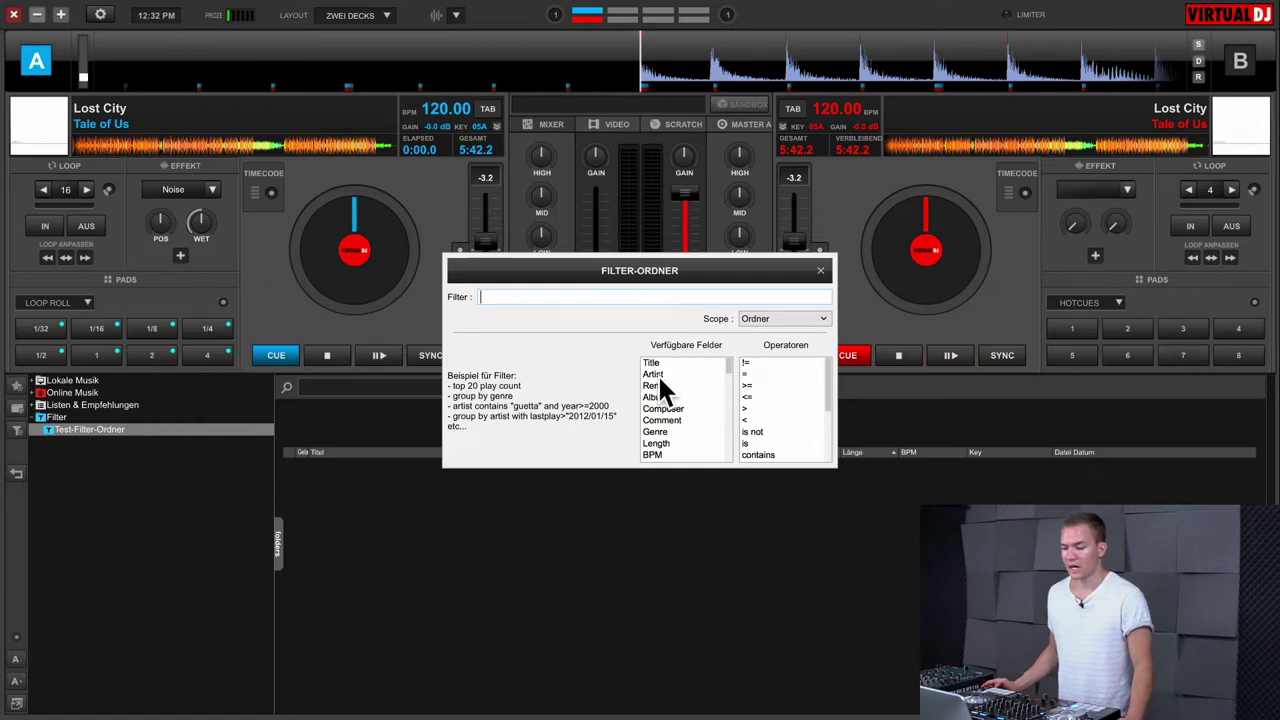
{"action": "scroll", "coordinate": [679, 398], "scroll_direction": "down", "scroll_amount": 3}
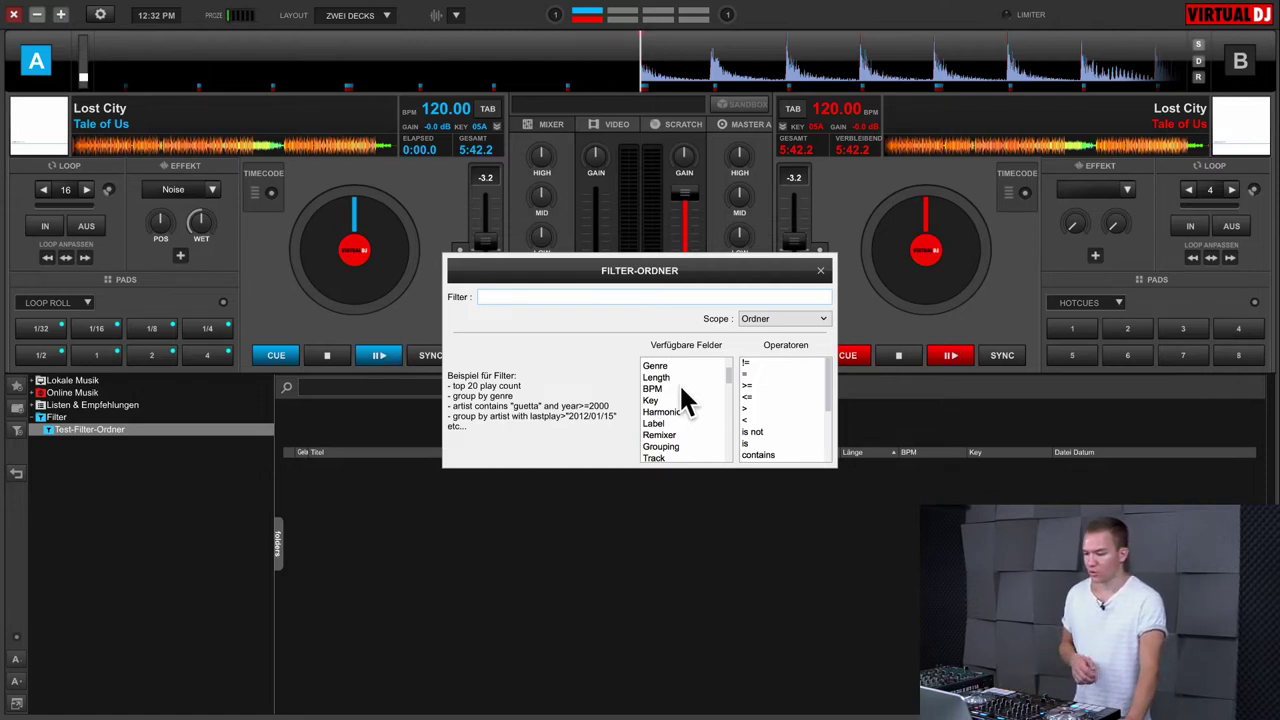
{"action": "left_click", "coordinate": [822, 318]}
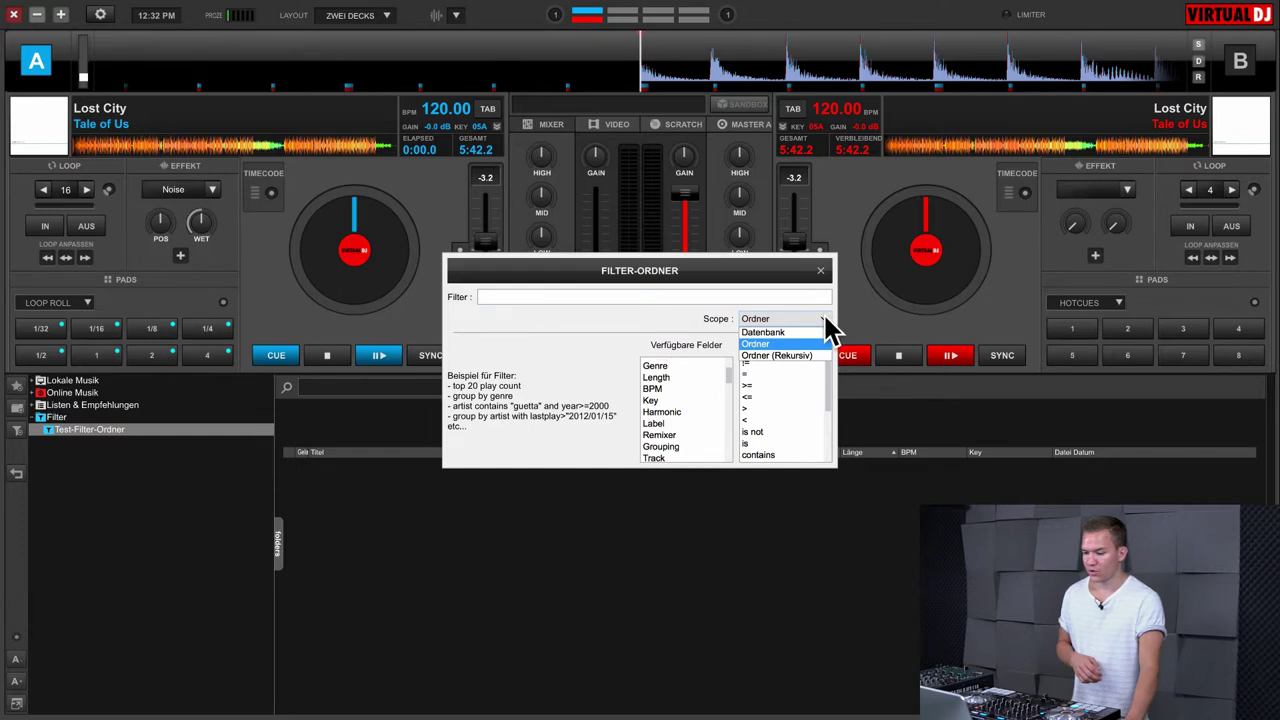
{"action": "left_click", "coordinate": [778, 318]}
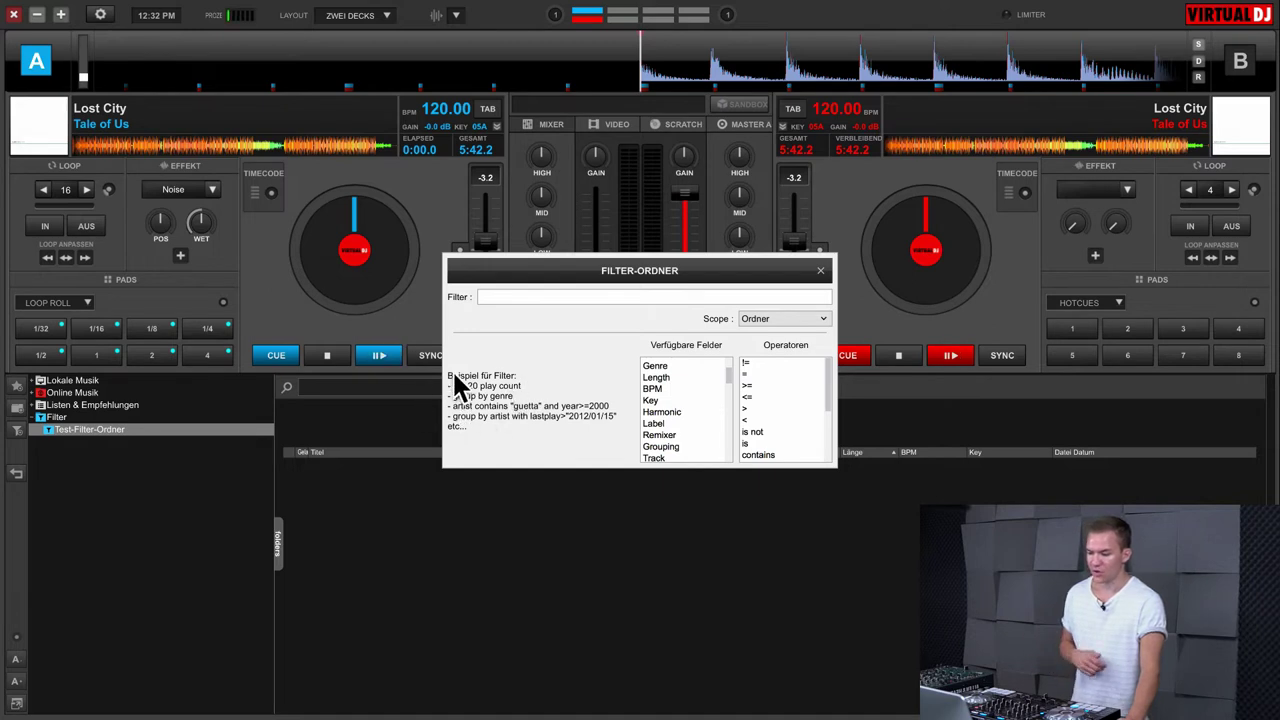
Set the folder's filter rule to BPM = 128 and close the filter editor
{"action": "double_click", "coordinate": [685, 389]}
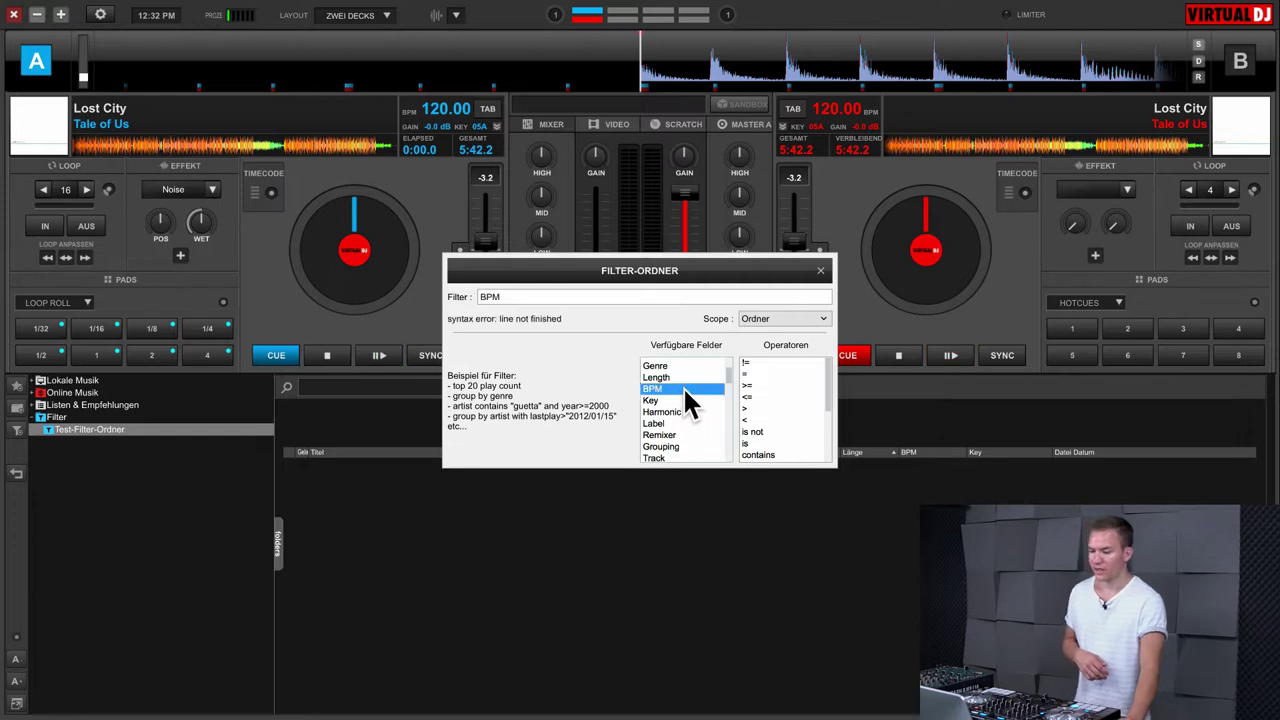
{"action": "double_click", "coordinate": [766, 372]}
{"action": "left_click", "coordinate": [612, 296]}
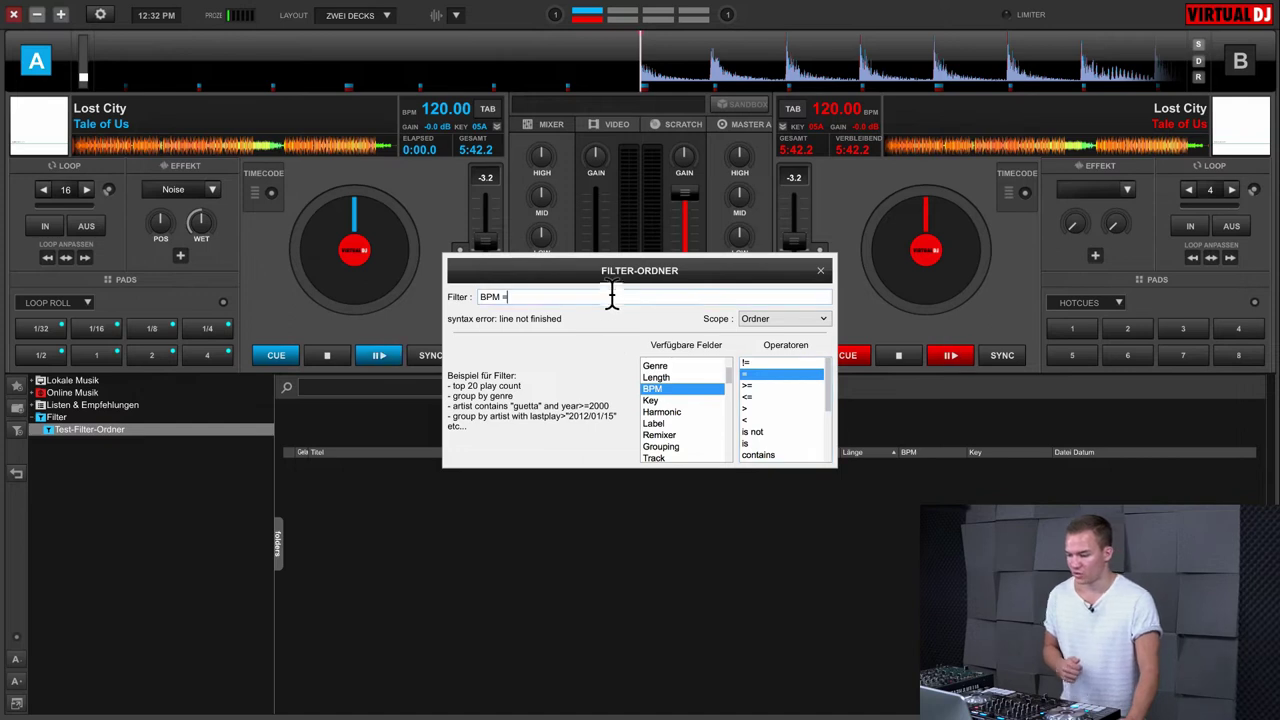
{"action": "type", "text": "128"}
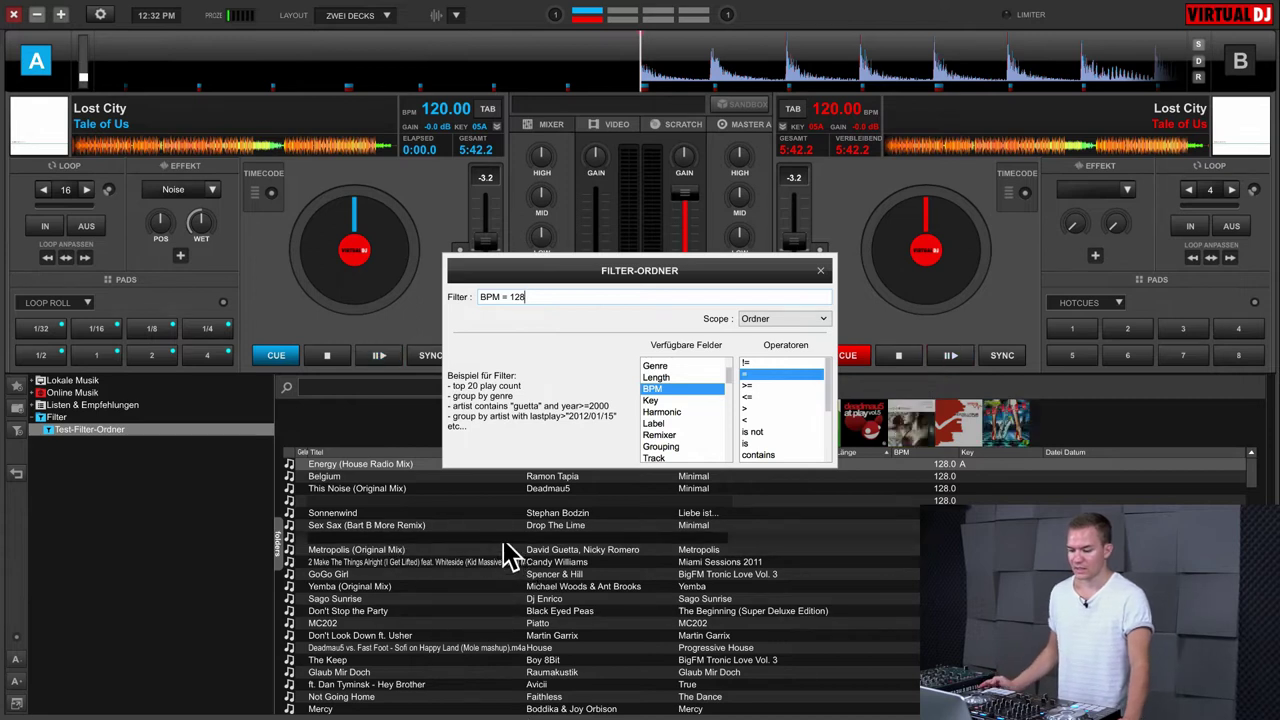
{"action": "left_click", "coordinate": [820, 271]}
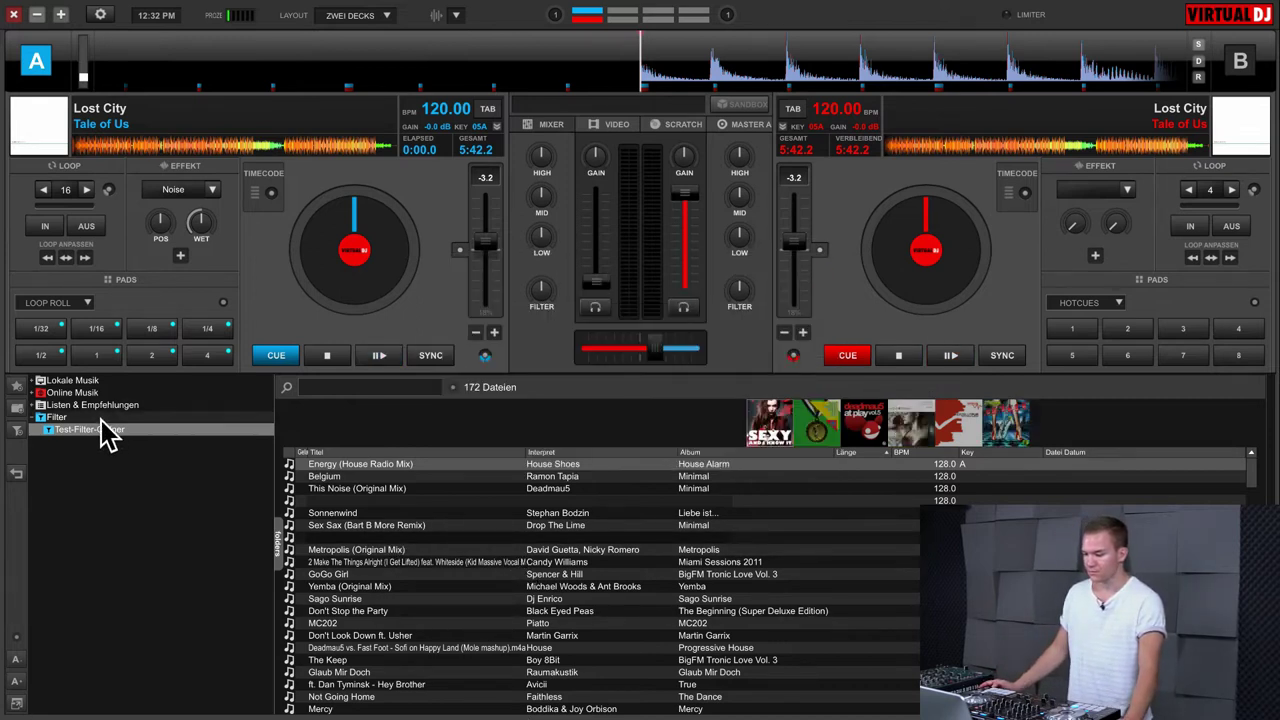
Collapse the Filter folder, expand Lokale Musik and list the tracks in iTunes
{"action": "left_click", "coordinate": [34, 417]}
{"action": "left_click", "coordinate": [62, 381]}
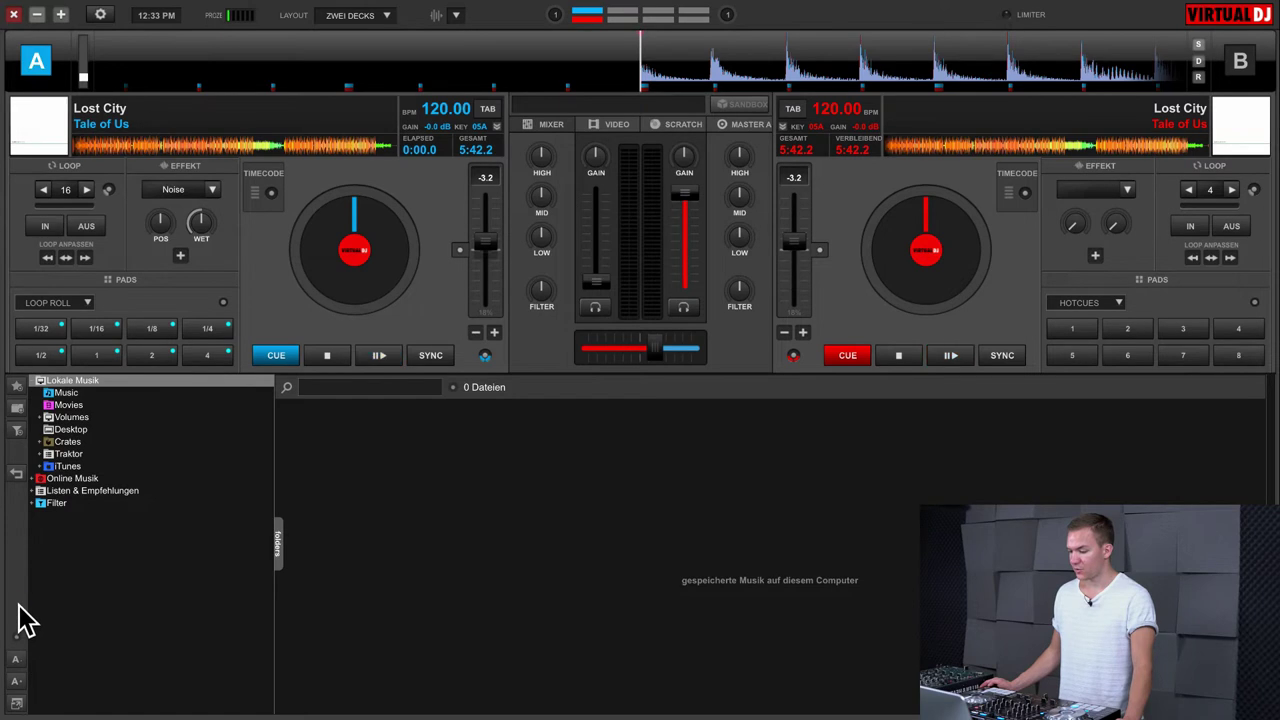
{"action": "left_click", "coordinate": [16, 476]}
{"action": "left_click", "coordinate": [16, 476]}
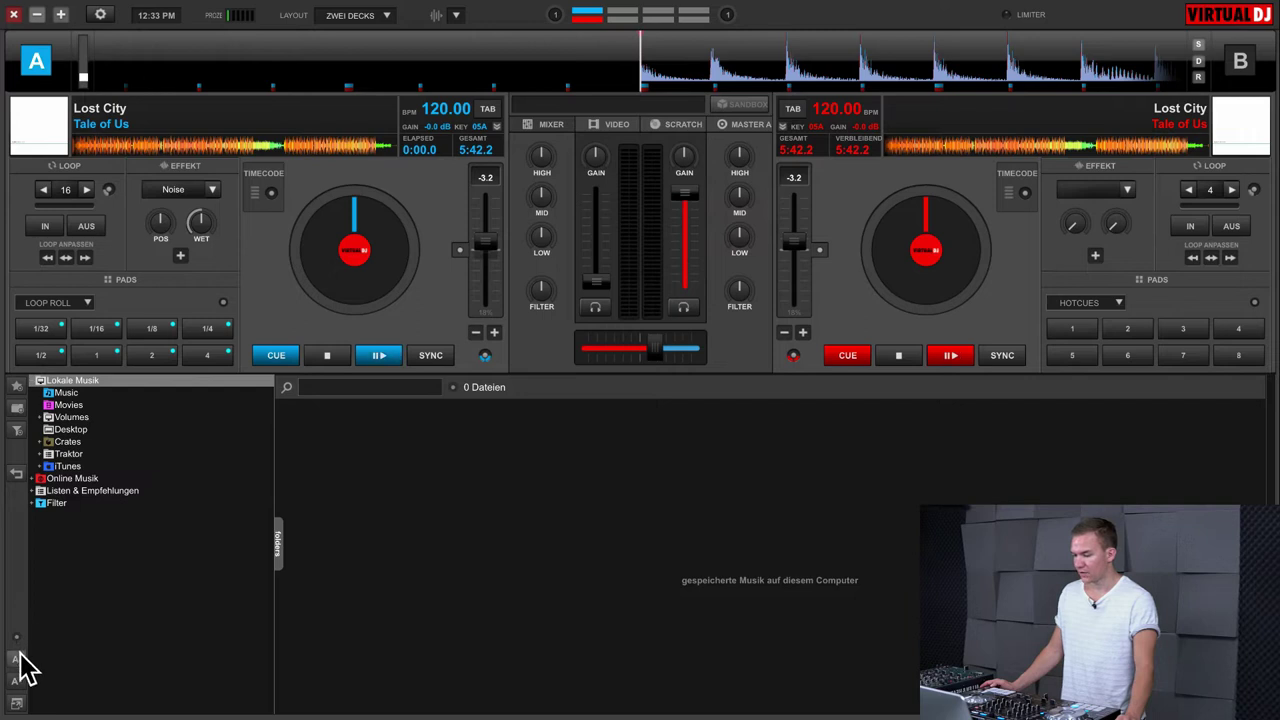
{"action": "left_click", "coordinate": [66, 467]}
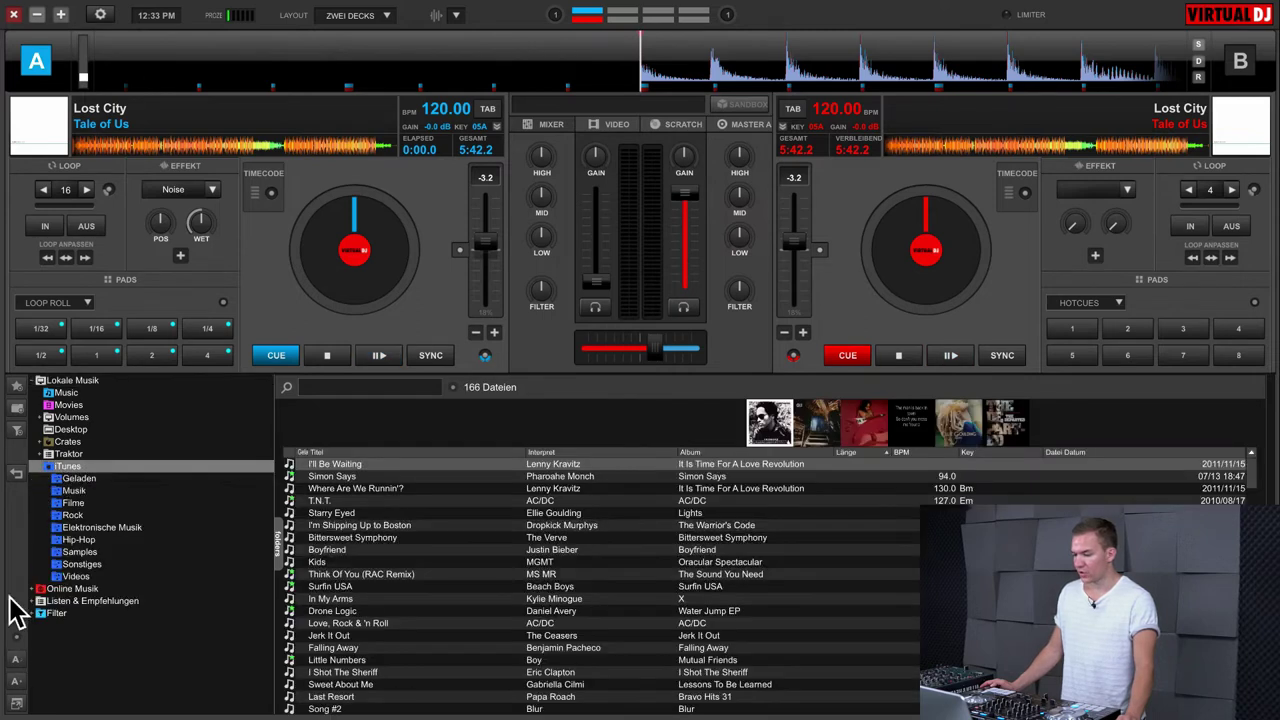
Enlarge the browser's text size and reduce it back to the original size
{"action": "left_click", "coordinate": [14, 680]}
{"action": "left_click", "coordinate": [14, 680]}
{"action": "left_click", "coordinate": [14, 680]}
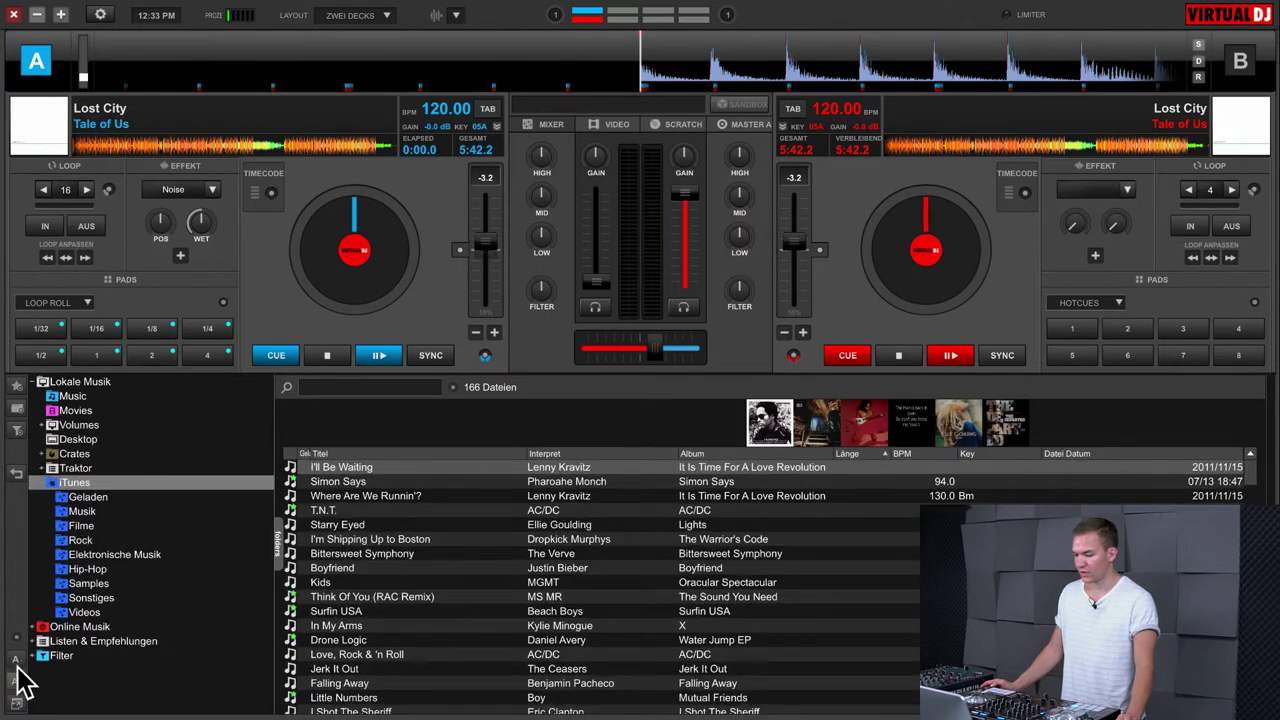
{"action": "left_click", "coordinate": [15, 656]}
{"action": "left_click", "coordinate": [15, 656]}
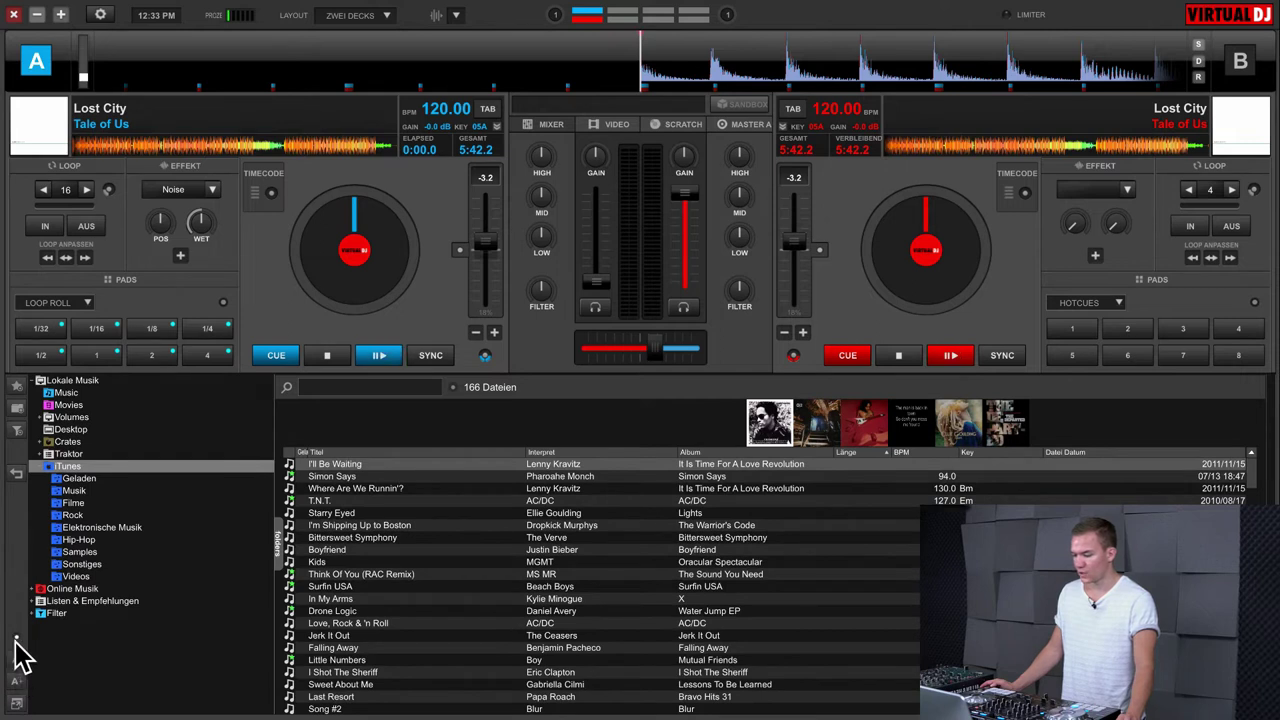
Examine the browser options, including the Liste anzeigen als choices, and close them without changing anything
{"action": "left_click", "coordinate": [16, 638]}
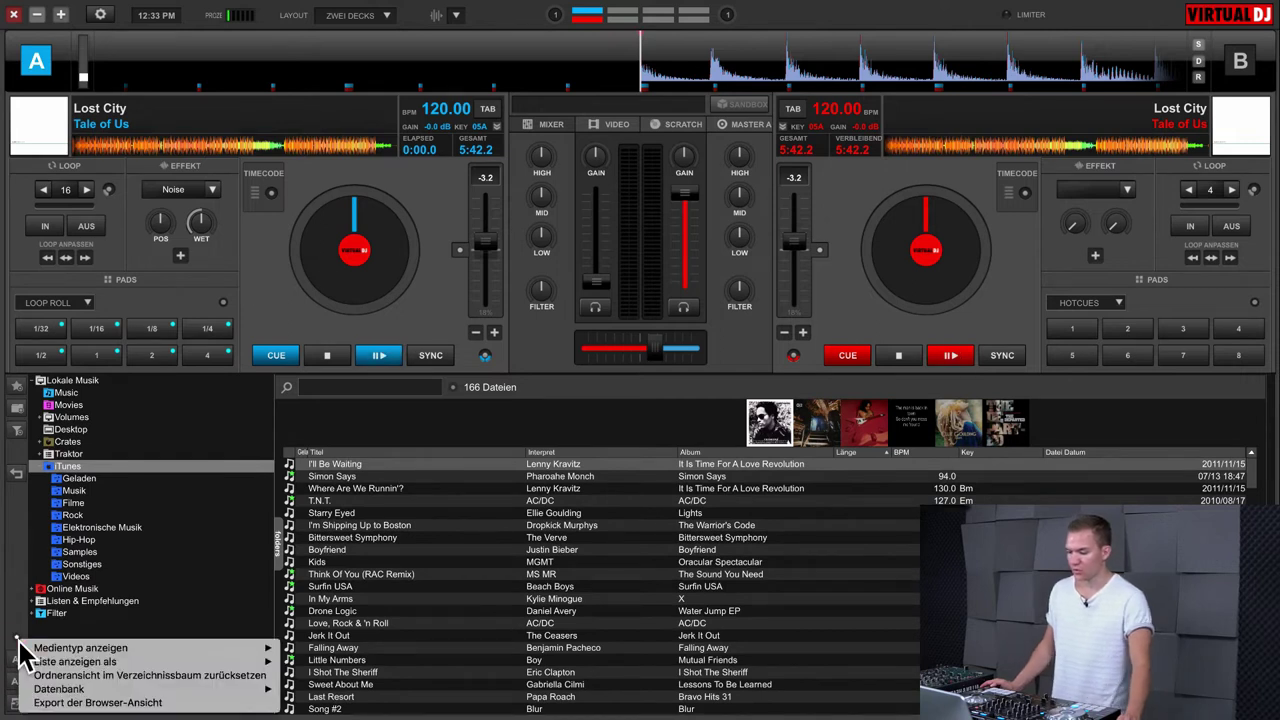
{"action": "mouse_move", "coordinate": [235, 662]}
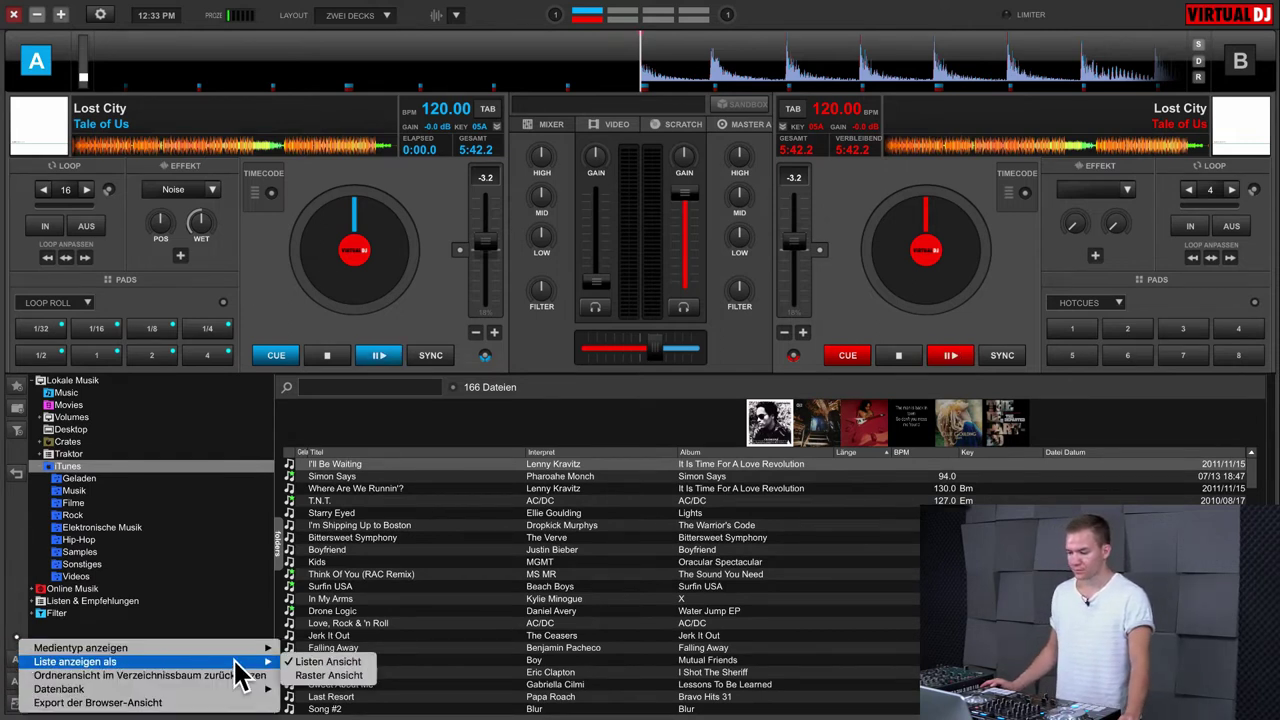
{"action": "left_click", "coordinate": [17, 637]}
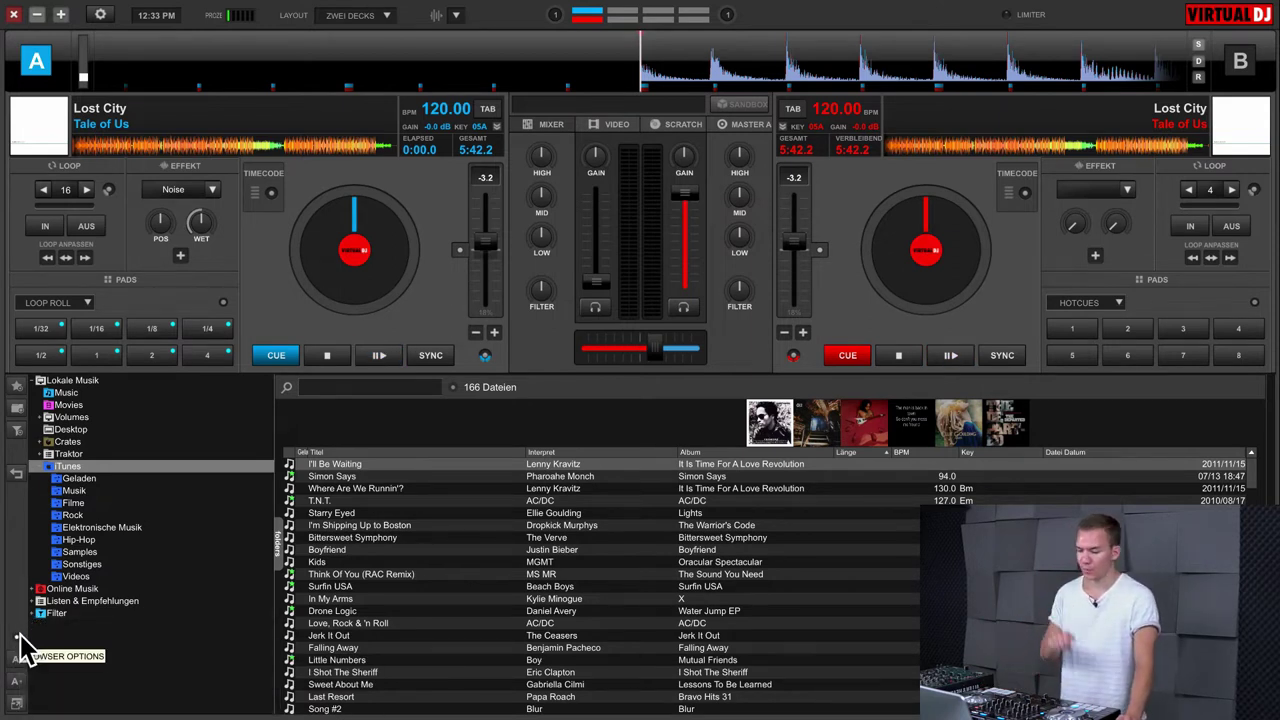
{"action": "left_click", "coordinate": [17, 638]}
{"action": "mouse_move", "coordinate": [208, 656]}
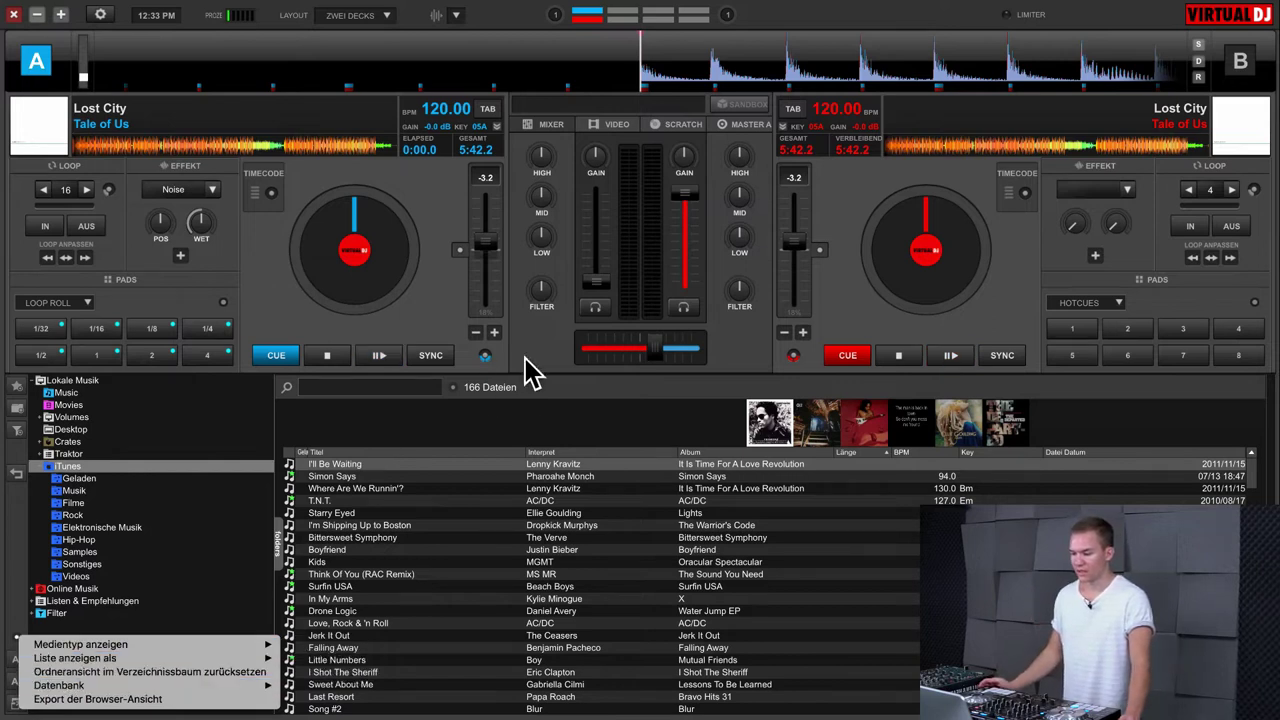
{"action": "left_click", "coordinate": [486, 358]}
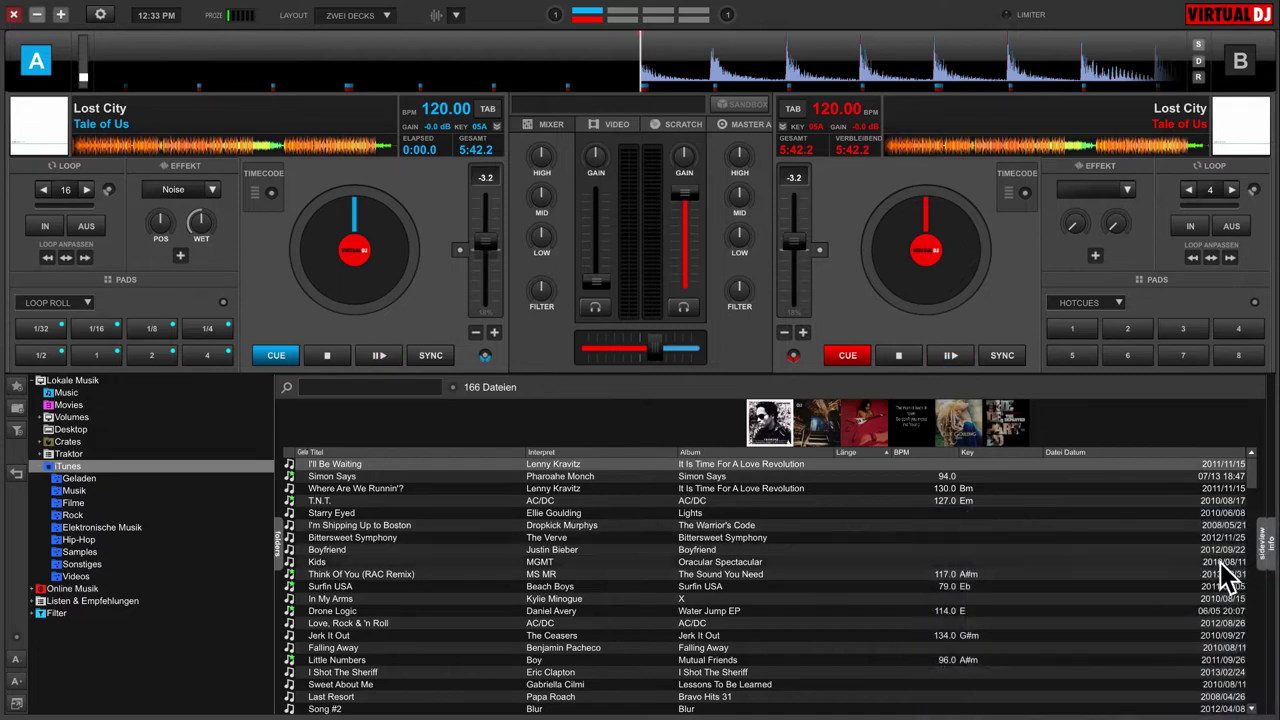
Open the browser's info panel and show the details of Where Are We Runnin'? and Think Of You (RAC Remix)
{"action": "left_click", "coordinate": [1263, 545]}
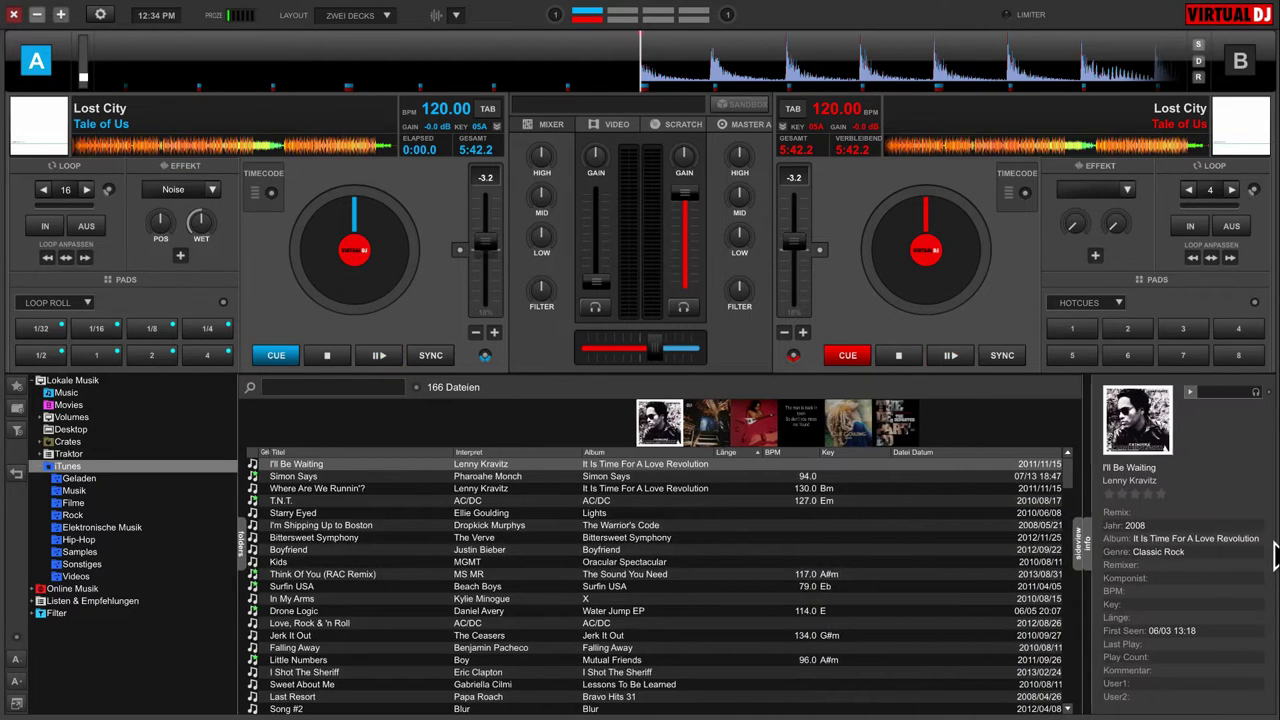
{"action": "left_click", "coordinate": [638, 488]}
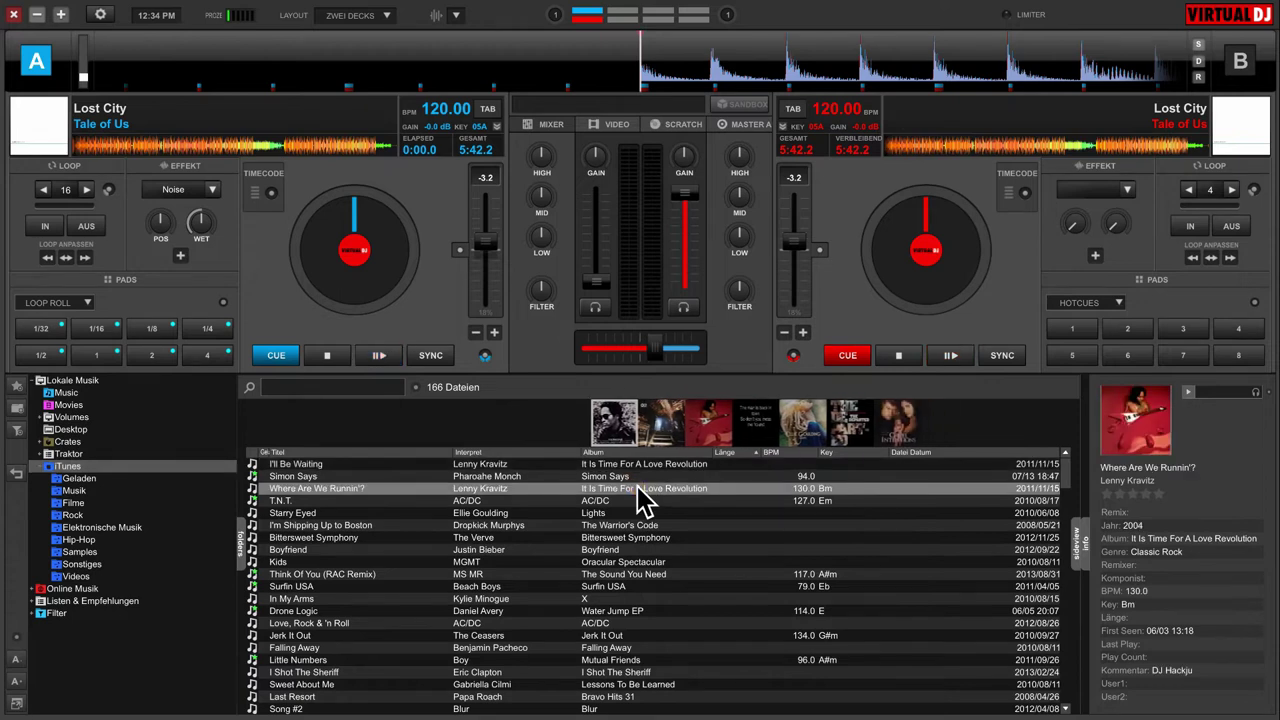
{"action": "left_click", "coordinate": [634, 574]}
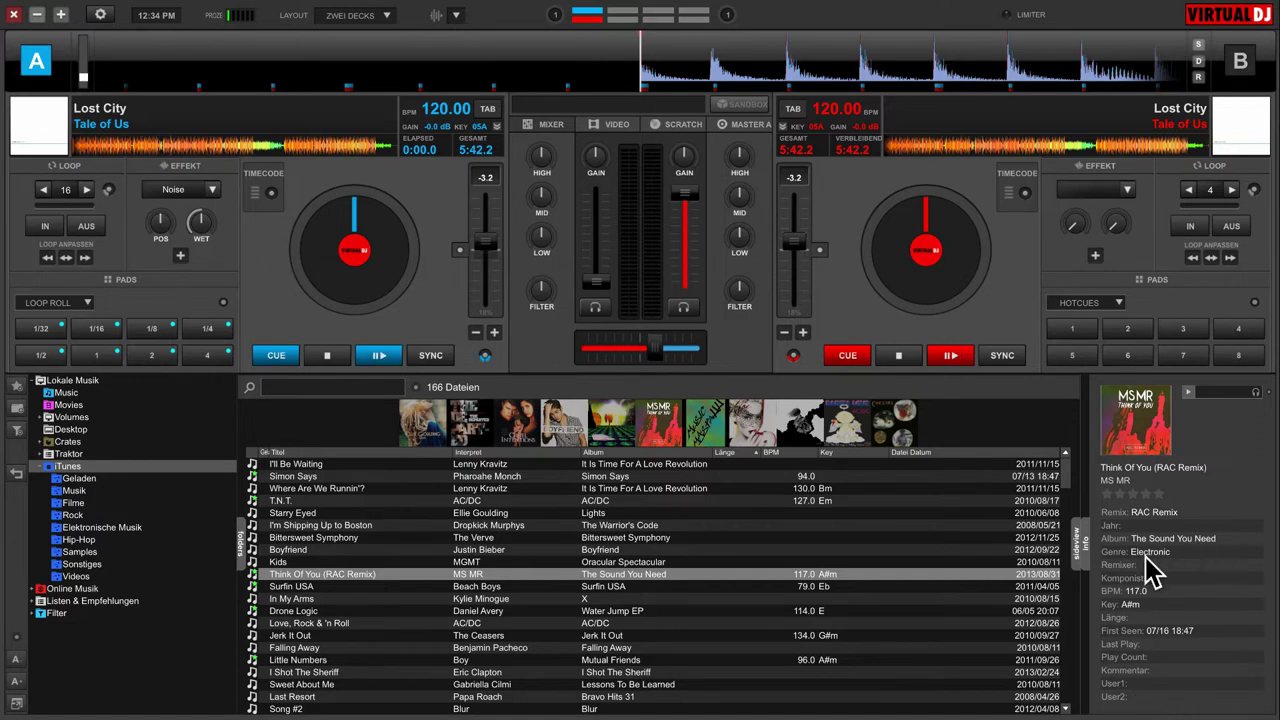
Rate Think Of You (RAC Remix) five, two and one stars in turn, and clear the rating
{"action": "left_click", "coordinate": [1159, 493]}
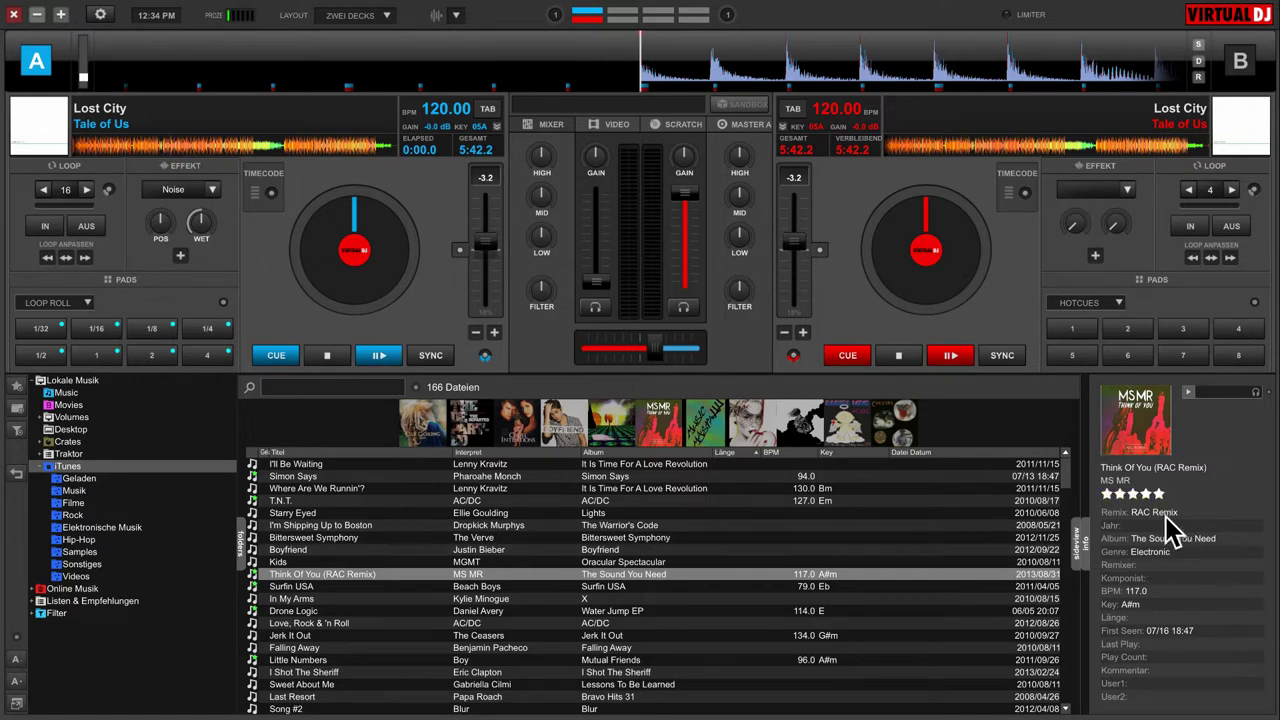
{"action": "left_click", "coordinate": [1119, 494]}
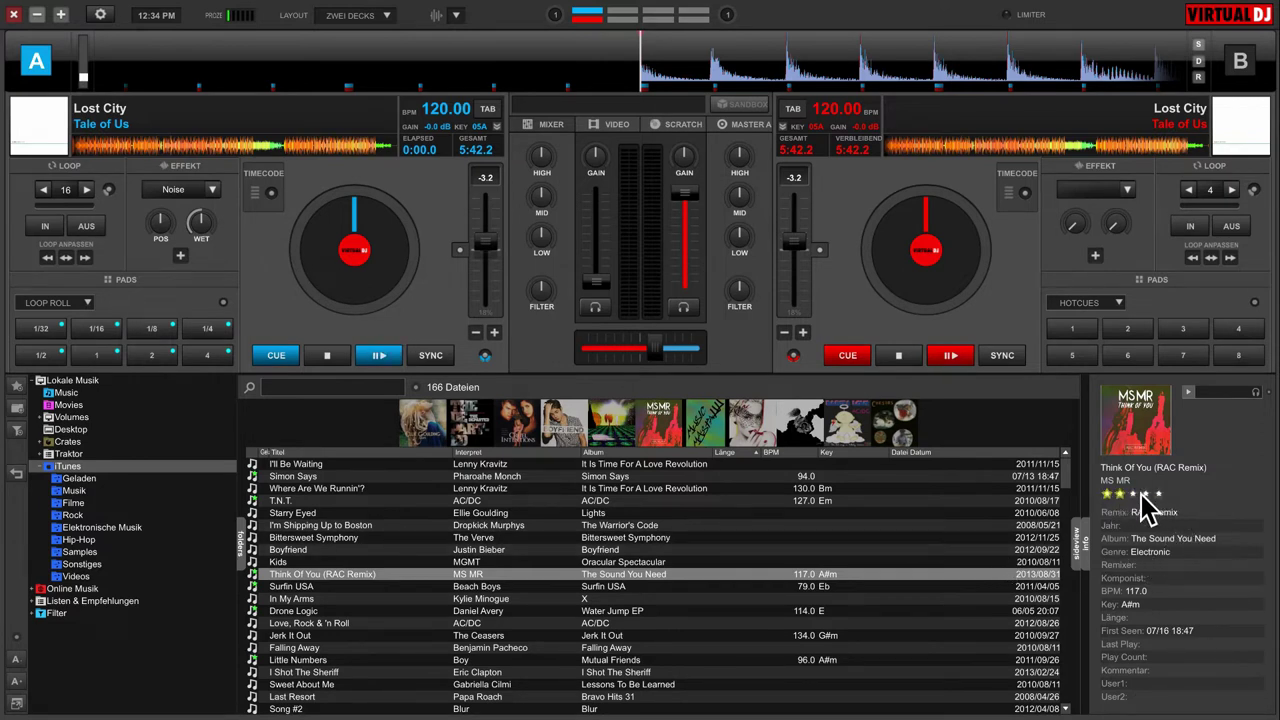
{"action": "left_click", "coordinate": [1107, 495]}
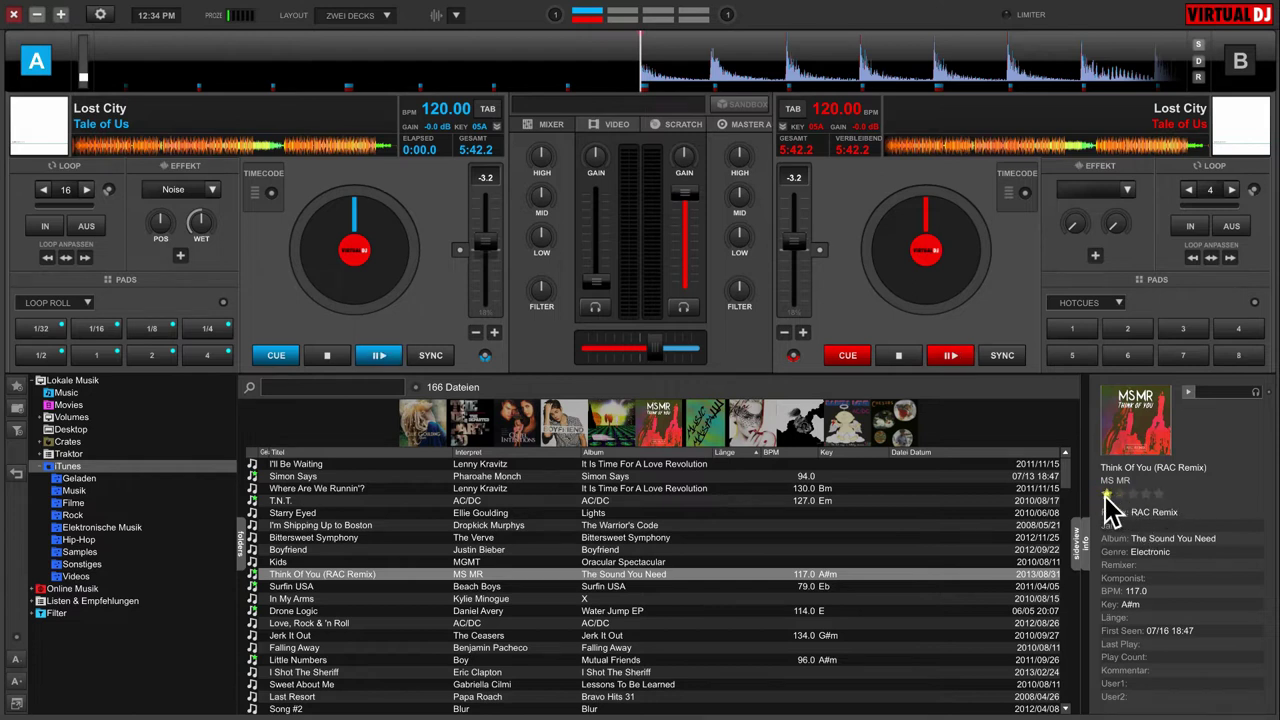
{"action": "left_click", "coordinate": [1105, 493]}
Prelisten to Think Of You (RAC Remix) from the info panel and jump to a point further into the track
{"action": "left_click", "coordinate": [1187, 393]}
{"action": "left_click", "coordinate": [1220, 394]}
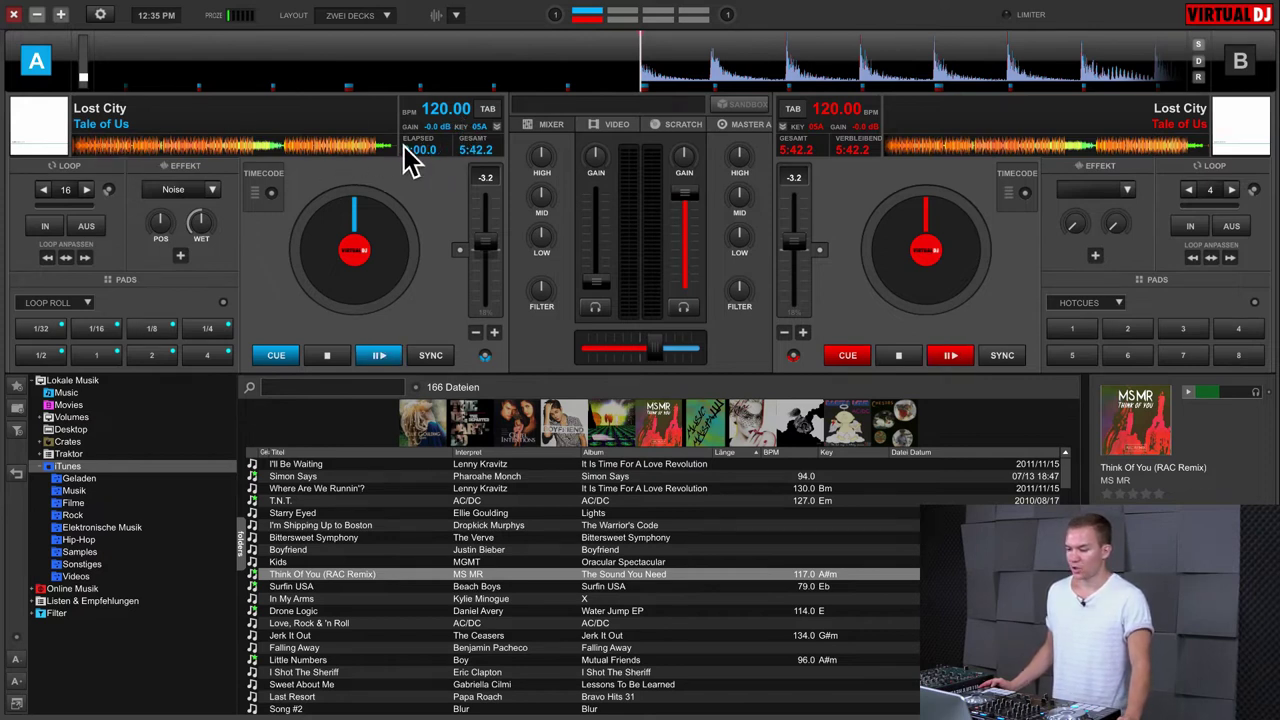
Play Lost City on deck A and repeatedly return it to its cue point
{"action": "key", "text": "space"}
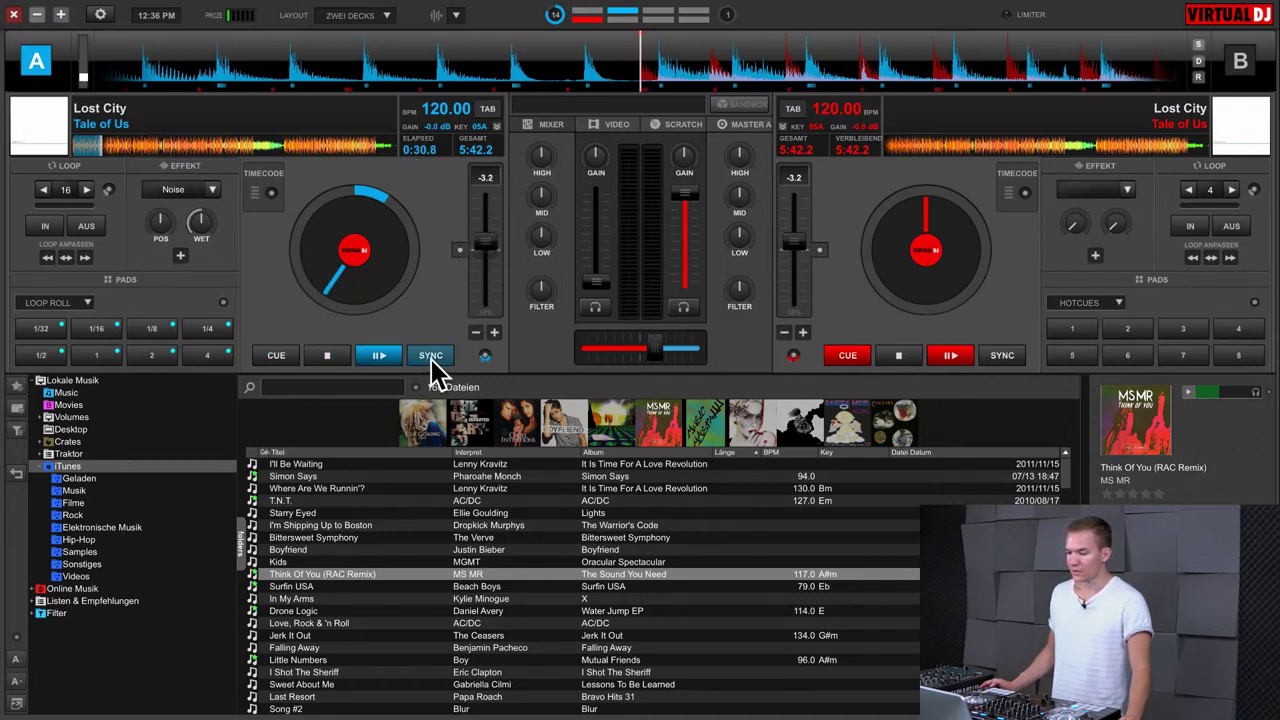
{"action": "left_click", "coordinate": [294, 358]}
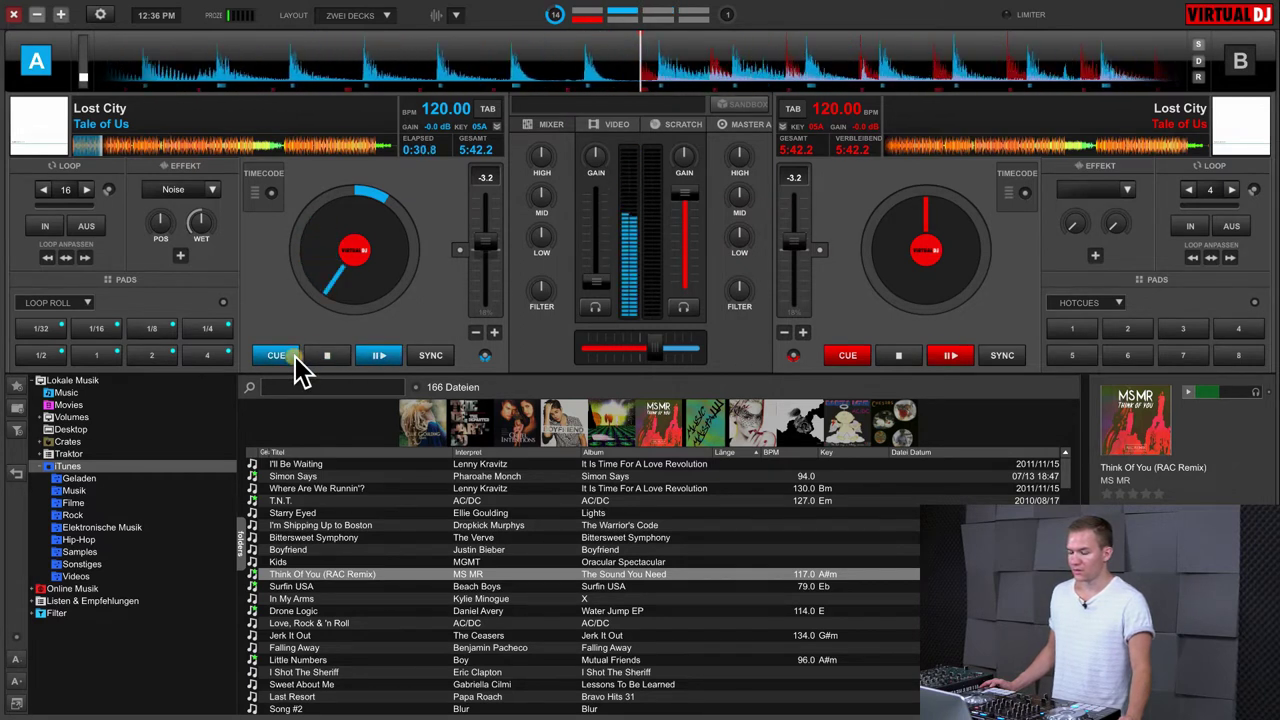
{"action": "left_click", "coordinate": [378, 356]}
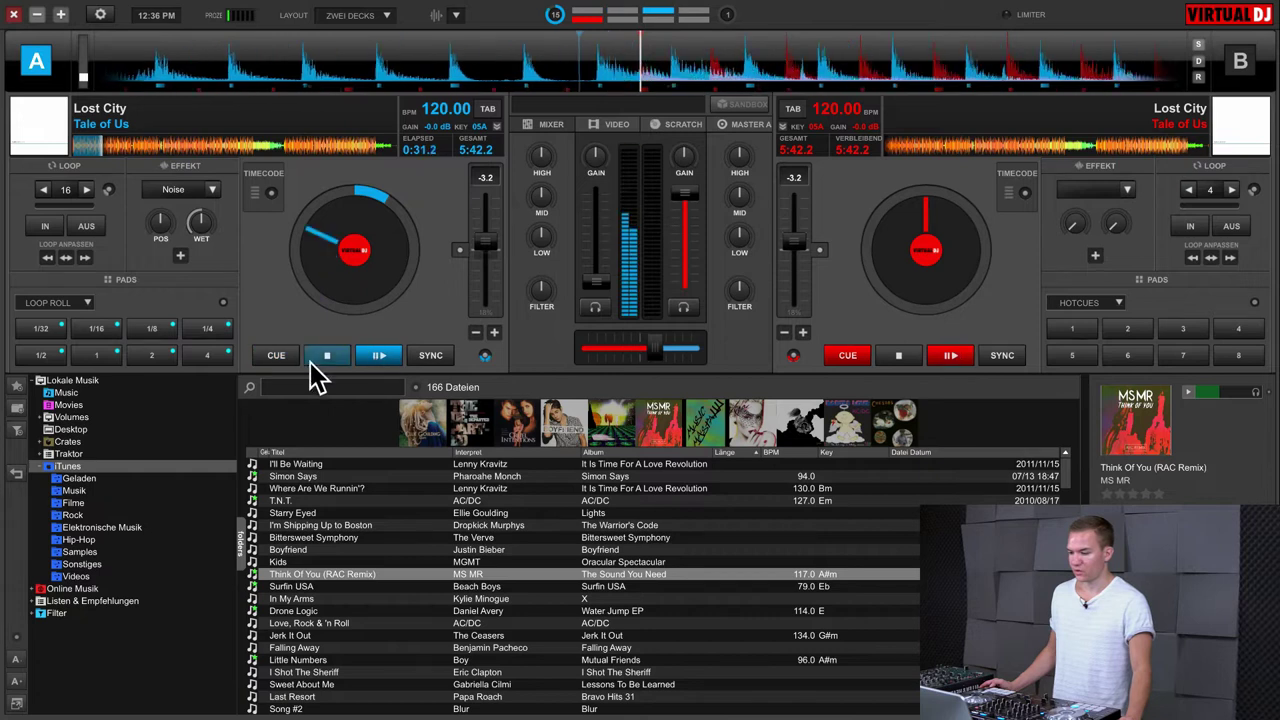
{"action": "left_click", "coordinate": [278, 358]}
{"action": "left_click", "coordinate": [372, 358]}
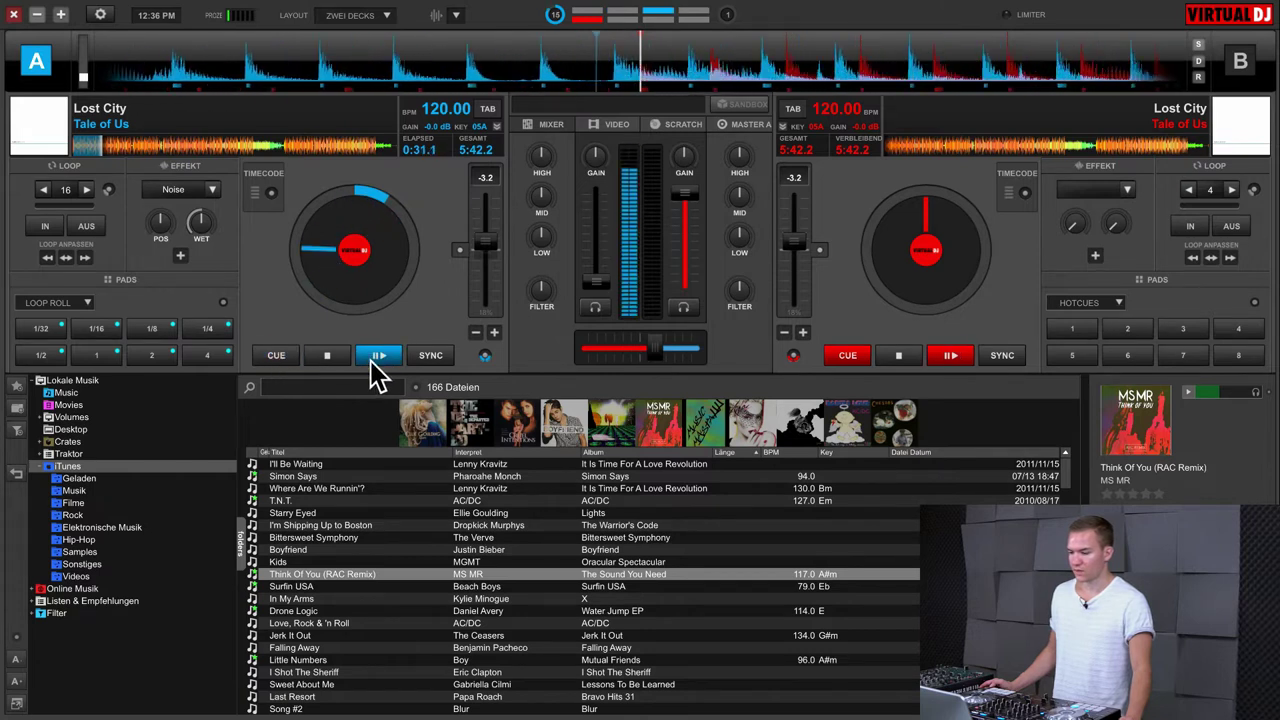
{"action": "left_click", "coordinate": [282, 358]}
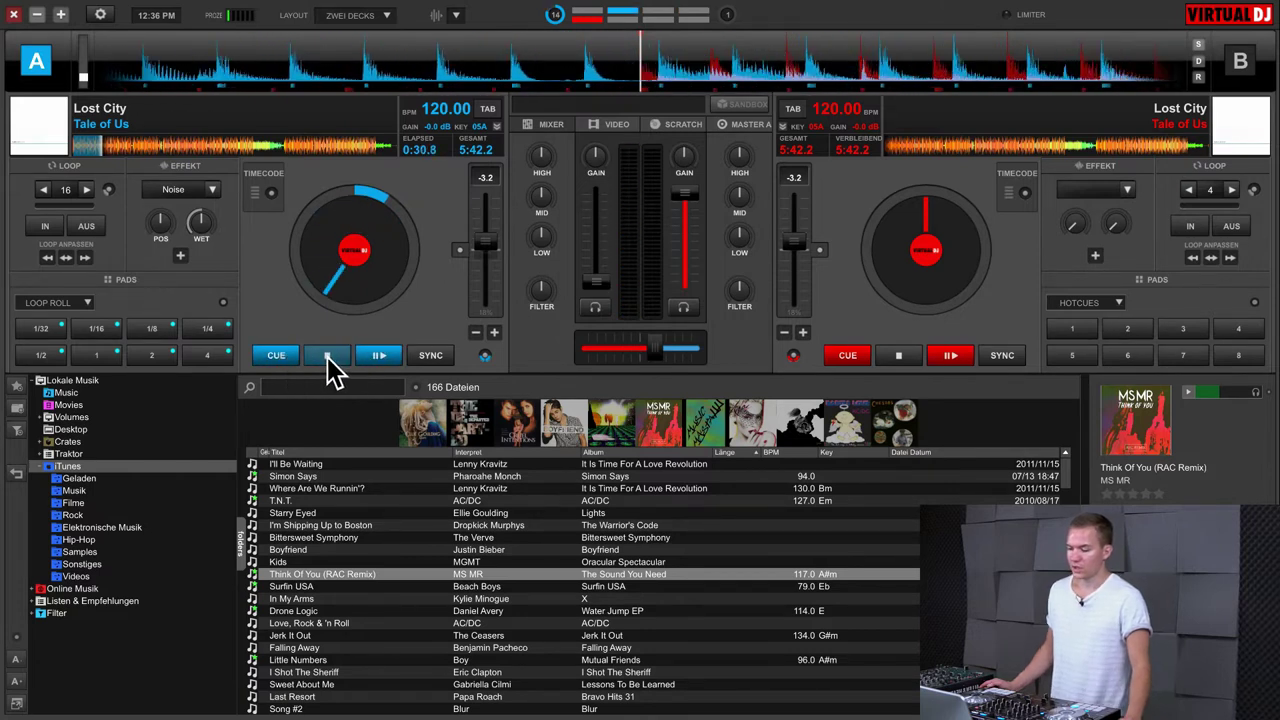
Stop deck A to return Lost City to its beginning, restart playback and sync the deck
{"action": "left_click", "coordinate": [326, 357]}
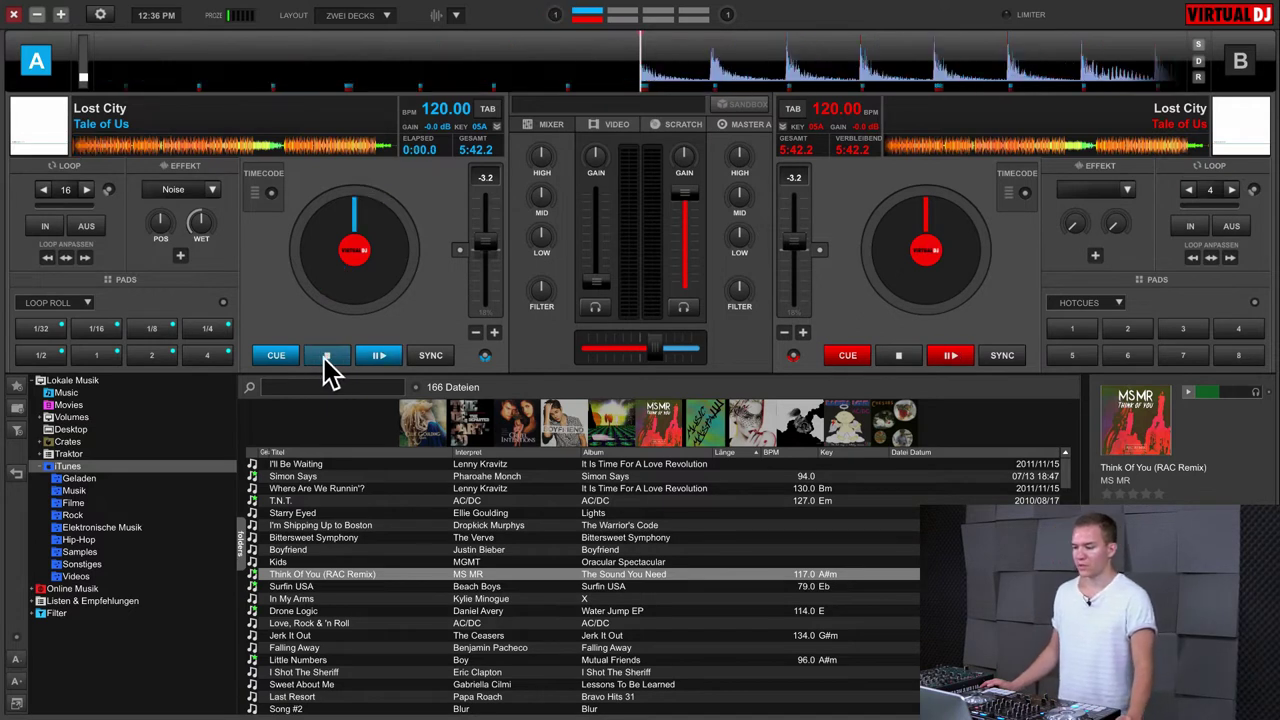
{"action": "left_click", "coordinate": [362, 358]}
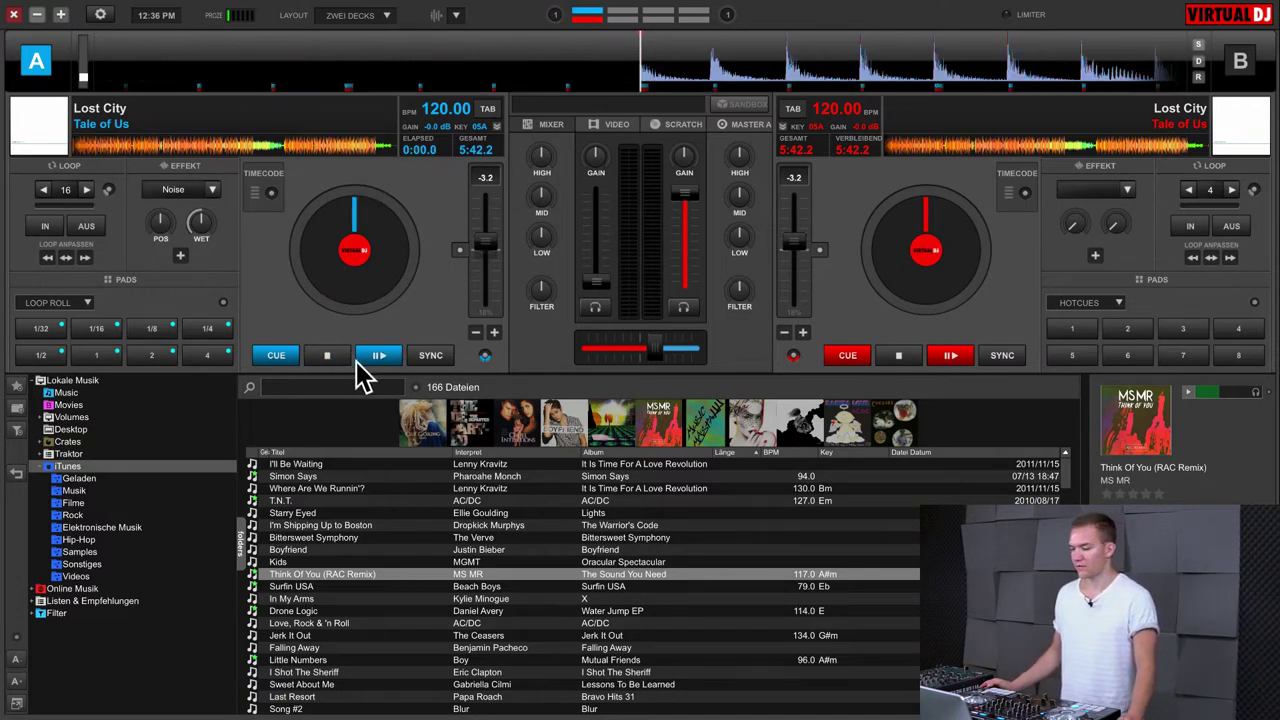
{"action": "left_click", "coordinate": [432, 357]}
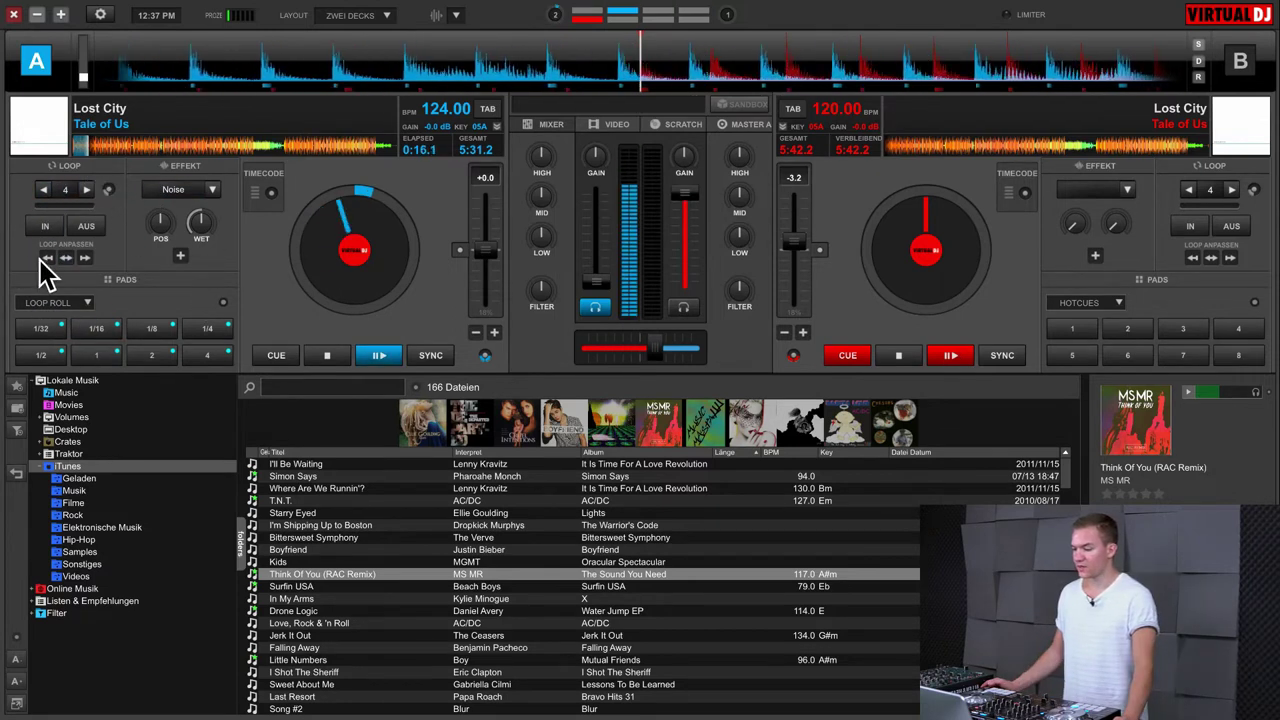
Set a manual loop's in and out points on deck A and move the loop's start earlier
{"action": "left_click", "coordinate": [50, 227]}
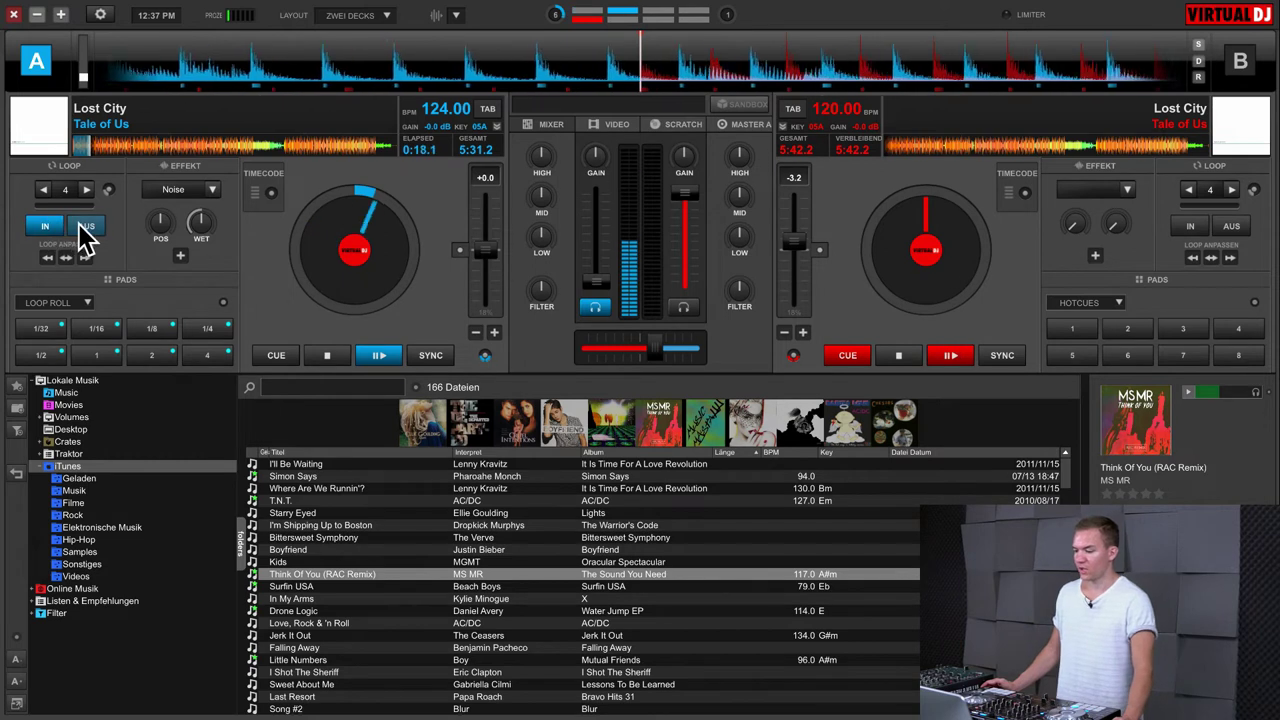
{"action": "left_click", "coordinate": [86, 228]}
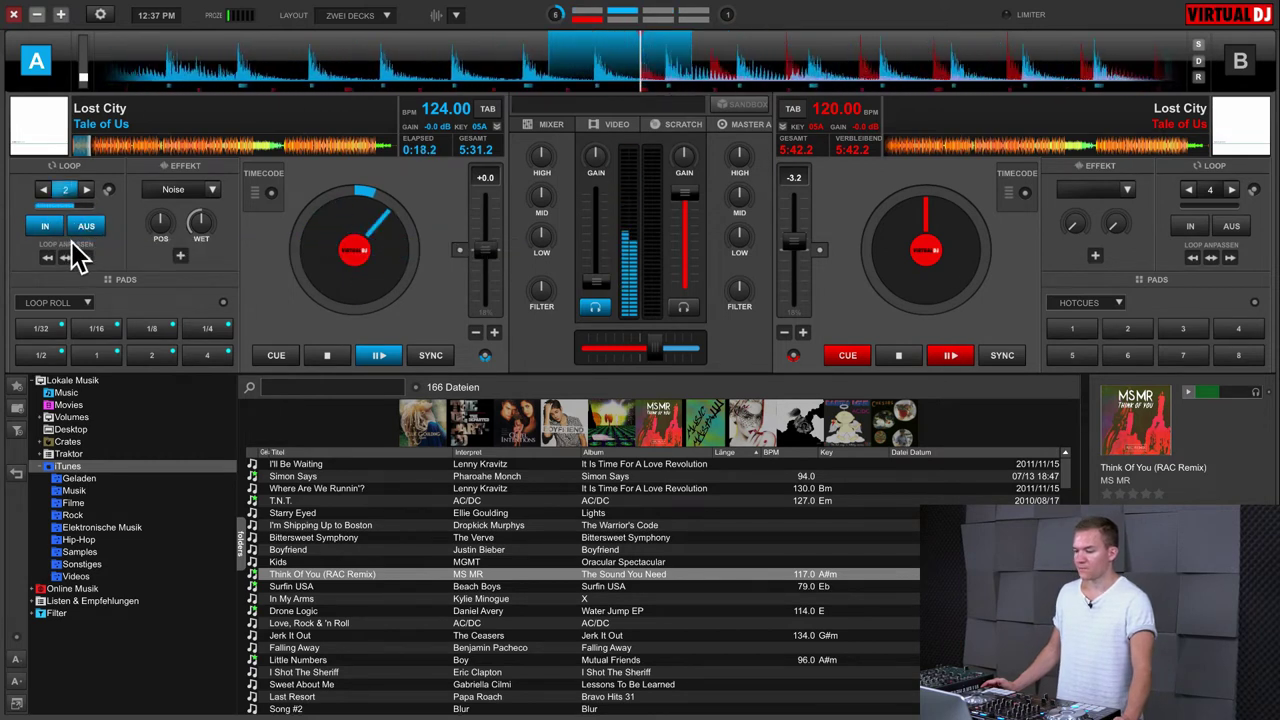
{"action": "left_click", "coordinate": [50, 258]}
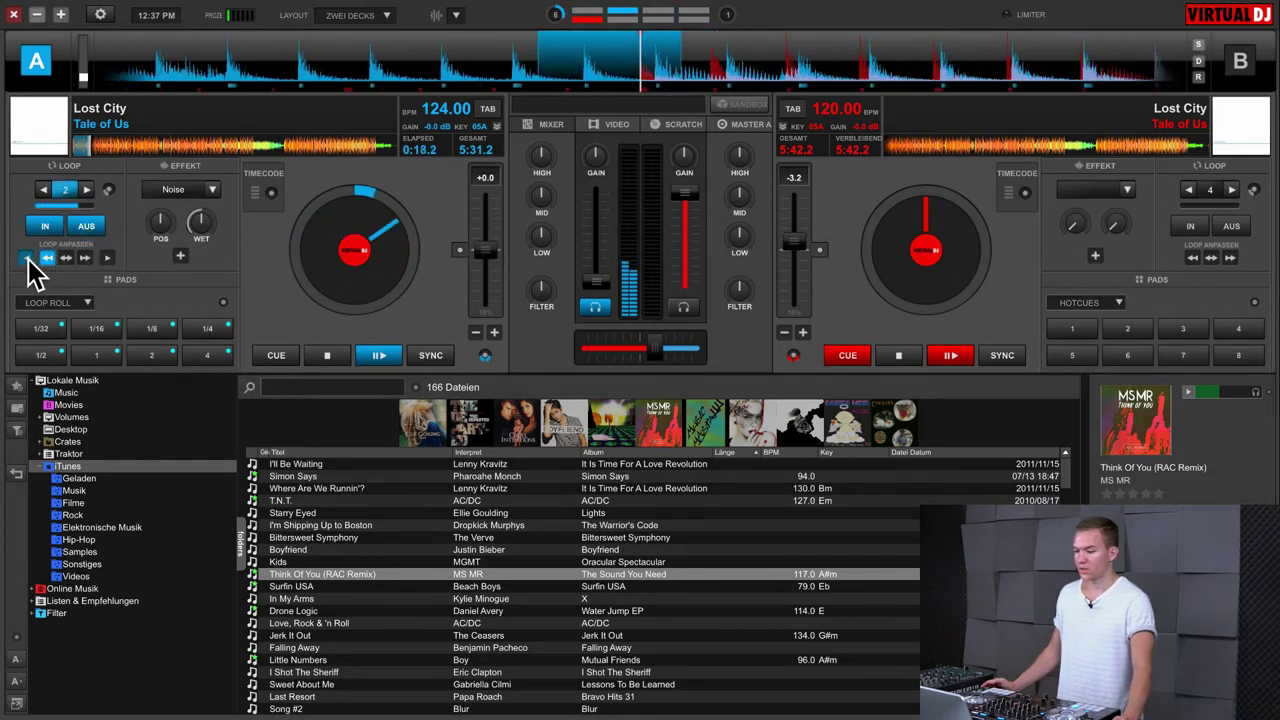
{"action": "left_click", "coordinate": [27, 258]}
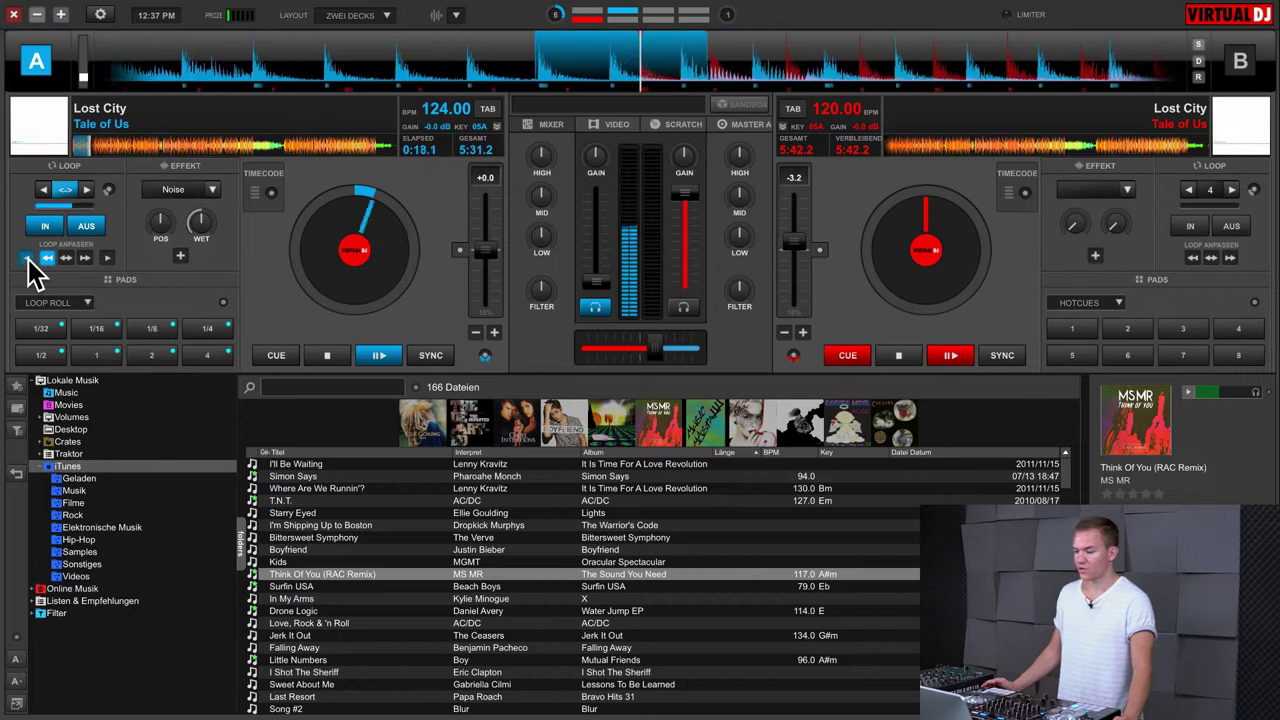
Extend the end of deck A's loop, shift the whole loop earlier and exit it
{"action": "left_click", "coordinate": [110, 260]}
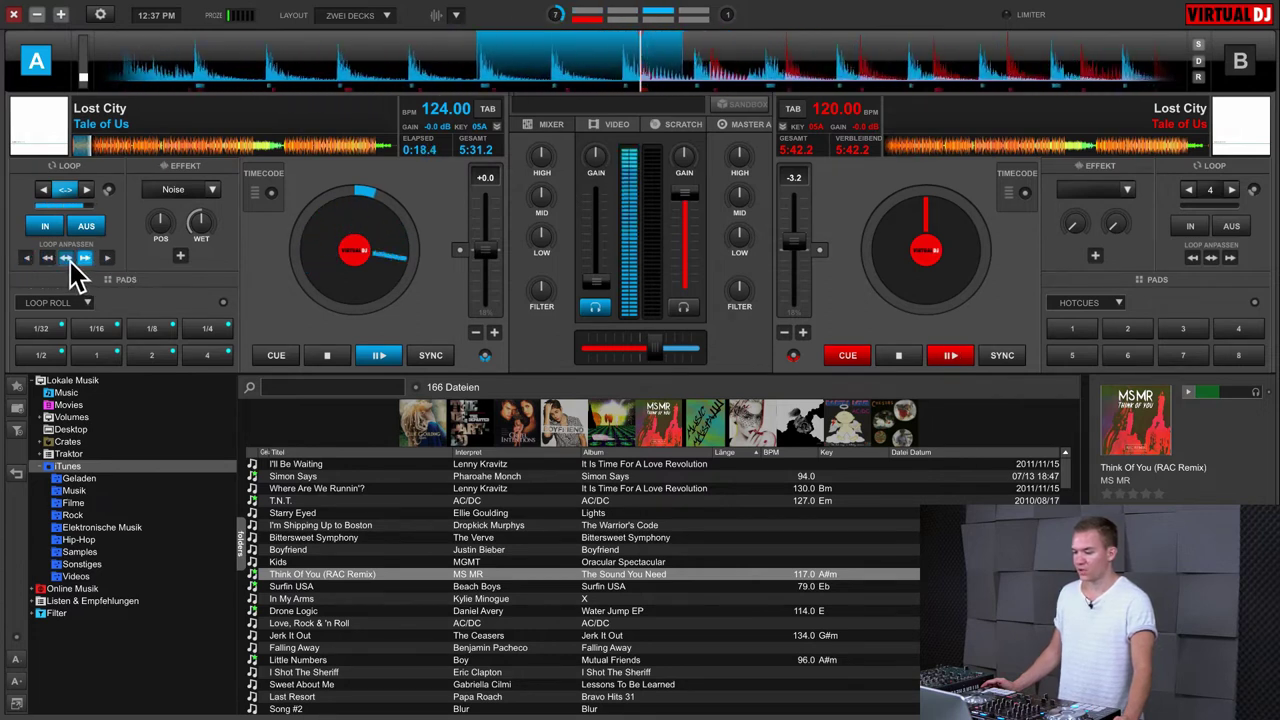
{"action": "left_click", "coordinate": [30, 260]}
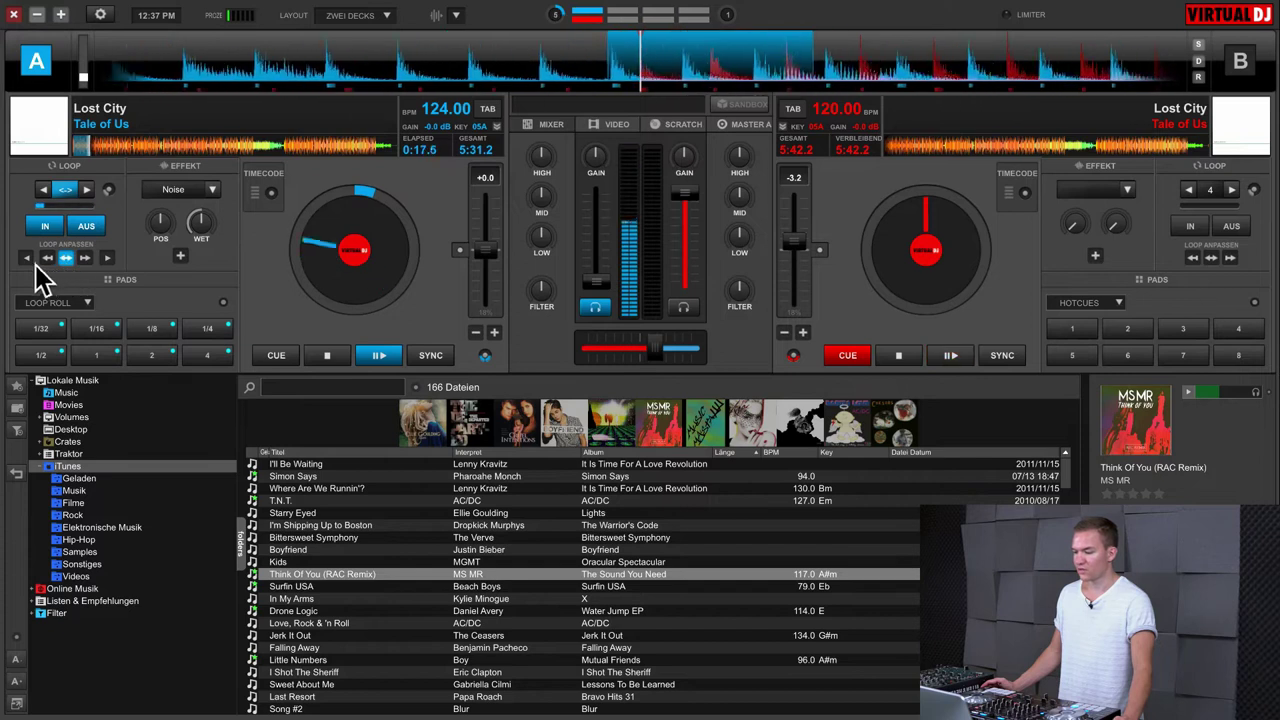
{"action": "left_click", "coordinate": [85, 224]}
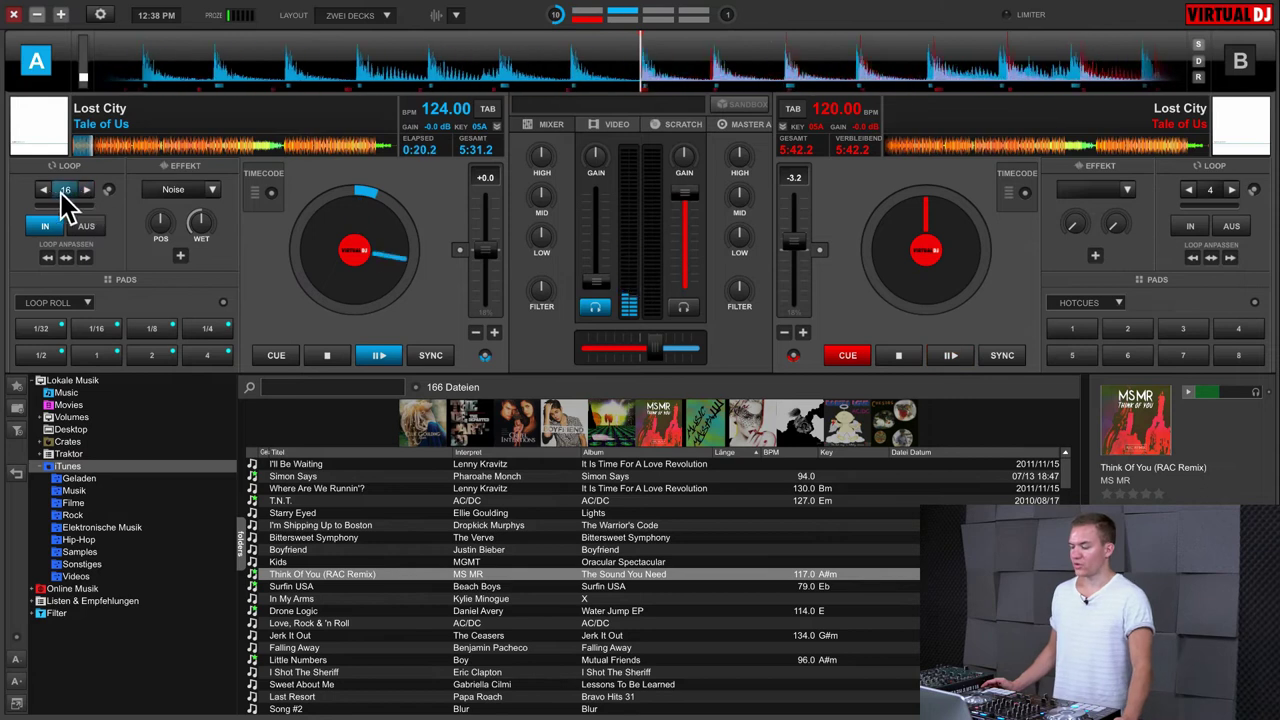
Activate an automatic 8-beat loop on deck A and accept the forward loop direction
{"action": "left_click", "coordinate": [64, 192]}
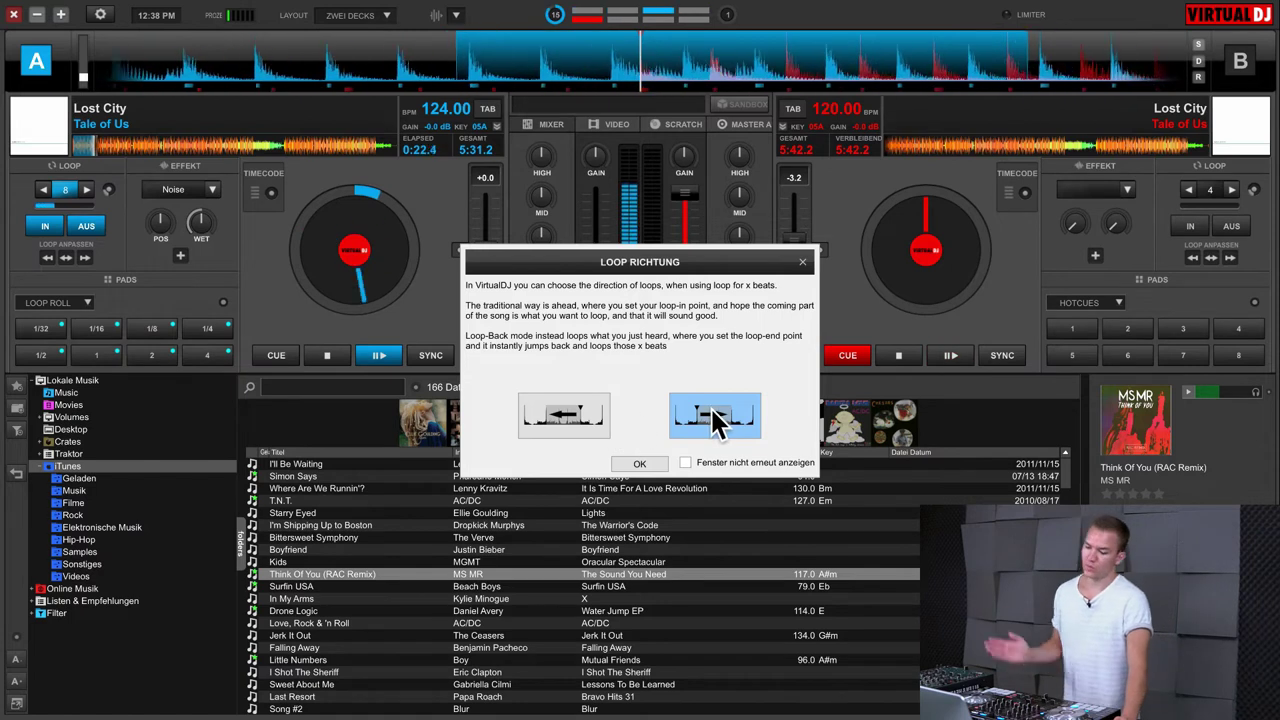
{"action": "left_click", "coordinate": [638, 463]}
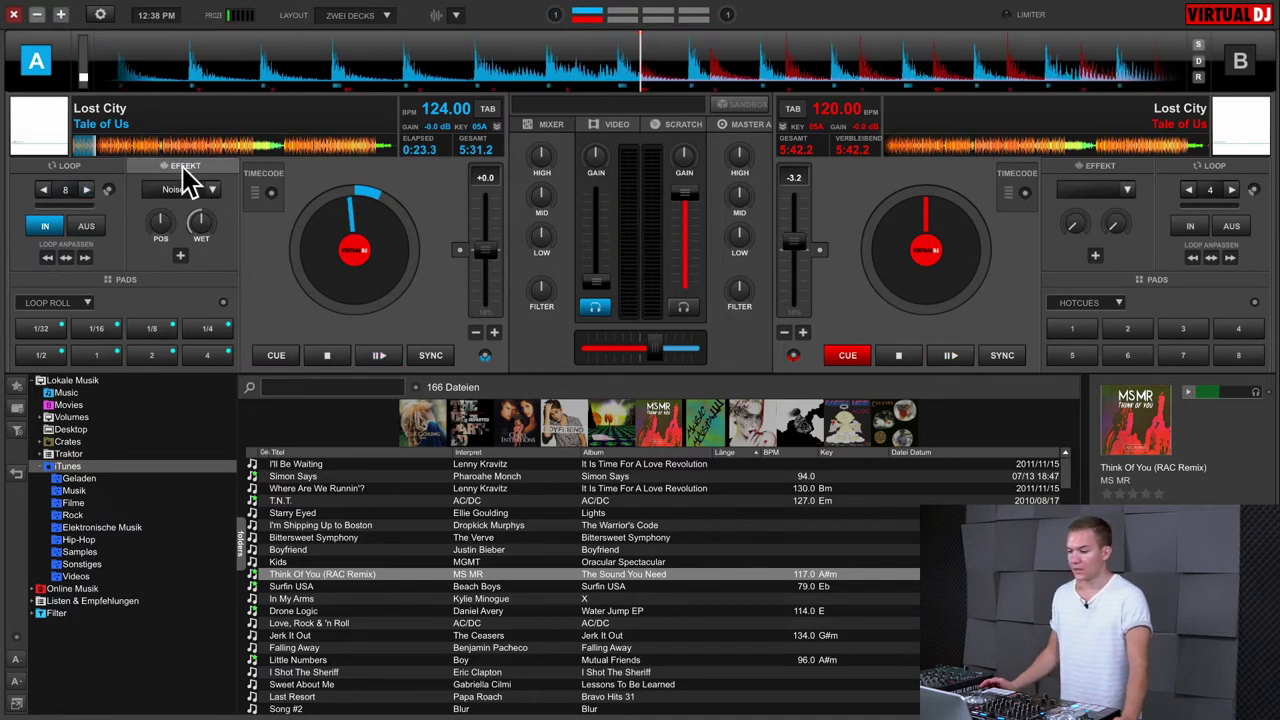
Choose Echo as deck A's effect
{"action": "left_click", "coordinate": [208, 191]}
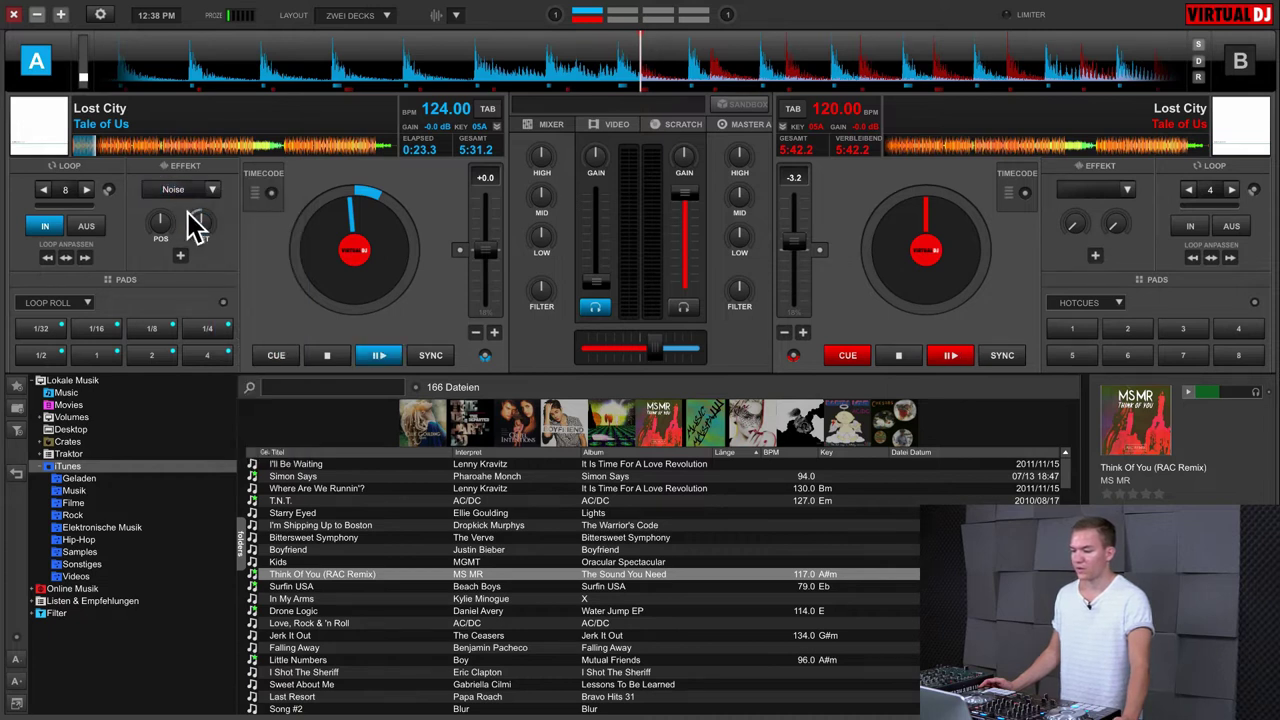
{"action": "left_click", "coordinate": [210, 192]}
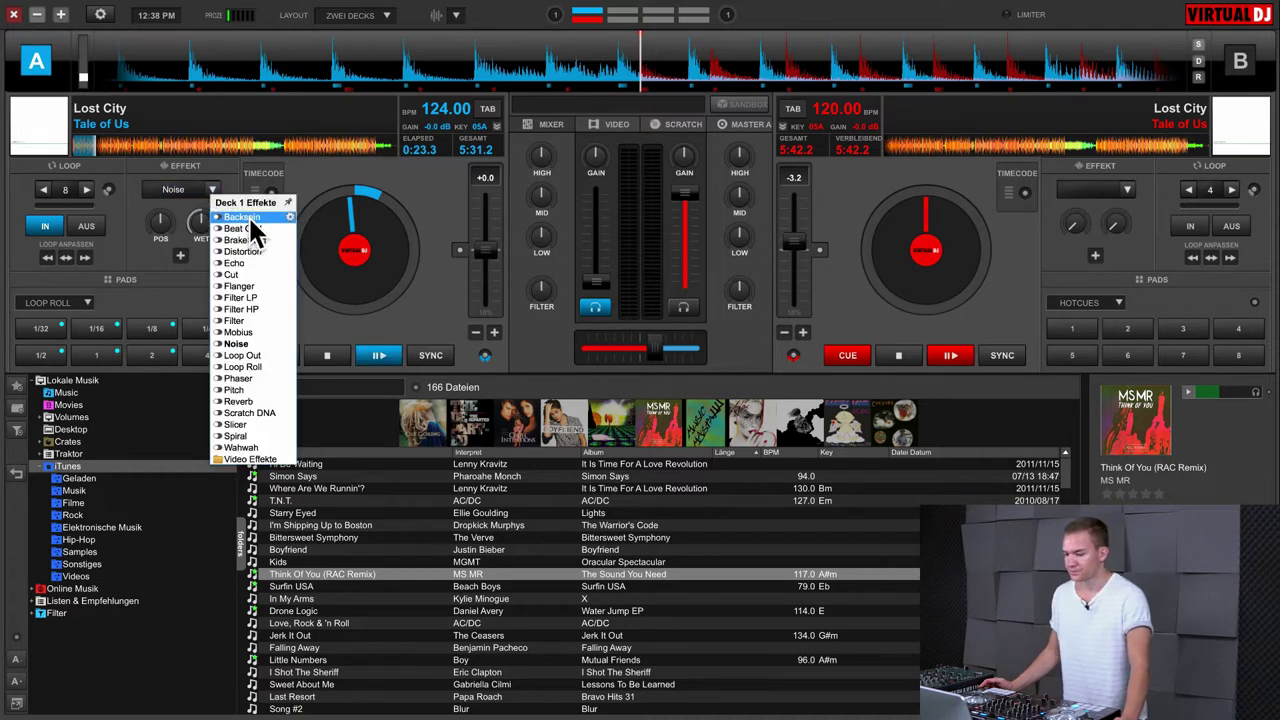
{"action": "left_click", "coordinate": [244, 262]}
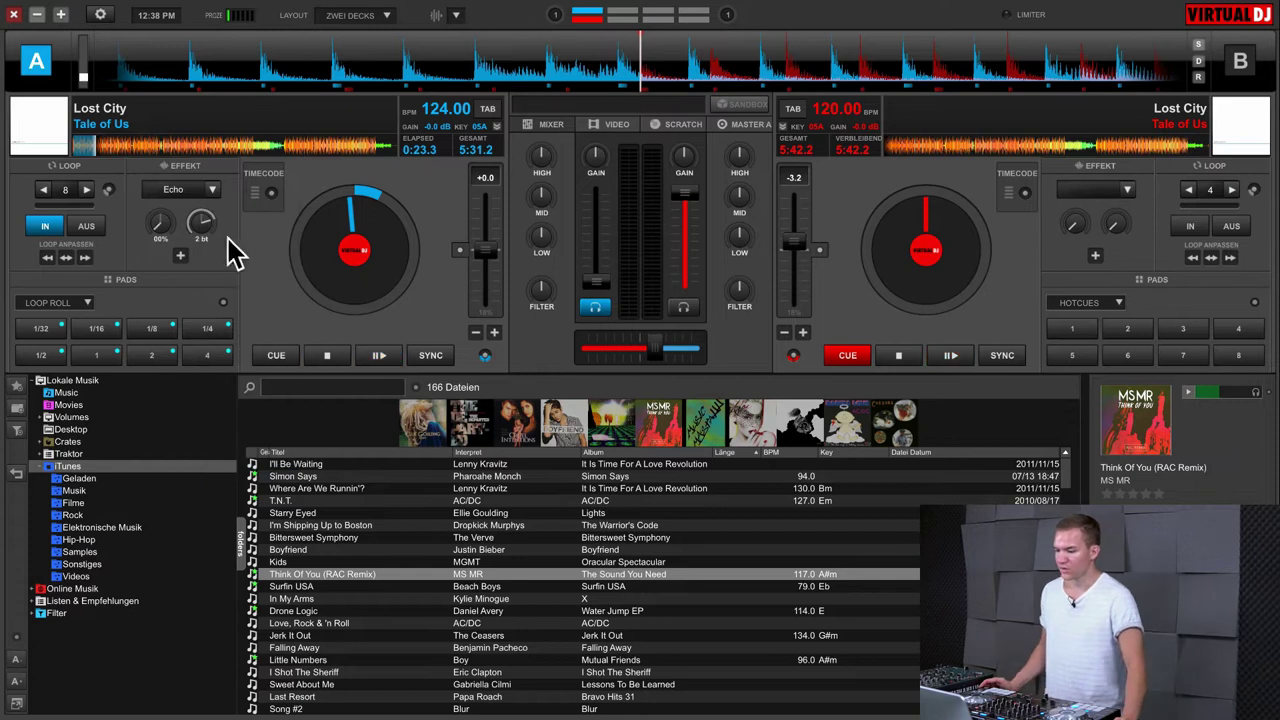
Switch on deck A's Echo effect and adjust its strength to about 75% and its length to 1/32 beat
{"action": "left_click", "coordinate": [172, 192]}
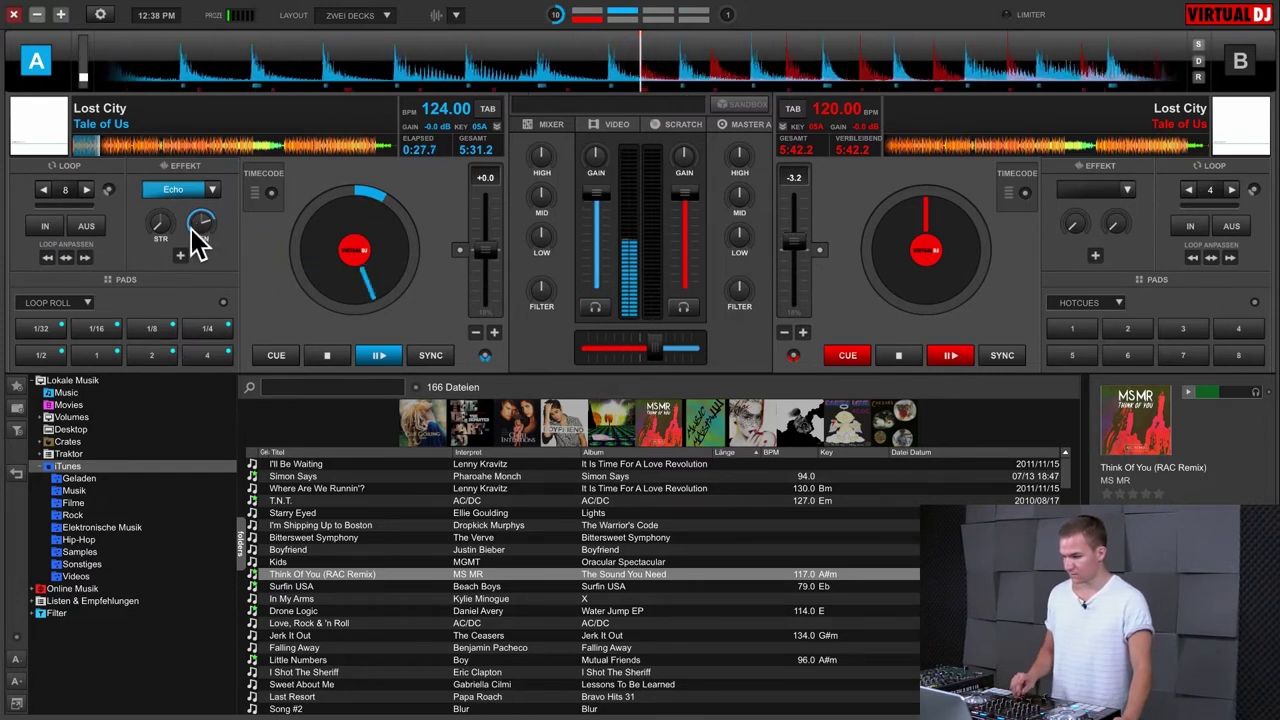
{"action": "left_click_drag", "start_coordinate": [171, 229], "coordinate": [165, 272]}
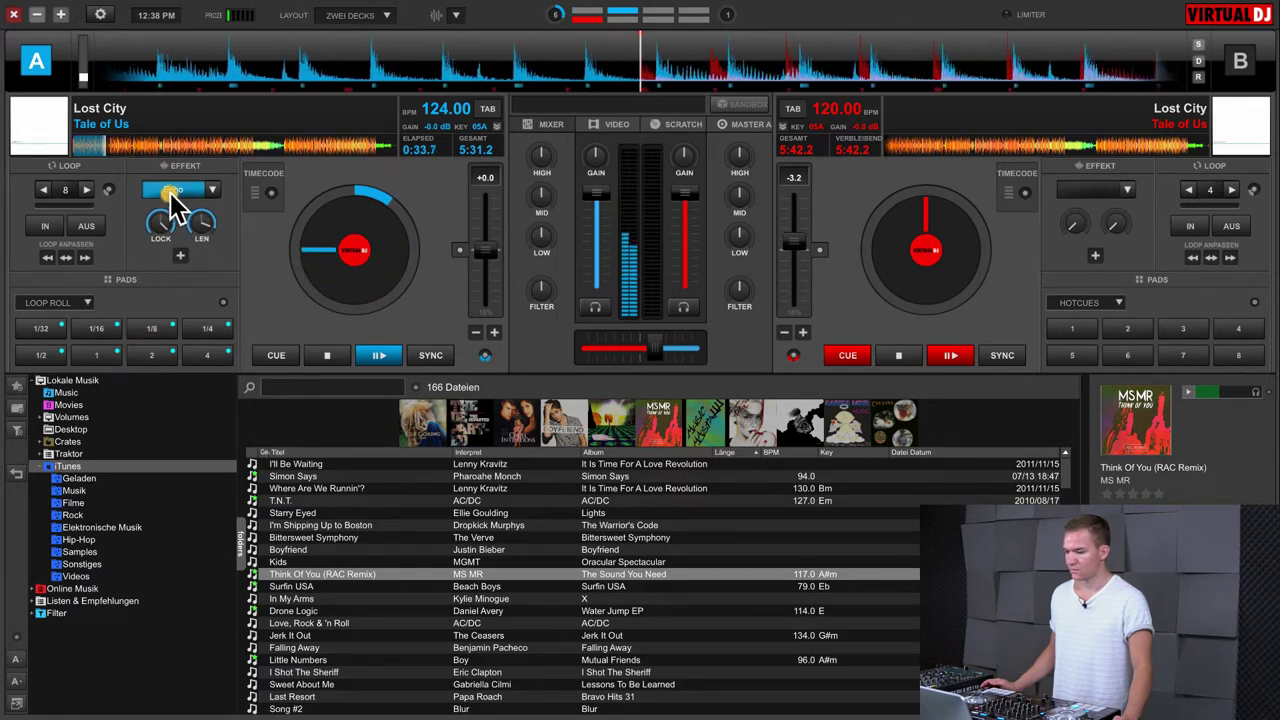
{"action": "left_click_drag", "start_coordinate": [206, 229], "coordinate": [207, 290]}
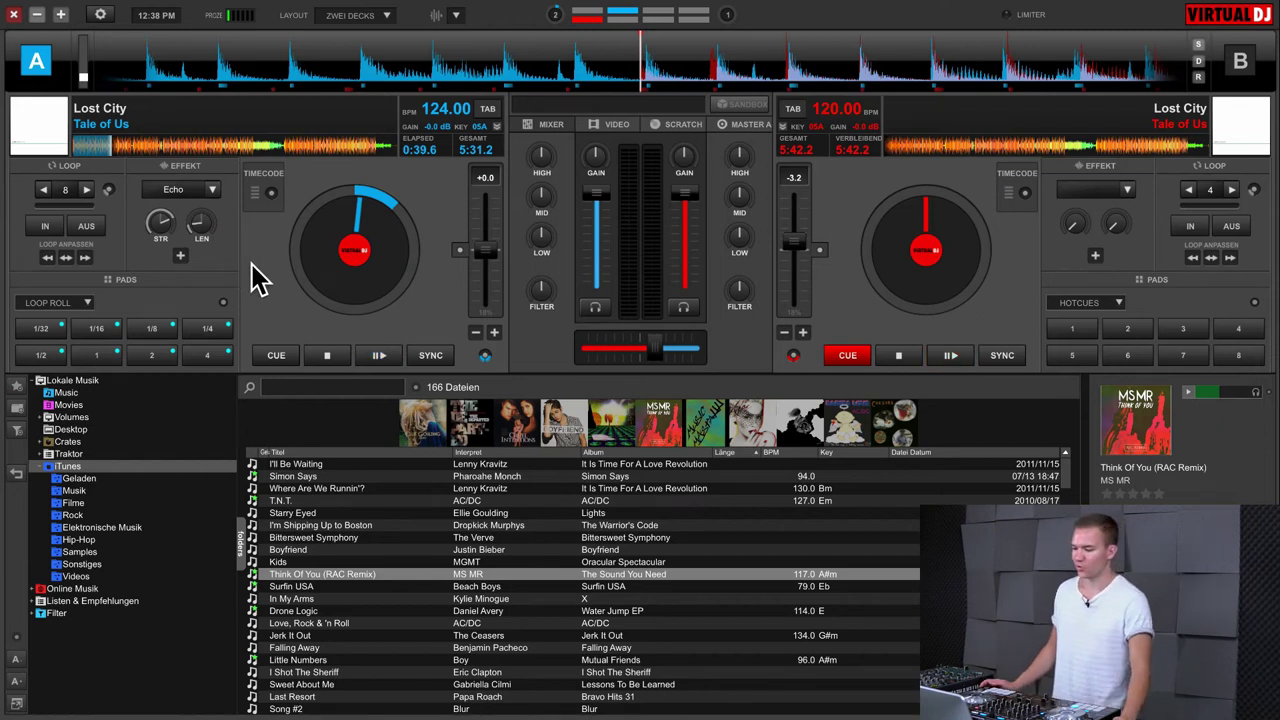
Show the full Echo parameters for deck A, hide the track info panel, and close the Echo parameters
{"action": "left_click", "coordinate": [180, 256]}
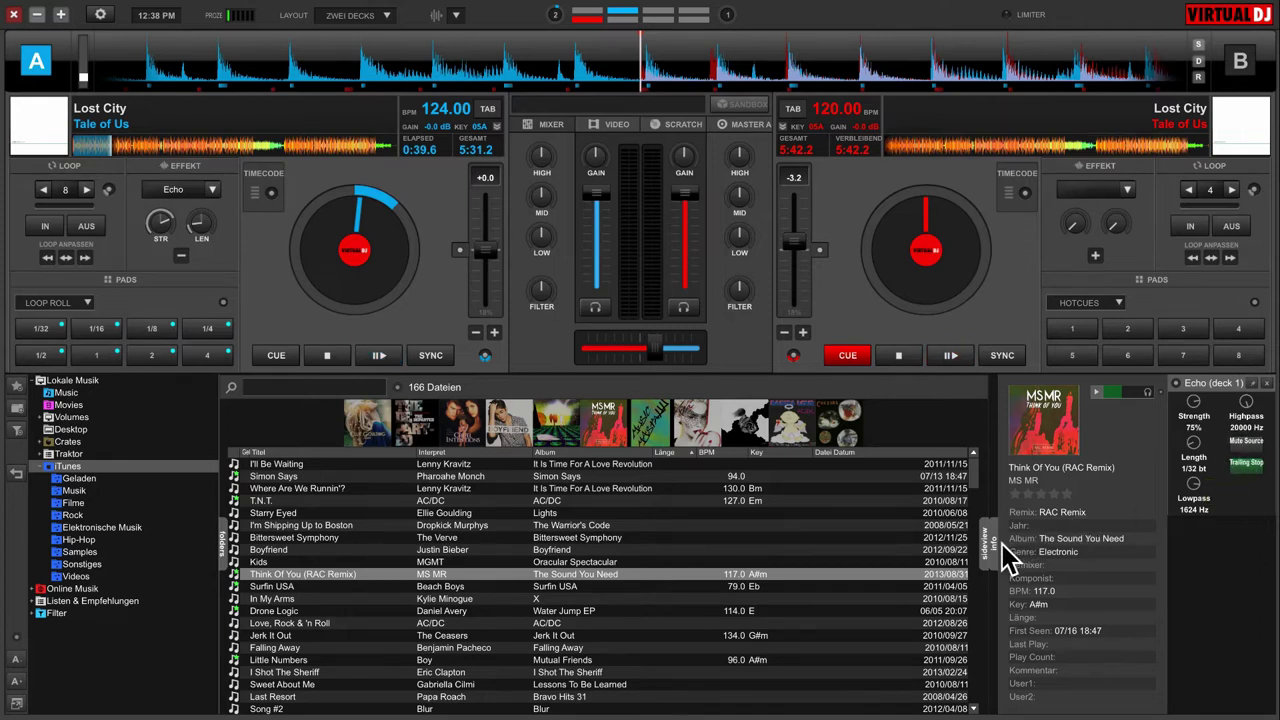
{"action": "left_click", "coordinate": [997, 545]}
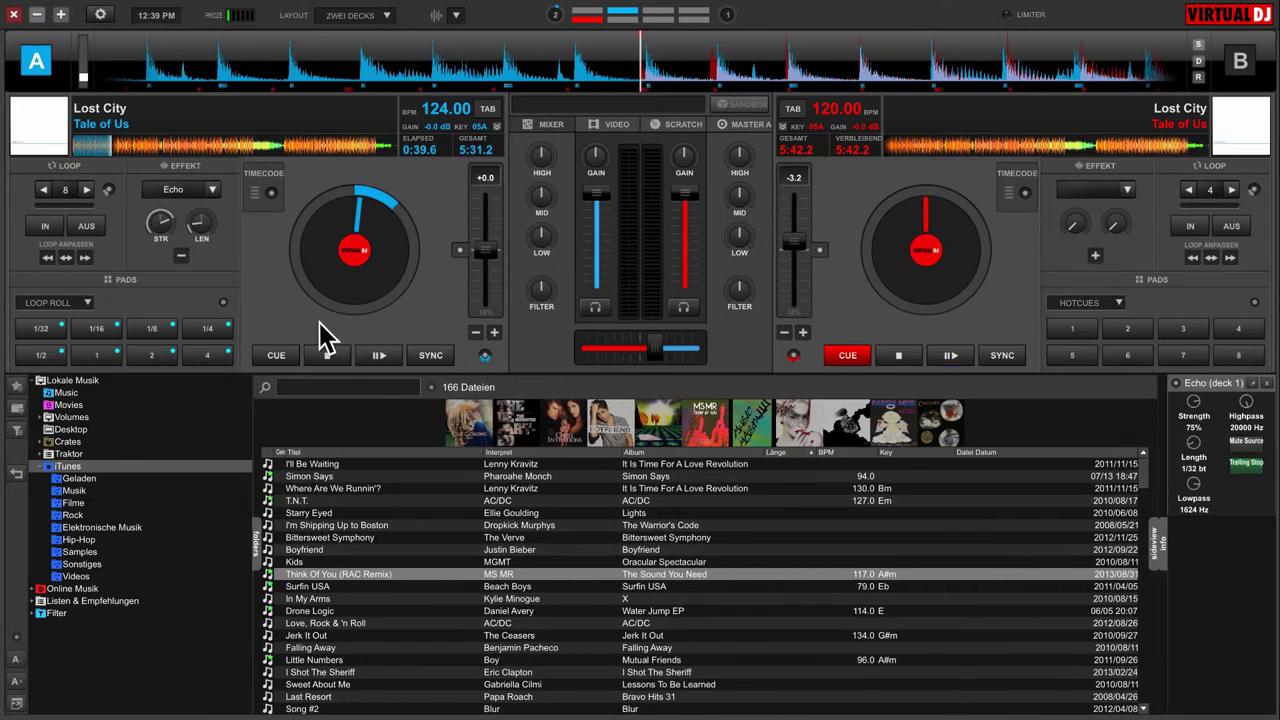
{"action": "left_click", "coordinate": [183, 255]}
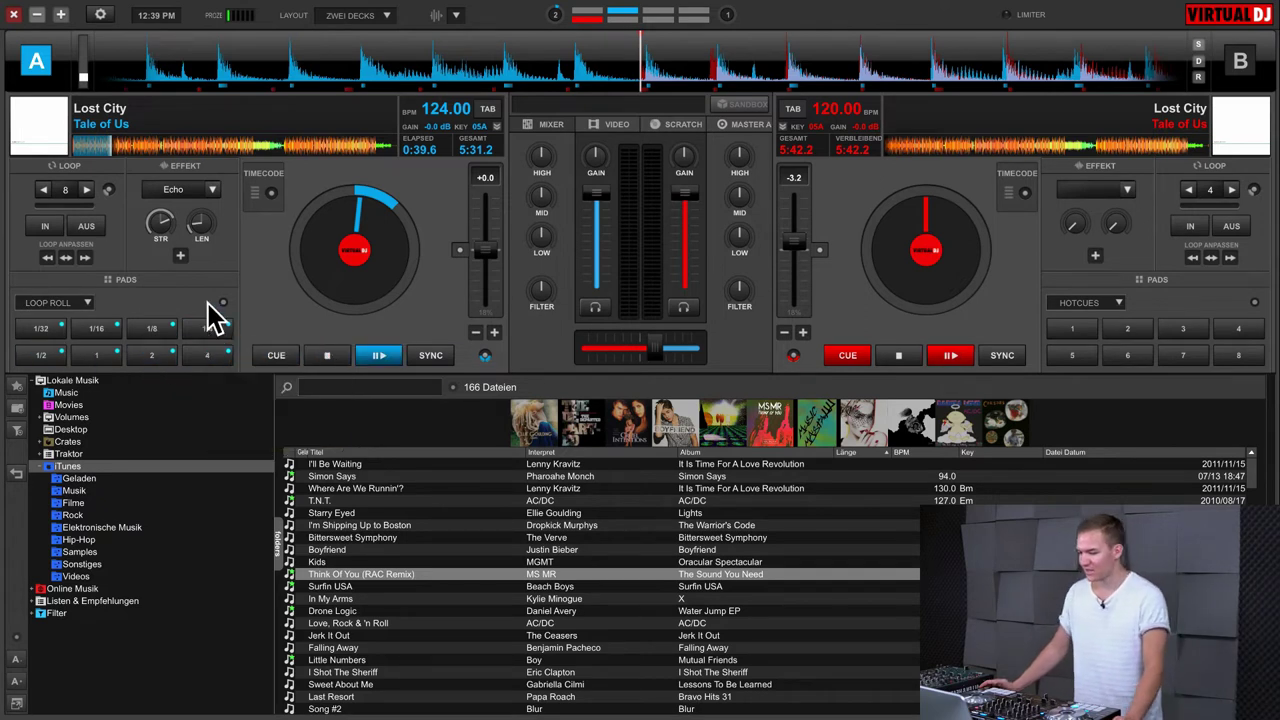
Set deck A's pads to the custom page
{"action": "left_click", "coordinate": [85, 302]}
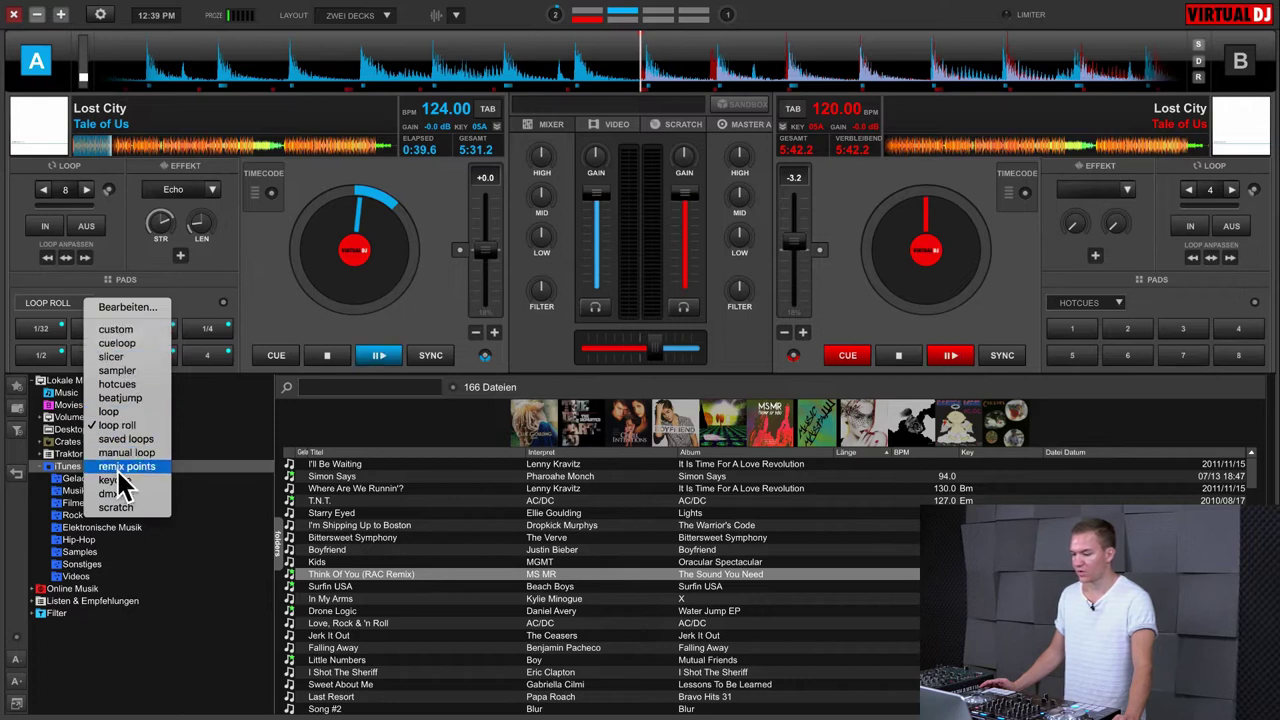
{"action": "left_click", "coordinate": [143, 329]}
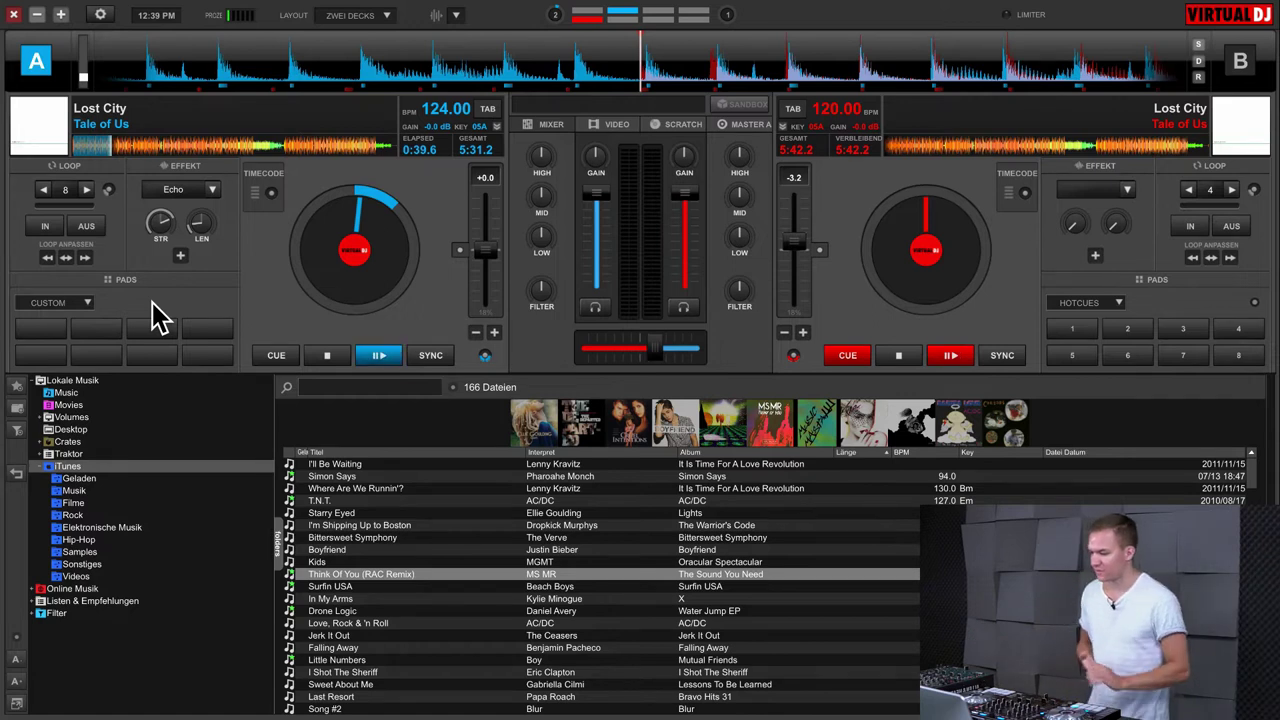
Assign the cue action from the cues category to Pad 1 of the custom page in the Pads Editor
{"action": "left_click", "coordinate": [38, 329]}
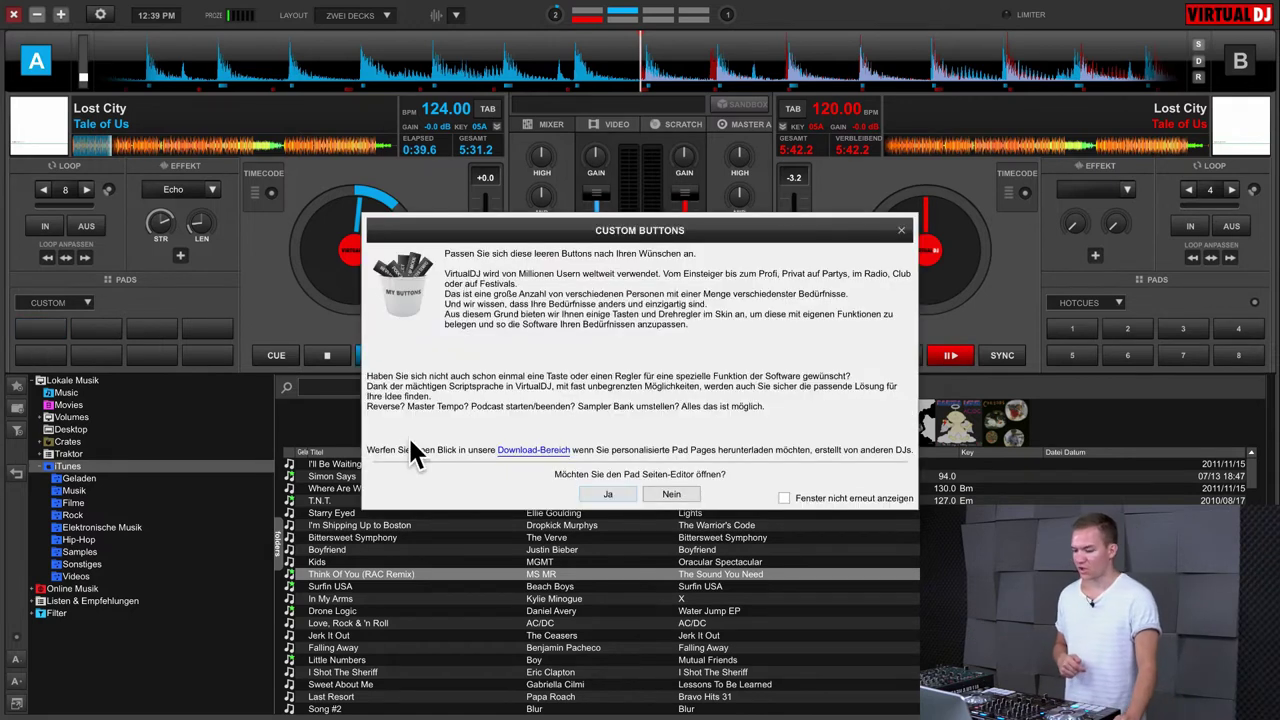
{"action": "left_click", "coordinate": [606, 495]}
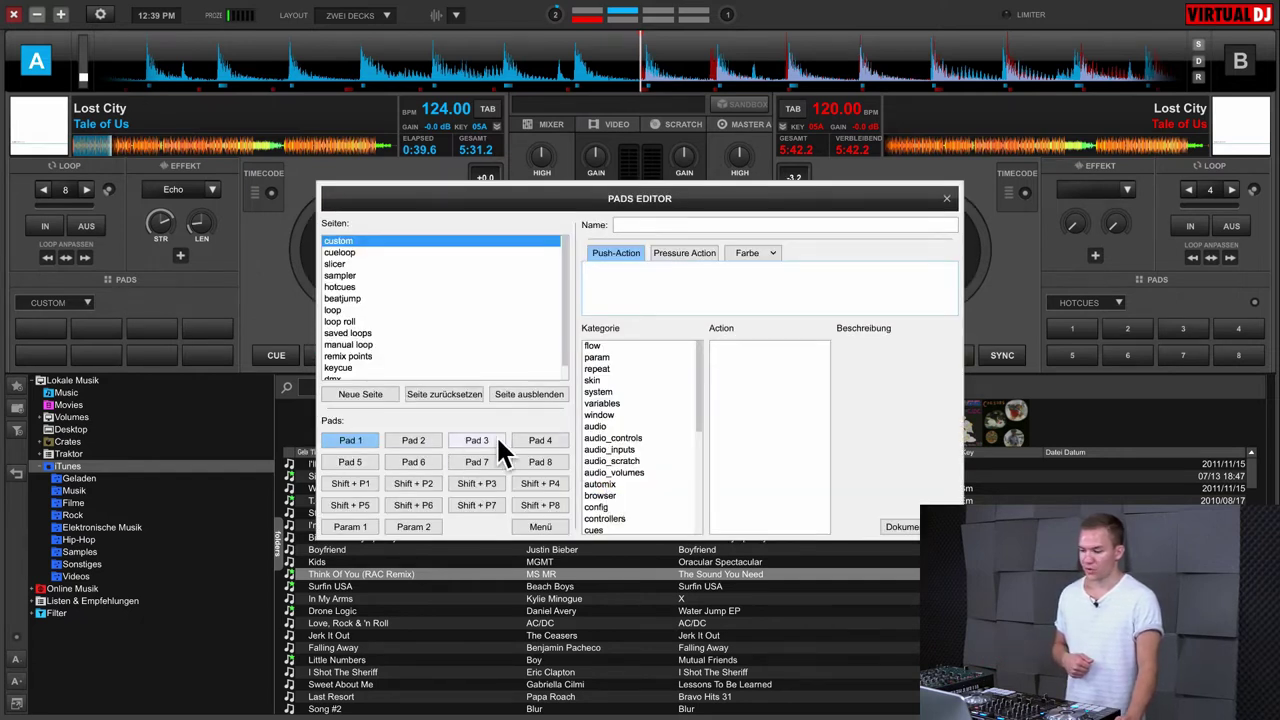
{"action": "scroll", "coordinate": [622, 400], "scroll_direction": "down", "scroll_amount": 1}
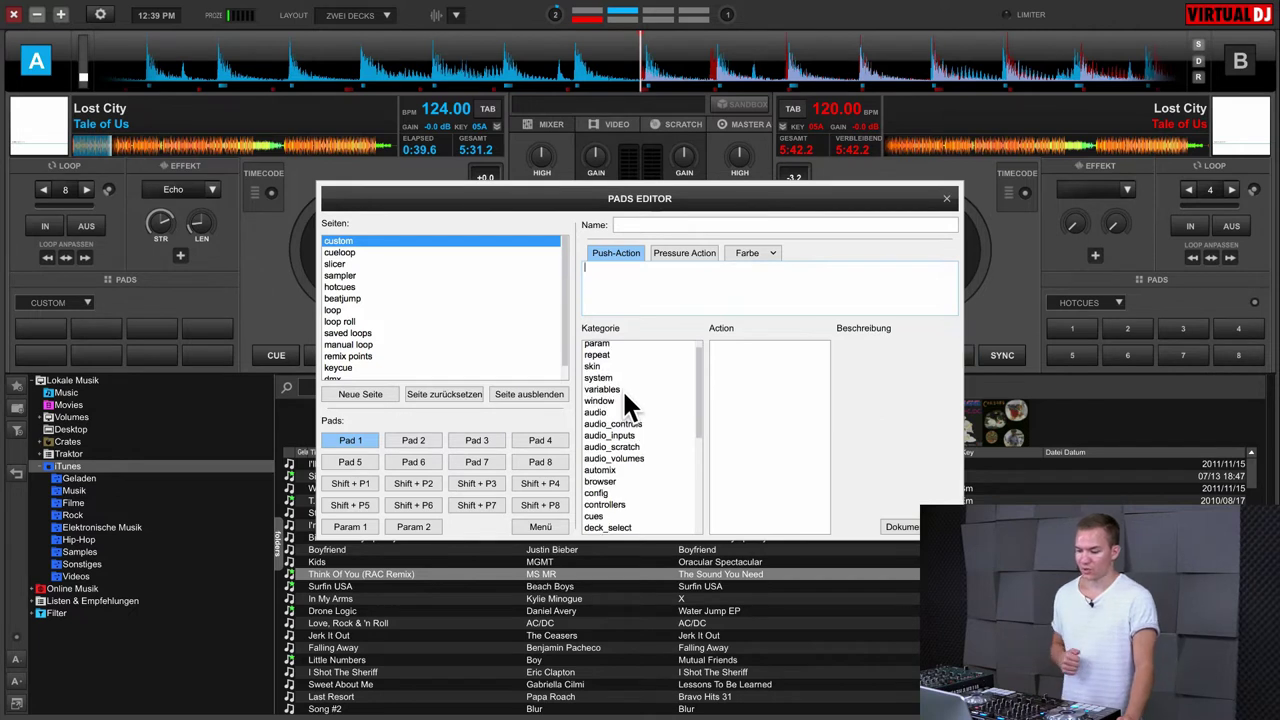
{"action": "scroll", "coordinate": [624, 395], "scroll_direction": "down", "scroll_amount": 8}
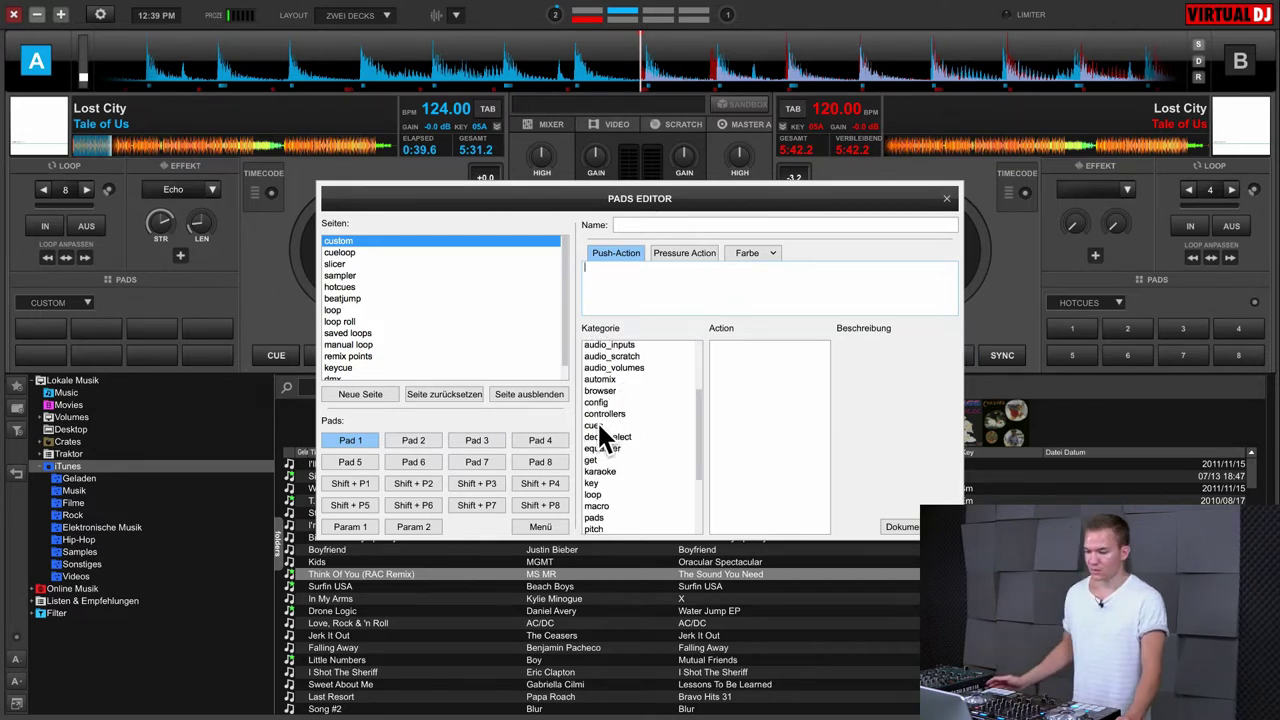
{"action": "left_click", "coordinate": [598, 426]}
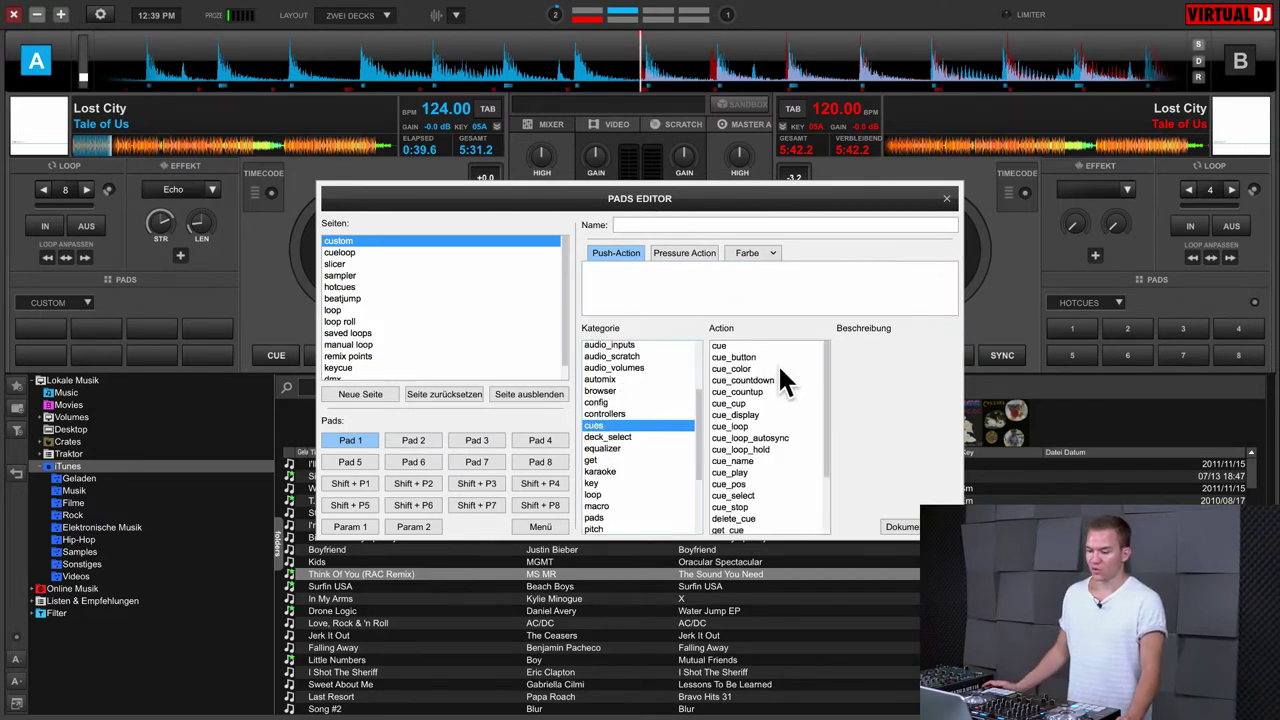
{"action": "scroll", "coordinate": [778, 363], "scroll_direction": "down", "scroll_amount": 3}
{"action": "scroll", "coordinate": [760, 380], "scroll_direction": "up", "scroll_amount": 3}
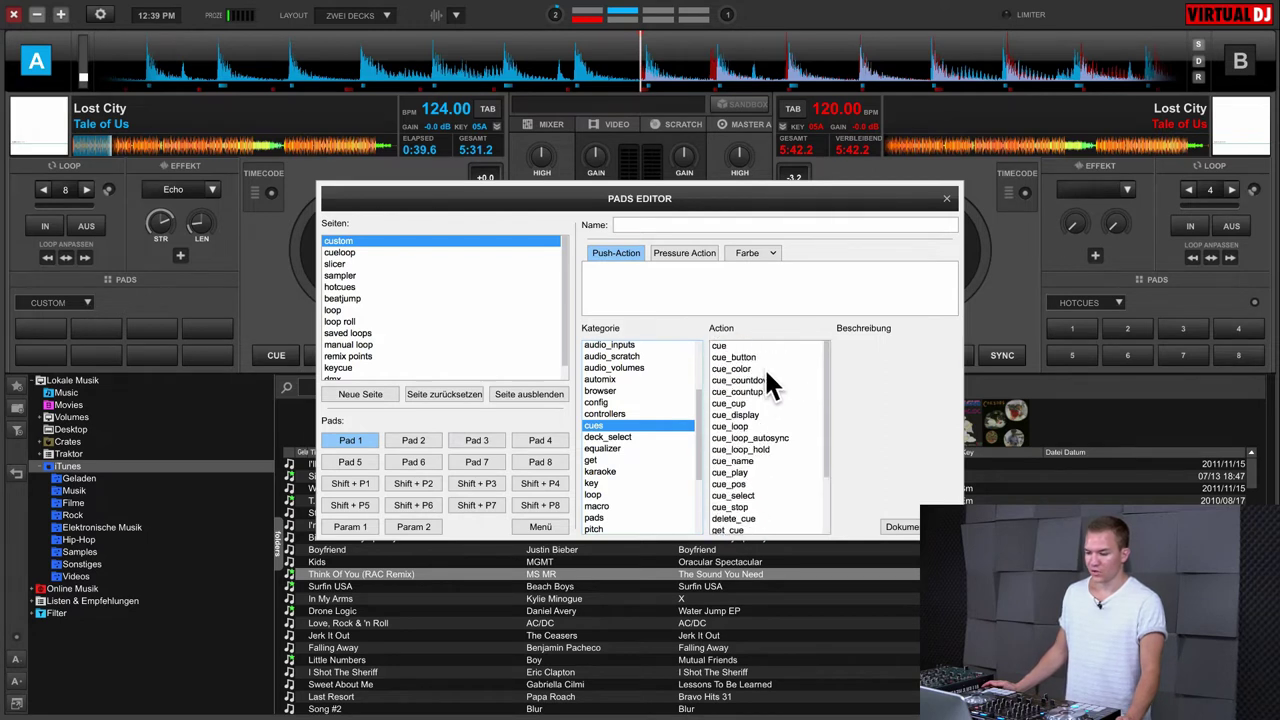
{"action": "left_click", "coordinate": [768, 347]}
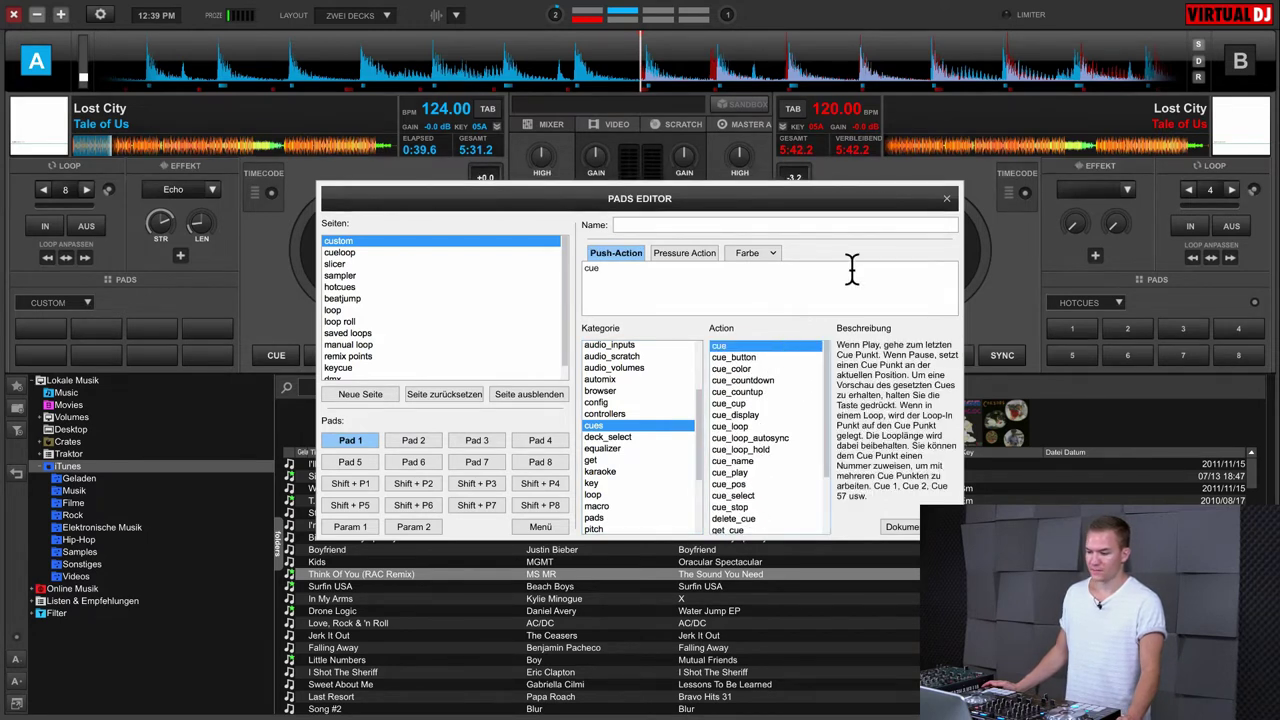
{"action": "left_click", "coordinate": [946, 198]}
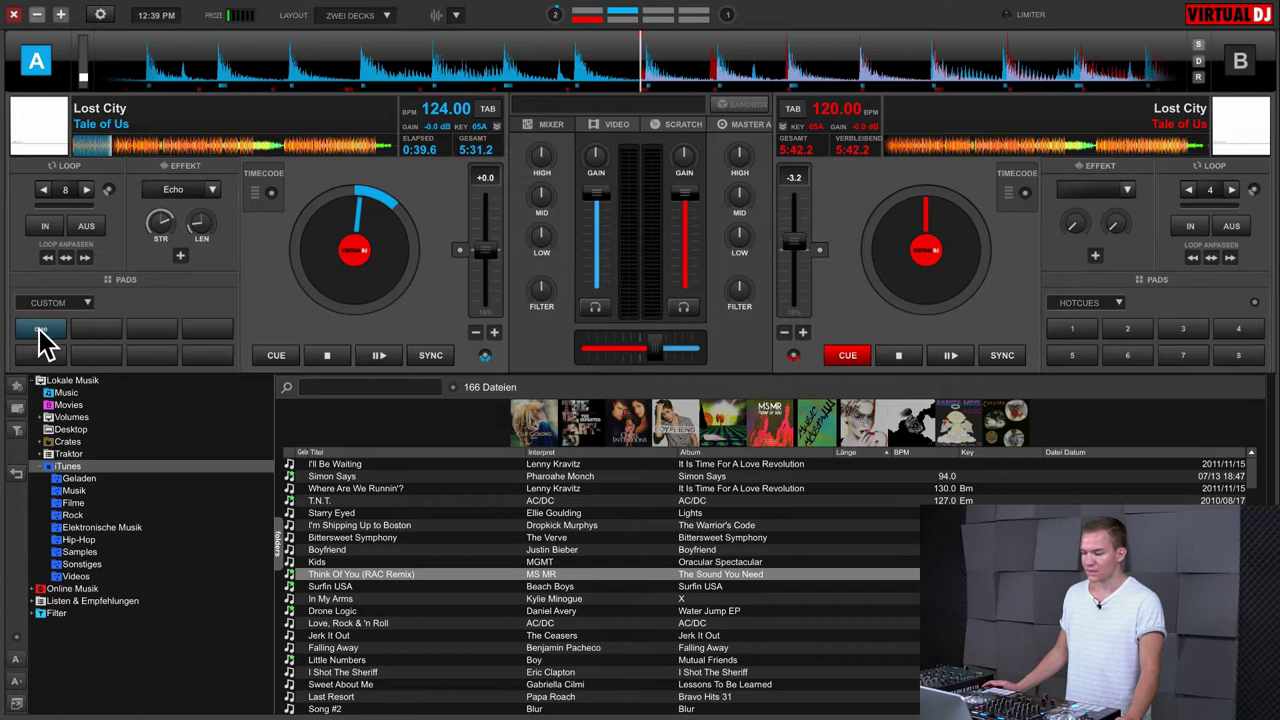
Set deck A's pads to the cueloop page, start a cue loop on pad 3 and shorten it to 4 beats
{"action": "left_click", "coordinate": [66, 303]}
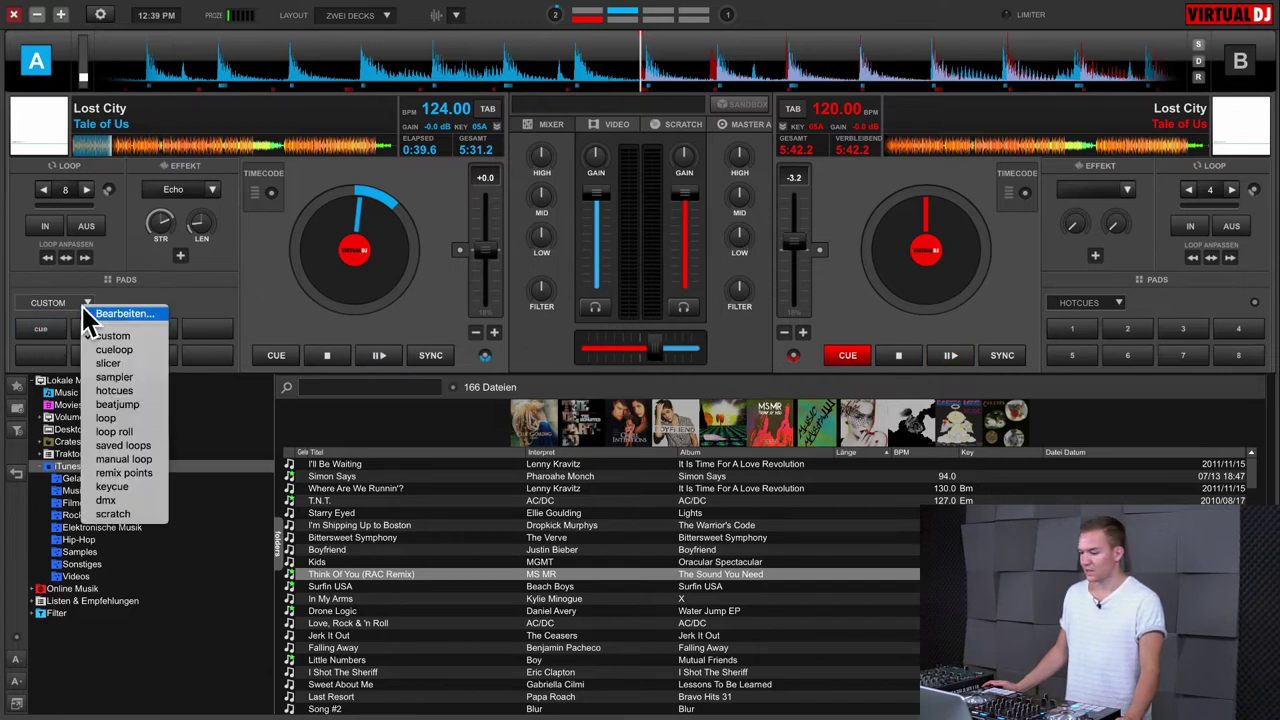
{"action": "left_click", "coordinate": [117, 337]}
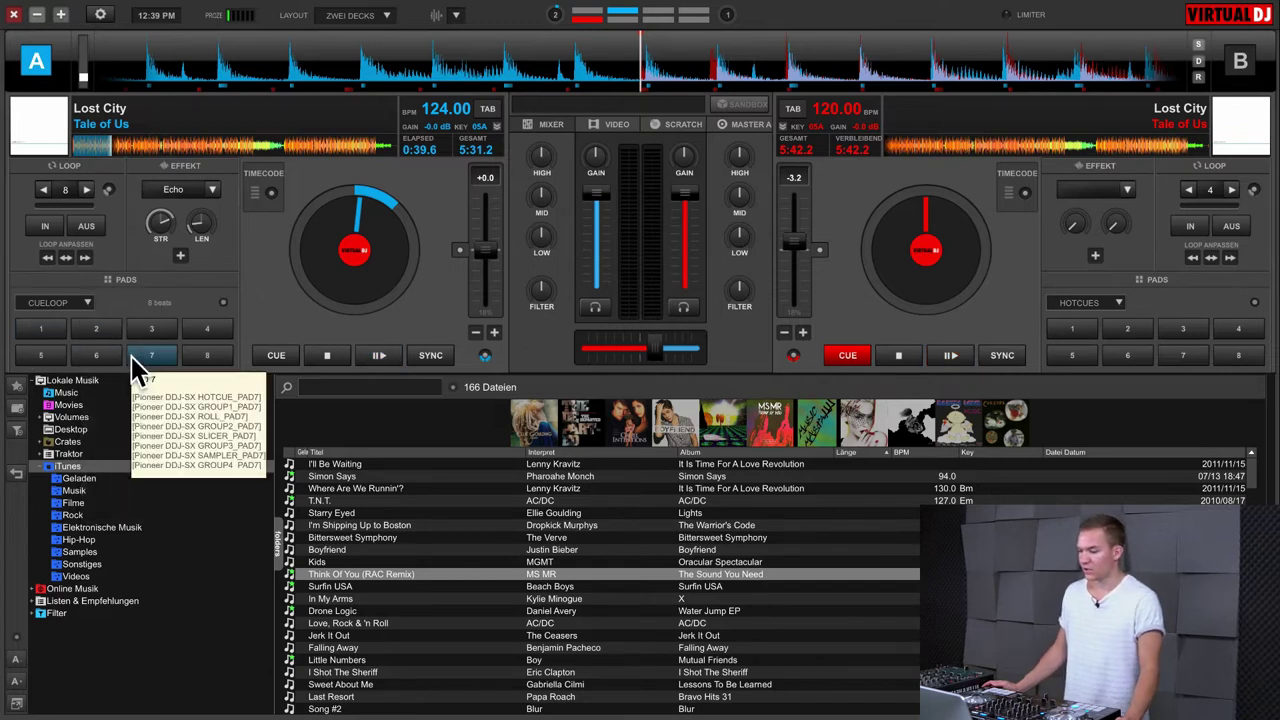
{"action": "left_click", "coordinate": [160, 357]}
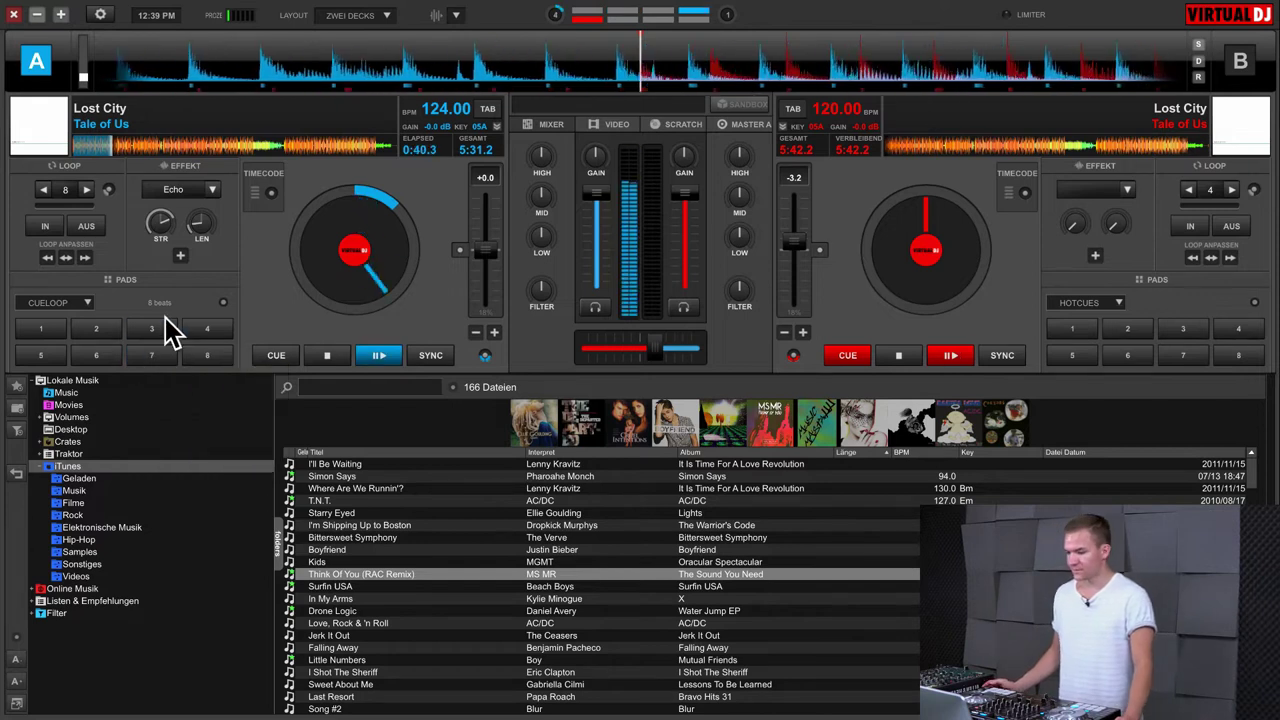
{"action": "left_click", "coordinate": [151, 332]}
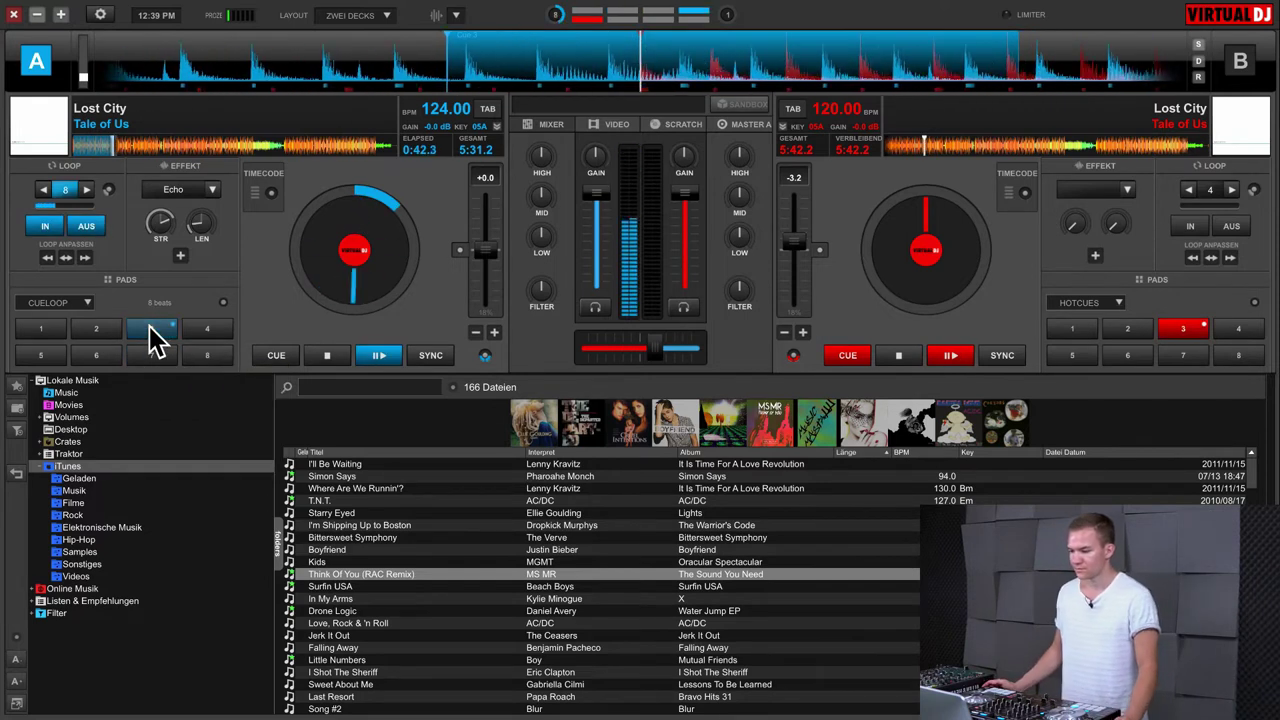
{"action": "left_click", "coordinate": [43, 192]}
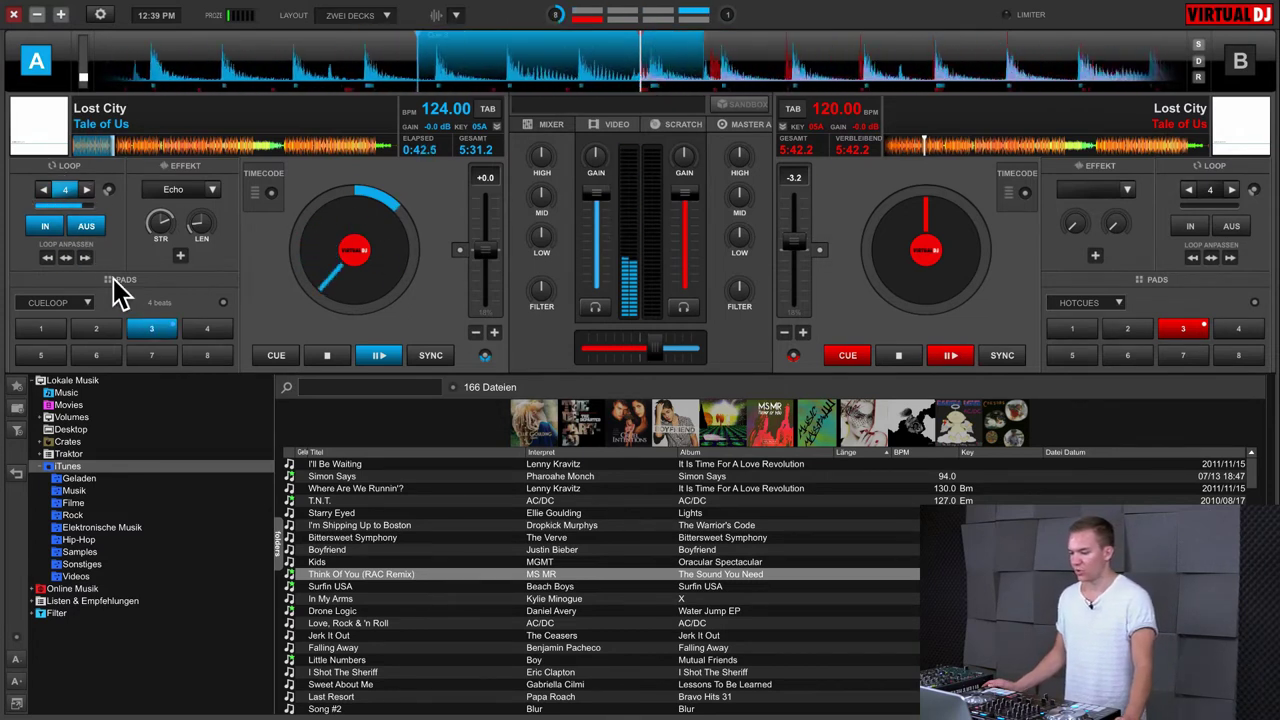
Set deck A's pads to the slicer page and trigger slice 5
{"action": "left_click", "coordinate": [86, 302]}
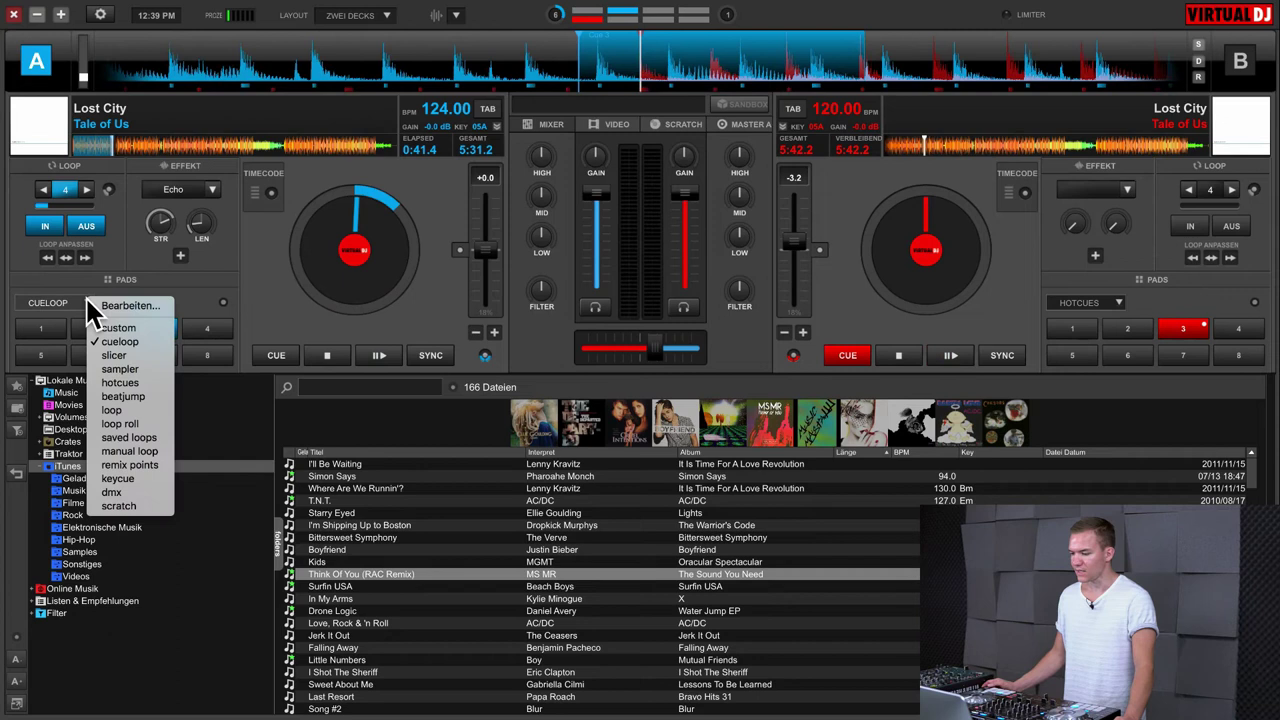
{"action": "left_click", "coordinate": [132, 352]}
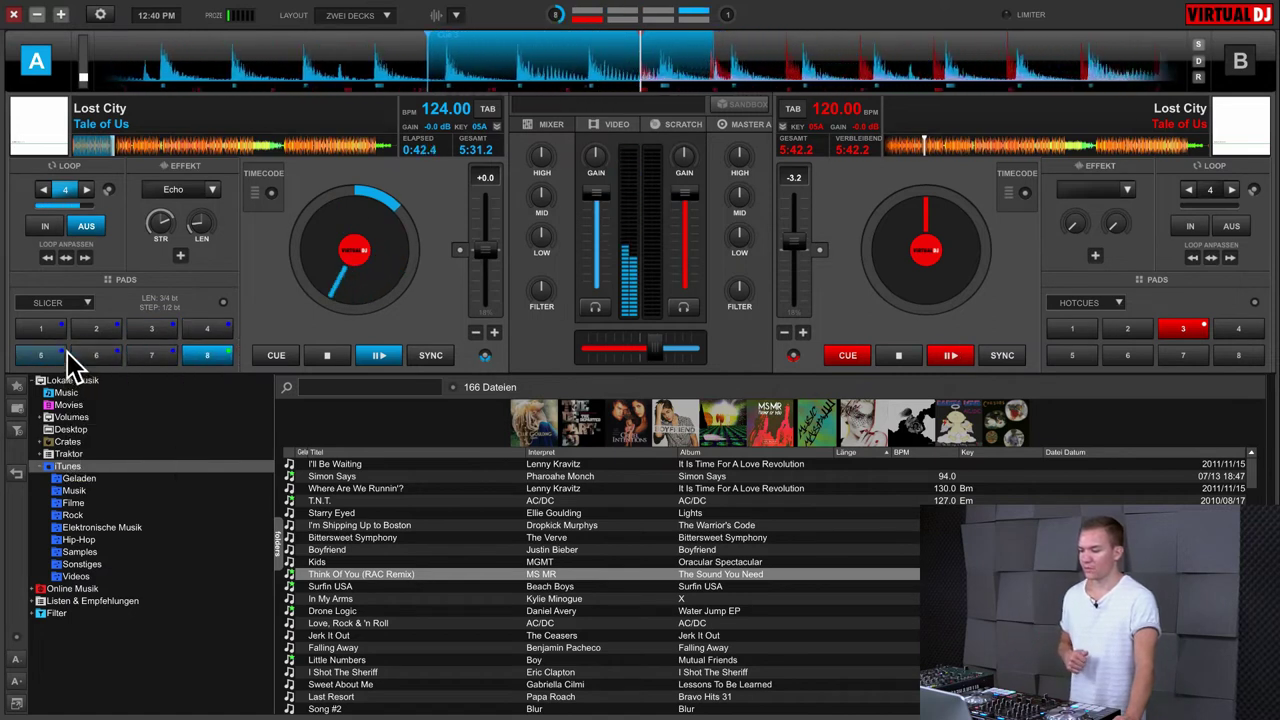
{"action": "left_click", "coordinate": [77, 356]}
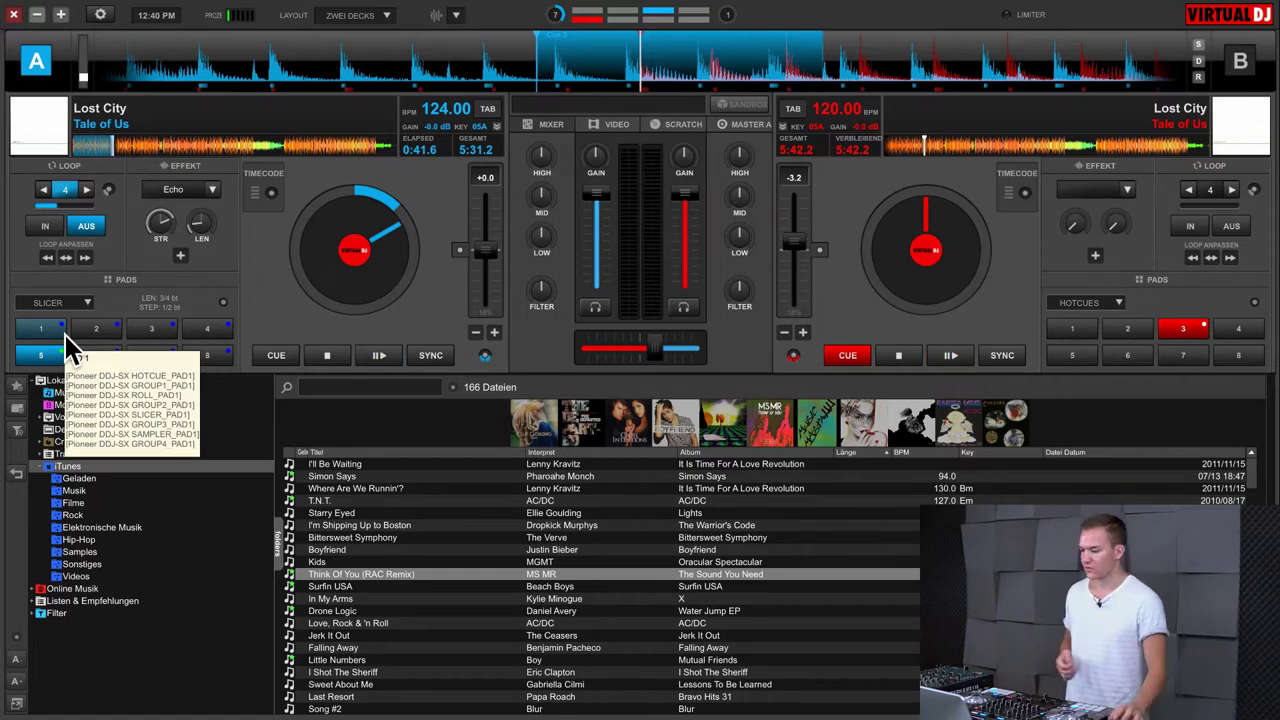
Set deck A's pads to the sampler page, using the Audio FX bank chosen in the sideview sampler, and play the Air Horn sample
{"action": "left_click", "coordinate": [87, 304]}
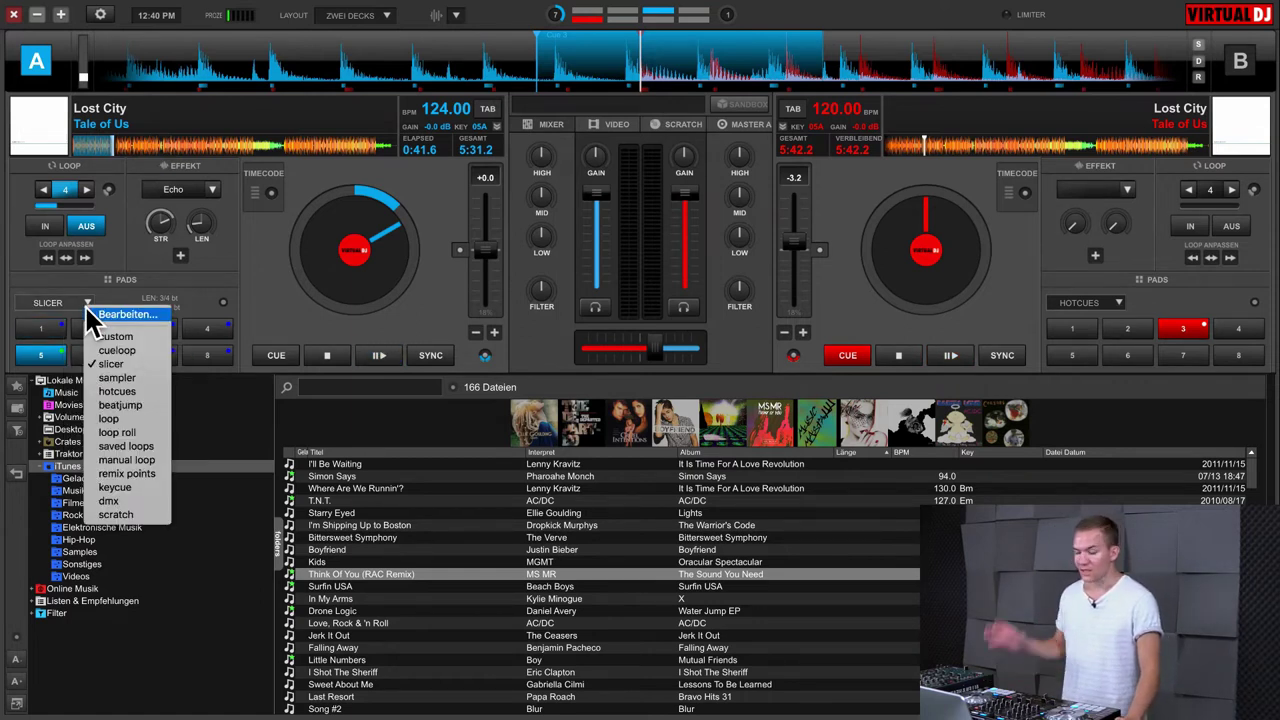
{"action": "left_click", "coordinate": [127, 378]}
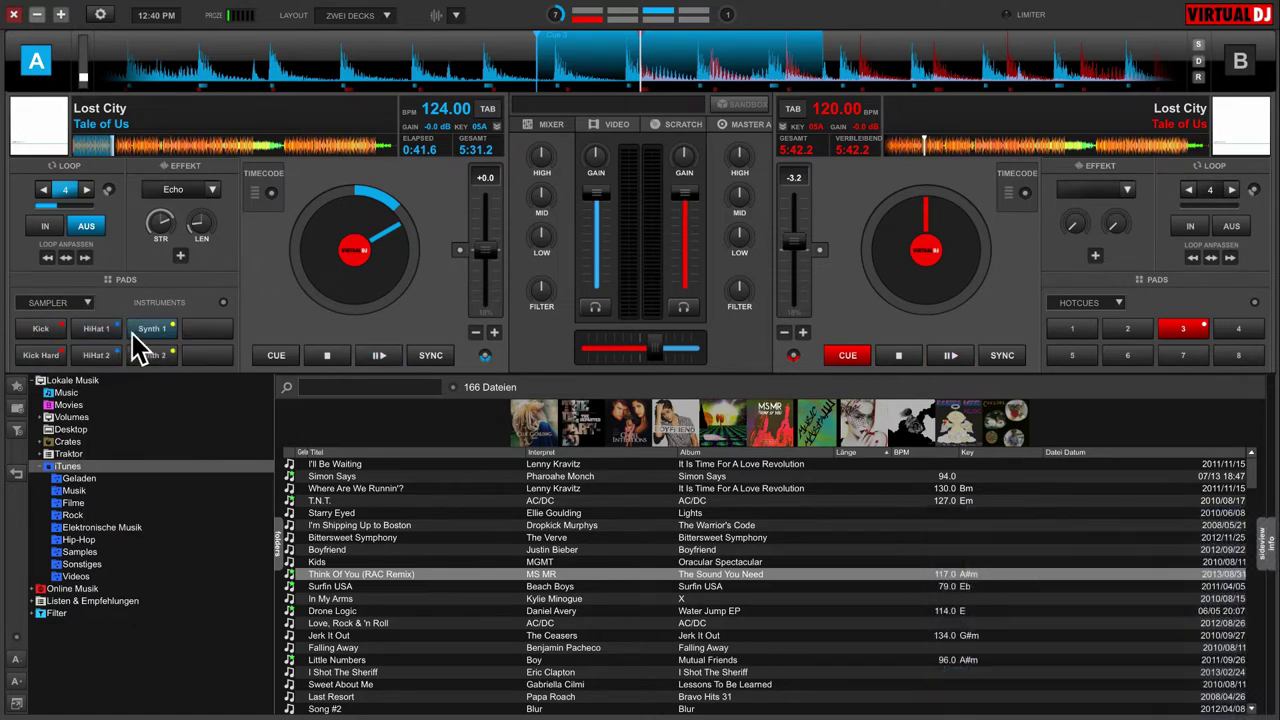
{"action": "left_click", "coordinate": [1264, 568]}
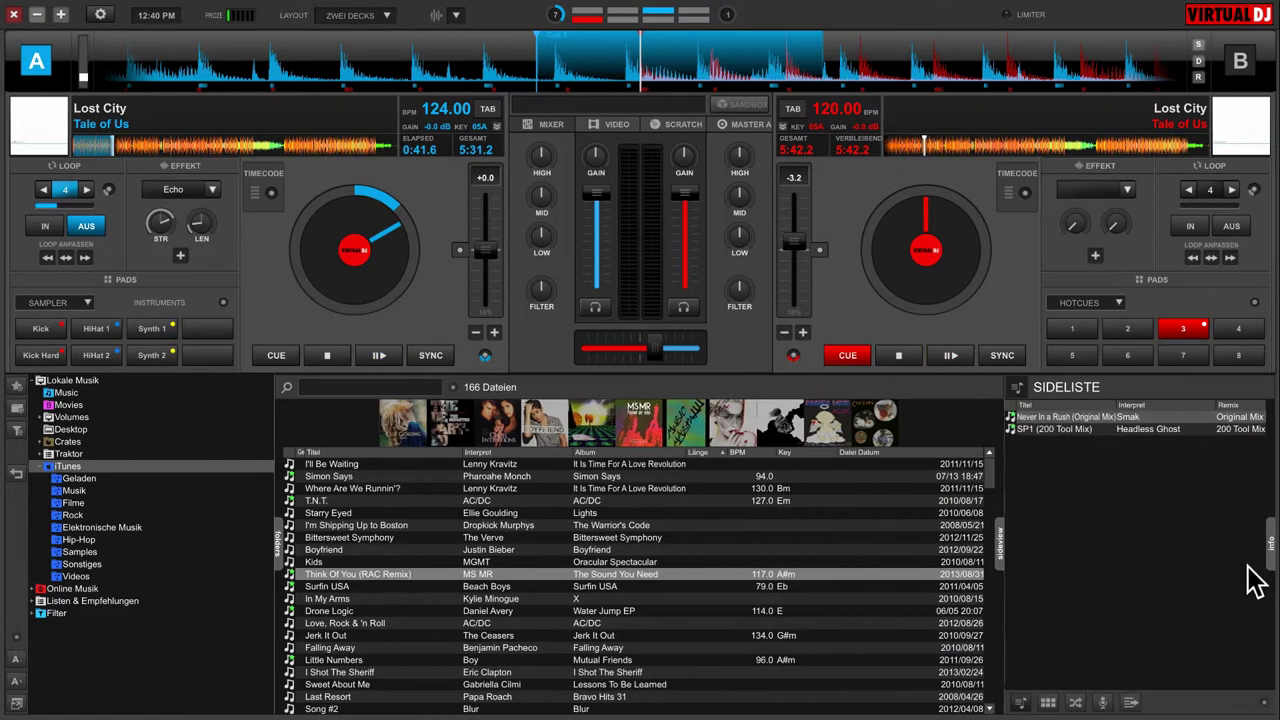
{"action": "left_click", "coordinate": [1020, 702]}
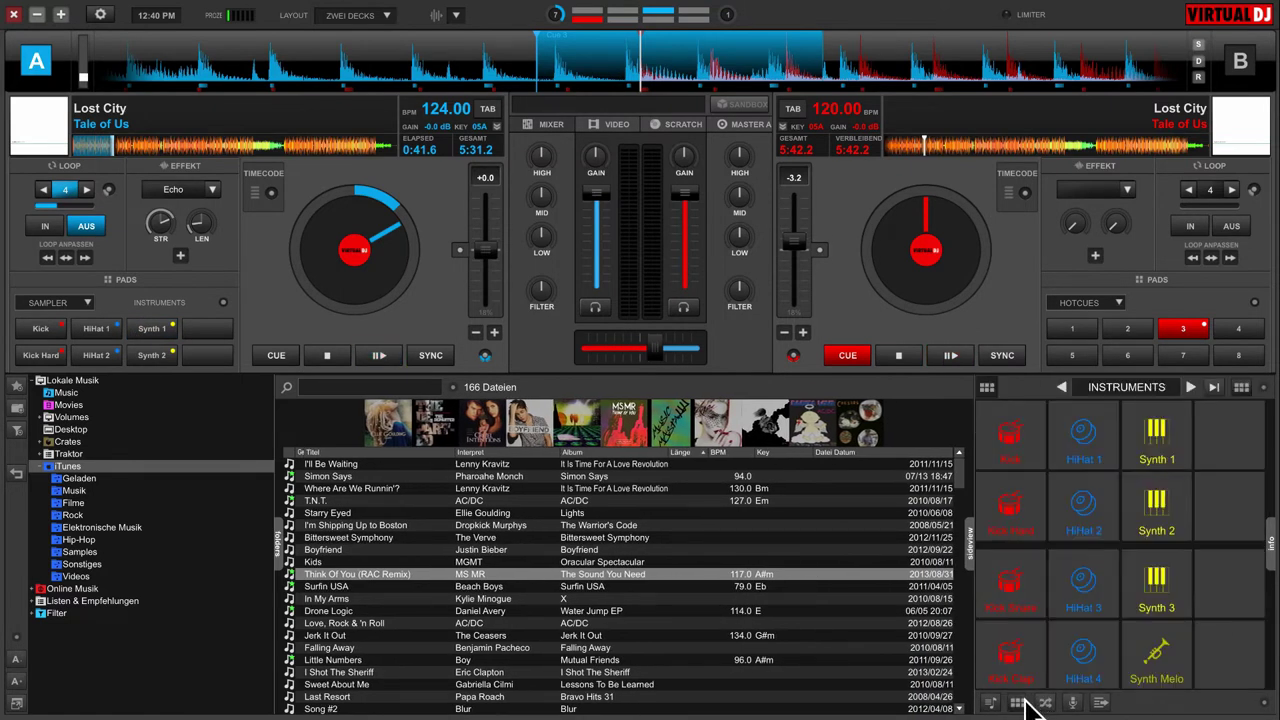
{"action": "left_click", "coordinate": [1061, 387]}
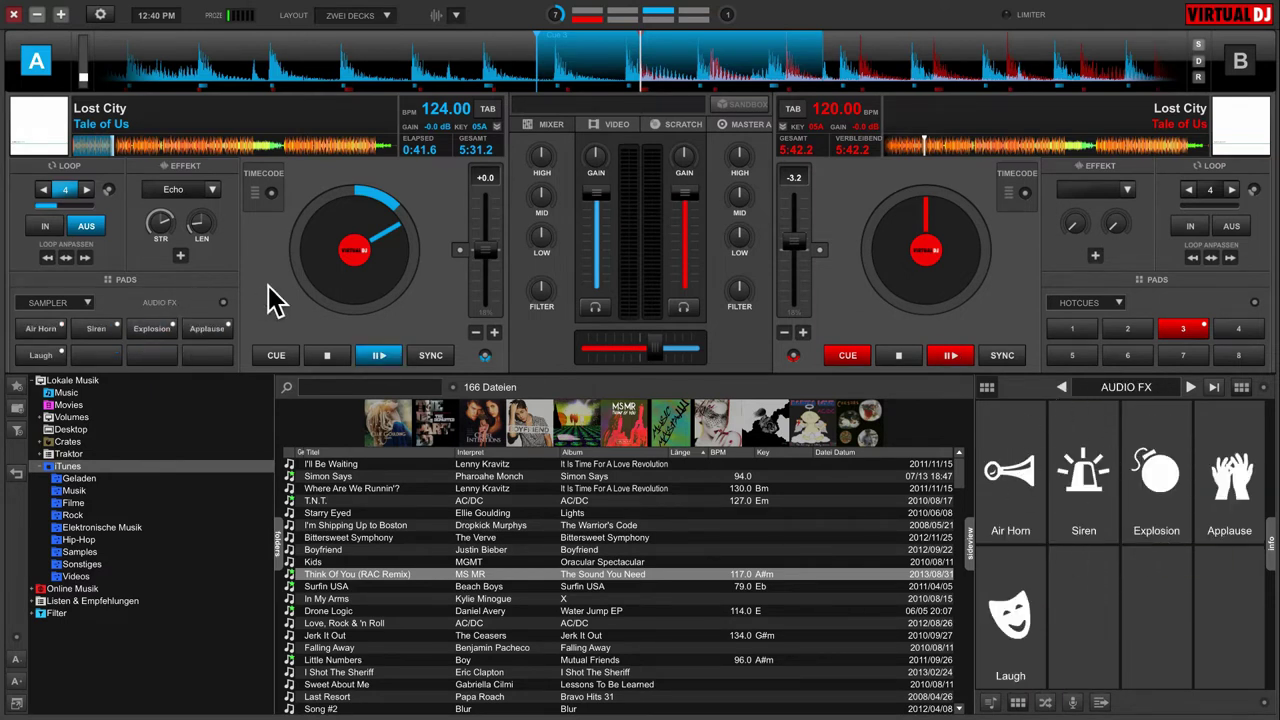
{"action": "key", "text": "1"}
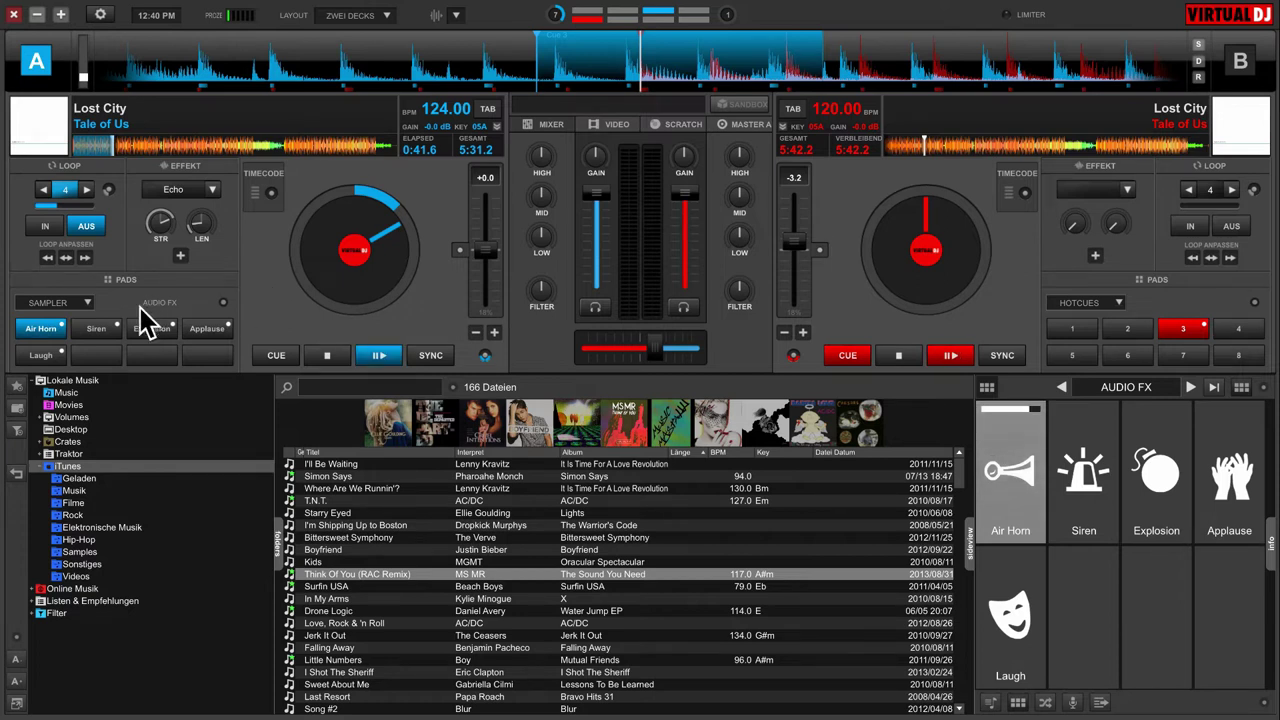
Set deck A's pads to the hotcues page and release the deck's active loop
{"action": "right_click", "coordinate": [100, 335]}
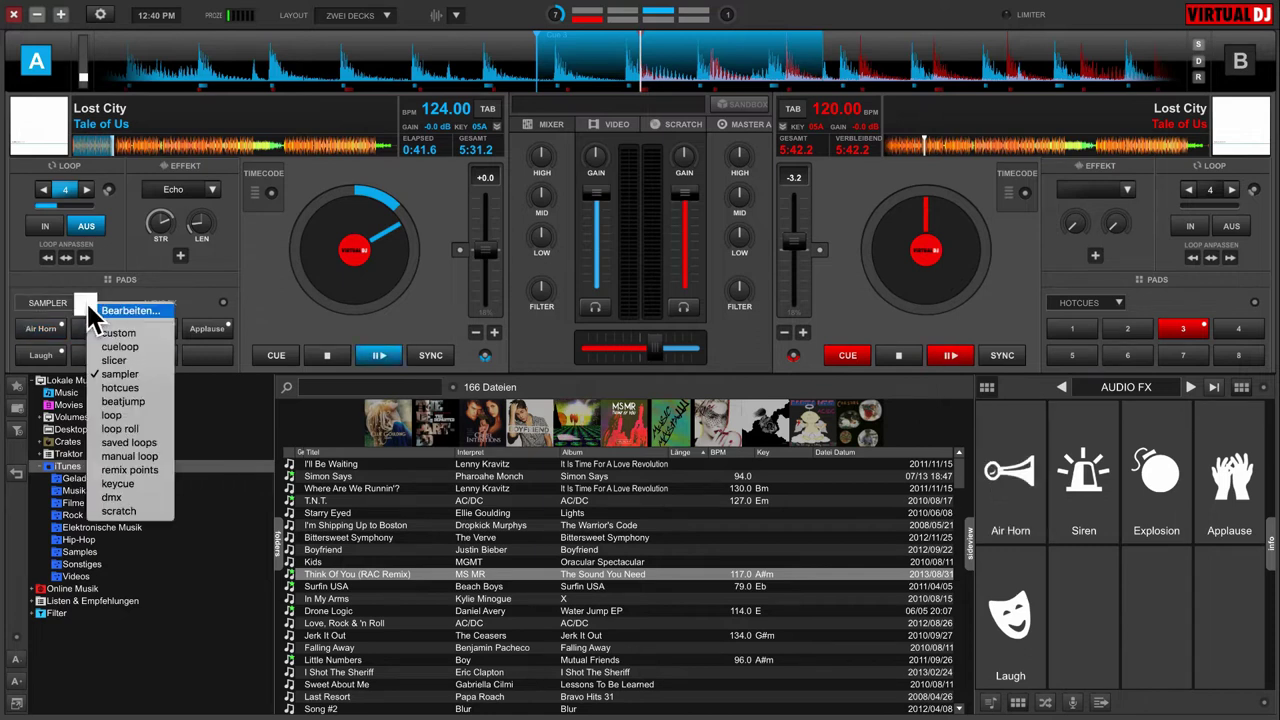
{"action": "left_click", "coordinate": [115, 383]}
{"action": "left_click", "coordinate": [80, 302]}
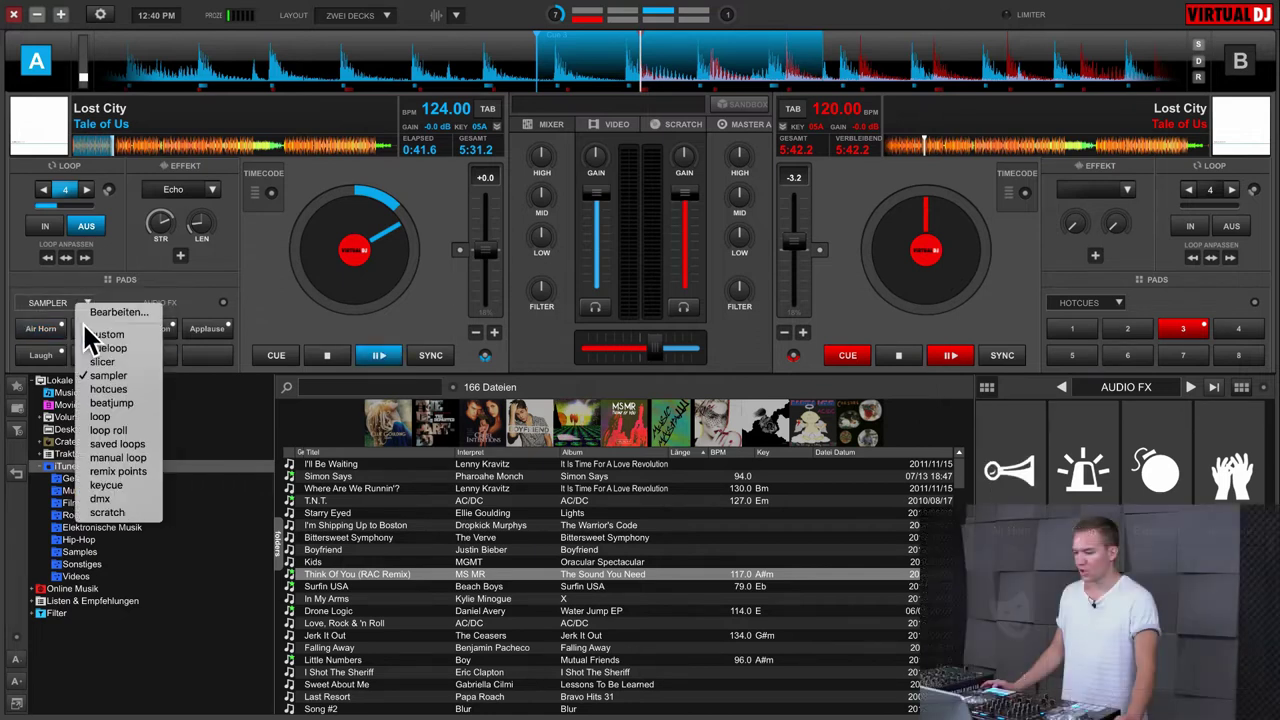
{"action": "left_click", "coordinate": [114, 398]}
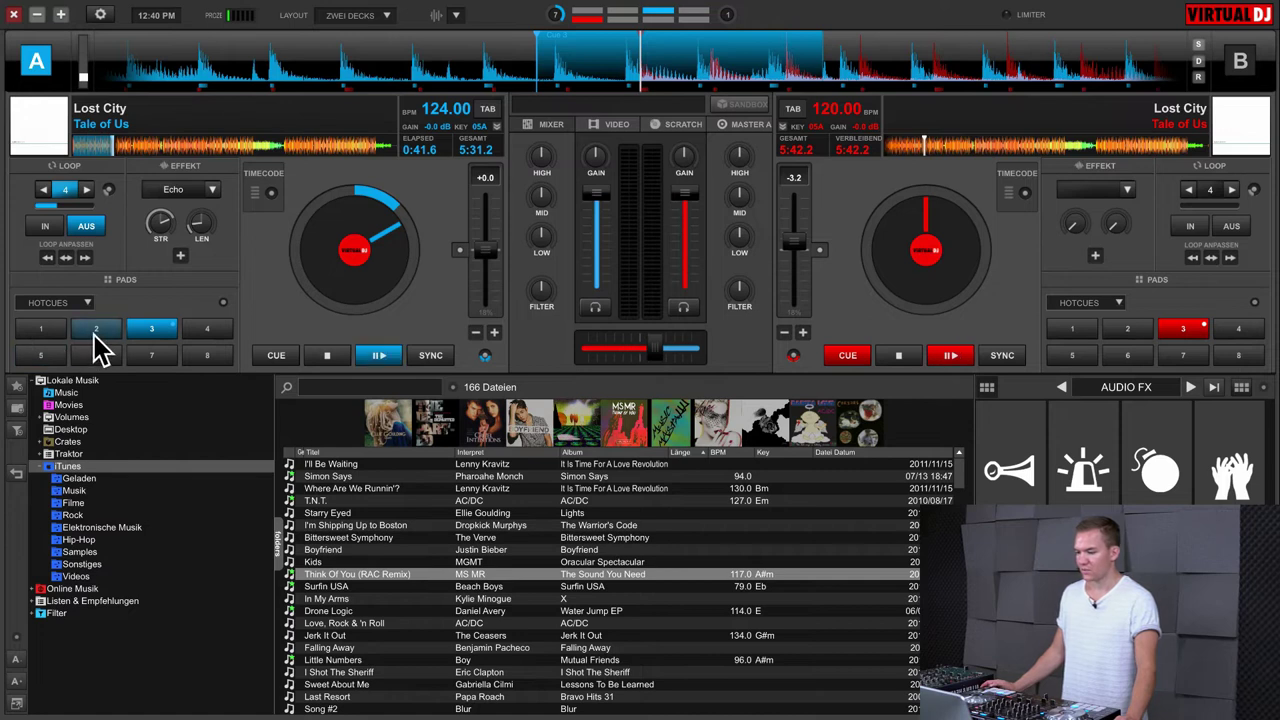
{"action": "left_click", "coordinate": [68, 192]}
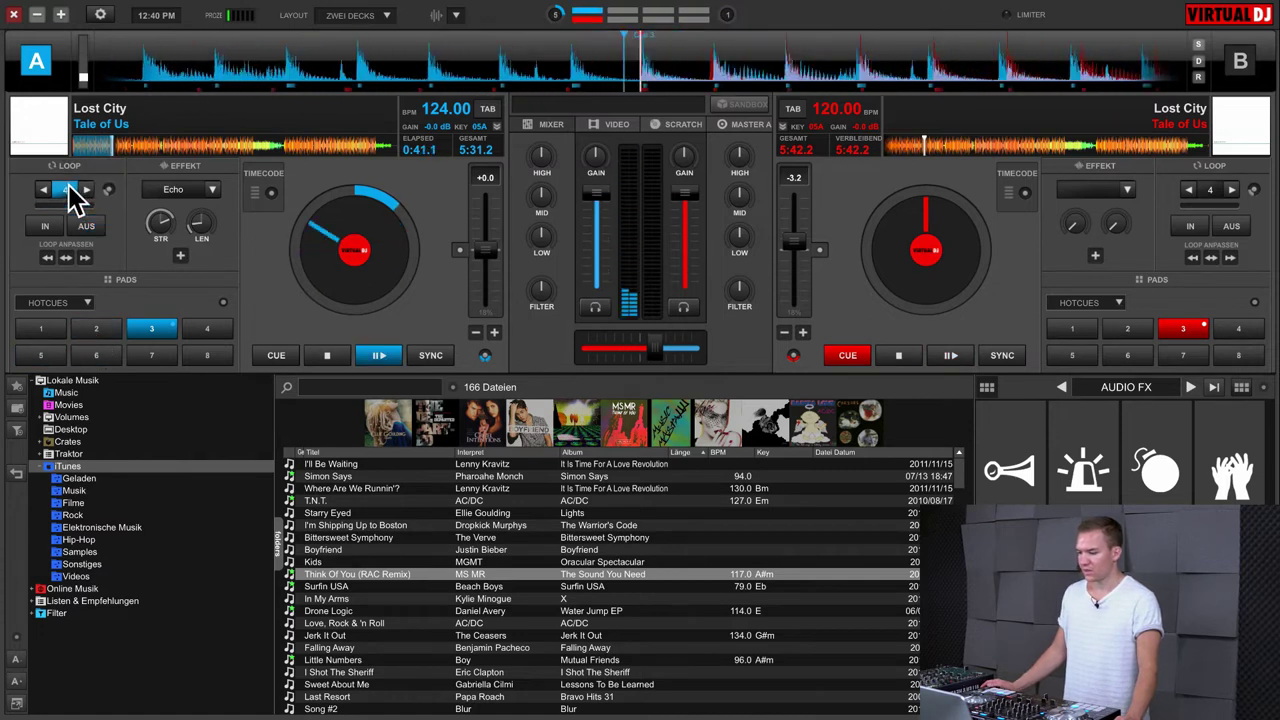
Store hotcue 2 in deck A's playing track and jump back to it
{"action": "left_click", "coordinate": [100, 333]}
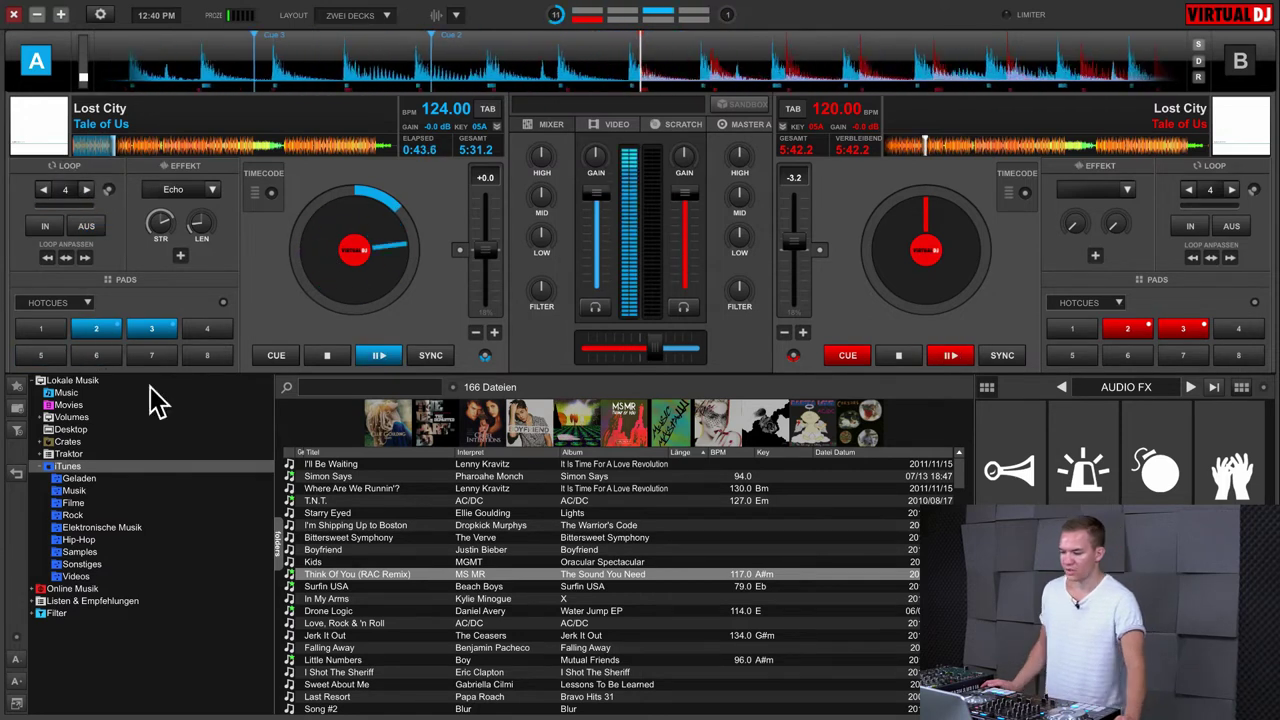
{"action": "left_click", "coordinate": [108, 336]}
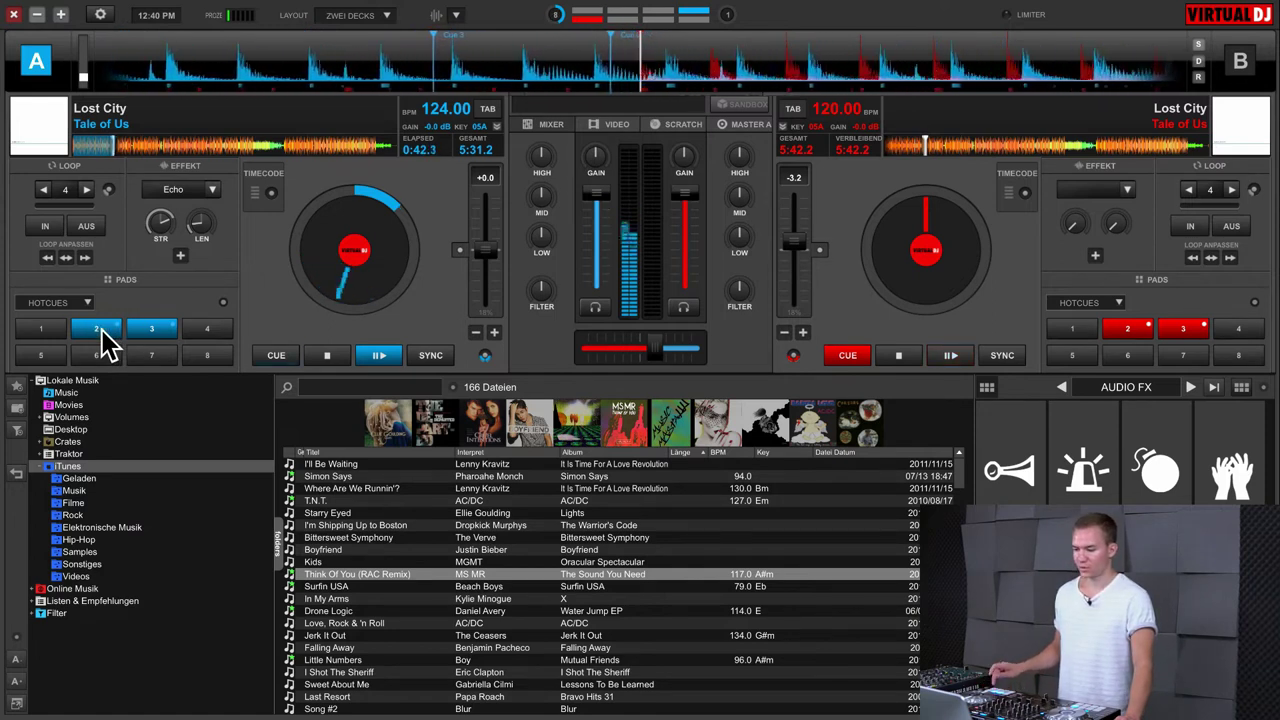
{"action": "left_click", "coordinate": [104, 336]}
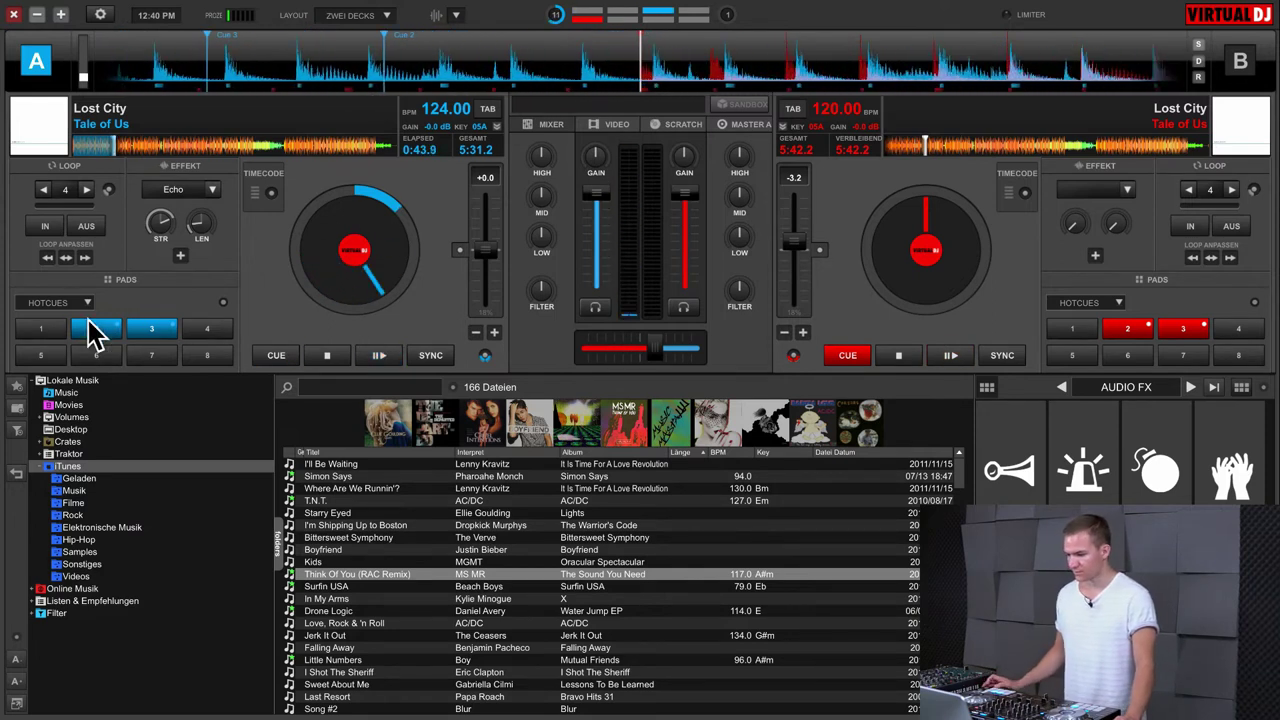
Set deck A's pads to the beatjump page and jump backward in 2-beat steps
{"action": "right_click", "coordinate": [95, 335]}
{"action": "left_click", "coordinate": [112, 418]}
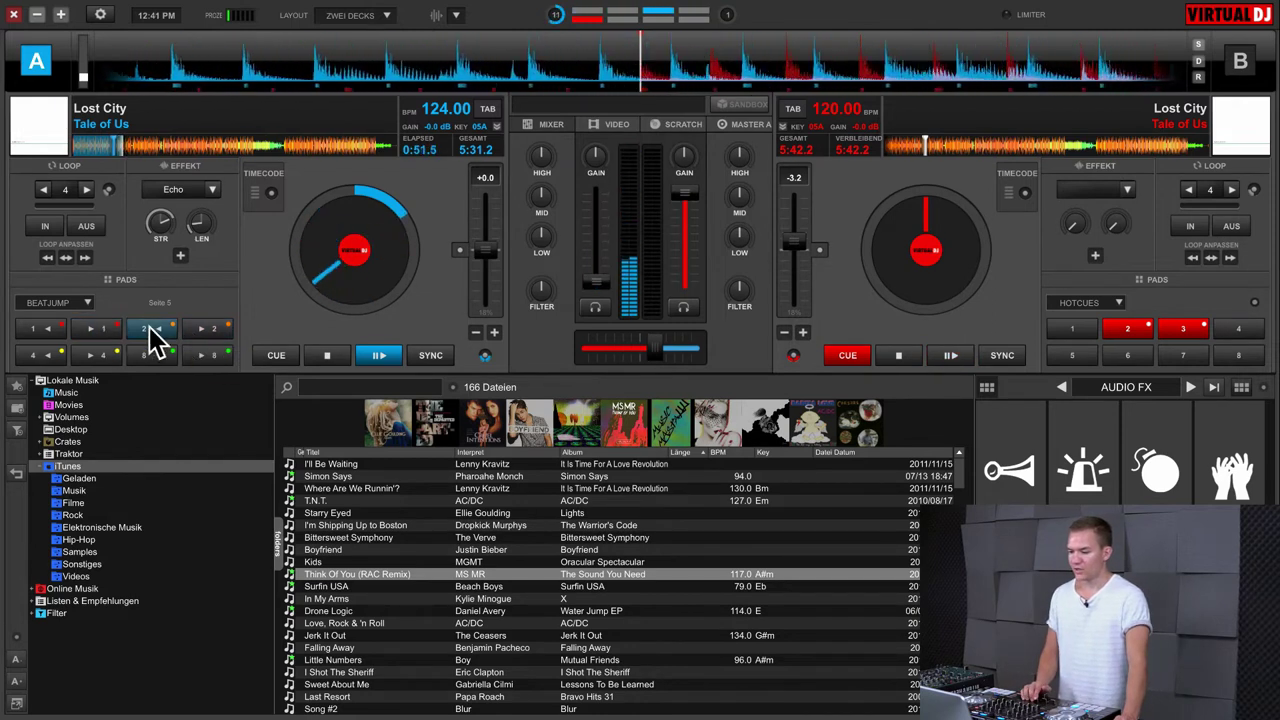
{"action": "left_click", "coordinate": [150, 334]}
{"action": "left_click", "coordinate": [156, 333]}
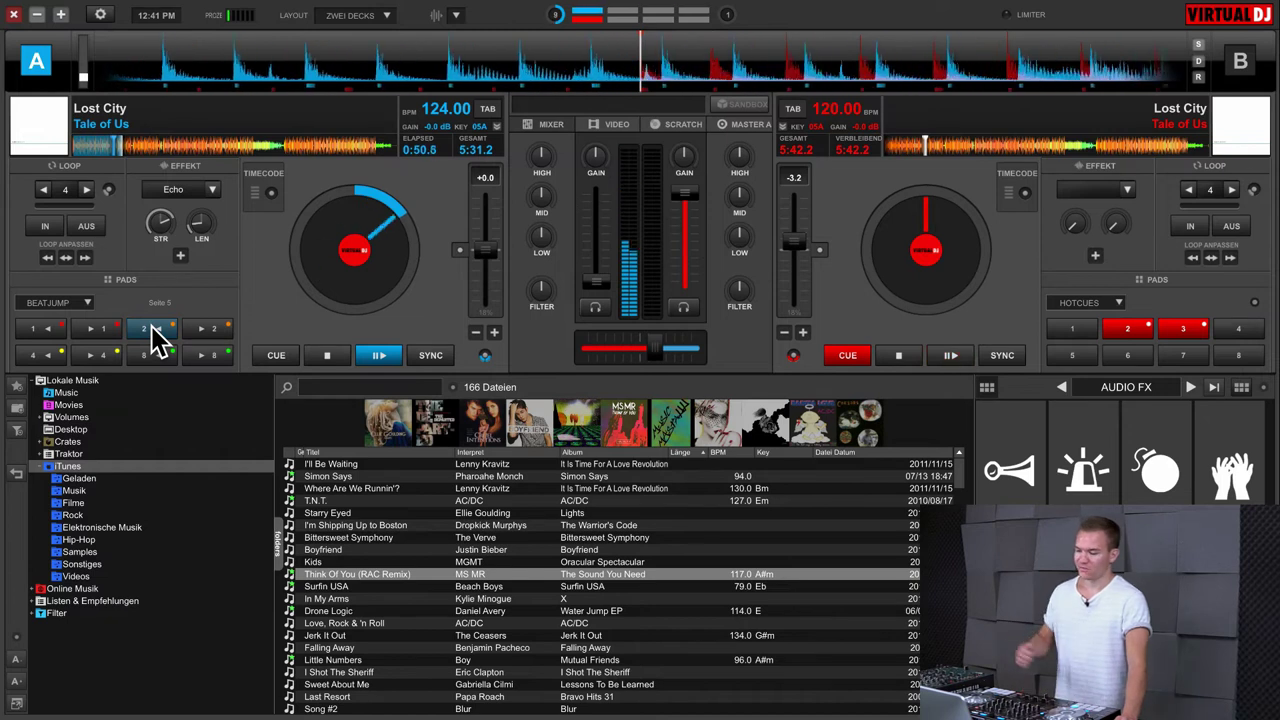
Jump forward on deck A in 8-beat steps and in 1-beat steps
{"action": "left_click", "coordinate": [200, 356]}
{"action": "left_click", "coordinate": [201, 357]}
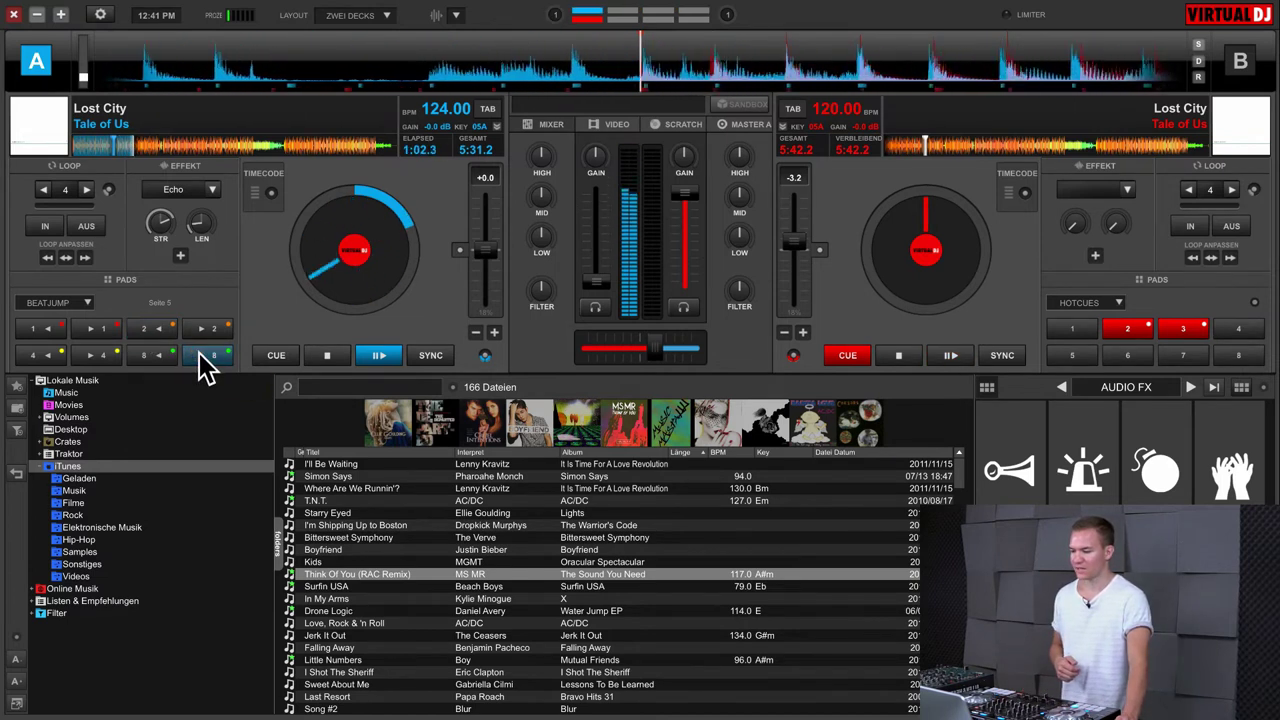
{"action": "left_click", "coordinate": [88, 330]}
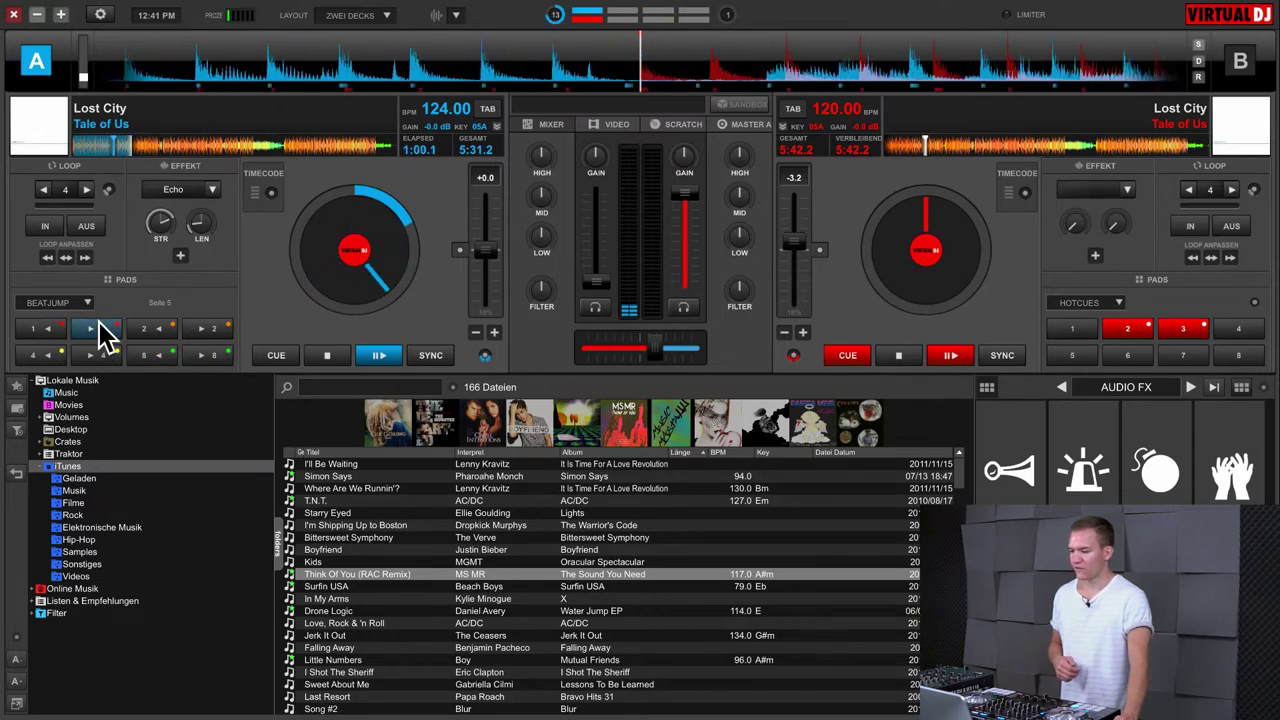
{"action": "left_click", "coordinate": [95, 332]}
{"action": "left_click", "coordinate": [101, 334]}
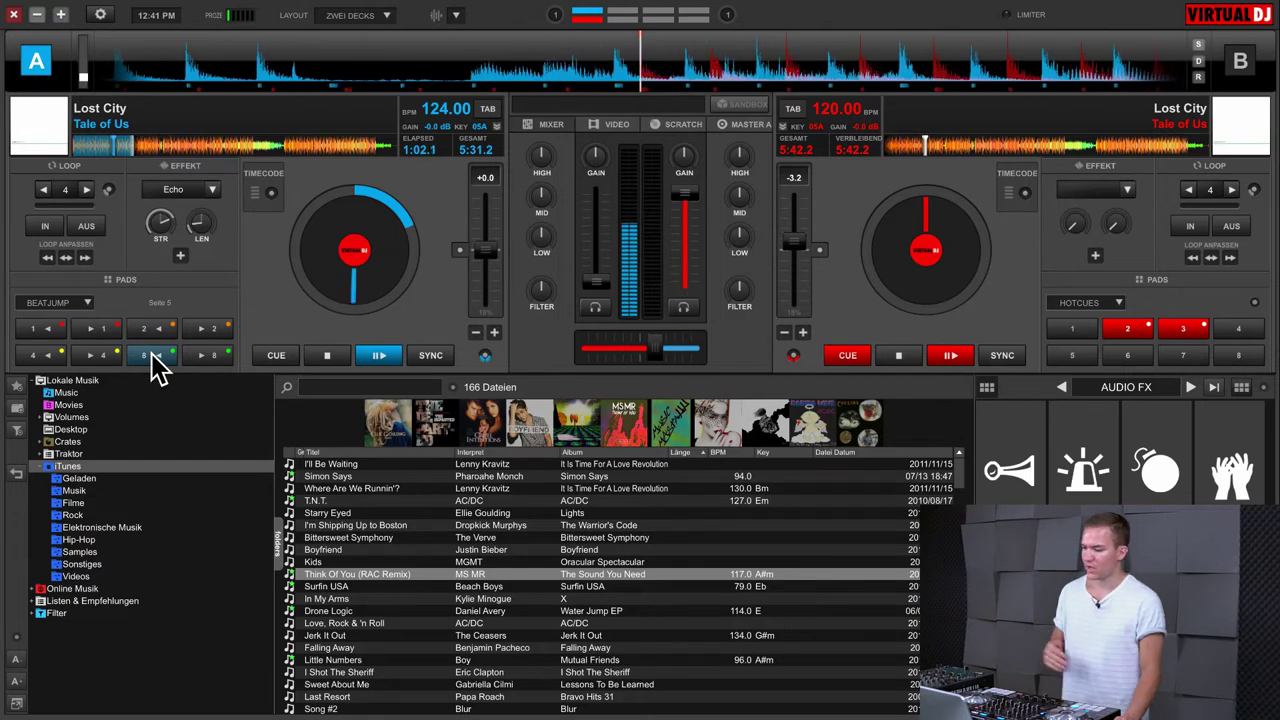
Set deck A's pads to the loop page and trigger 1/16-beat and 1/4-beat loops
{"action": "left_click", "coordinate": [87, 302]}
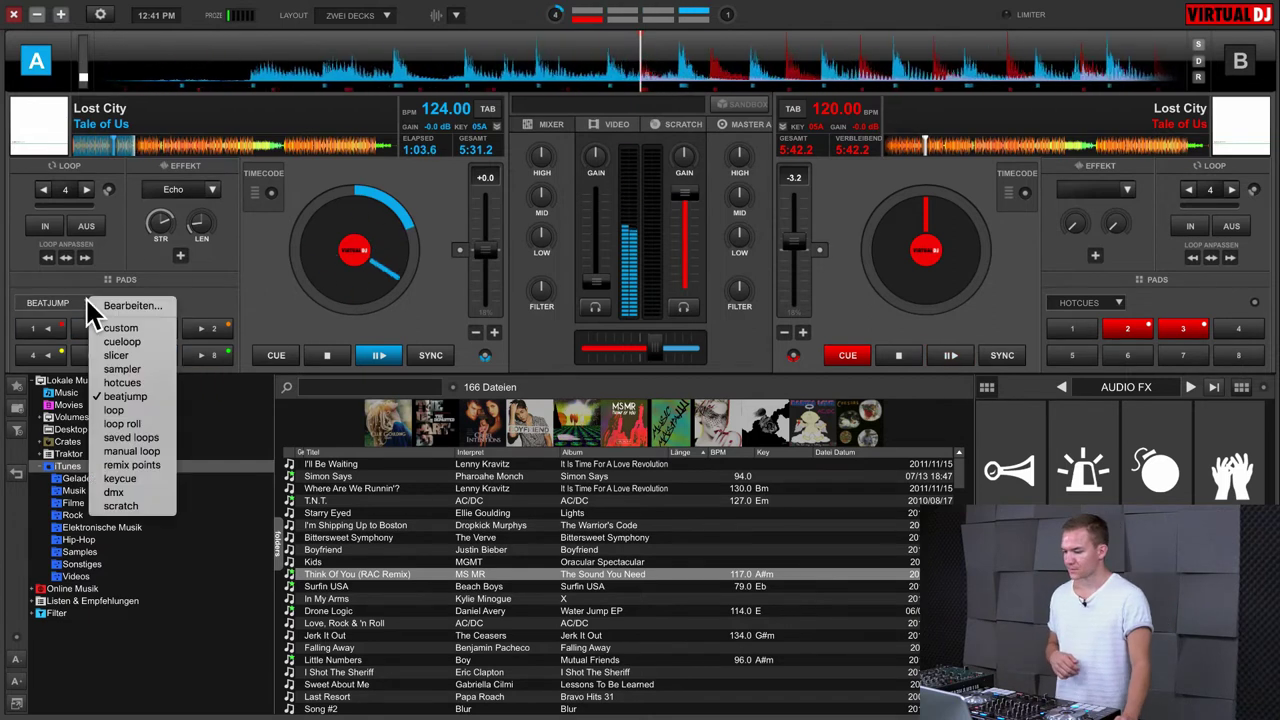
{"action": "left_click", "coordinate": [115, 410]}
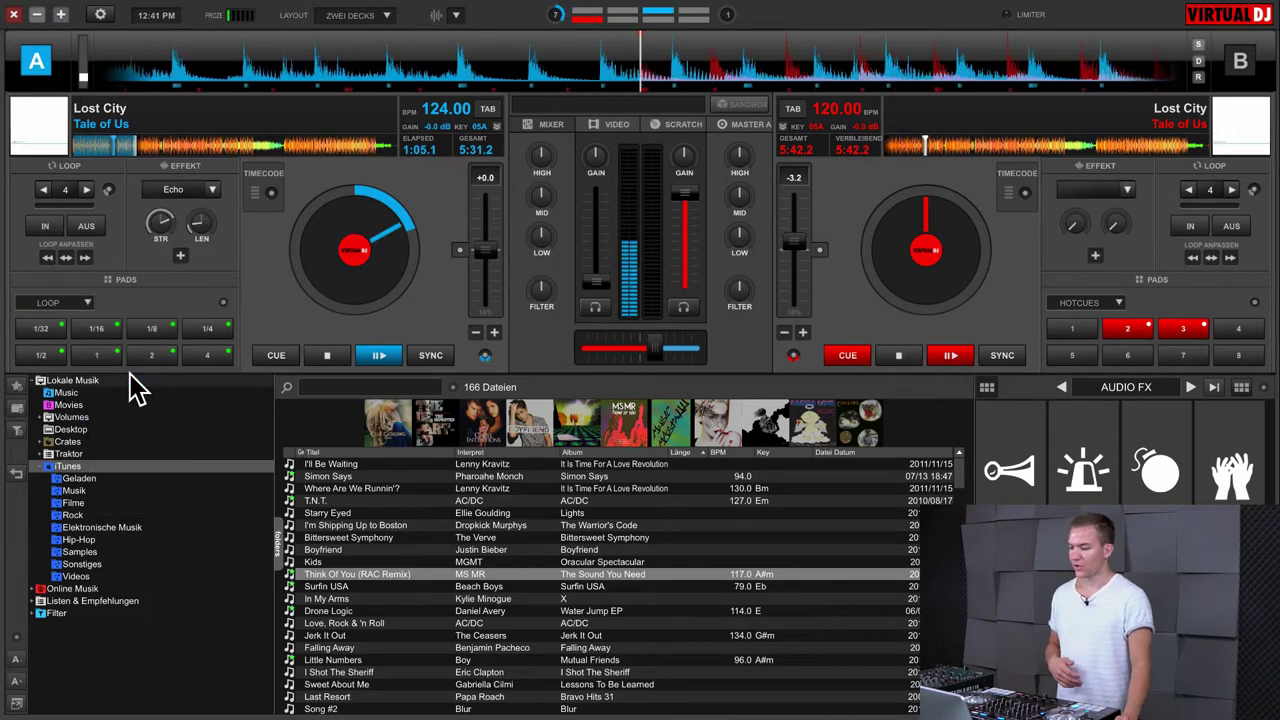
{"action": "left_click", "coordinate": [97, 332]}
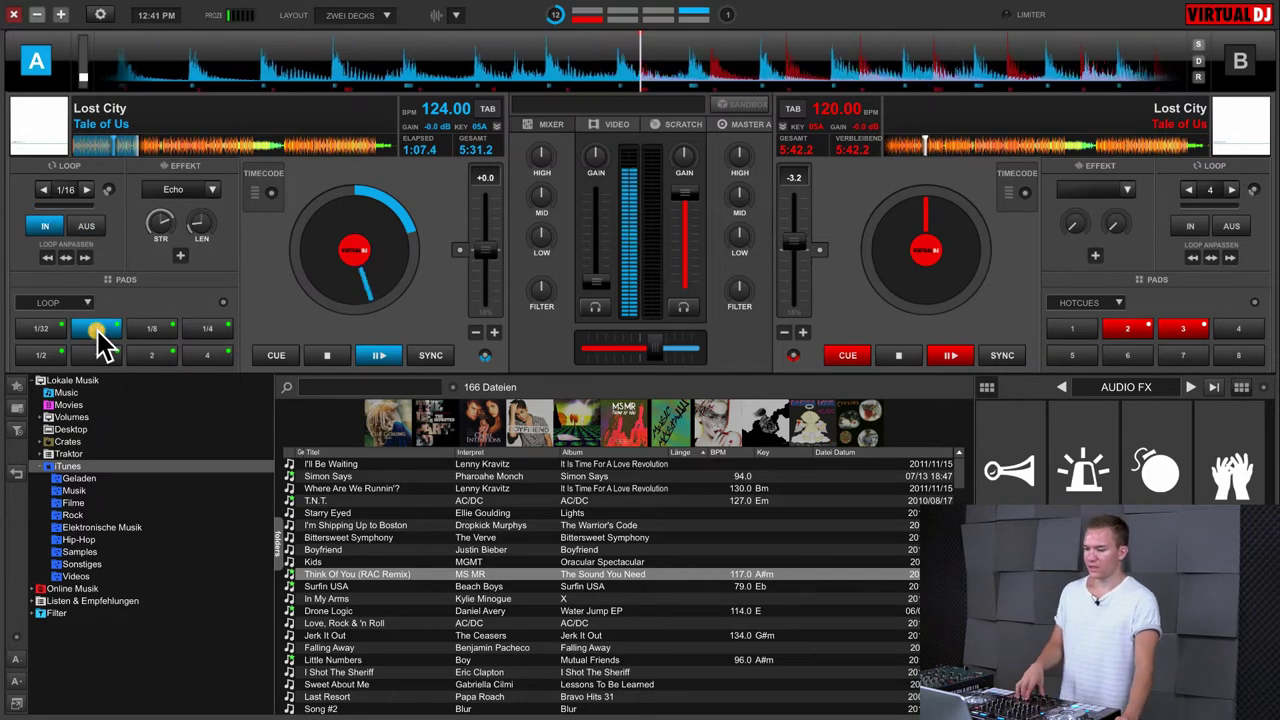
{"action": "left_click", "coordinate": [206, 332]}
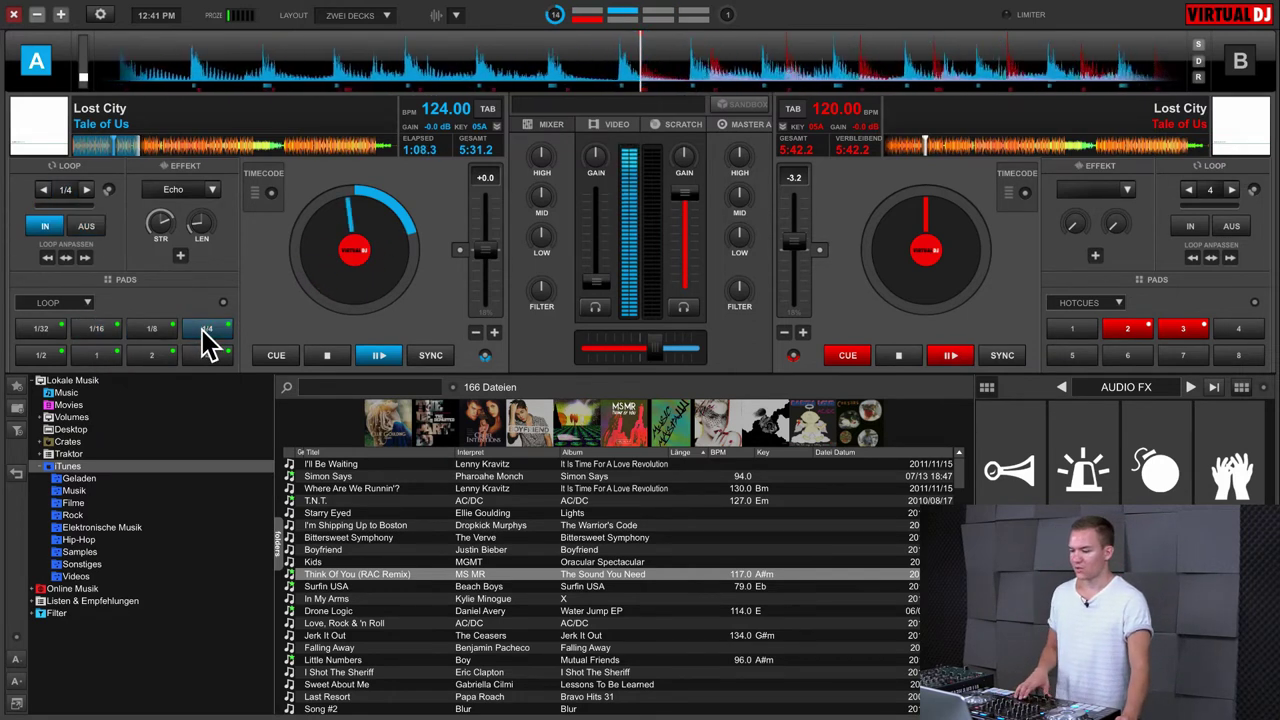
{"action": "left_click", "coordinate": [206, 332]}
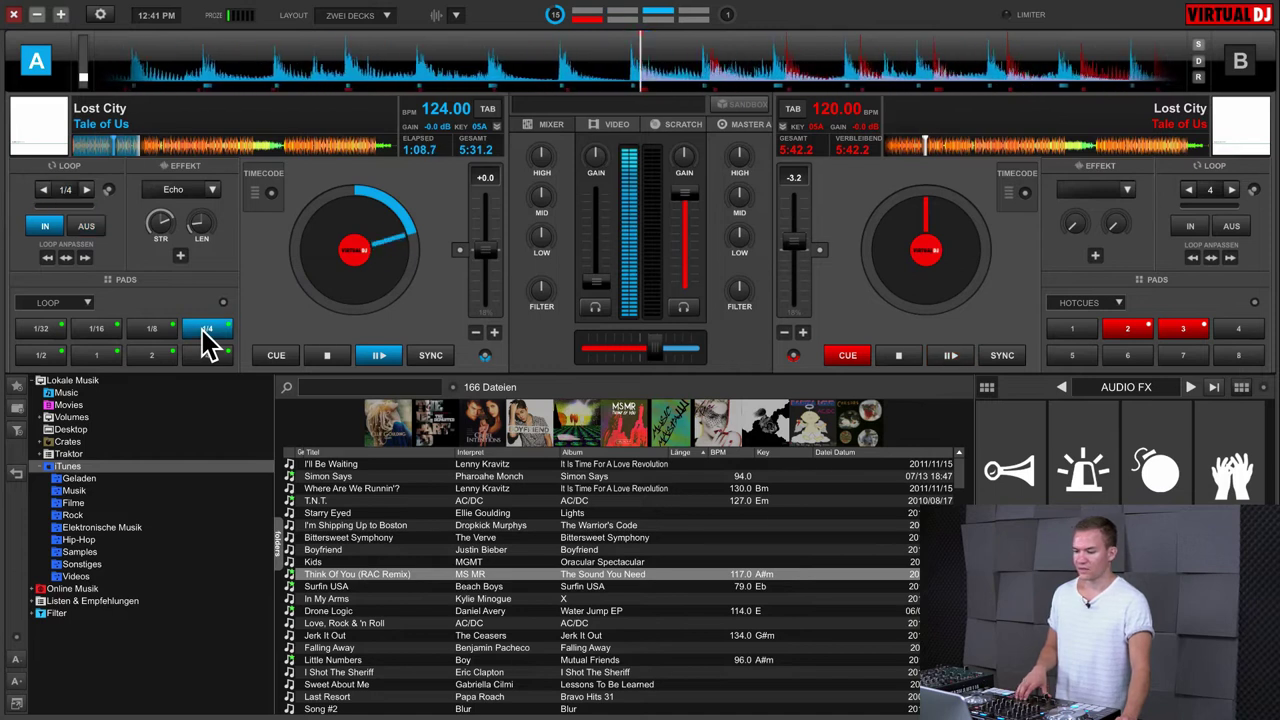
Set deck A's pads to the loop roll page and trigger 1/8-beat and 1/4-beat rolls
{"action": "left_click", "coordinate": [88, 300]}
{"action": "left_click", "coordinate": [125, 427]}
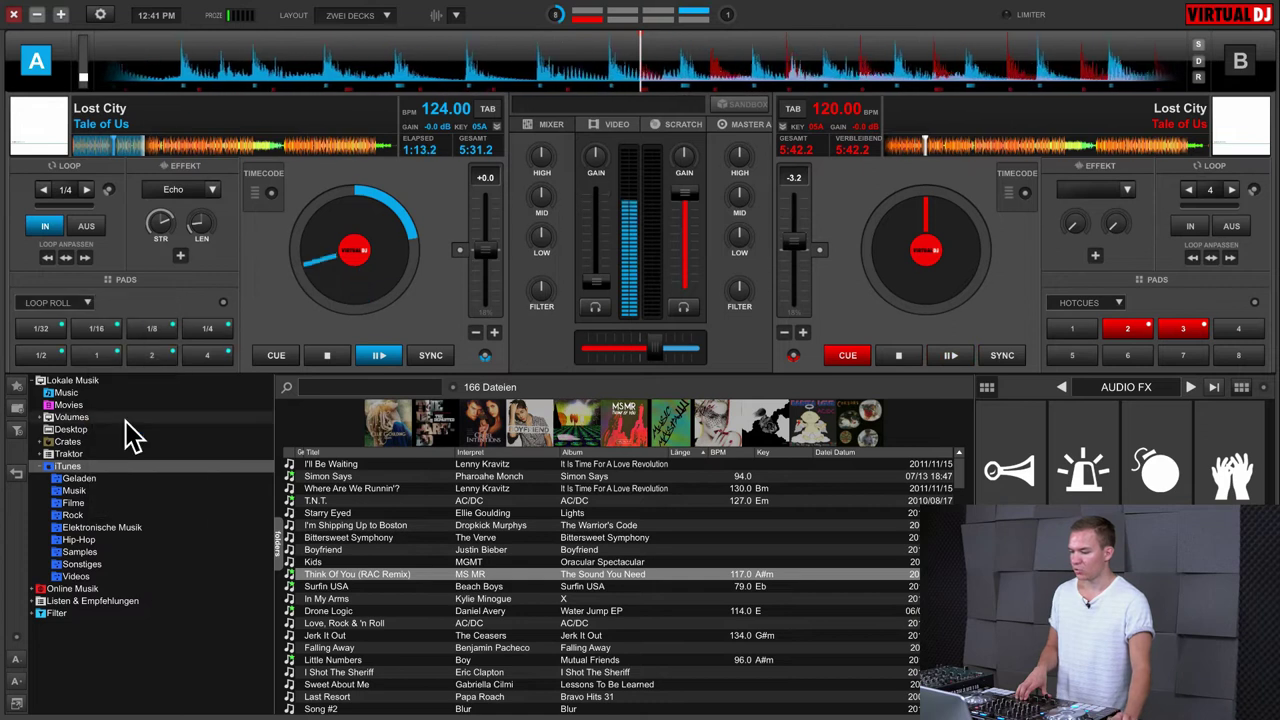
{"action": "left_click", "coordinate": [152, 332]}
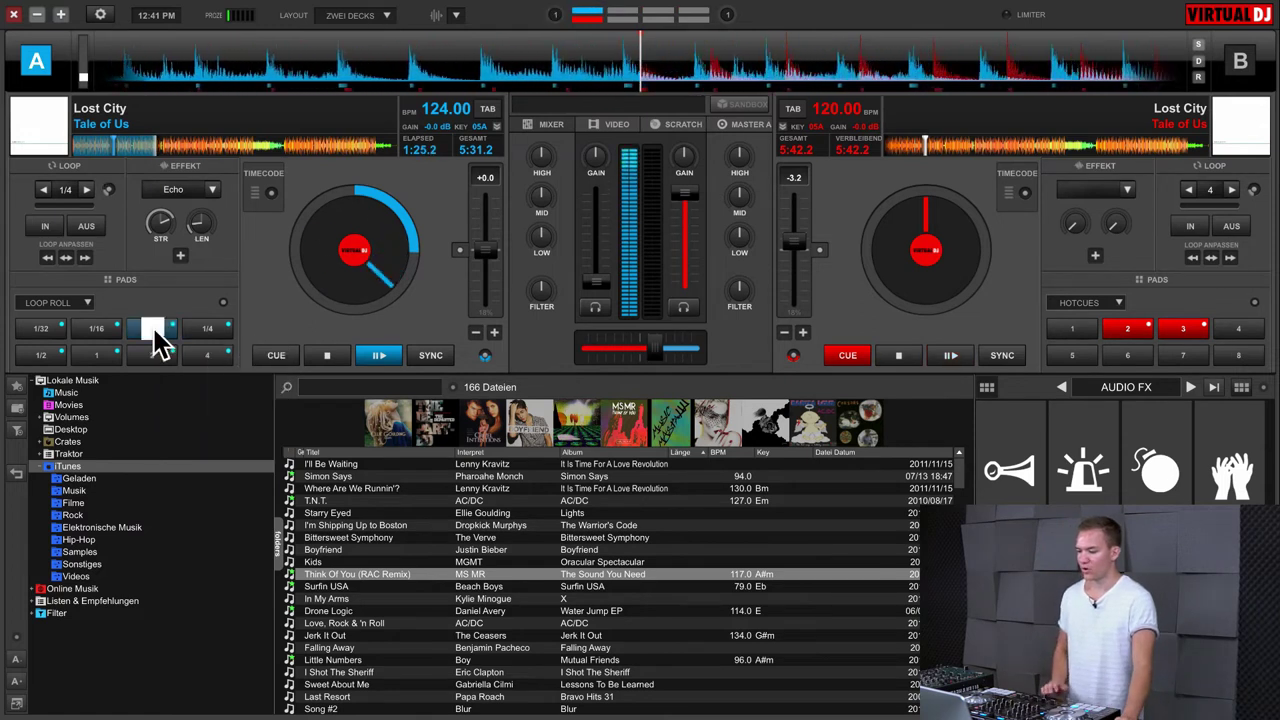
{"action": "left_click", "coordinate": [150, 340]}
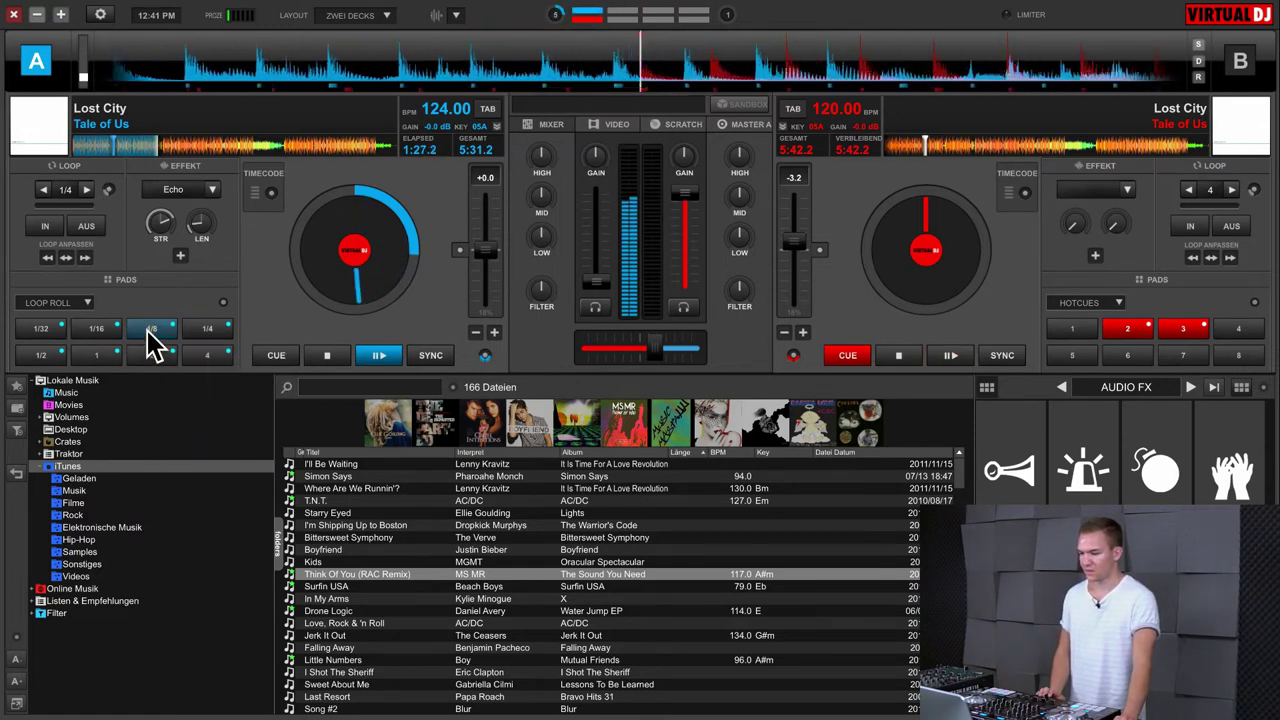
{"action": "left_click", "coordinate": [208, 334]}
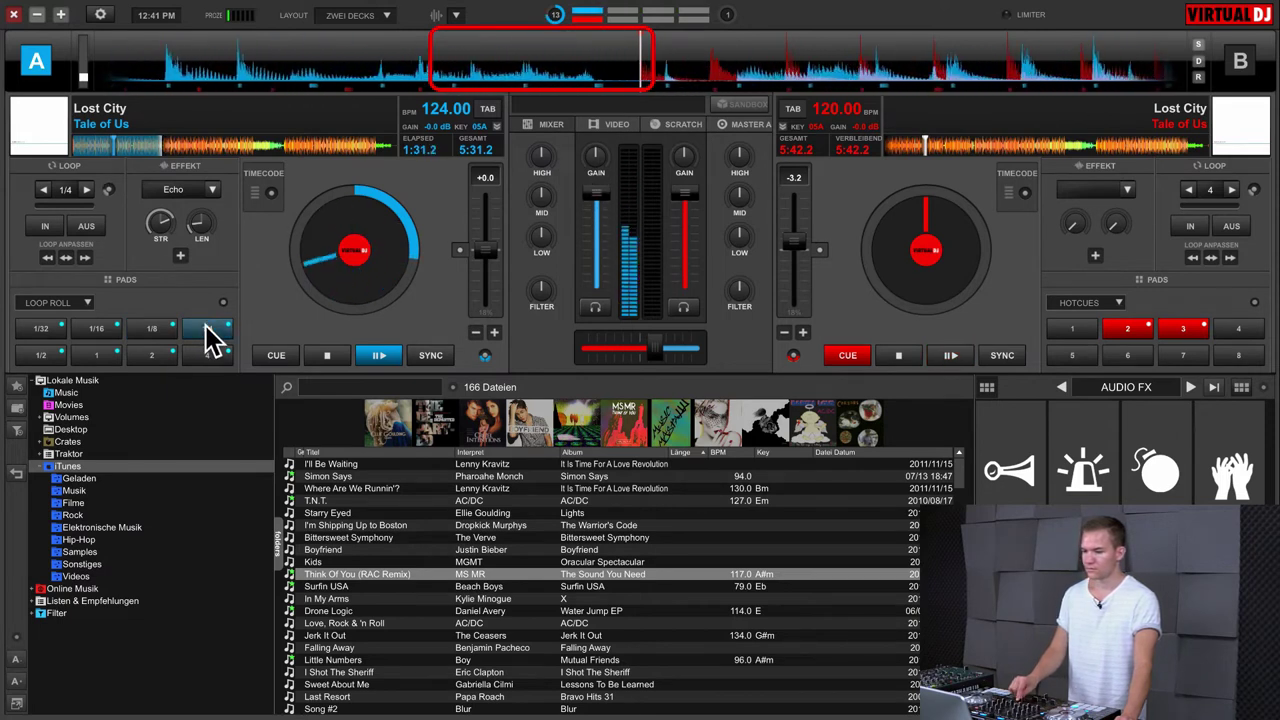
{"action": "left_click", "coordinate": [208, 334]}
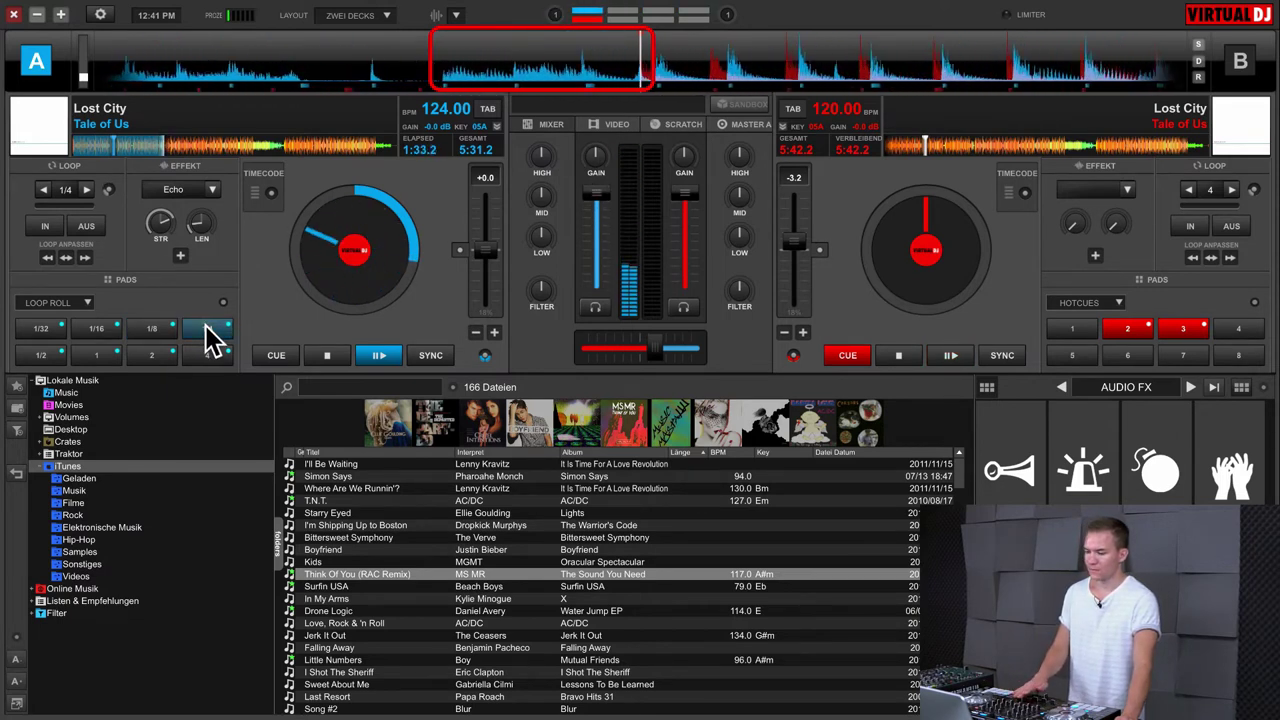
{"action": "left_click", "coordinate": [208, 334]}
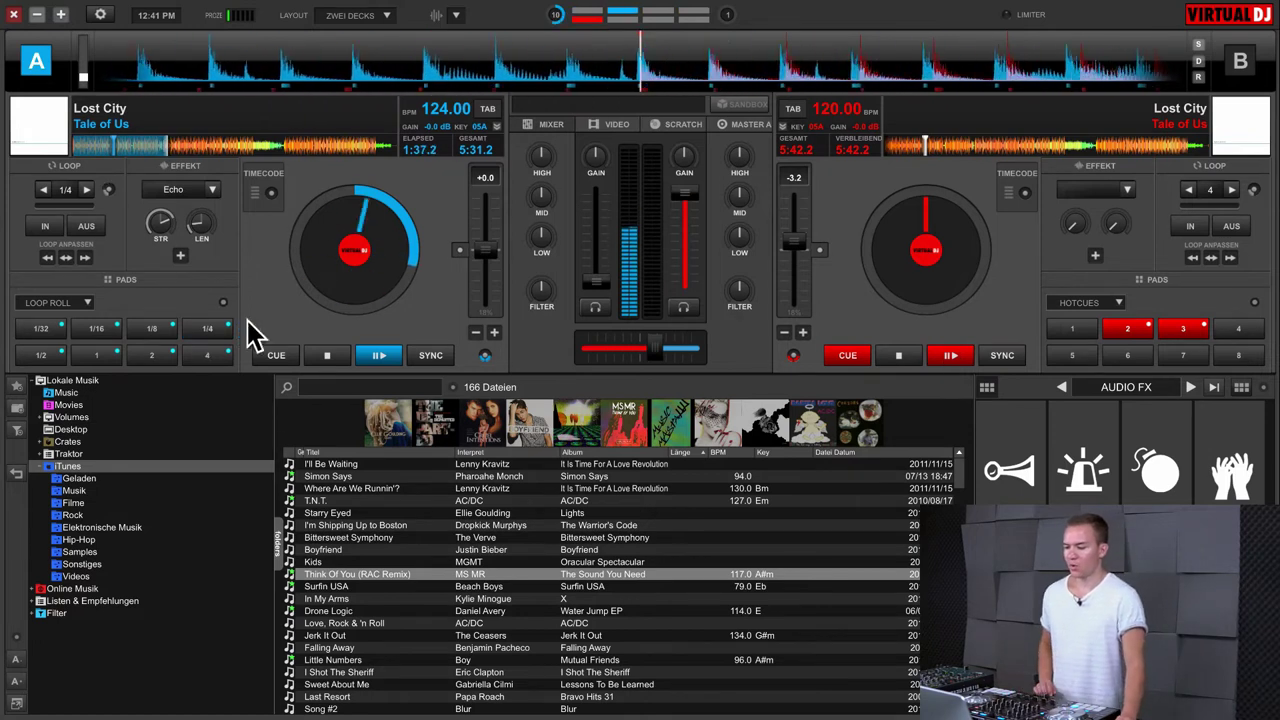
{"action": "left_click", "coordinate": [207, 334]}
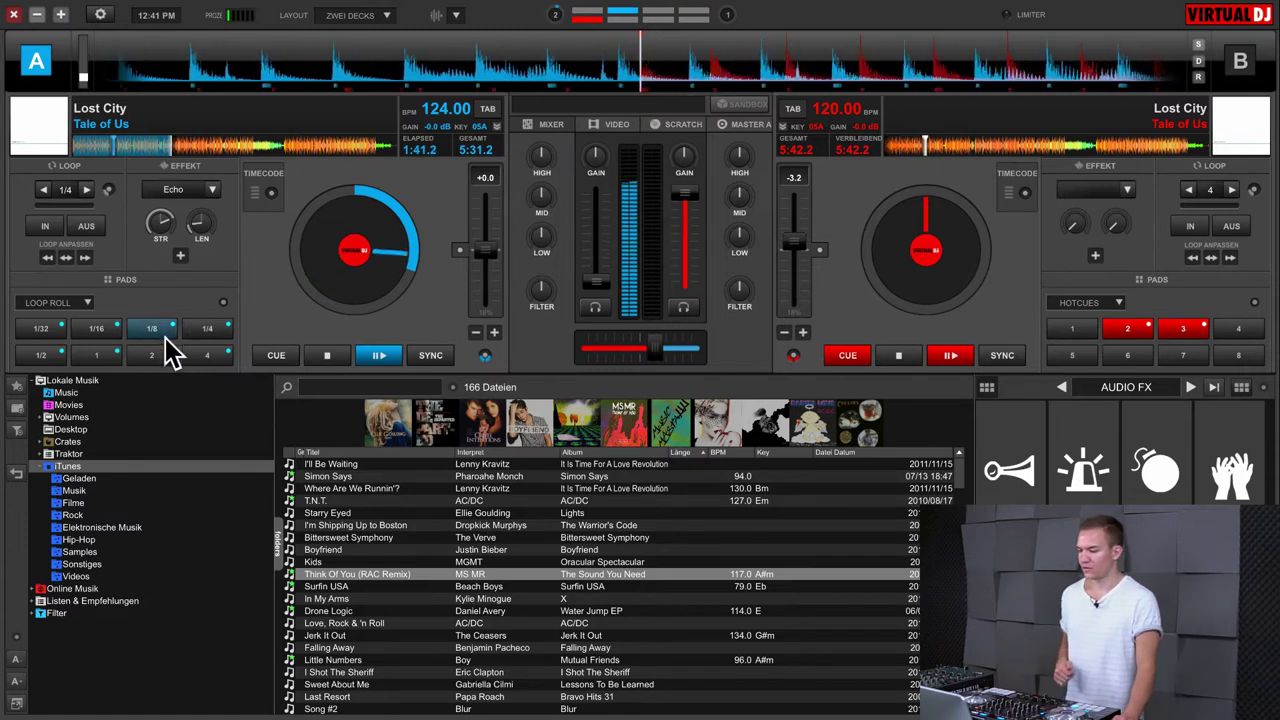
Set deck A's pads to the saved loops page, store a 4-beat loop in slot 1 and recall it
{"action": "left_click", "coordinate": [72, 302]}
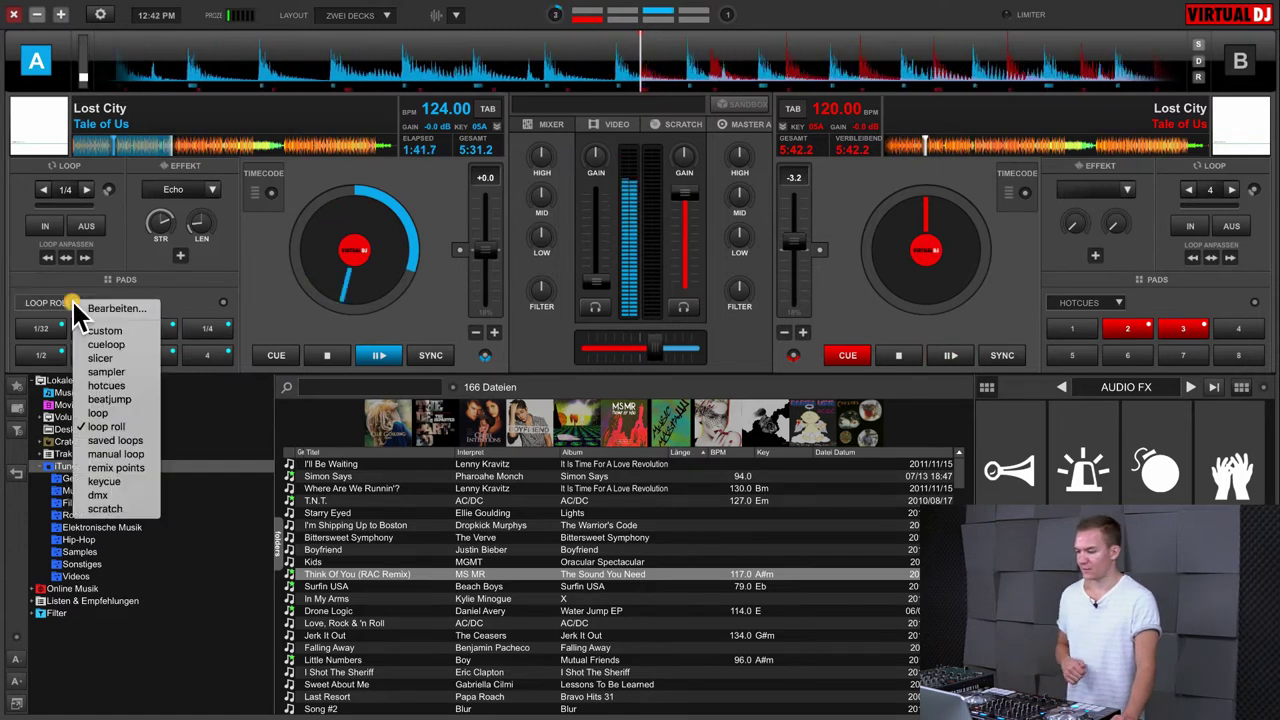
{"action": "left_click", "coordinate": [104, 438]}
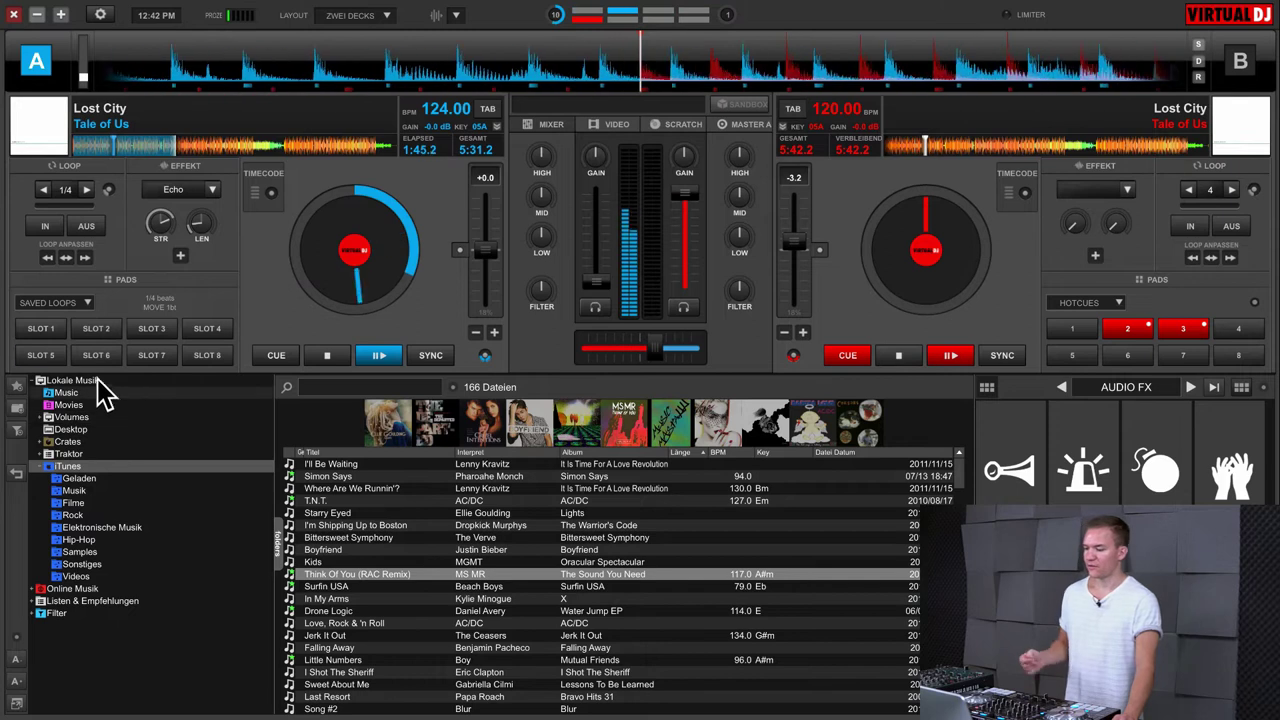
{"action": "left_click", "coordinate": [50, 334]}
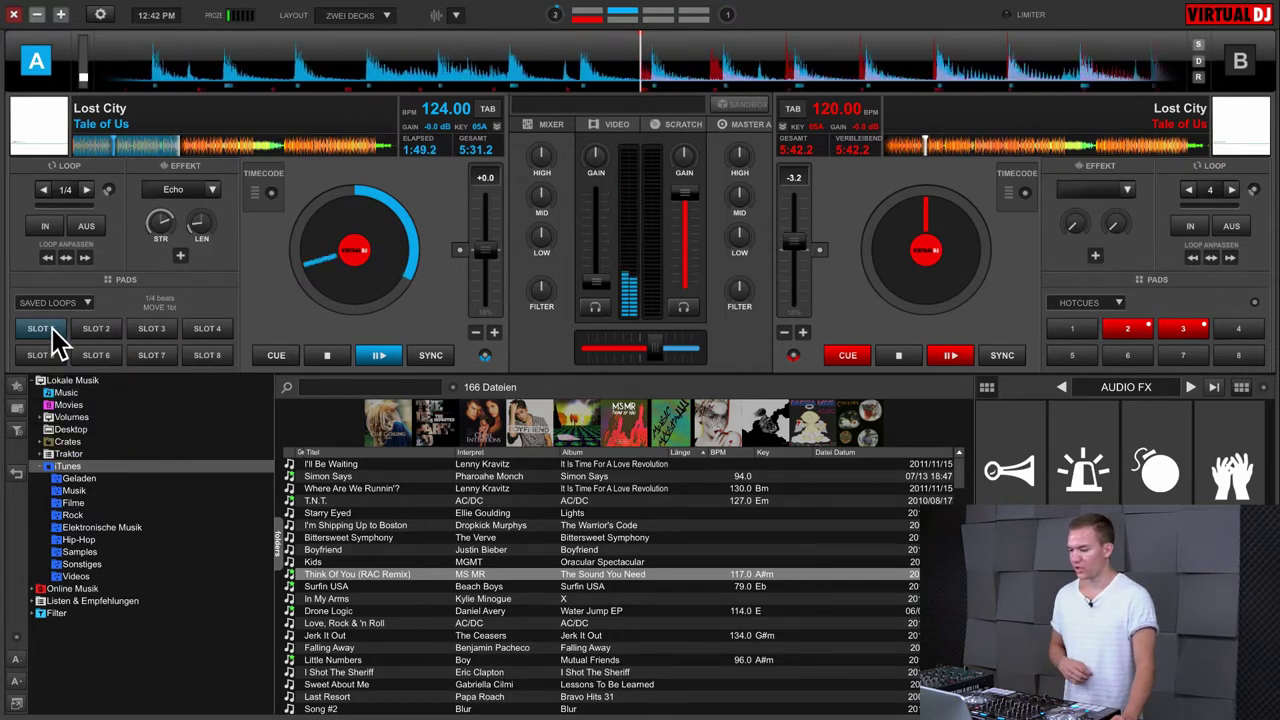
{"action": "left_click", "coordinate": [52, 330]}
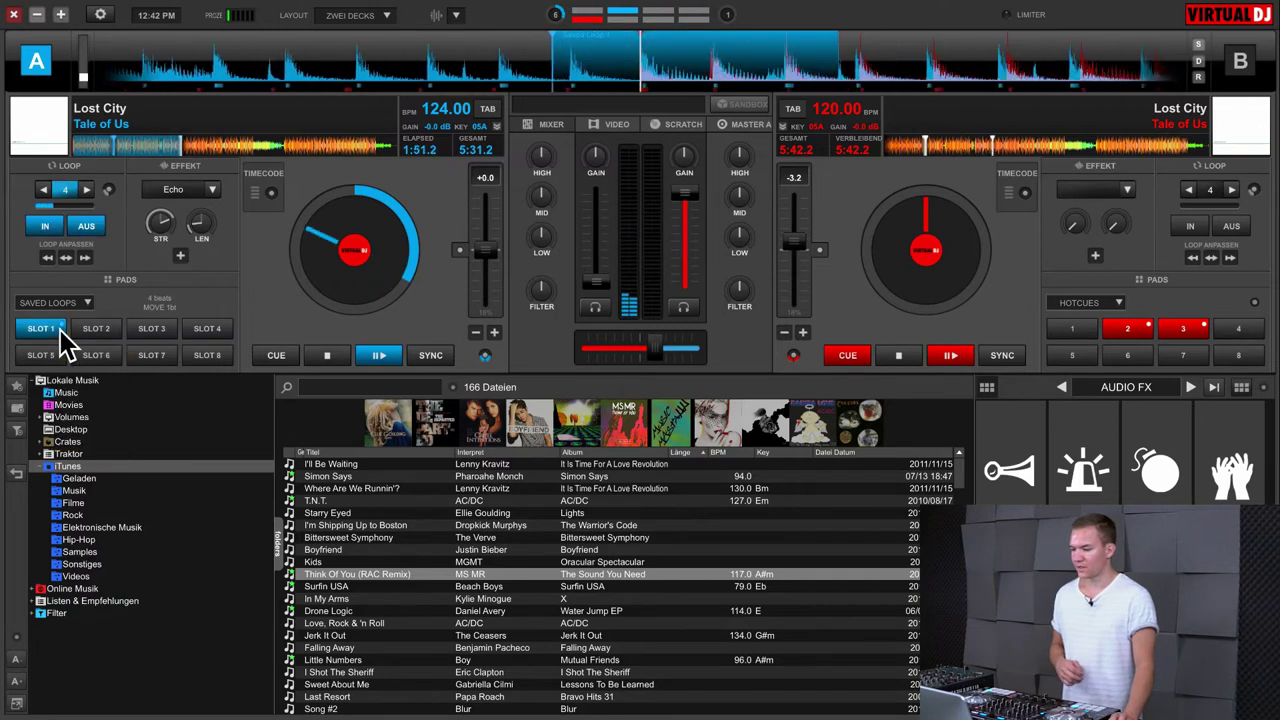
{"action": "left_click", "coordinate": [52, 333]}
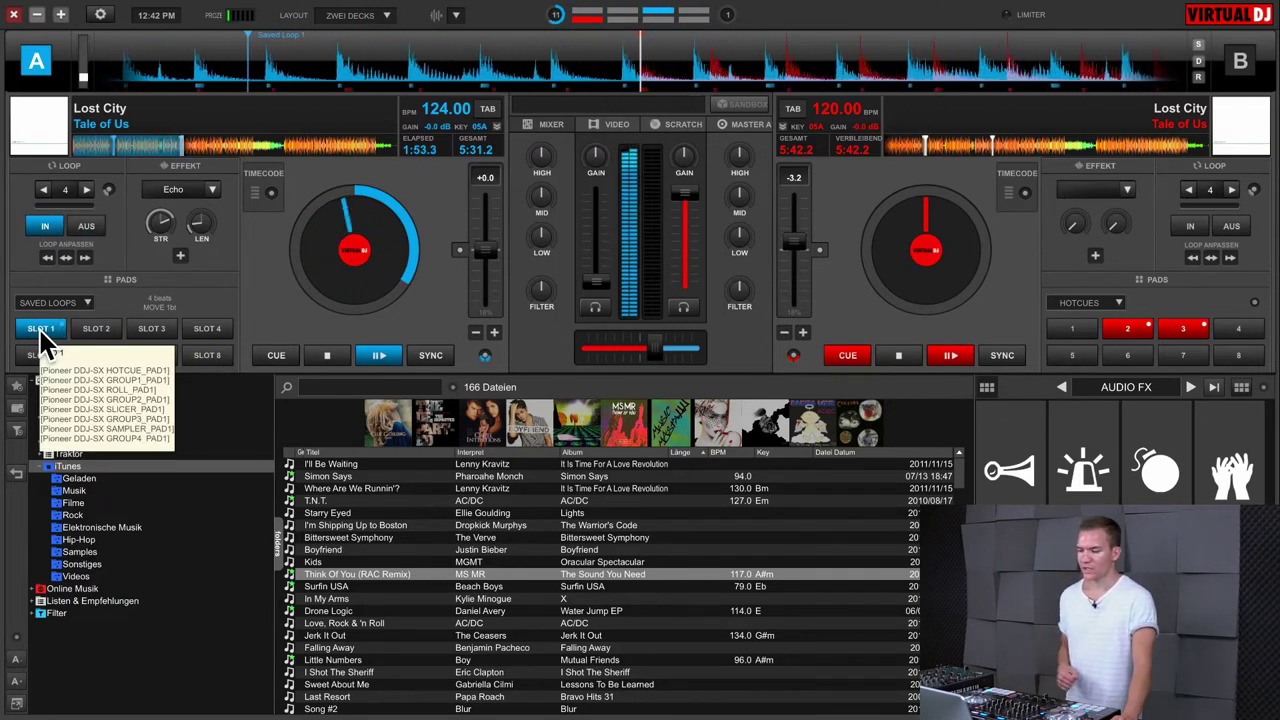
{"action": "left_click", "coordinate": [40, 335]}
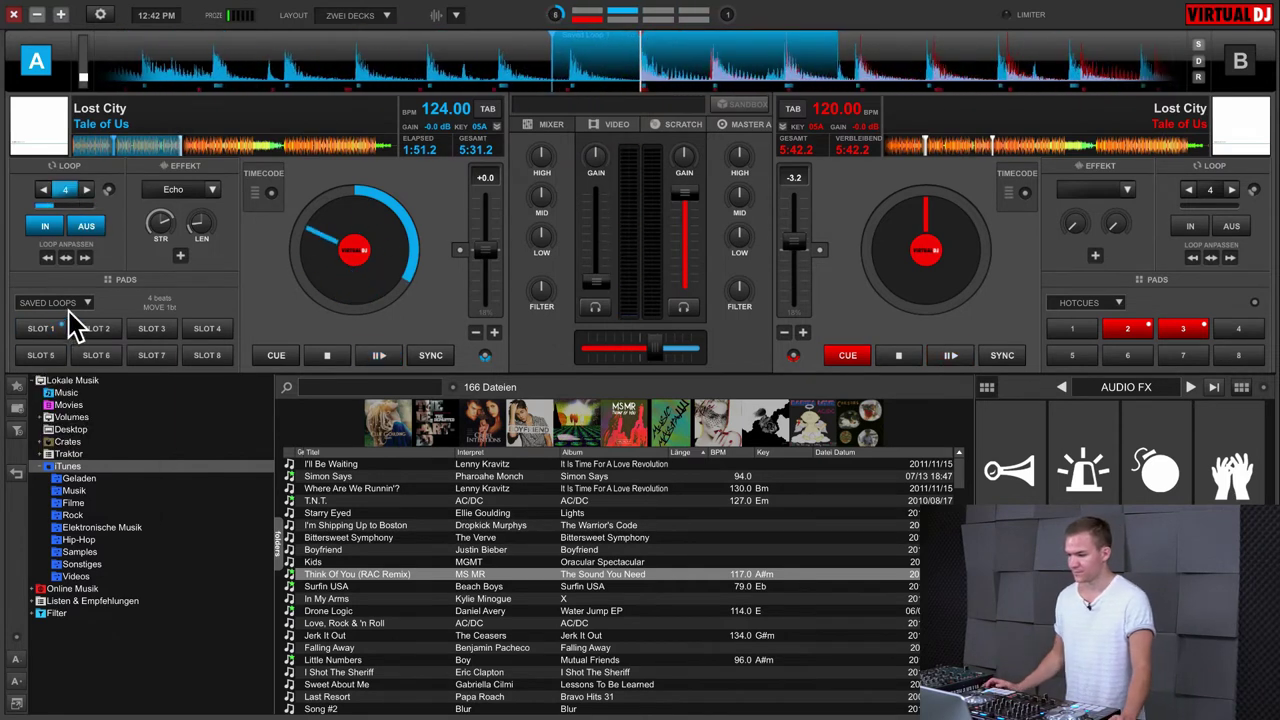
Set deck A's pads to the manual loop page, halve the loop to 2 beats and shift it backward and forward by 1 beat
{"action": "left_click", "coordinate": [70, 304]}
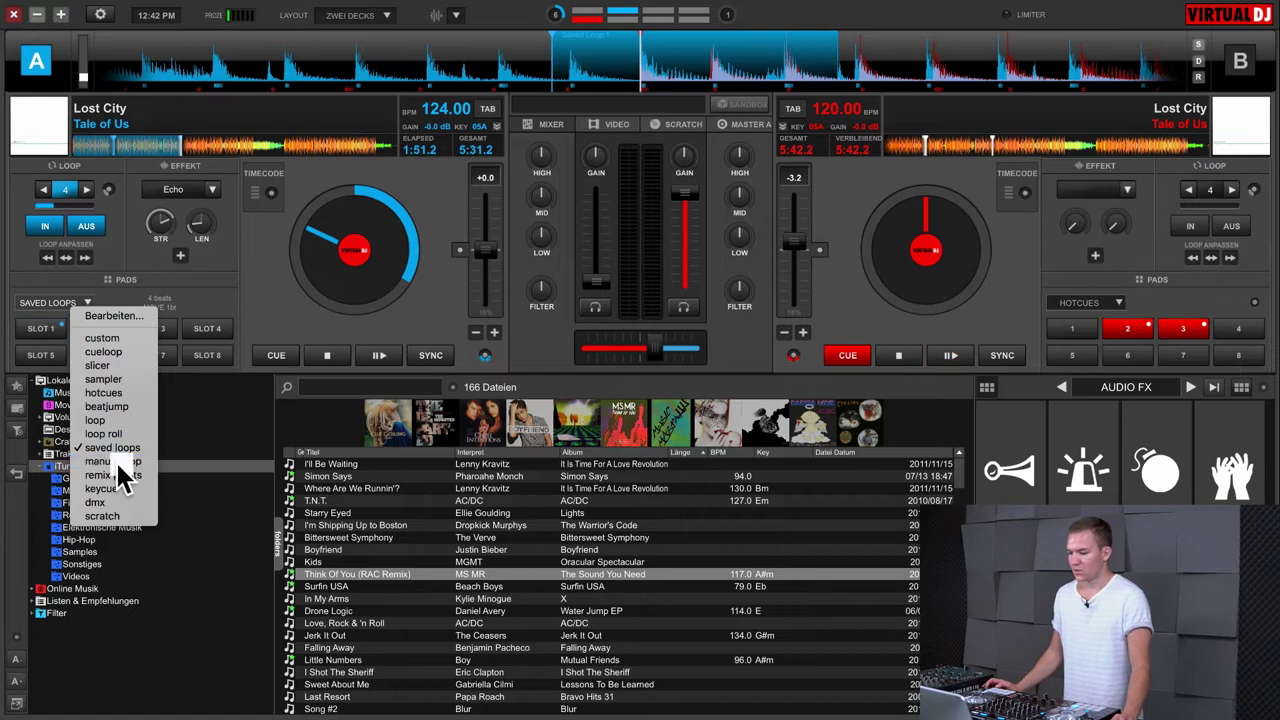
{"action": "left_click", "coordinate": [126, 461]}
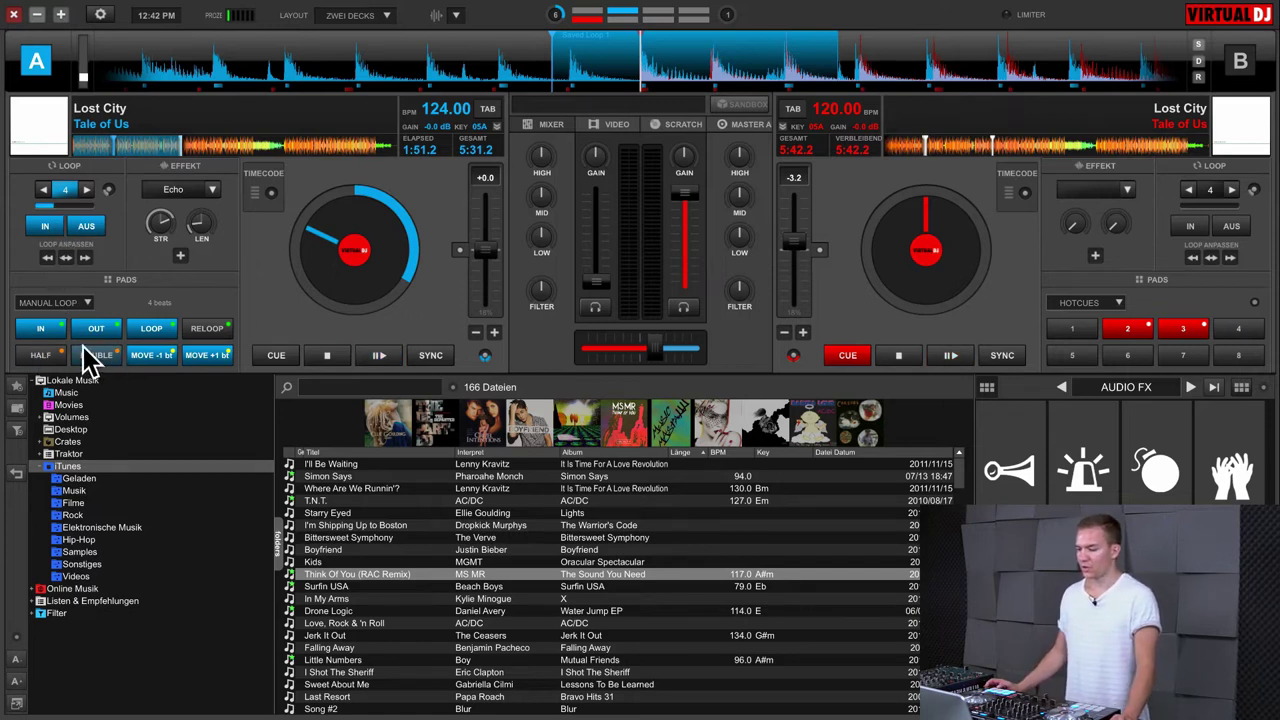
{"action": "left_click", "coordinate": [54, 353]}
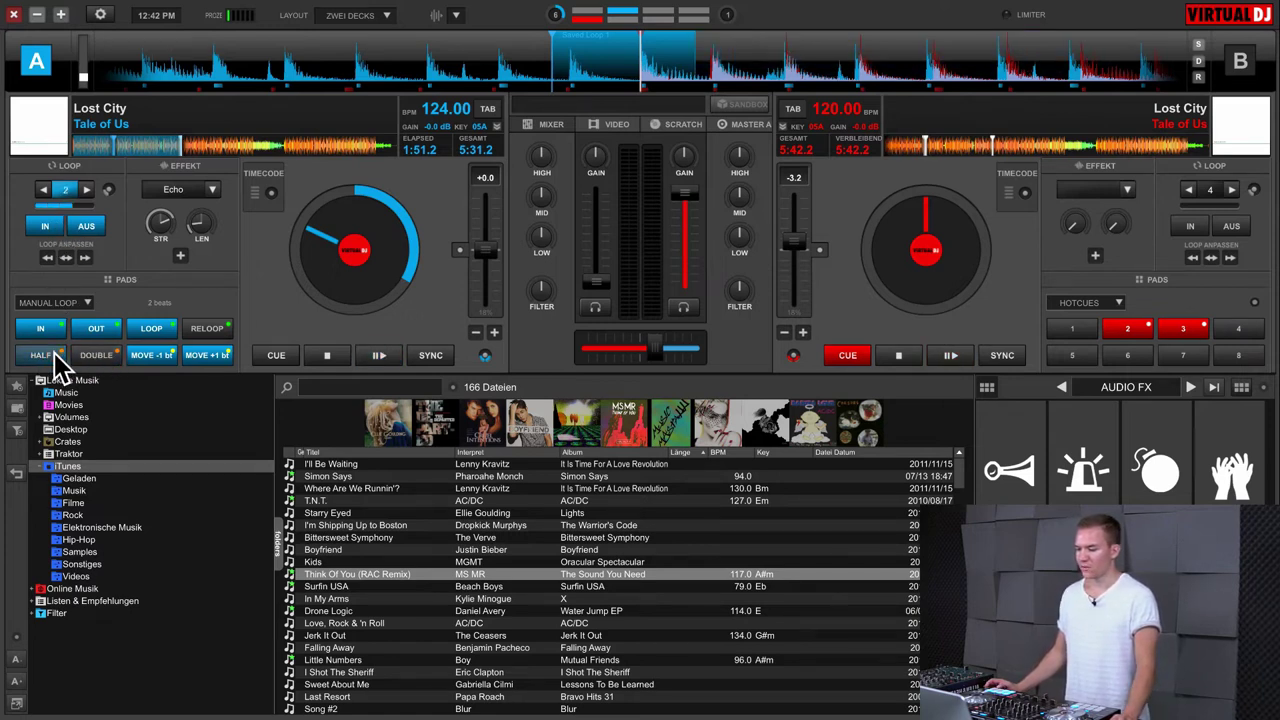
{"action": "left_click", "coordinate": [165, 366]}
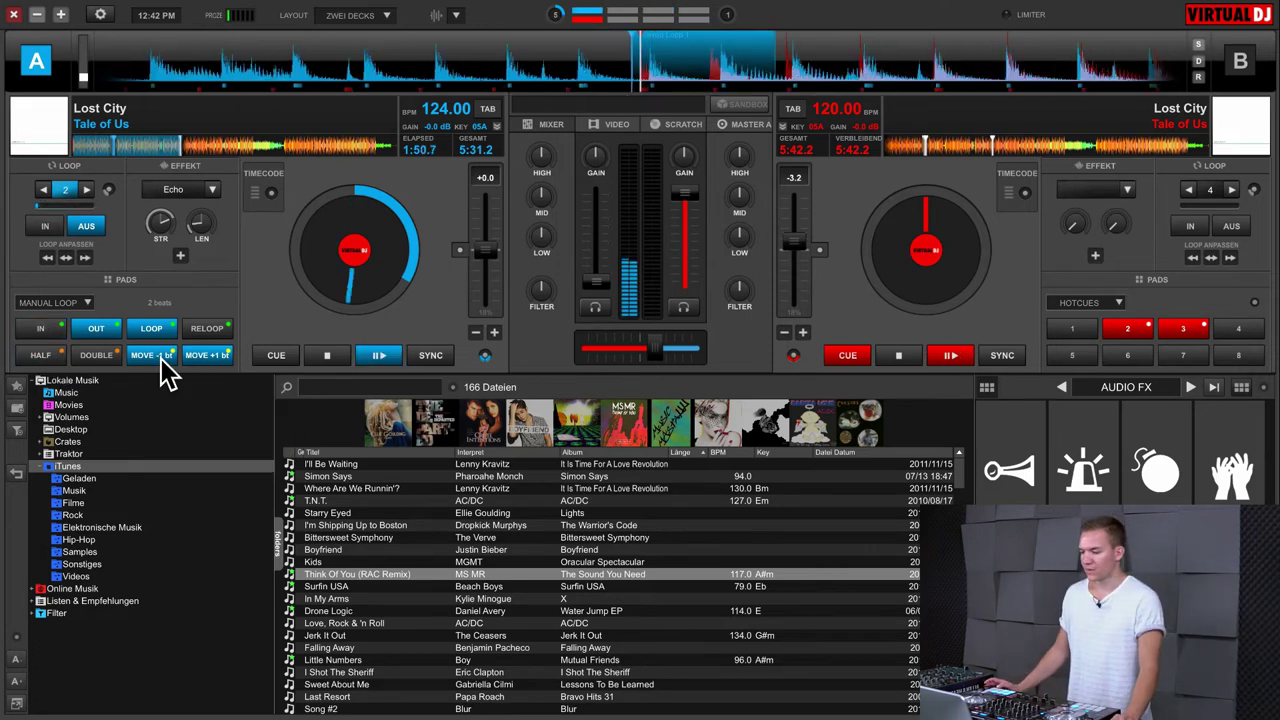
{"action": "left_click", "coordinate": [213, 360]}
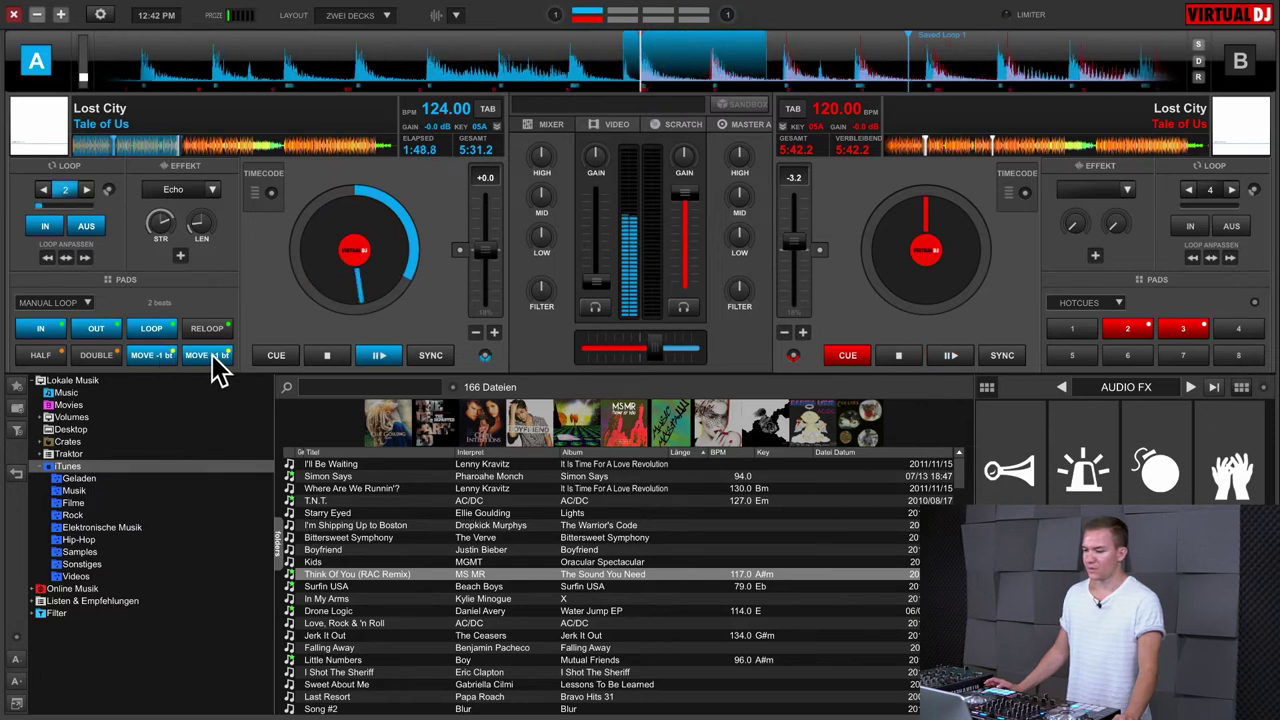
Set deck A's pads to the remix points page, release the active loop and store remix points 1 and 2
{"action": "left_click", "coordinate": [90, 305]}
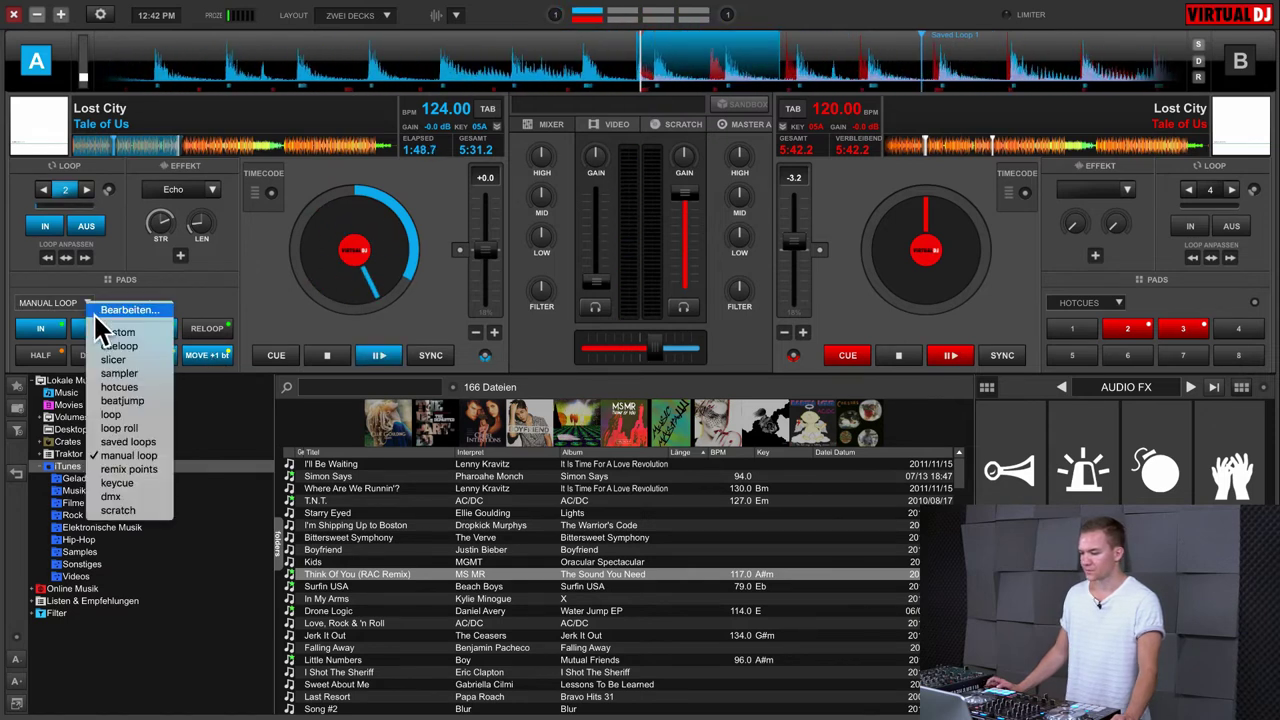
{"action": "left_click", "coordinate": [134, 470]}
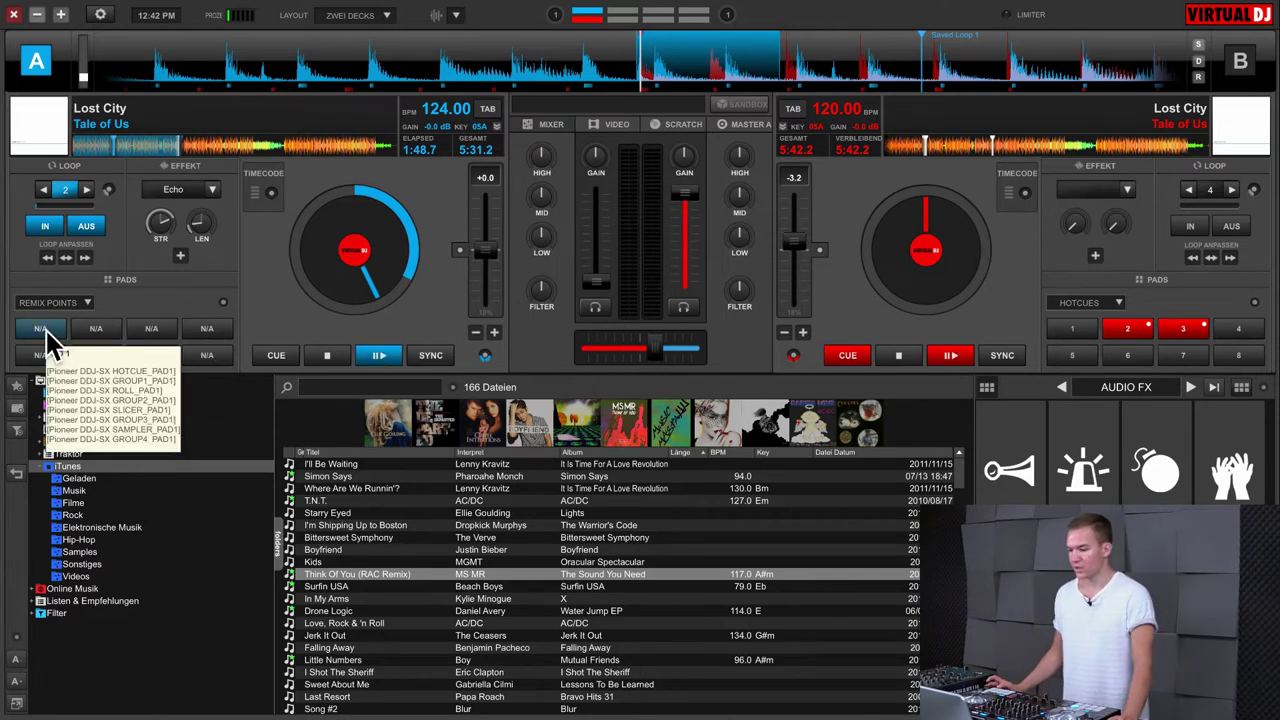
{"action": "left_click", "coordinate": [64, 190]}
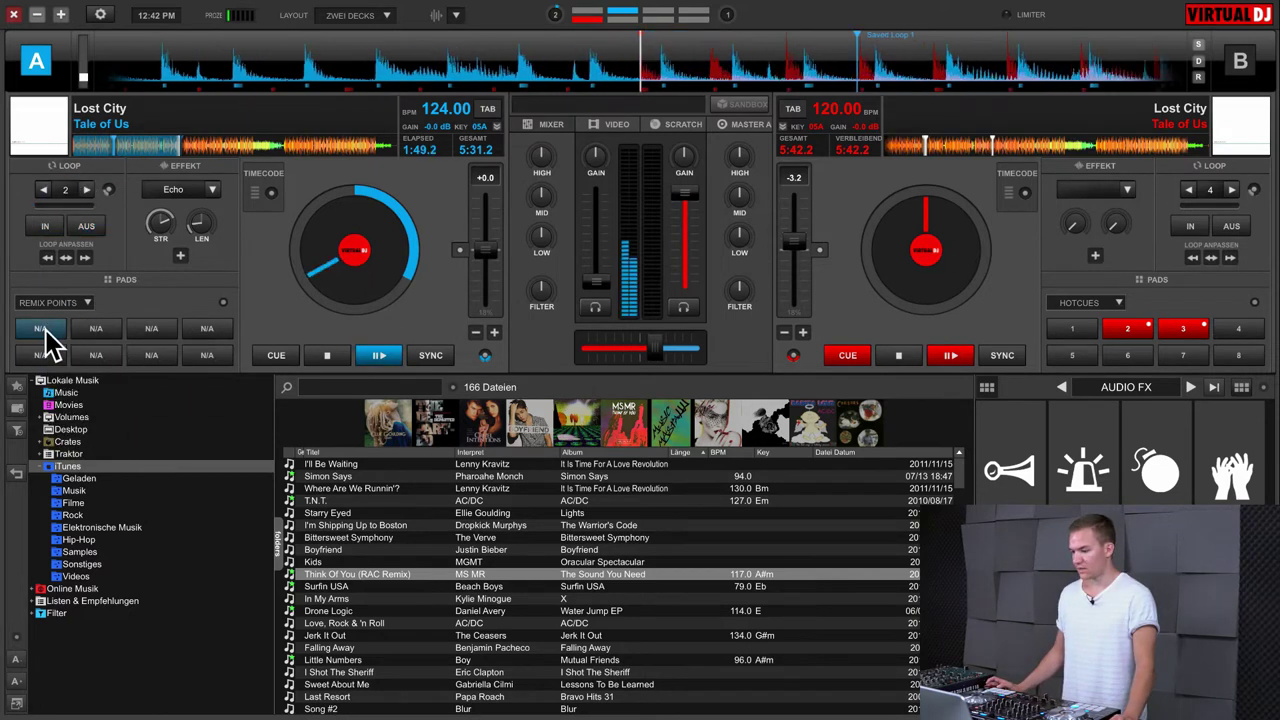
{"action": "left_click", "coordinate": [55, 336]}
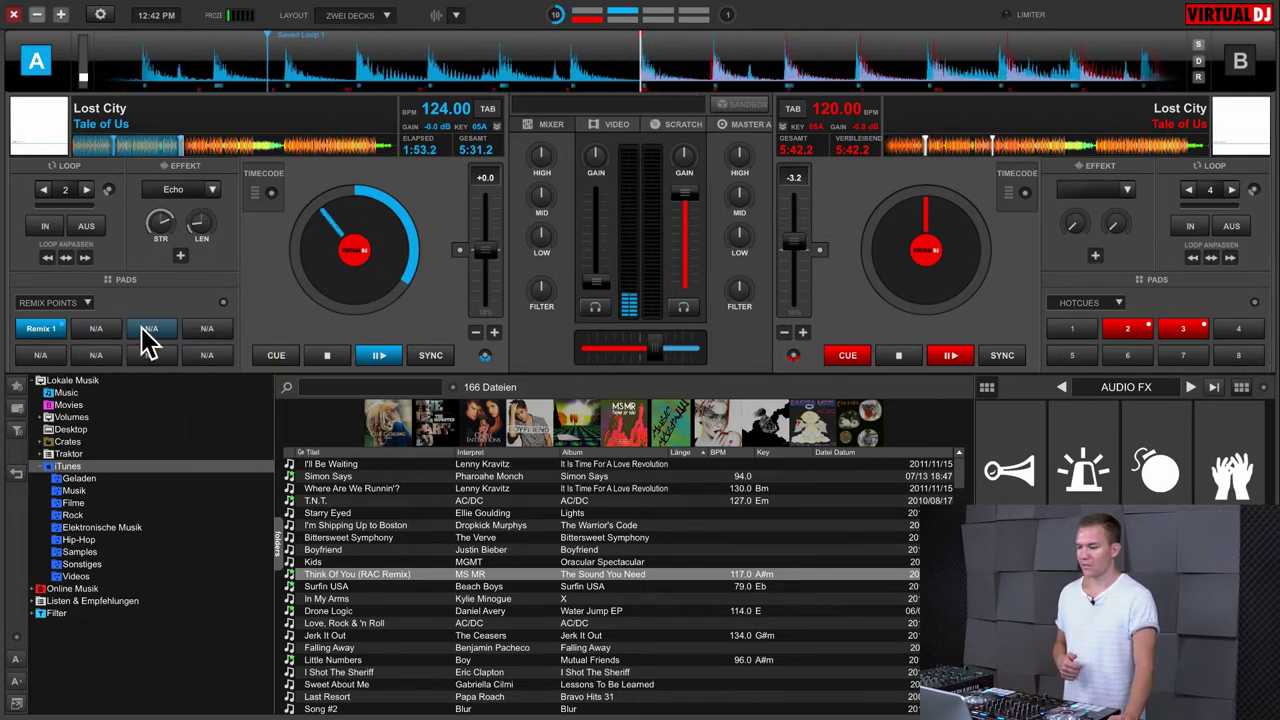
{"action": "left_click", "coordinate": [98, 330]}
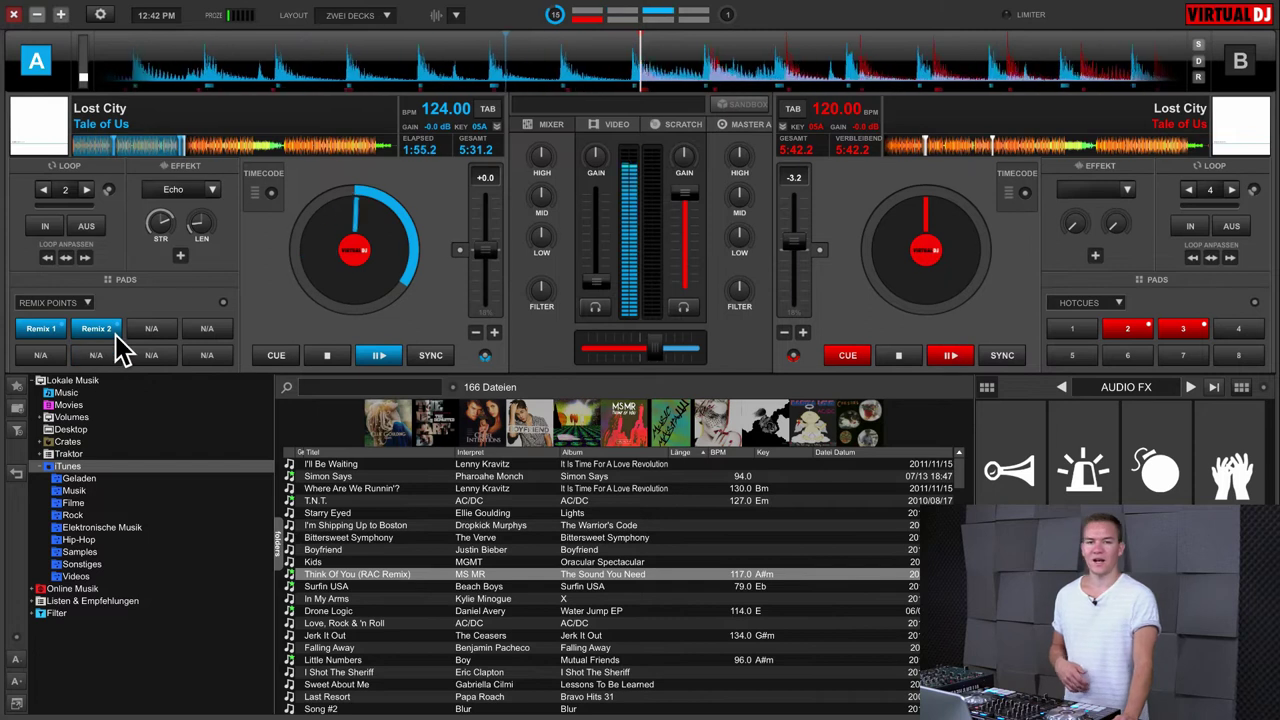
Jump between remix points 1 and 2 in deck A's playing track
{"action": "left_click", "coordinate": [64, 328]}
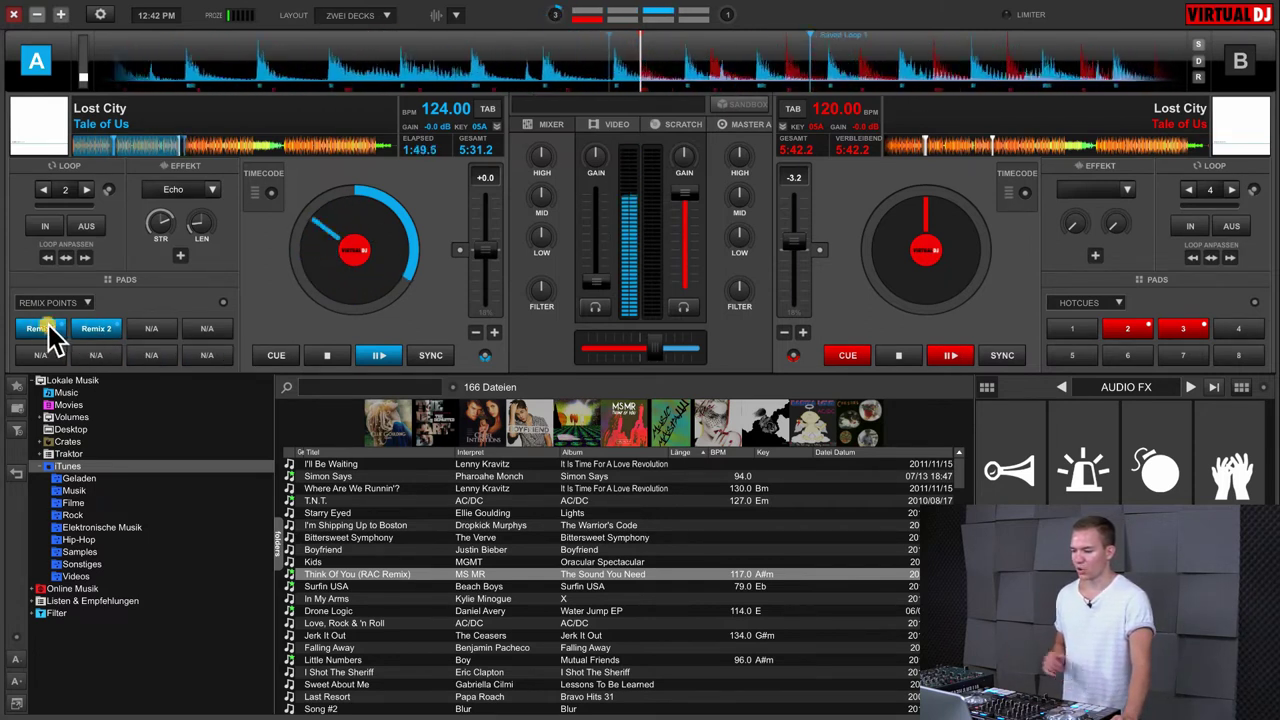
{"action": "left_click", "coordinate": [63, 330]}
{"action": "left_click", "coordinate": [100, 330]}
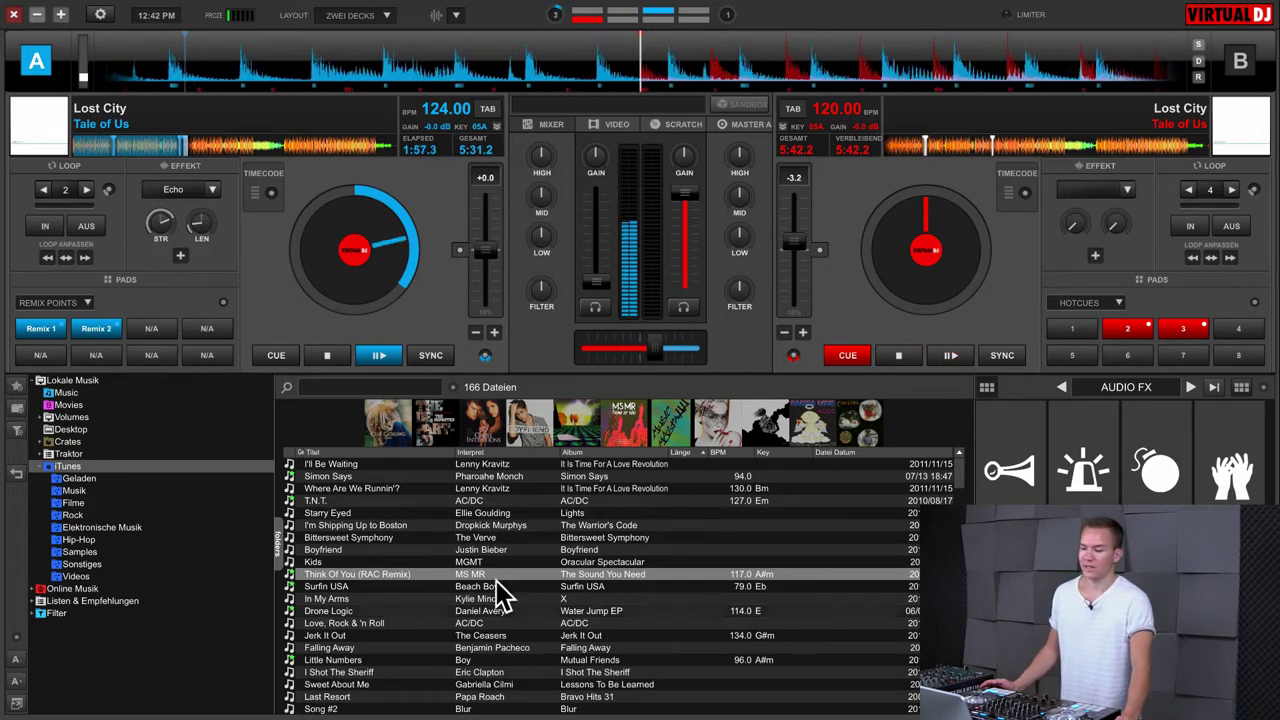
Set deck A's pads to the keycue page, resume playback and trigger cue 1 at key shifts -3 and +4
{"action": "left_click", "coordinate": [85, 303]}
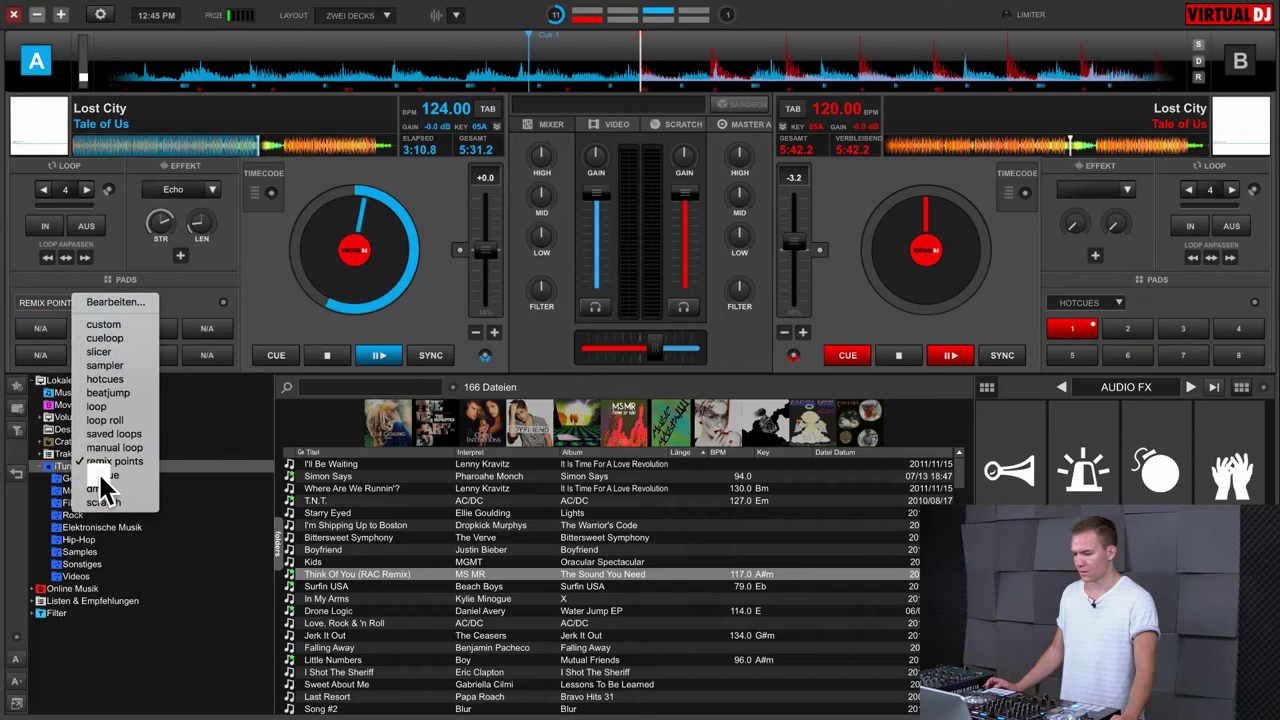
{"action": "left_click", "coordinate": [98, 471]}
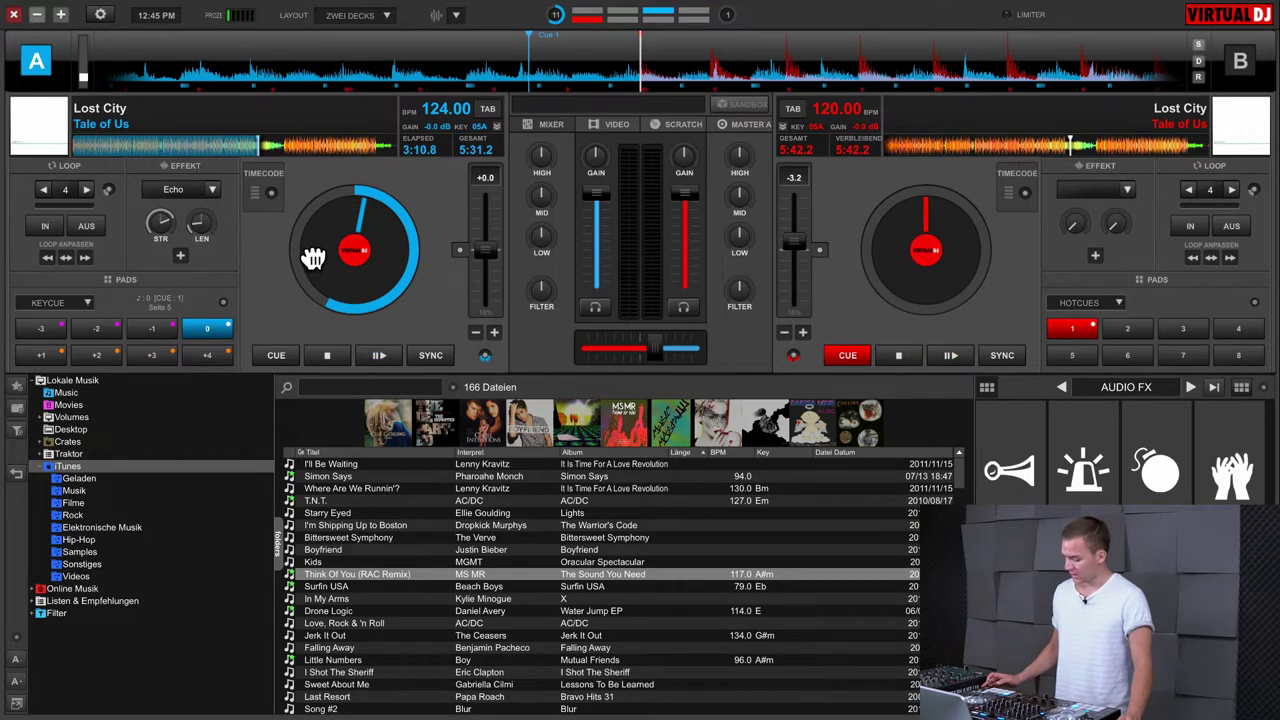
{"action": "key", "text": "space"}
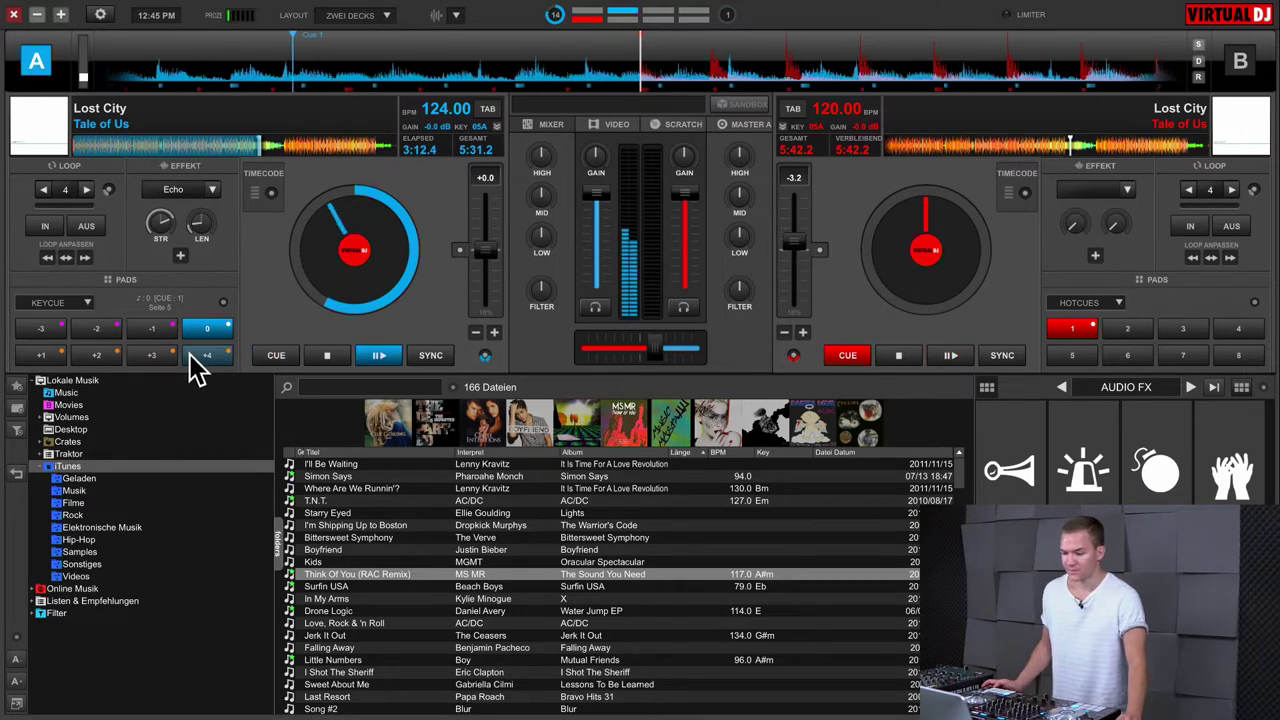
{"action": "left_click", "coordinate": [55, 329]}
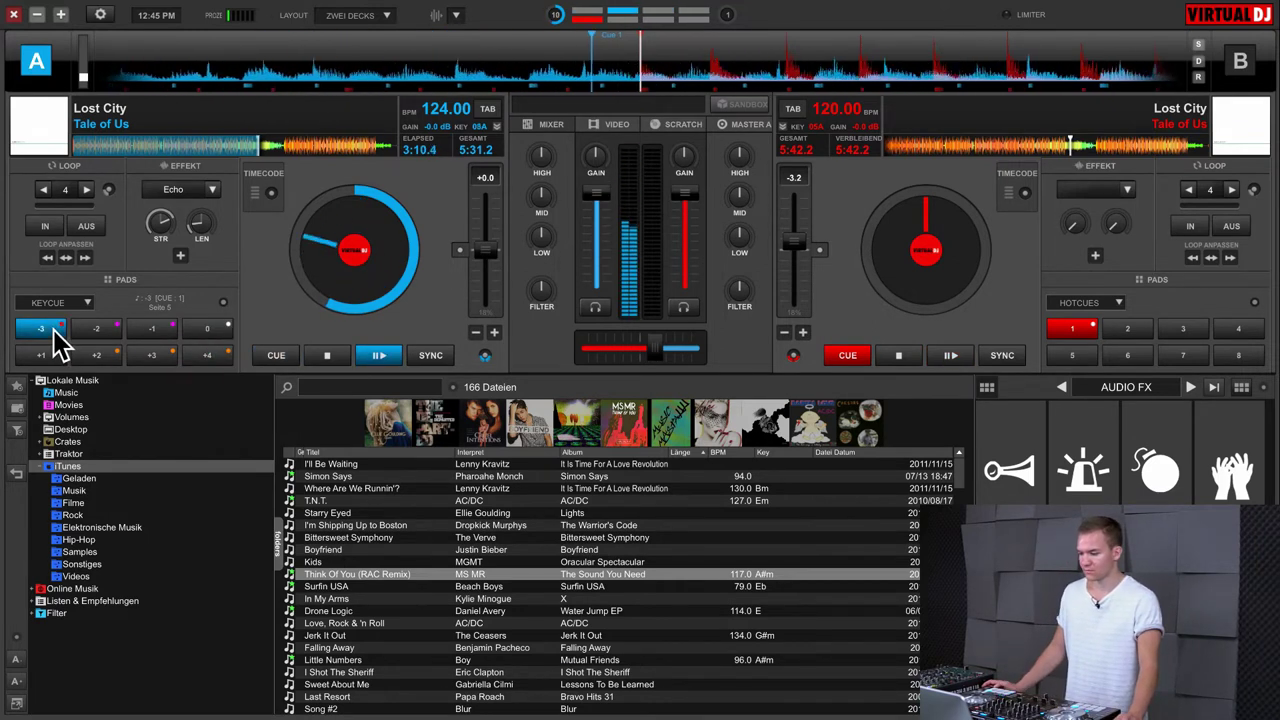
{"action": "left_click", "coordinate": [196, 356]}
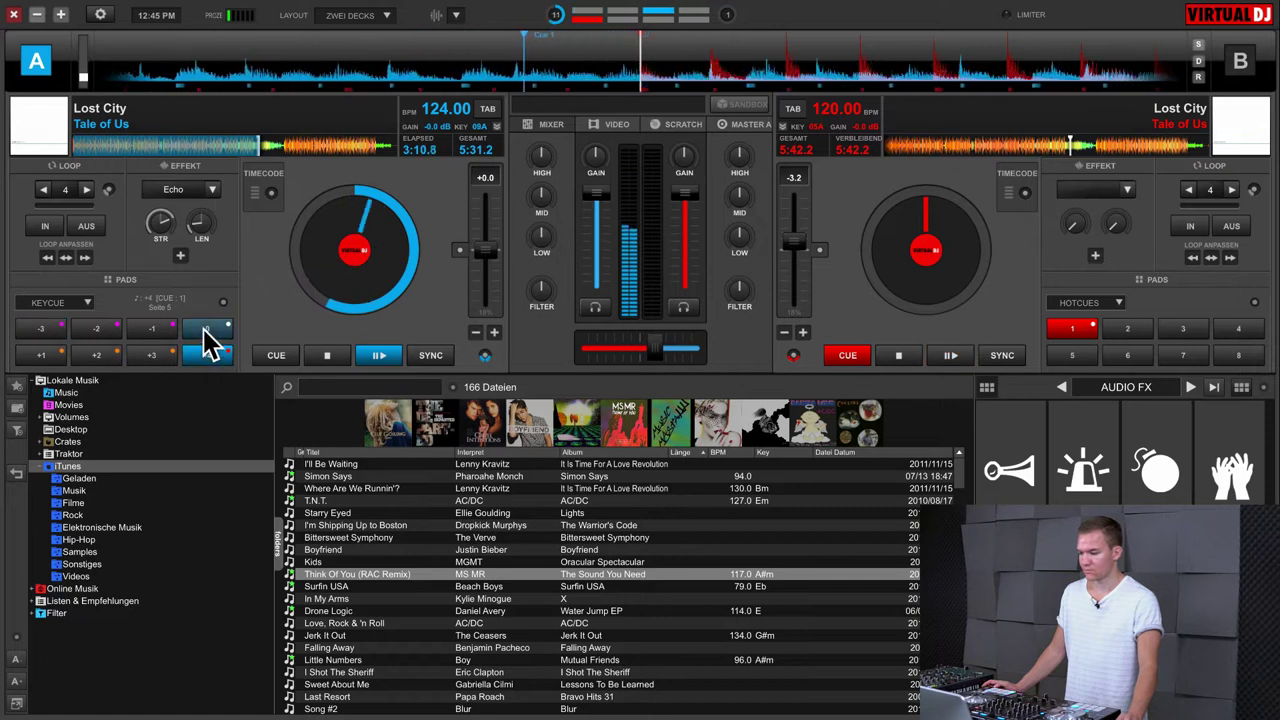
Trigger cue 1 in deck A at key shifts 0 and -1, finishing at 0
{"action": "left_click", "coordinate": [207, 329]}
{"action": "left_click", "coordinate": [152, 330]}
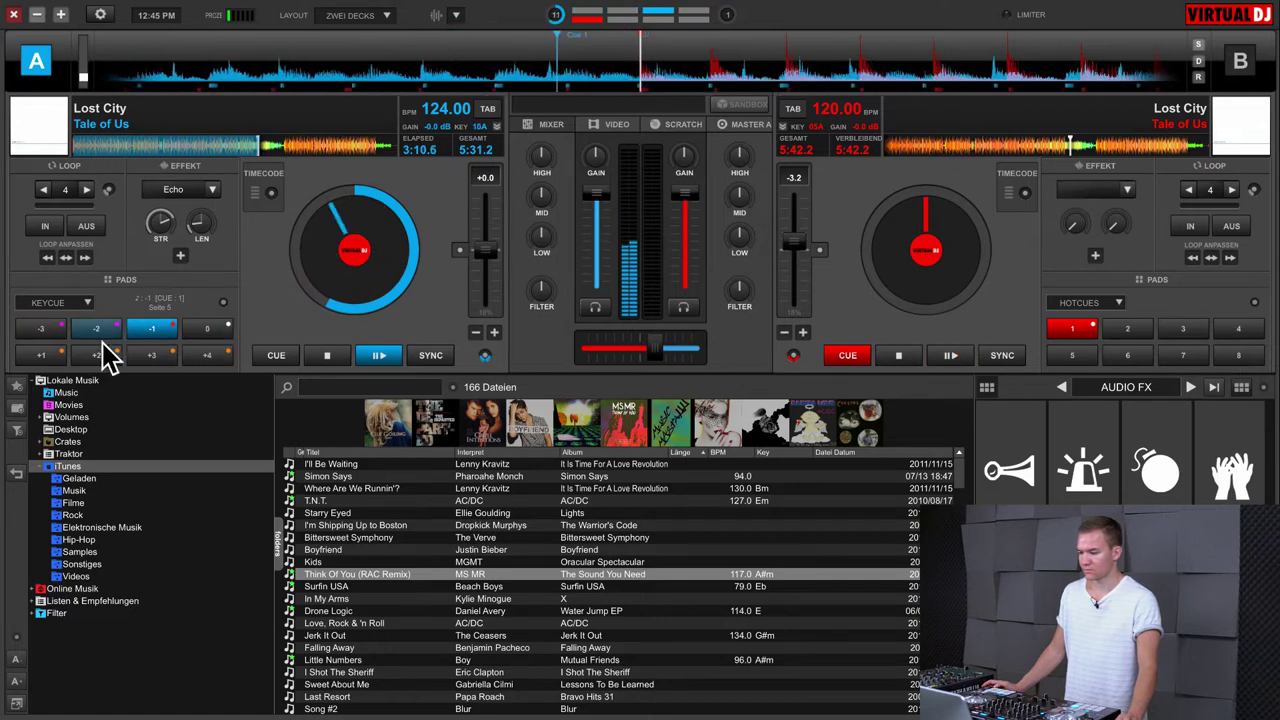
{"action": "left_click", "coordinate": [206, 330]}
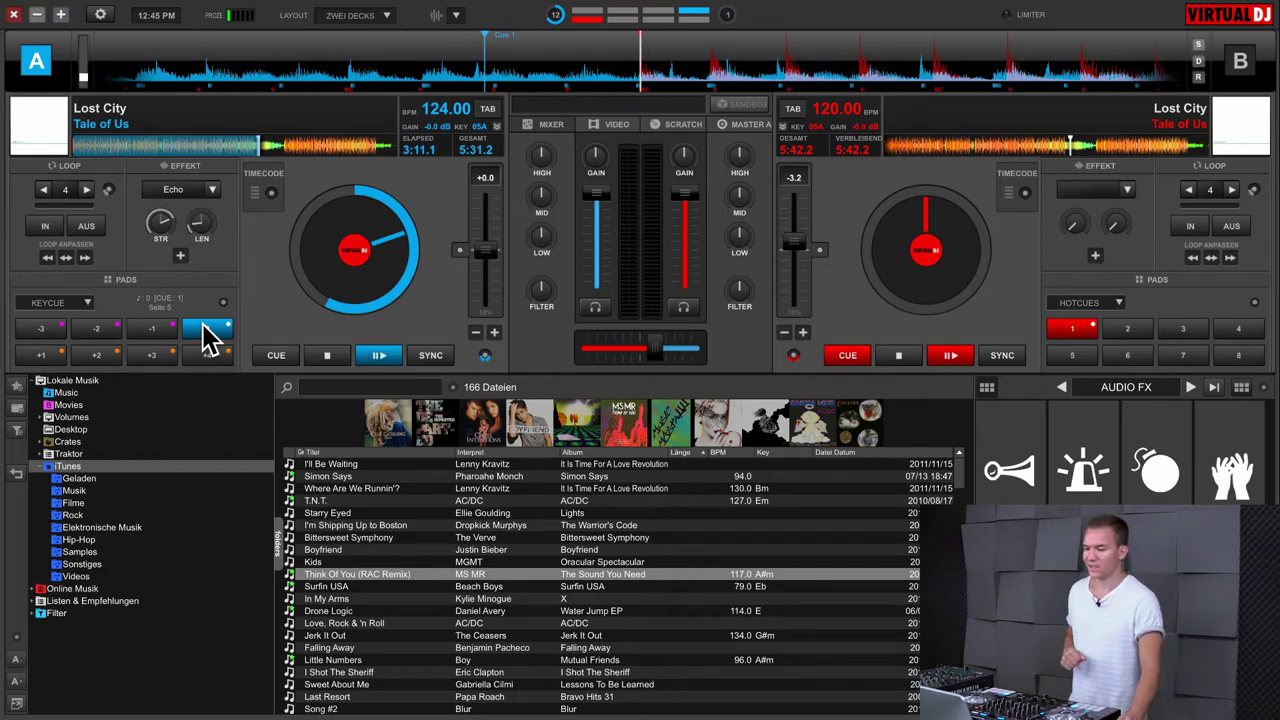
Set deck A's pads to the dmx page and trigger the blackout pad
{"action": "left_click", "coordinate": [86, 303]}
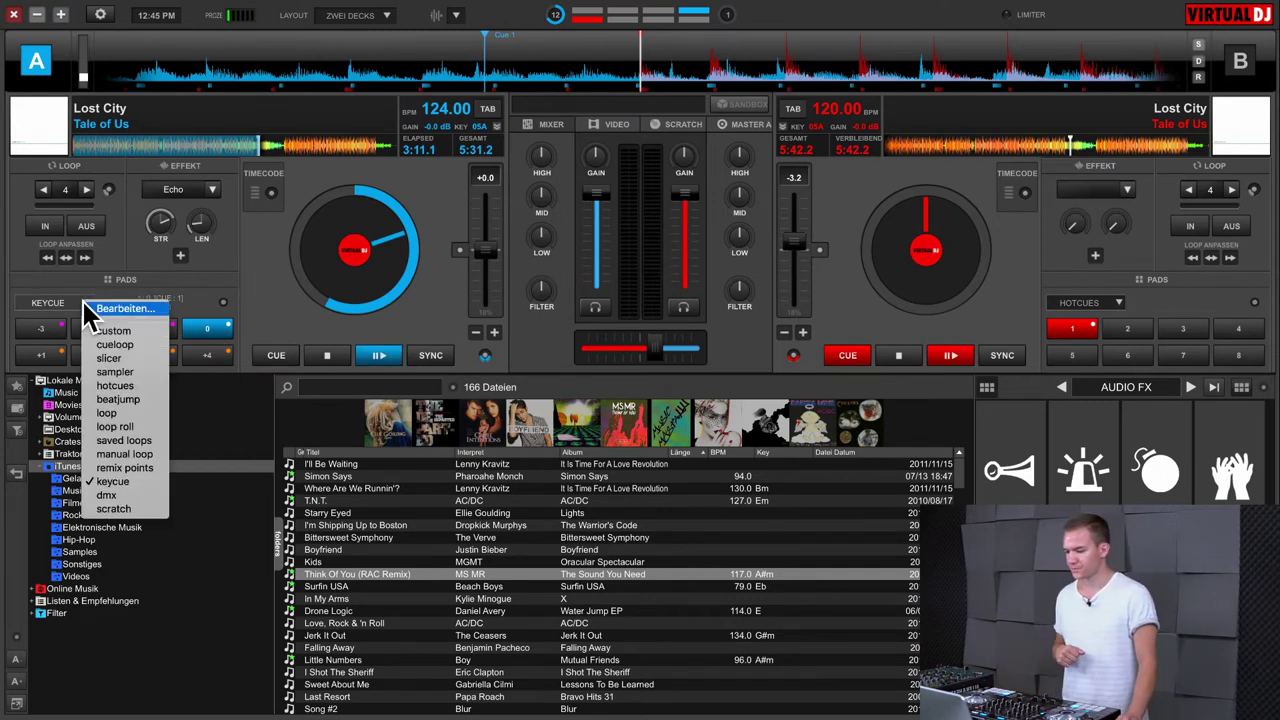
{"action": "left_click", "coordinate": [160, 496]}
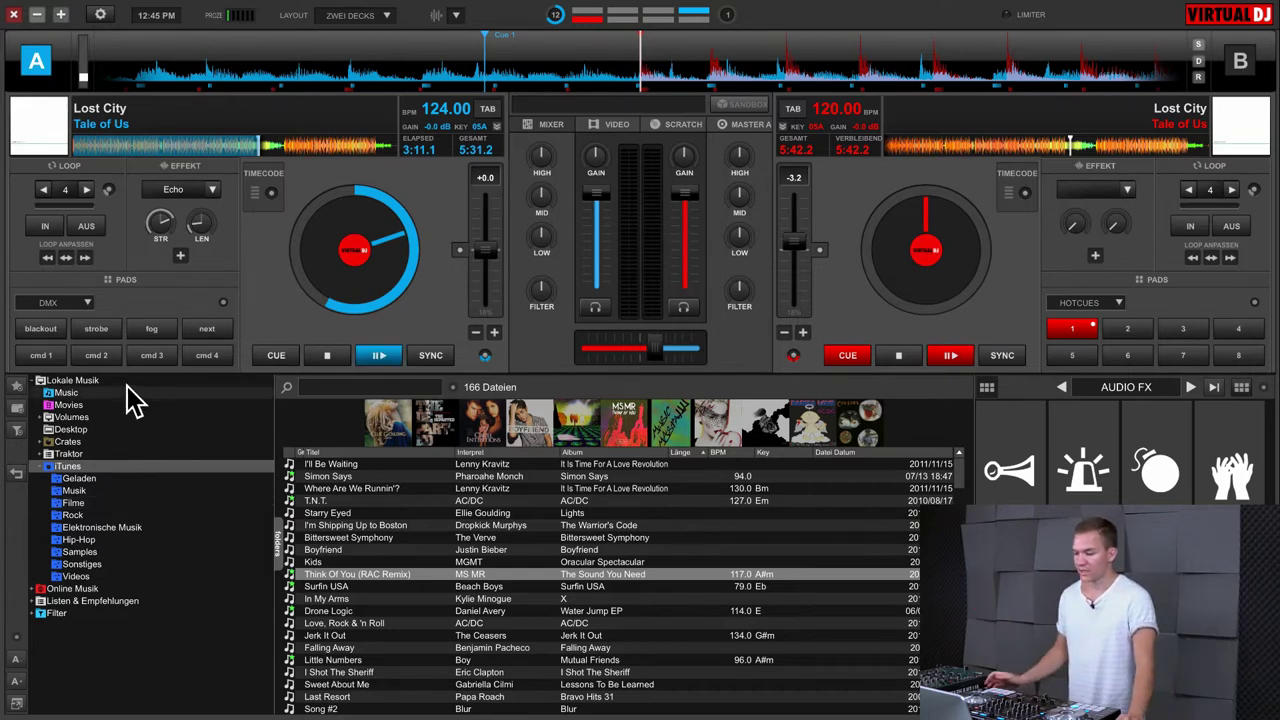
{"action": "left_click", "coordinate": [47, 328]}
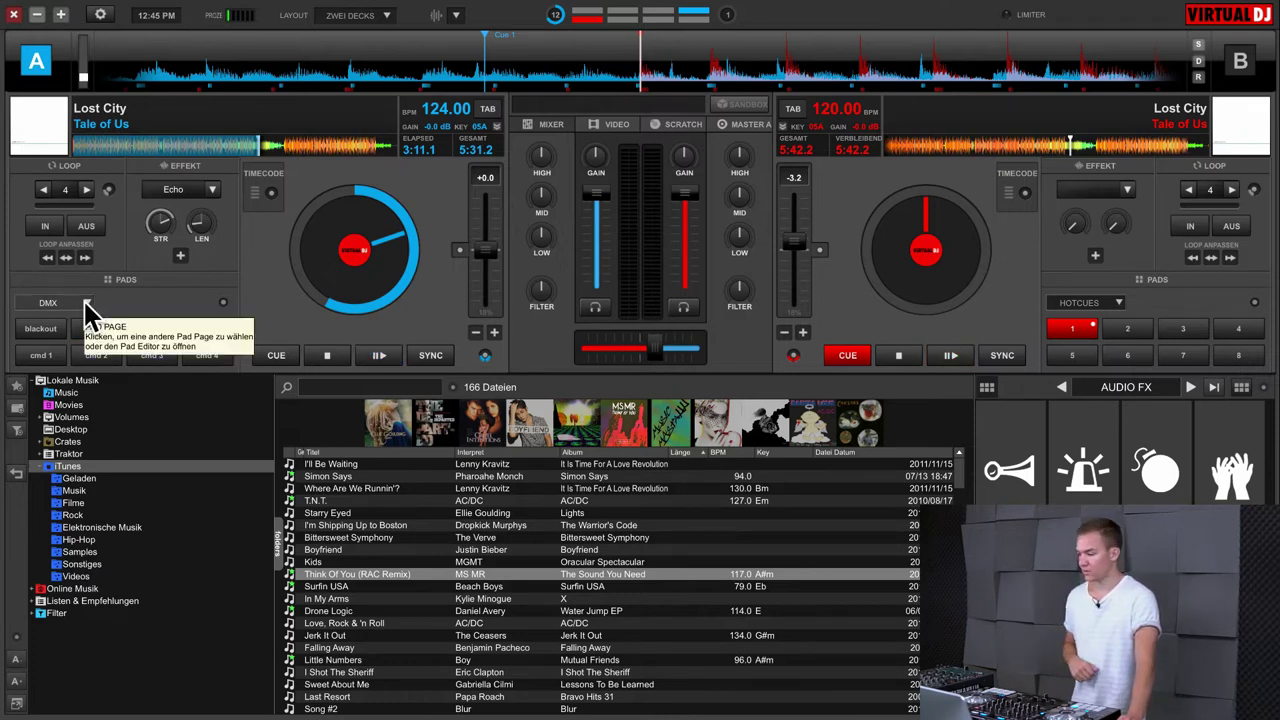
Set deck A's pads to the scratch page and trigger BACKSPIN, 1x Flares and BABY SCR 2 on the playing track
{"action": "left_click", "coordinate": [86, 304]}
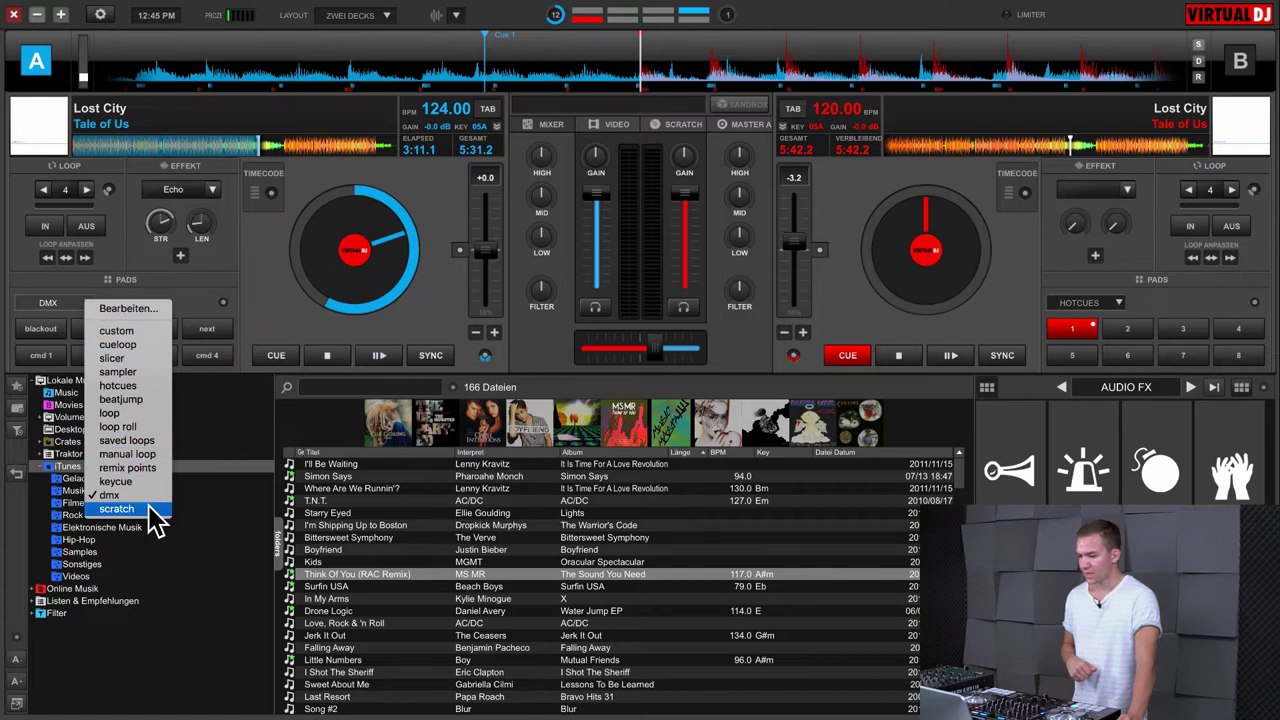
{"action": "left_click", "coordinate": [116, 509]}
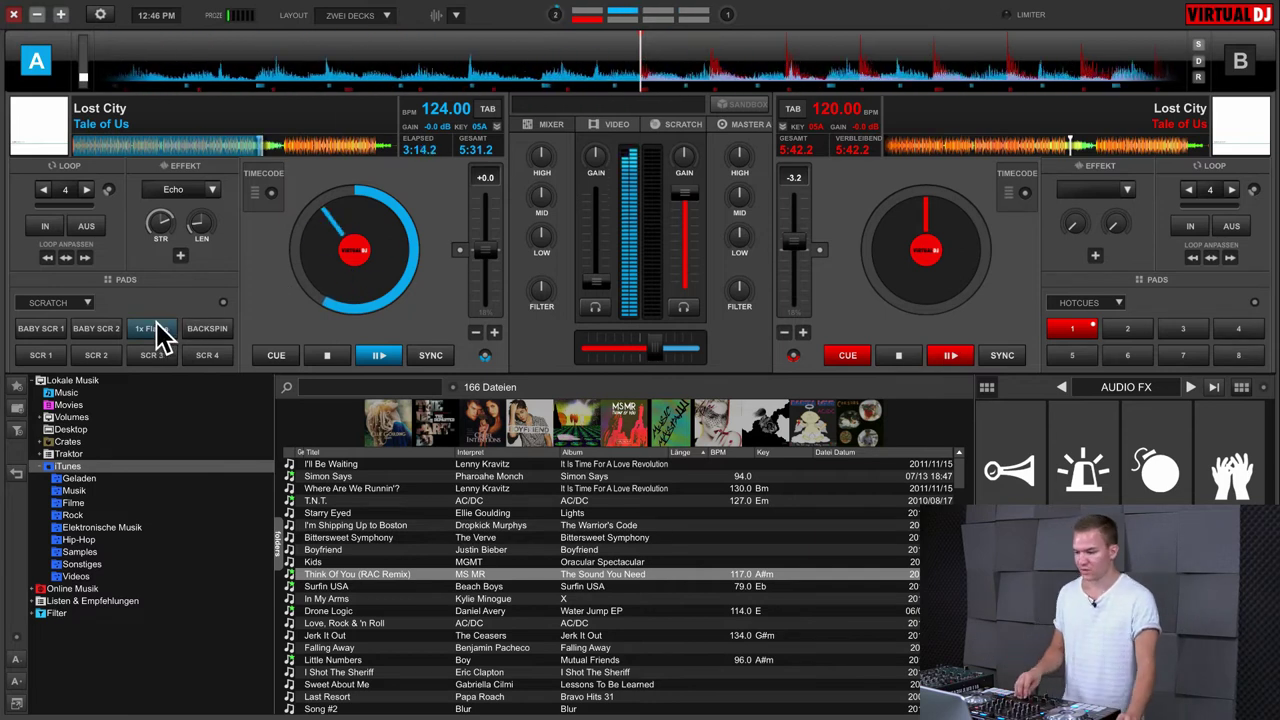
{"action": "left_click", "coordinate": [199, 328]}
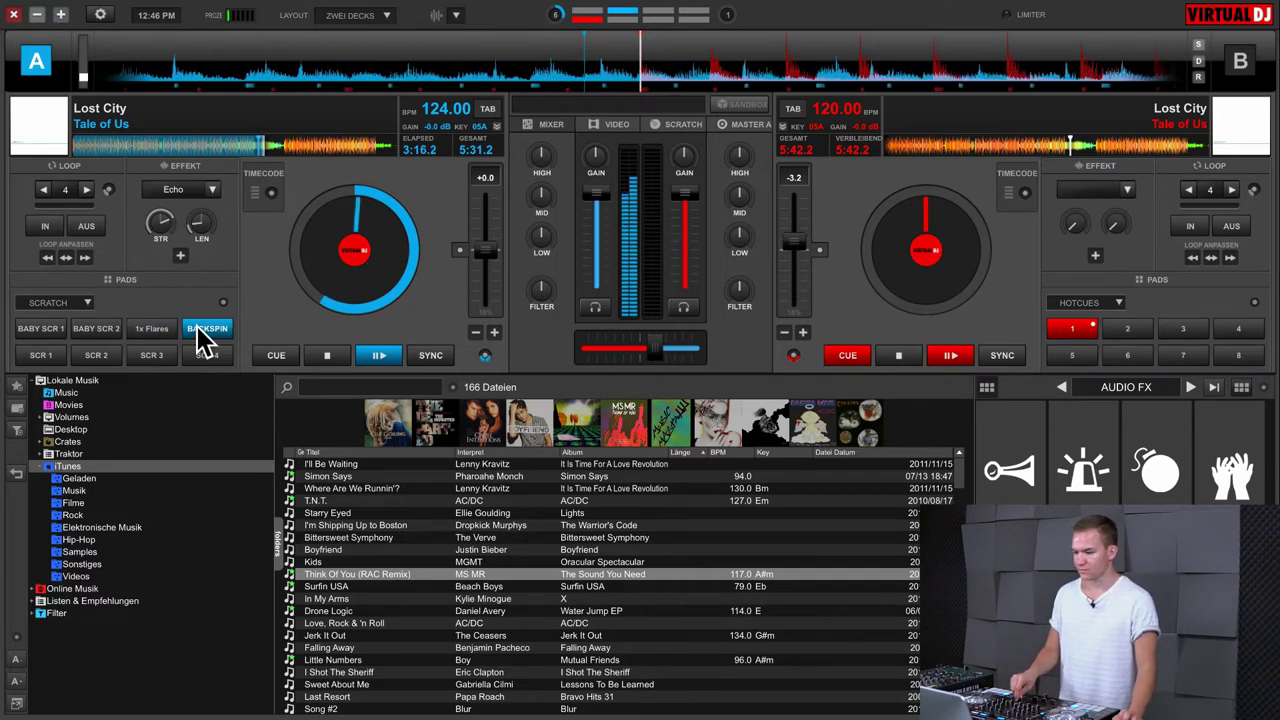
{"action": "left_click", "coordinate": [158, 330]}
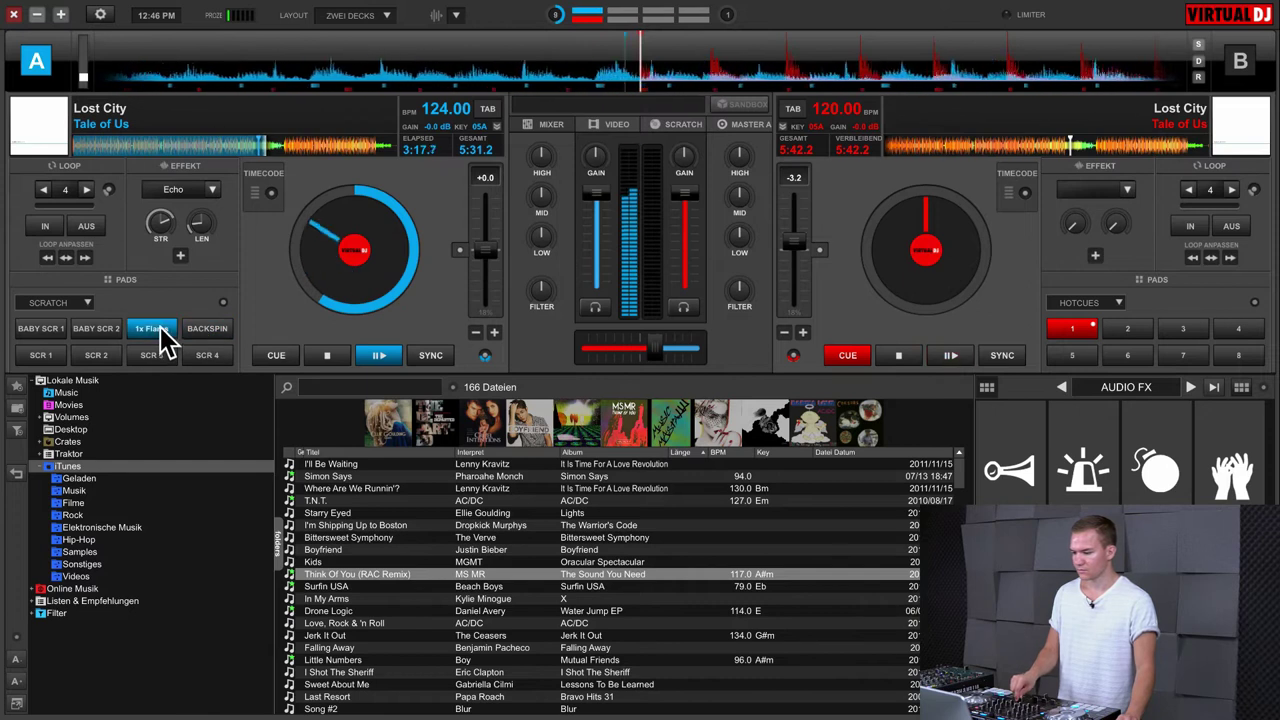
{"action": "left_click", "coordinate": [103, 335]}
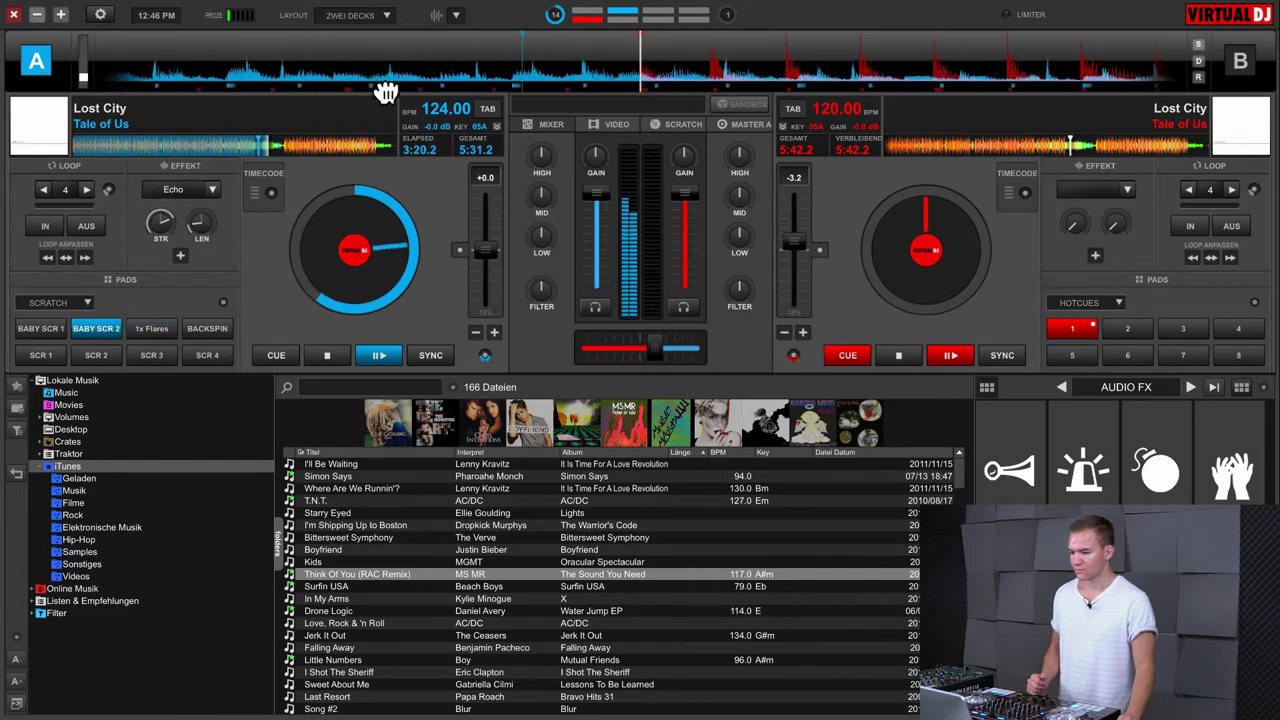
Jump ahead to about 3:45 in deck A's track and trigger BABY SCR 1 and the SCR 1 to SCR 4 scratches
{"action": "left_click", "coordinate": [292, 141]}
{"action": "left_click", "coordinate": [52, 330]}
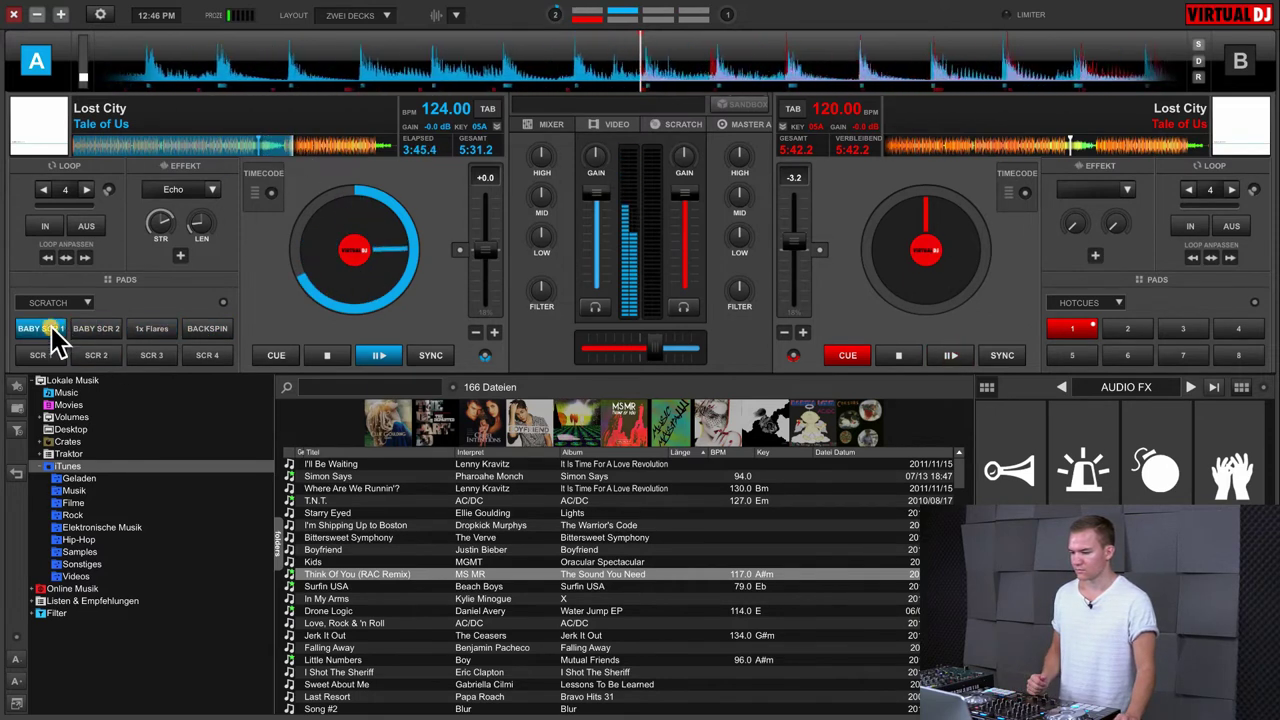
{"action": "left_click", "coordinate": [94, 357]}
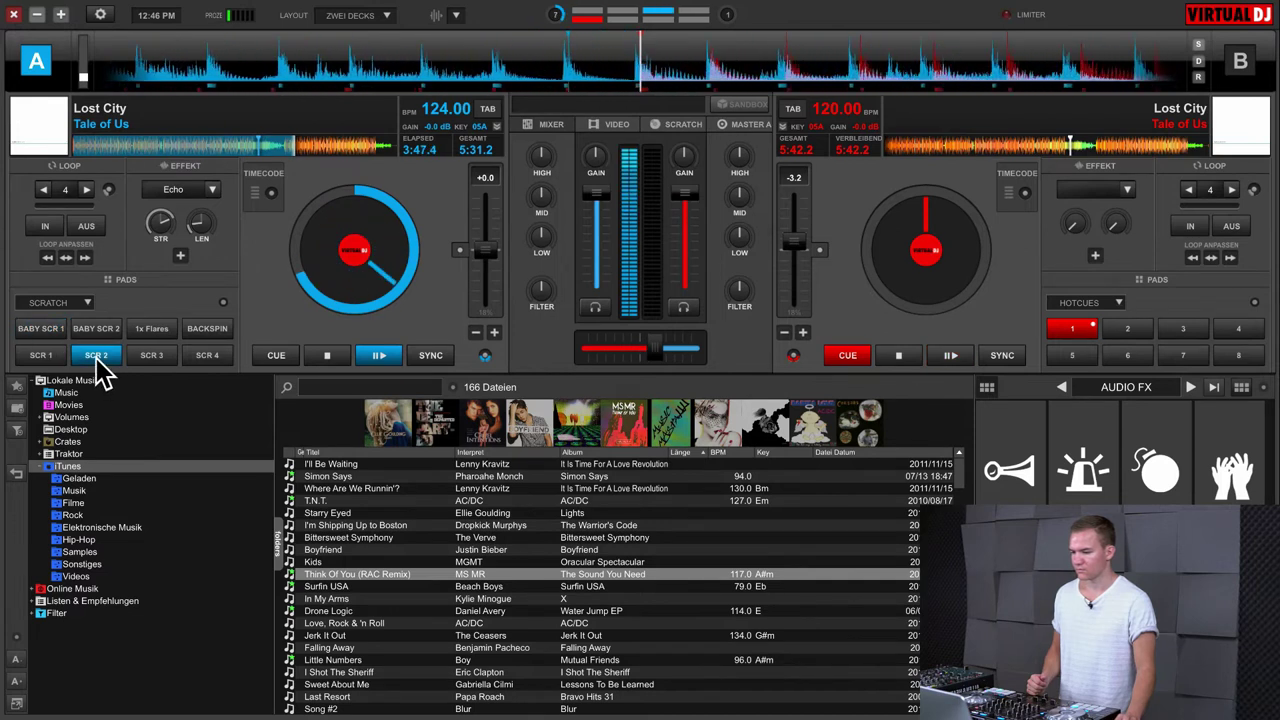
{"action": "left_click", "coordinate": [151, 357]}
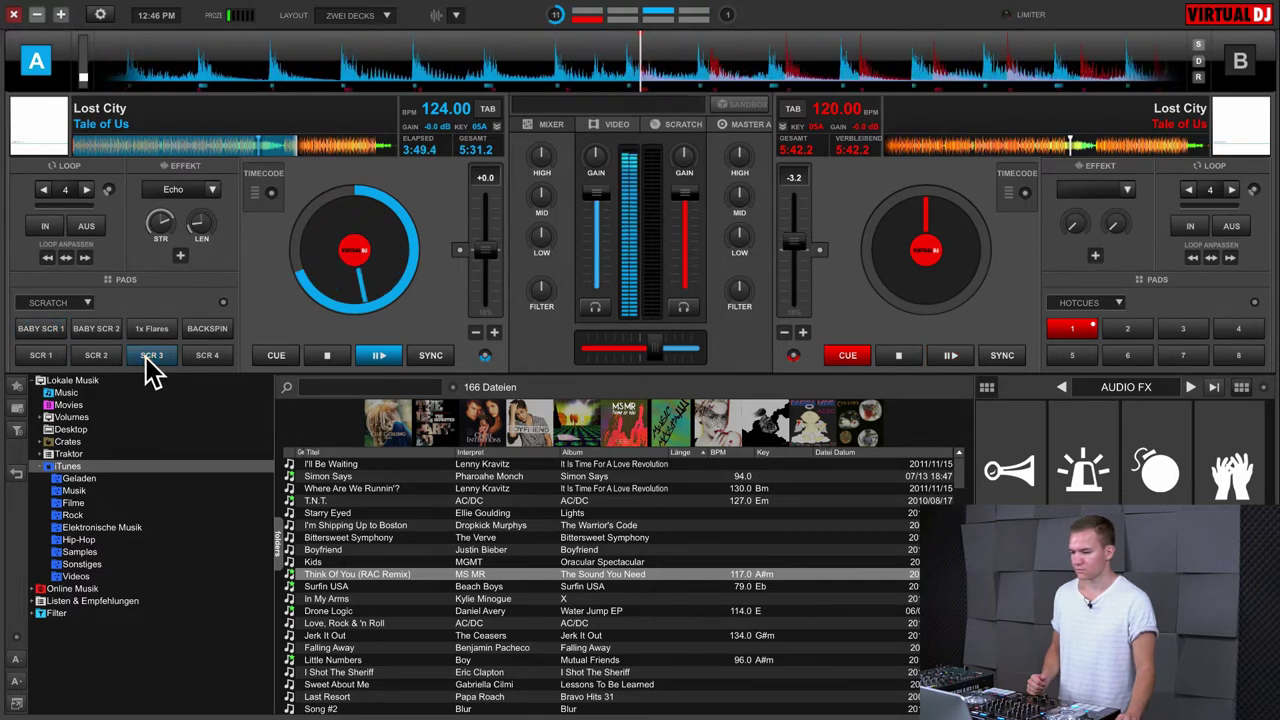
{"action": "left_click", "coordinate": [202, 357]}
{"action": "left_click", "coordinate": [92, 357]}
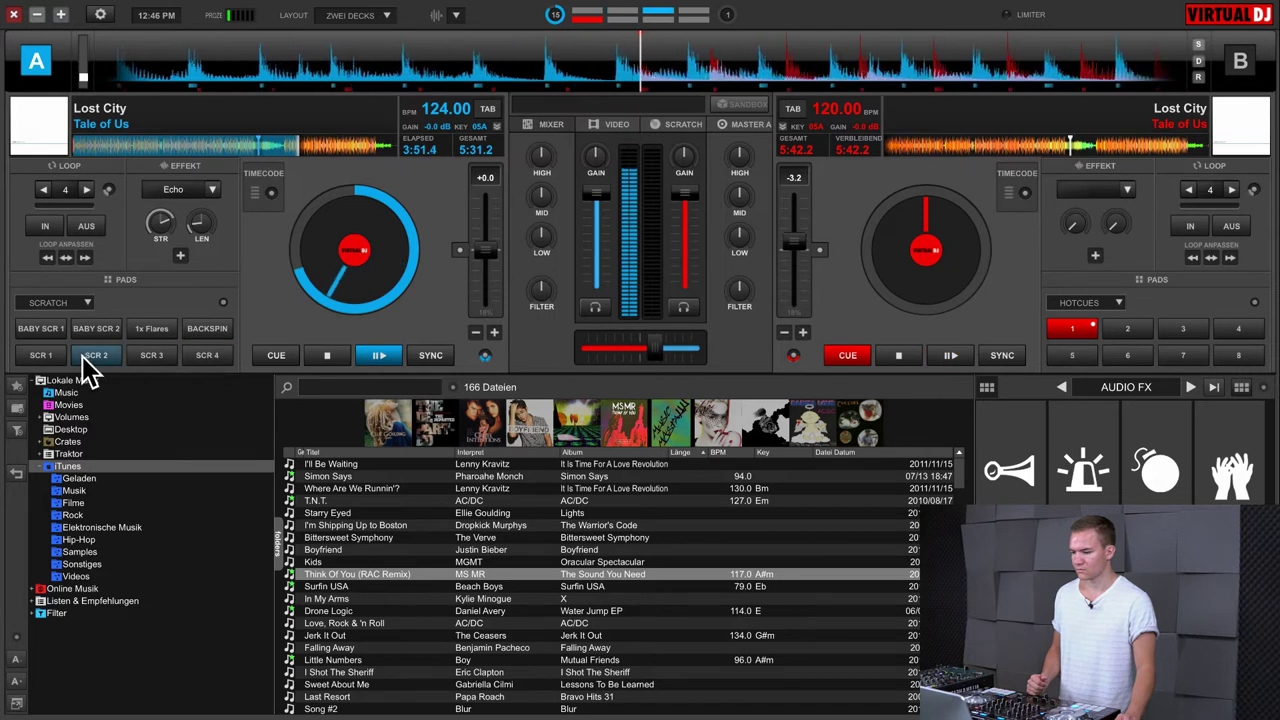
{"action": "left_click", "coordinate": [58, 356]}
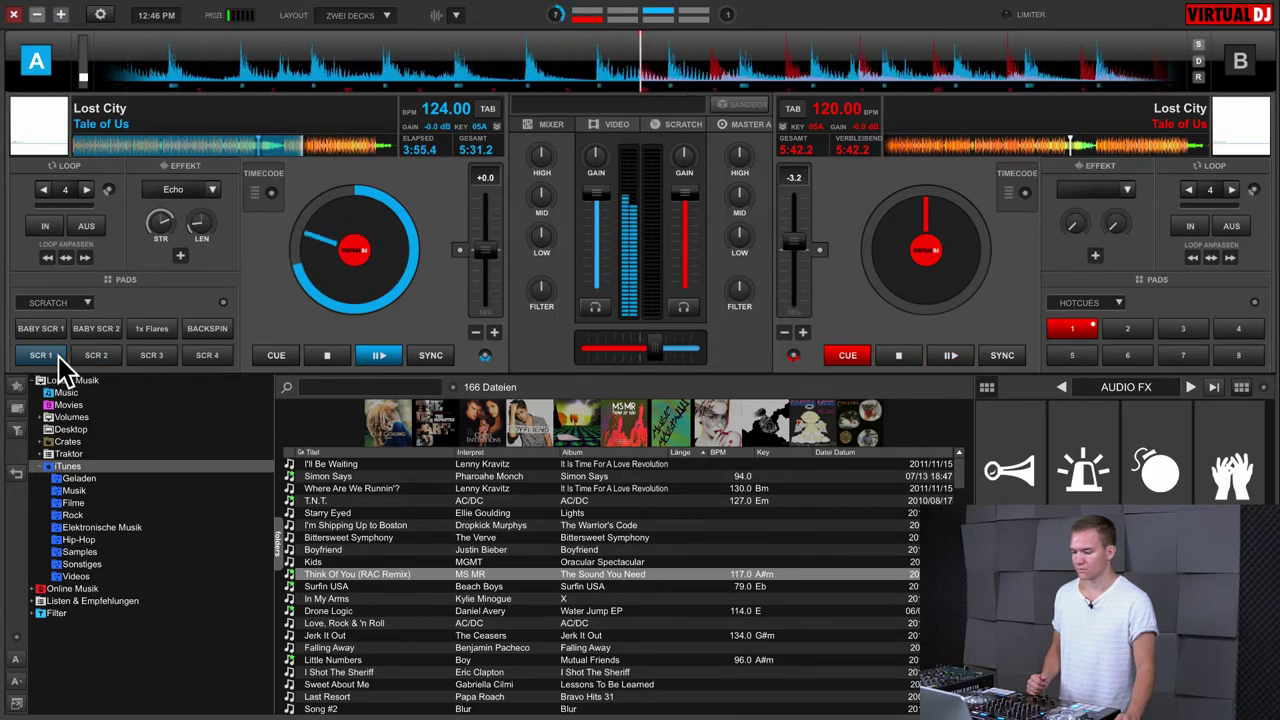
{"action": "left_click", "coordinate": [97, 357]}
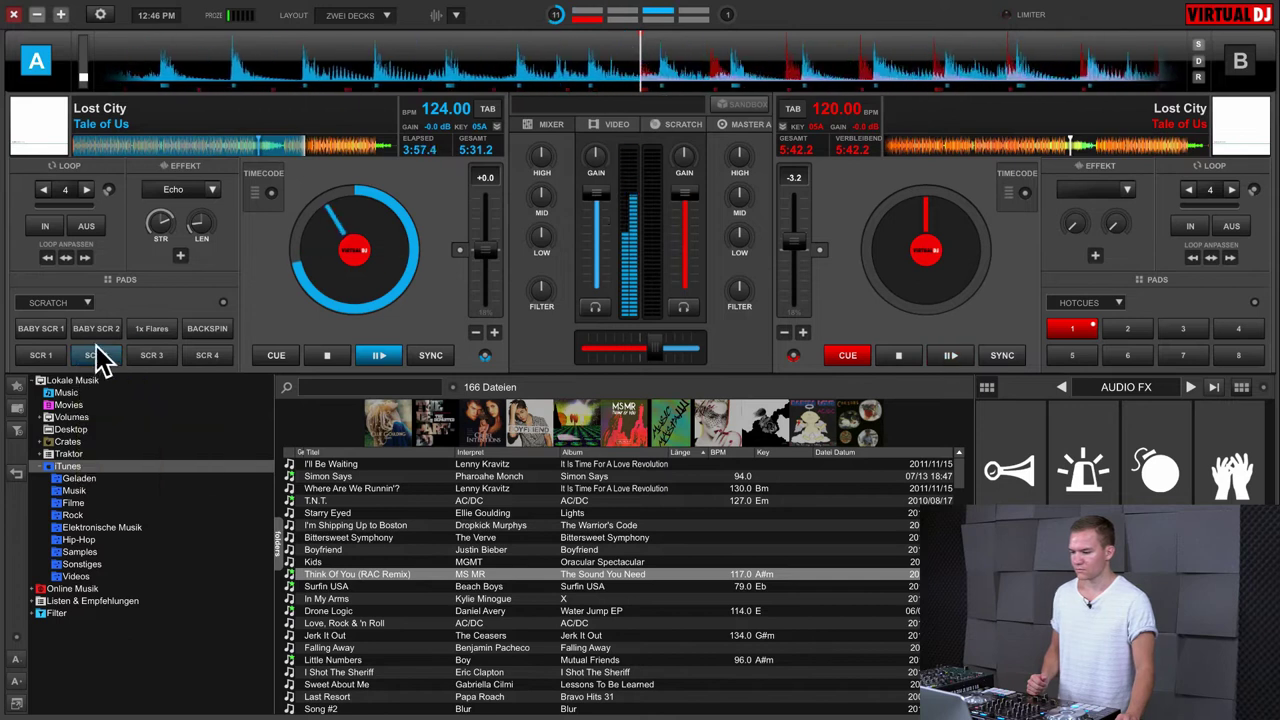
Trigger 1x Flares, BACKSPIN and BABY SCR 2 over the beat section of deck A's track
{"action": "left_click", "coordinate": [152, 330]}
{"action": "left_click", "coordinate": [204, 330]}
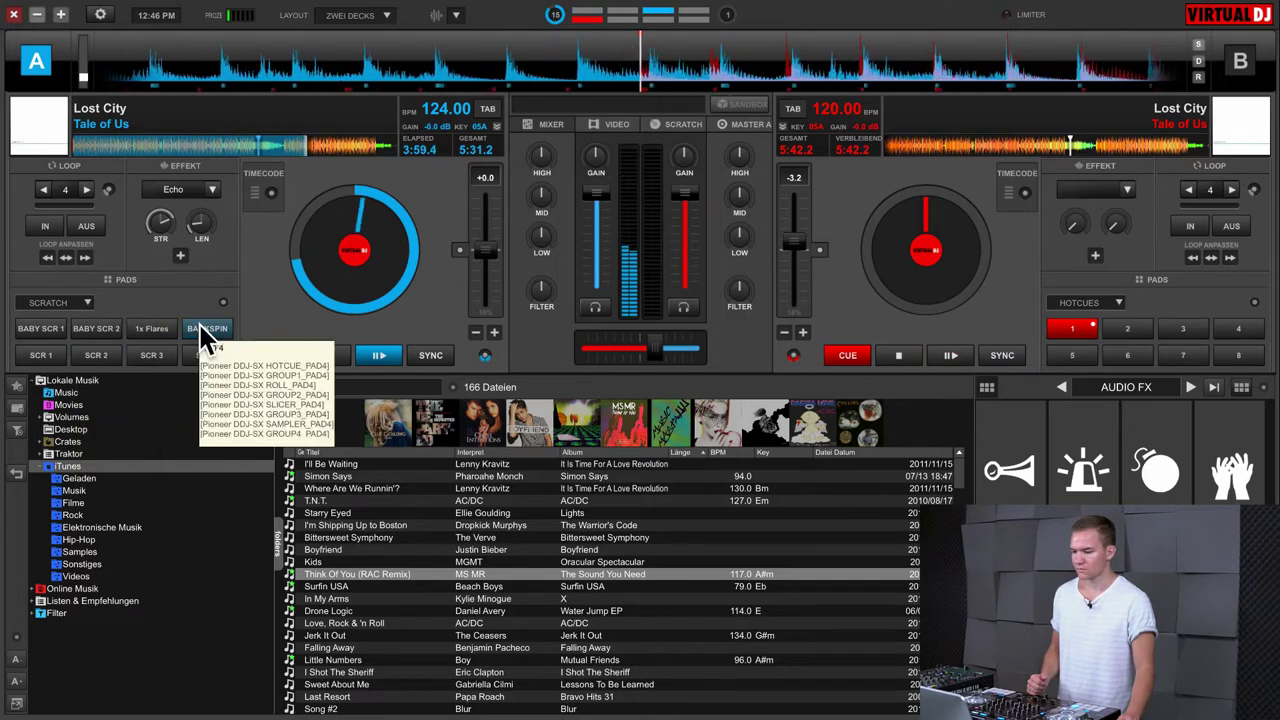
{"action": "left_click", "coordinate": [145, 330]}
{"action": "left_click", "coordinate": [110, 332]}
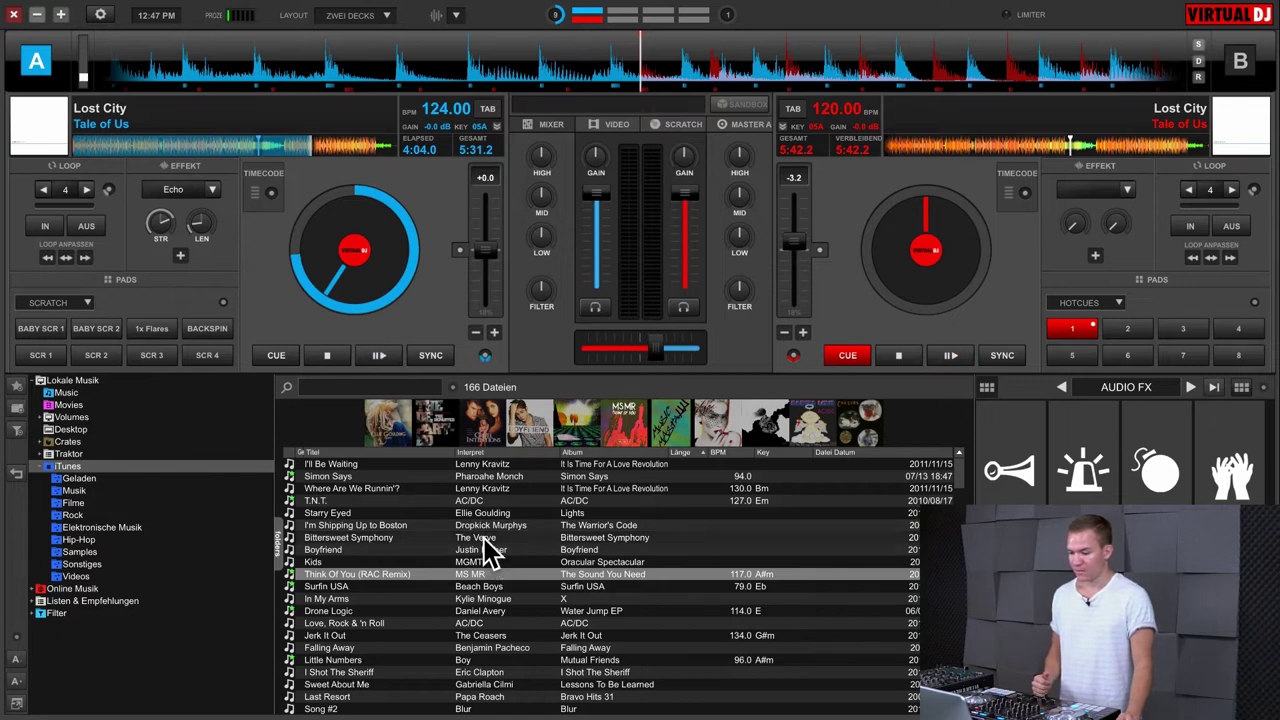
Load Moonstruck from the Hip-Hop folder into deck A, play it and trigger the 1x Flares and SCR 1 to SCR 4 scratches
{"action": "left_click", "coordinate": [234, 539]}
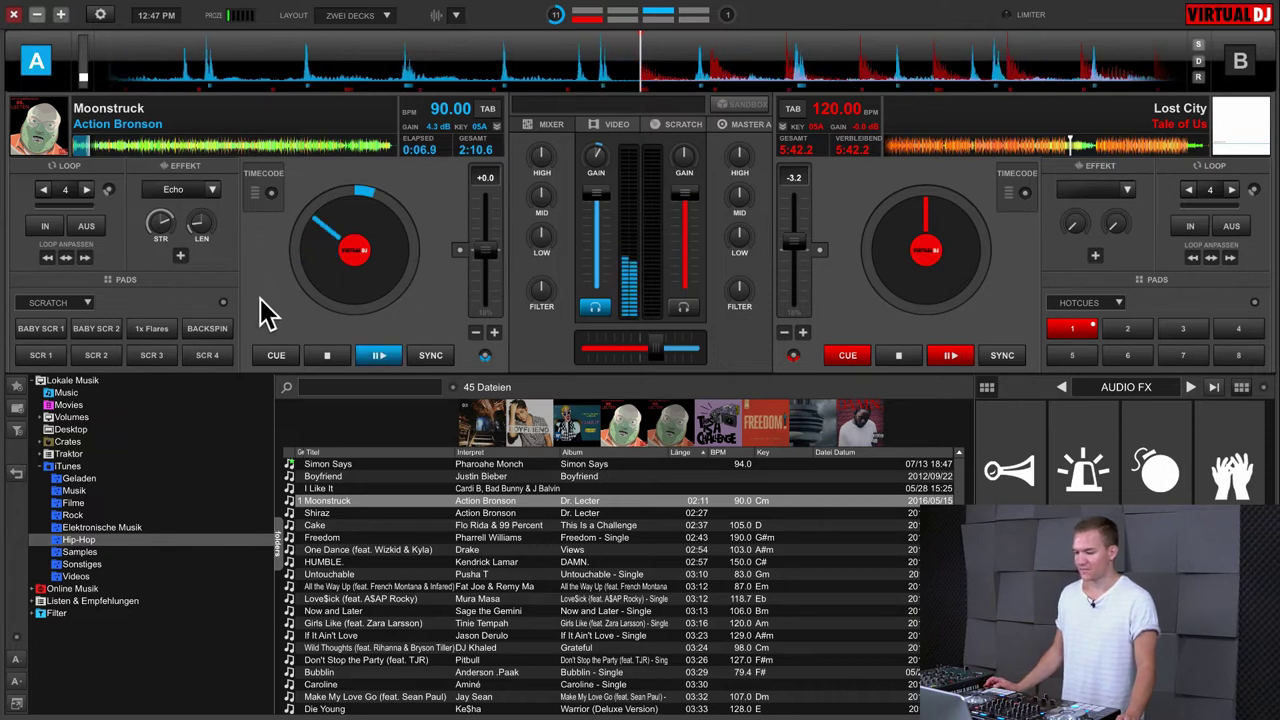
{"action": "left_click", "coordinate": [163, 330]}
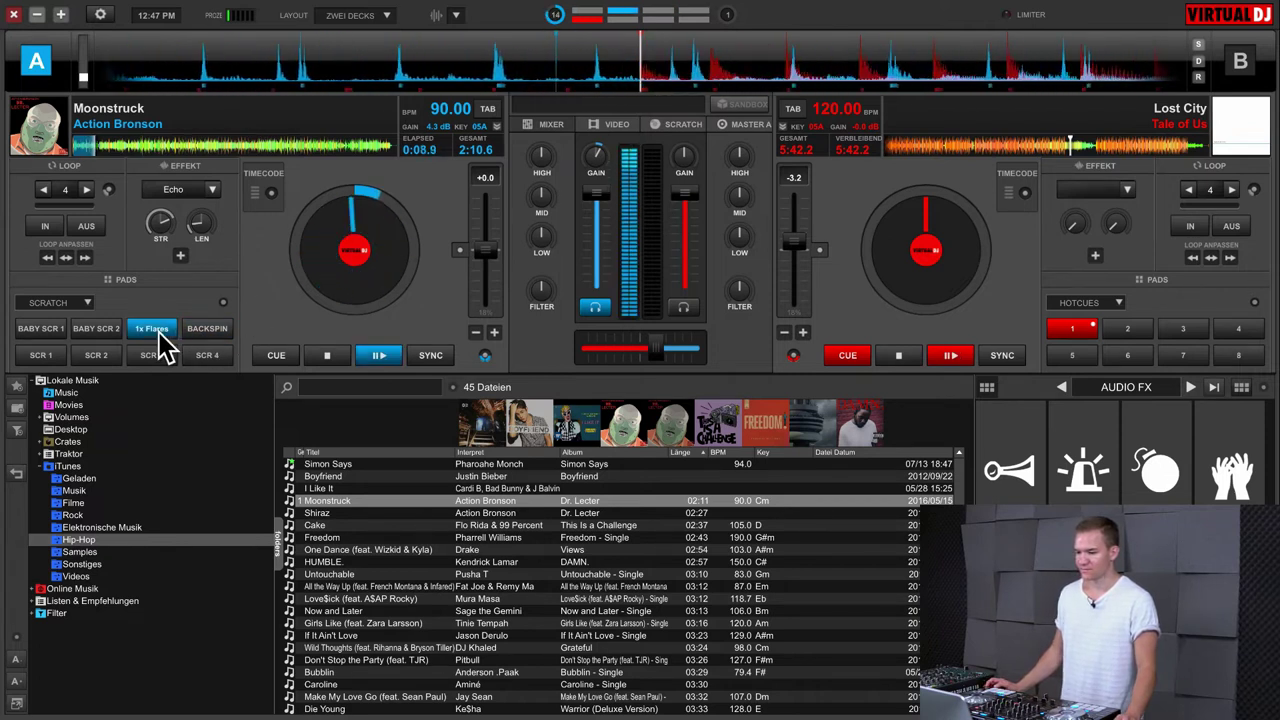
{"action": "left_click", "coordinate": [59, 353]}
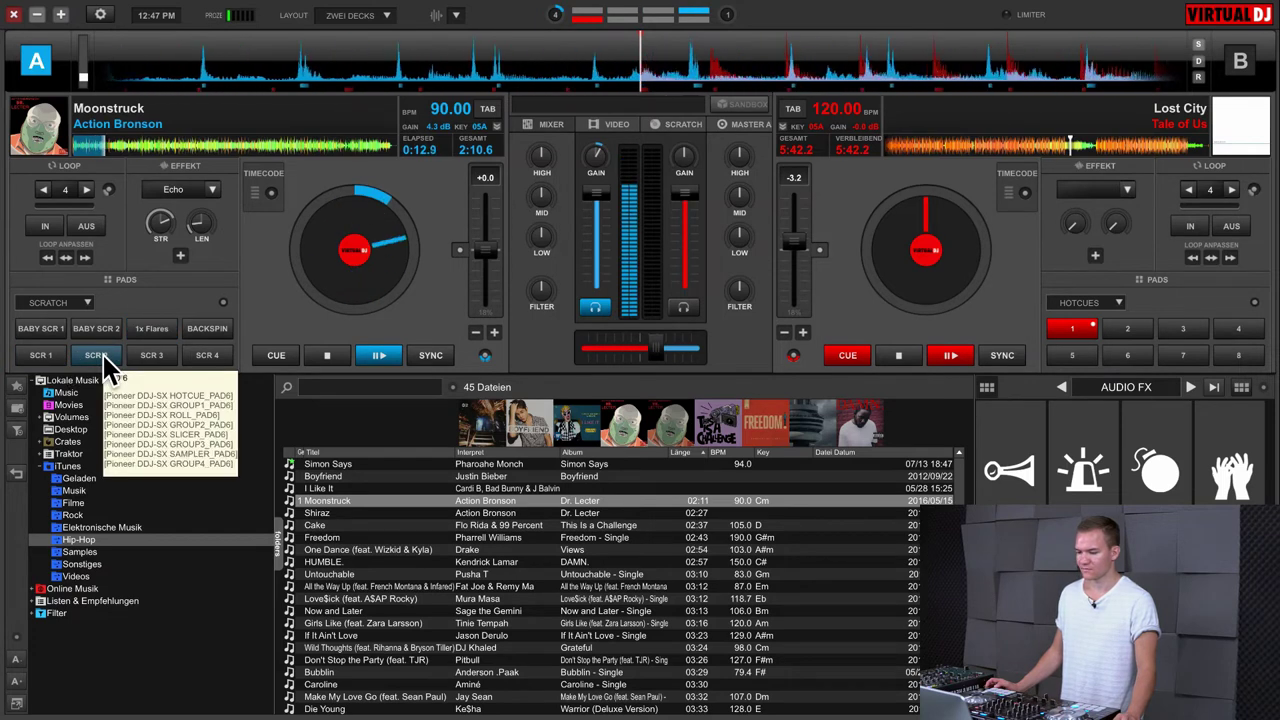
{"action": "left_click", "coordinate": [106, 360]}
{"action": "left_click", "coordinate": [148, 360]}
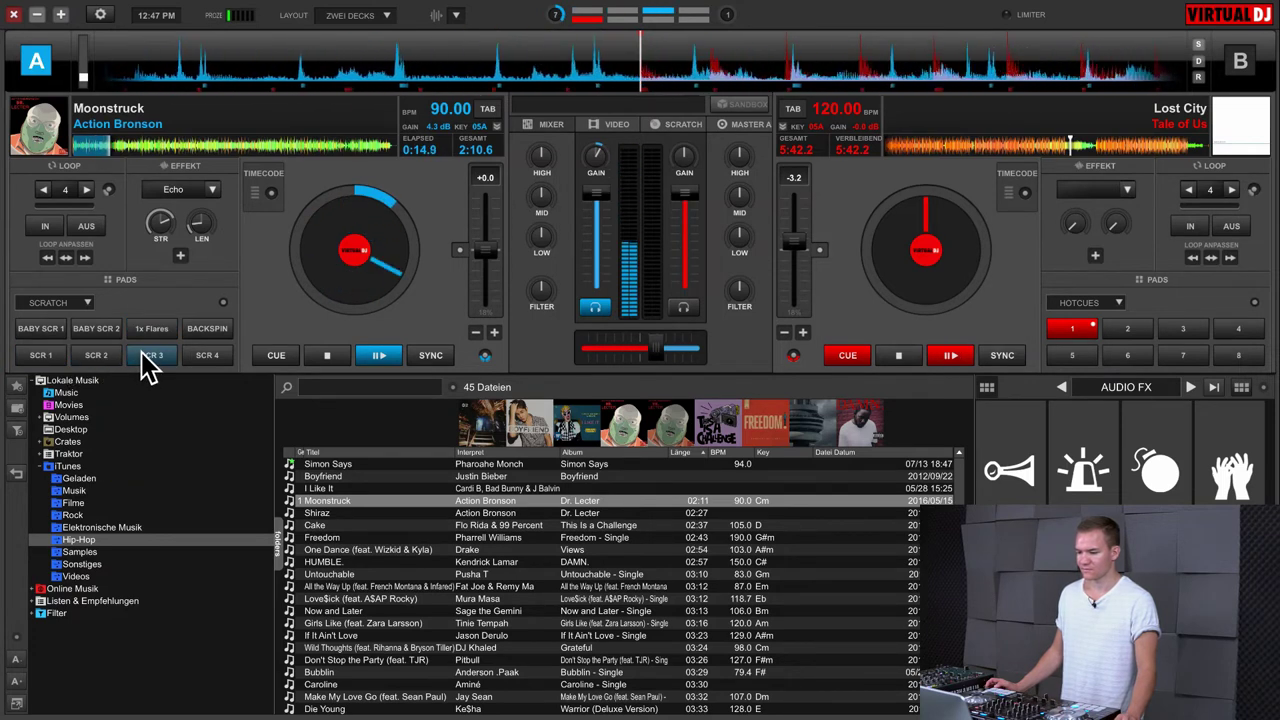
{"action": "left_click", "coordinate": [150, 356]}
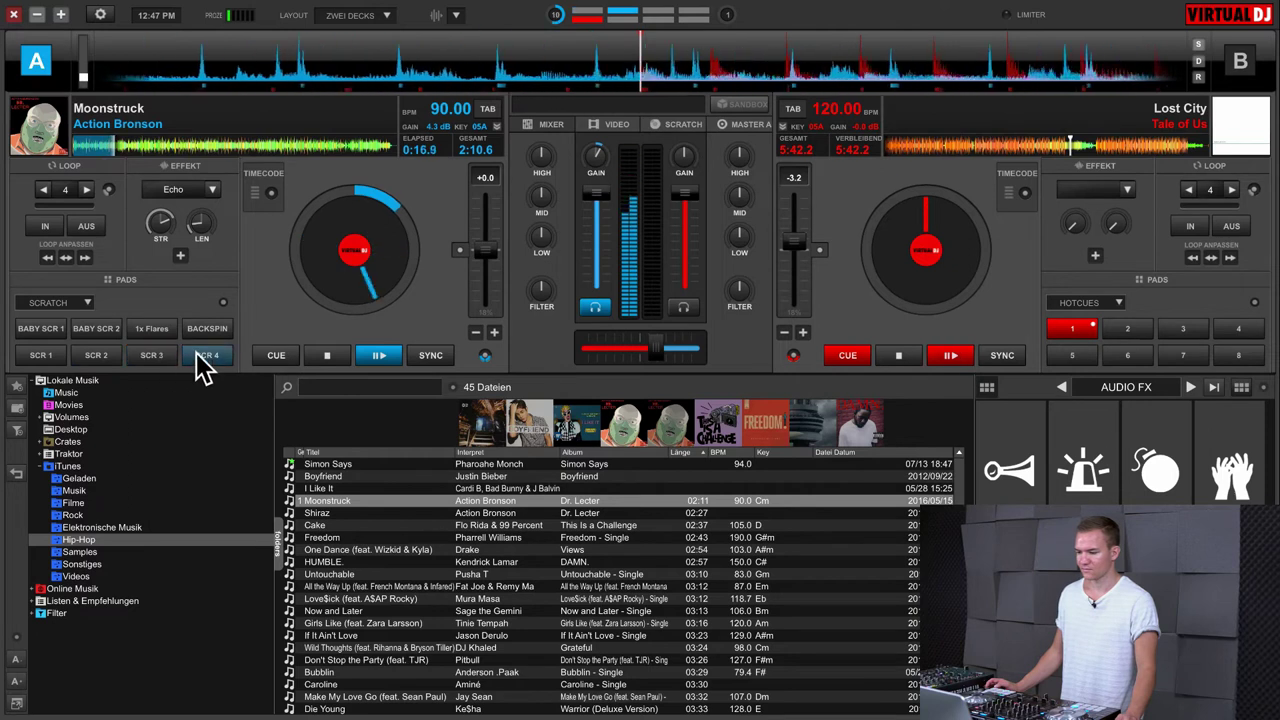
{"action": "left_click", "coordinate": [202, 357]}
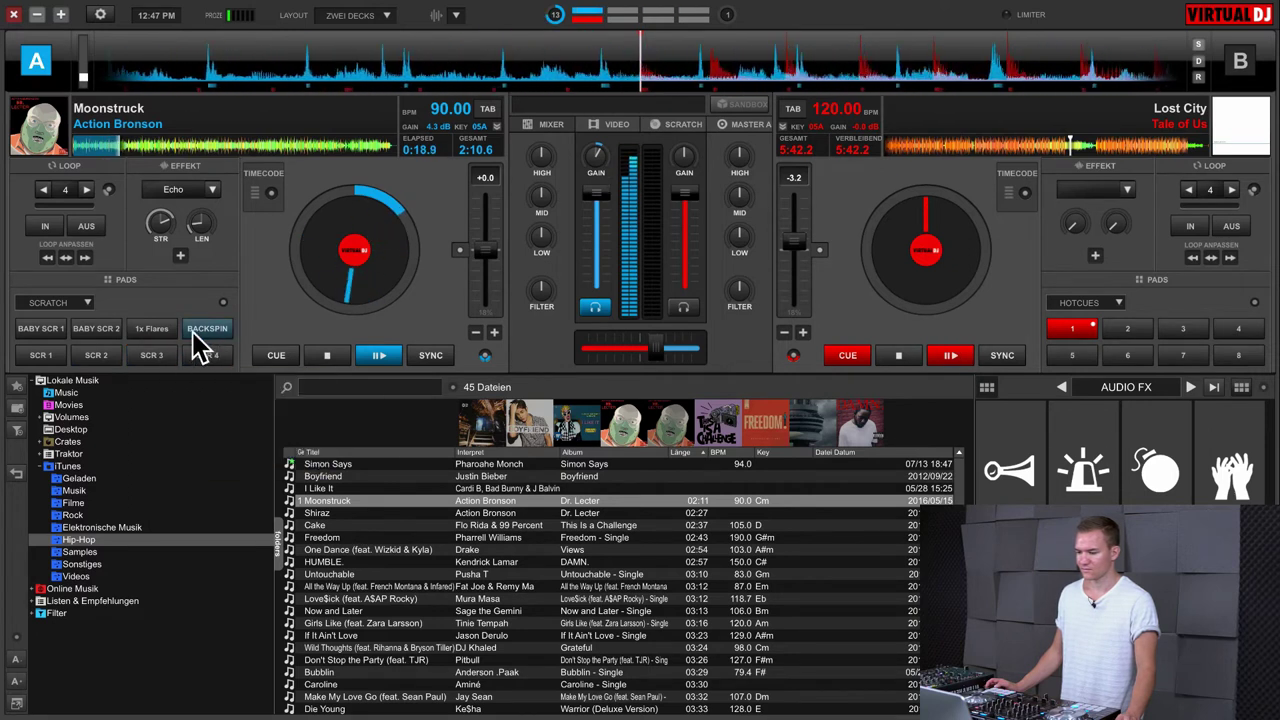
{"action": "left_click", "coordinate": [152, 331]}
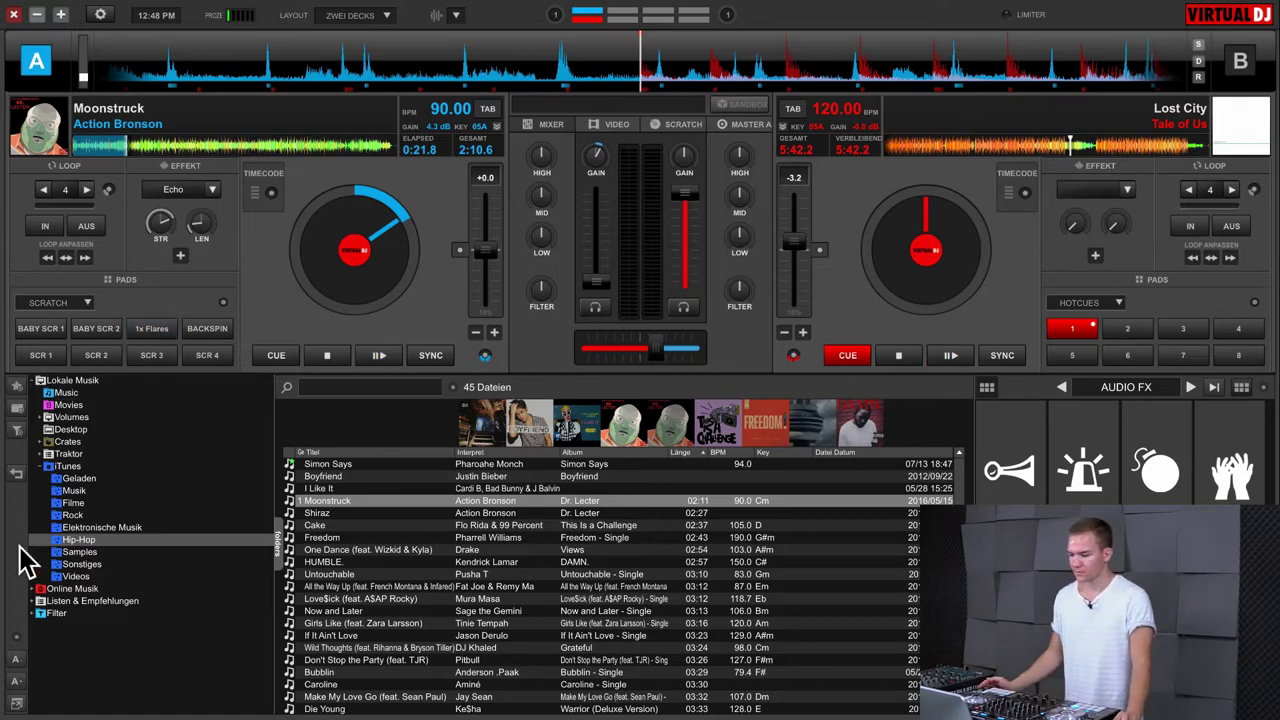
Collapse the iTunes folder and shift deck A's key down and up with its key controls, finishing at 12A
{"action": "left_click", "coordinate": [42, 466]}
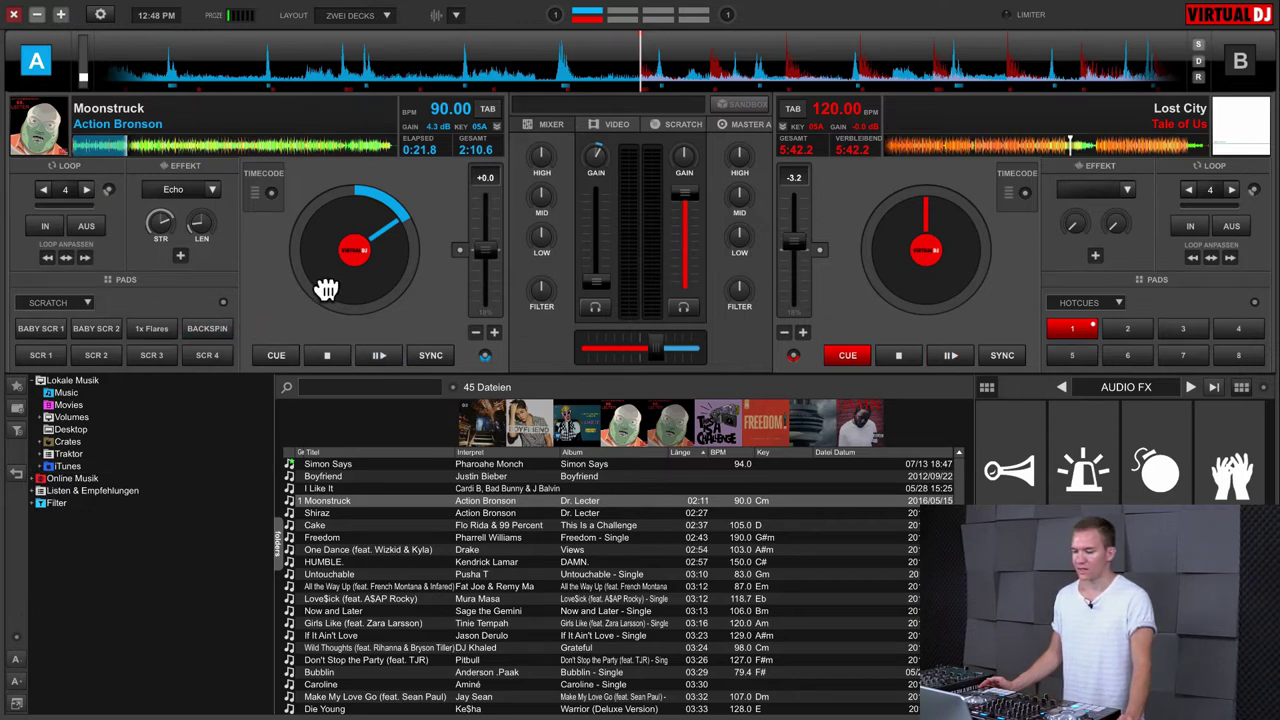
{"action": "left_click", "coordinate": [497, 127]}
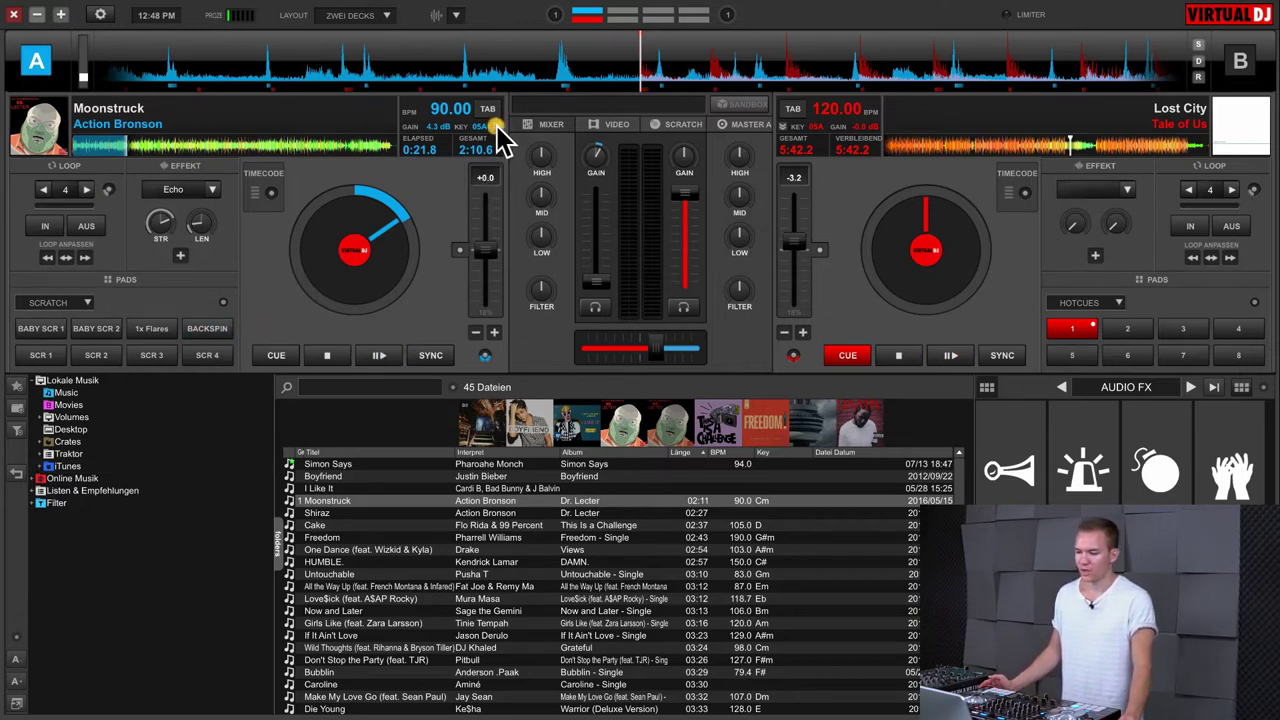
{"action": "left_click", "coordinate": [434, 192]}
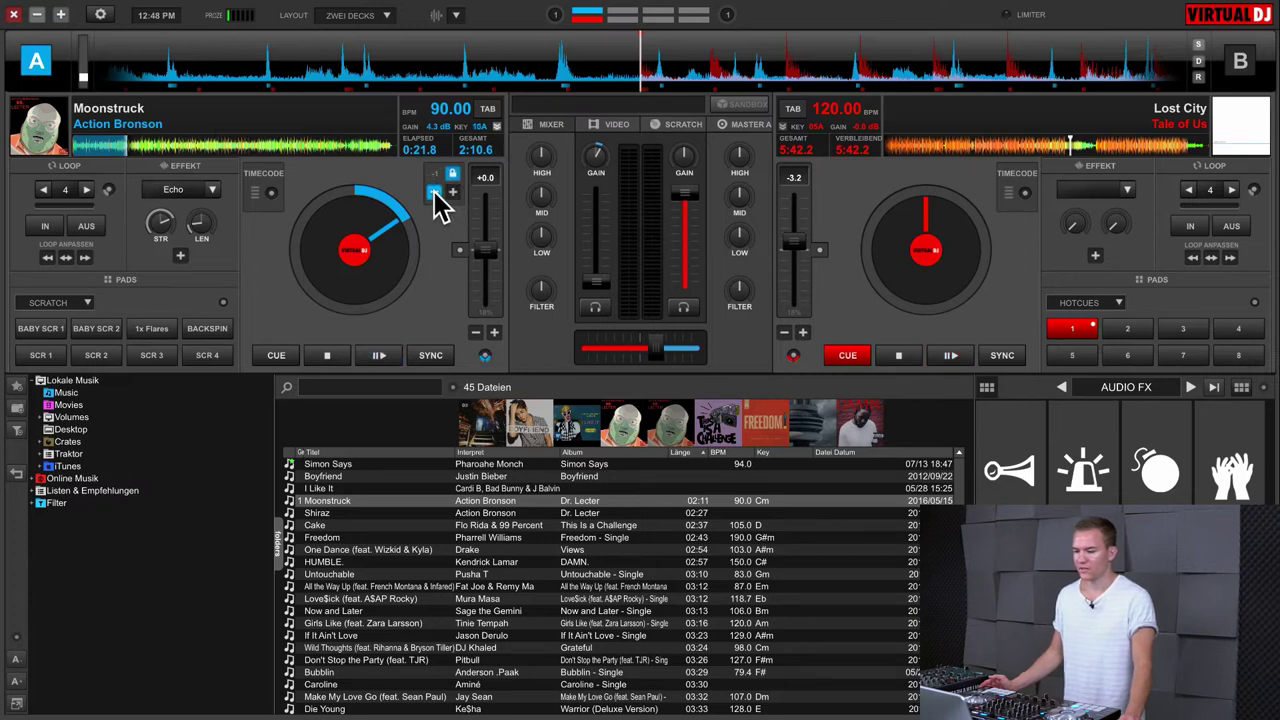
{"action": "left_click", "coordinate": [436, 193]}
{"action": "left_click", "coordinate": [452, 192]}
{"action": "left_click", "coordinate": [452, 192]}
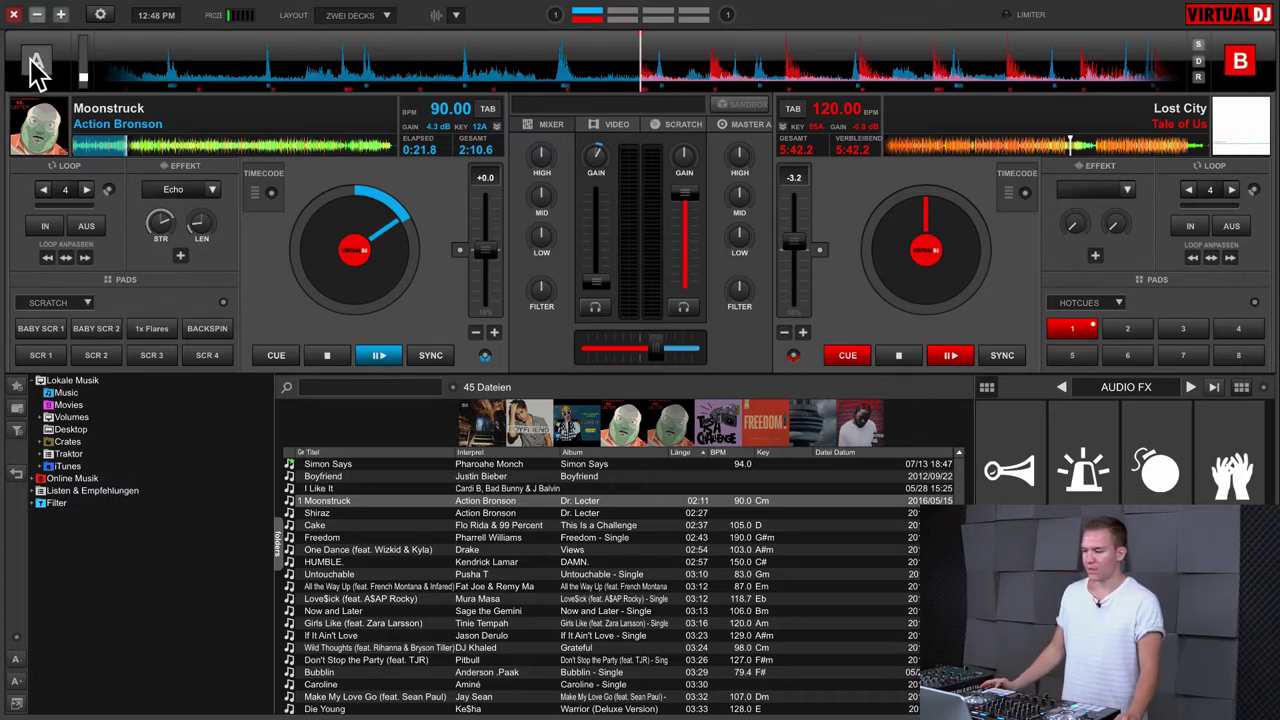
With deck B selected, zoom the combined waveform display out and in and try its D and R options
{"action": "left_click", "coordinate": [1240, 60]}
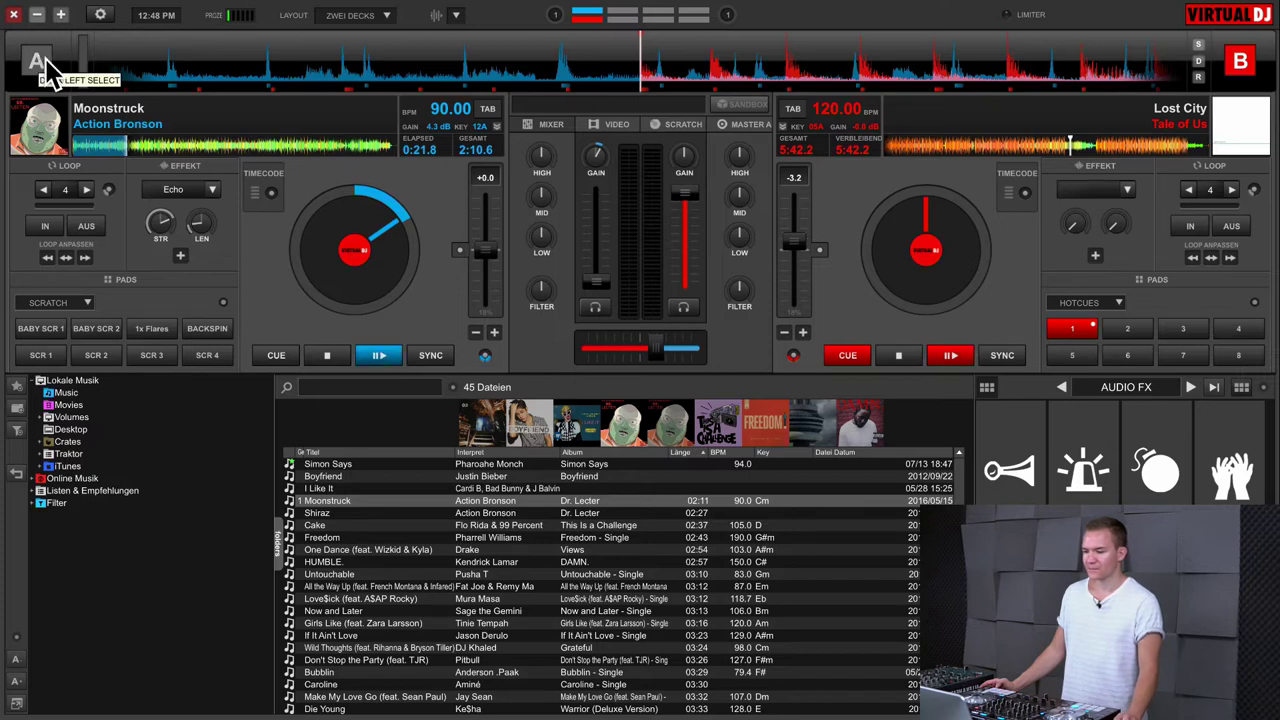
{"action": "left_click_drag", "start_coordinate": [84, 77], "coordinate": [86, 57]}
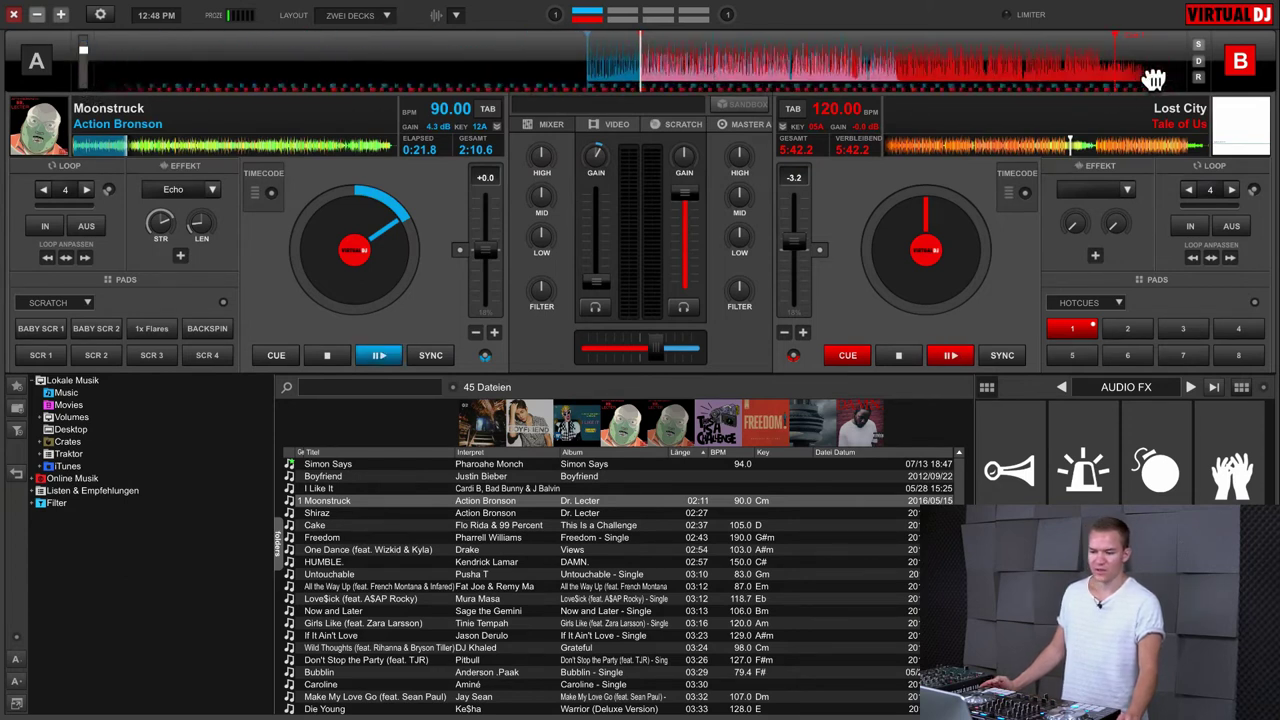
{"action": "left_click", "coordinate": [1199, 61]}
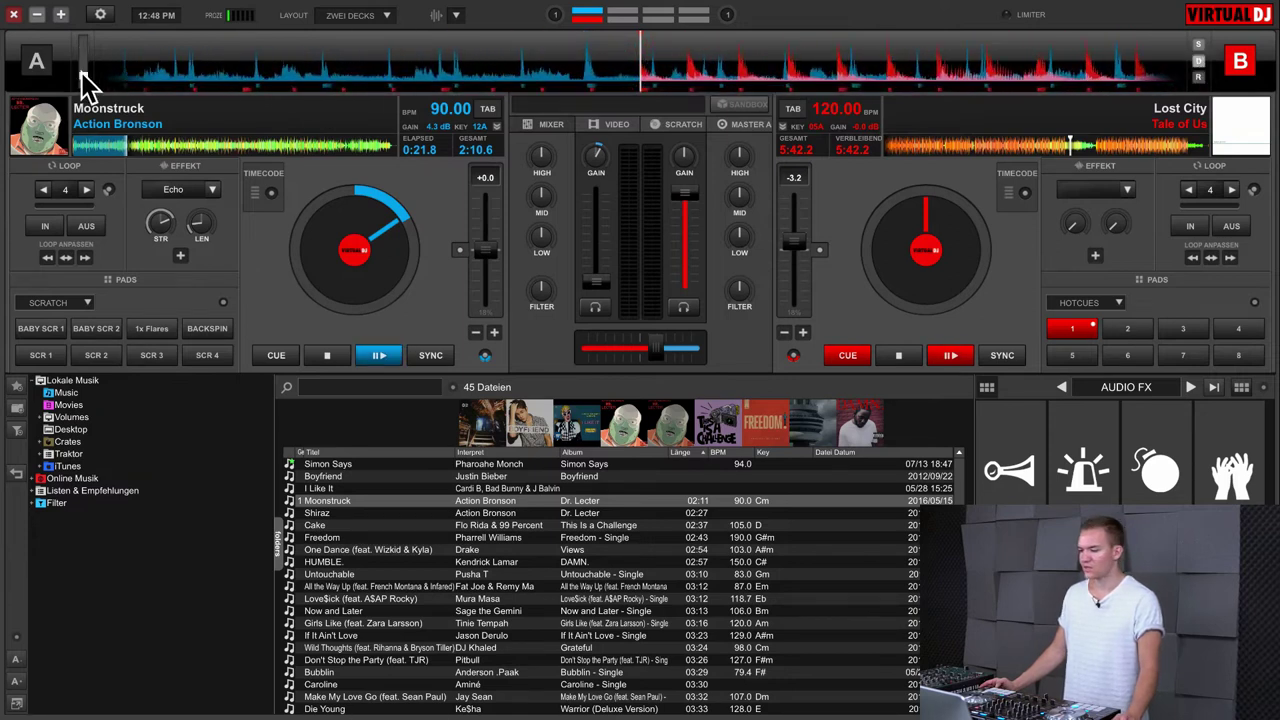
{"action": "left_click_drag", "start_coordinate": [86, 84], "coordinate": [86, 62]}
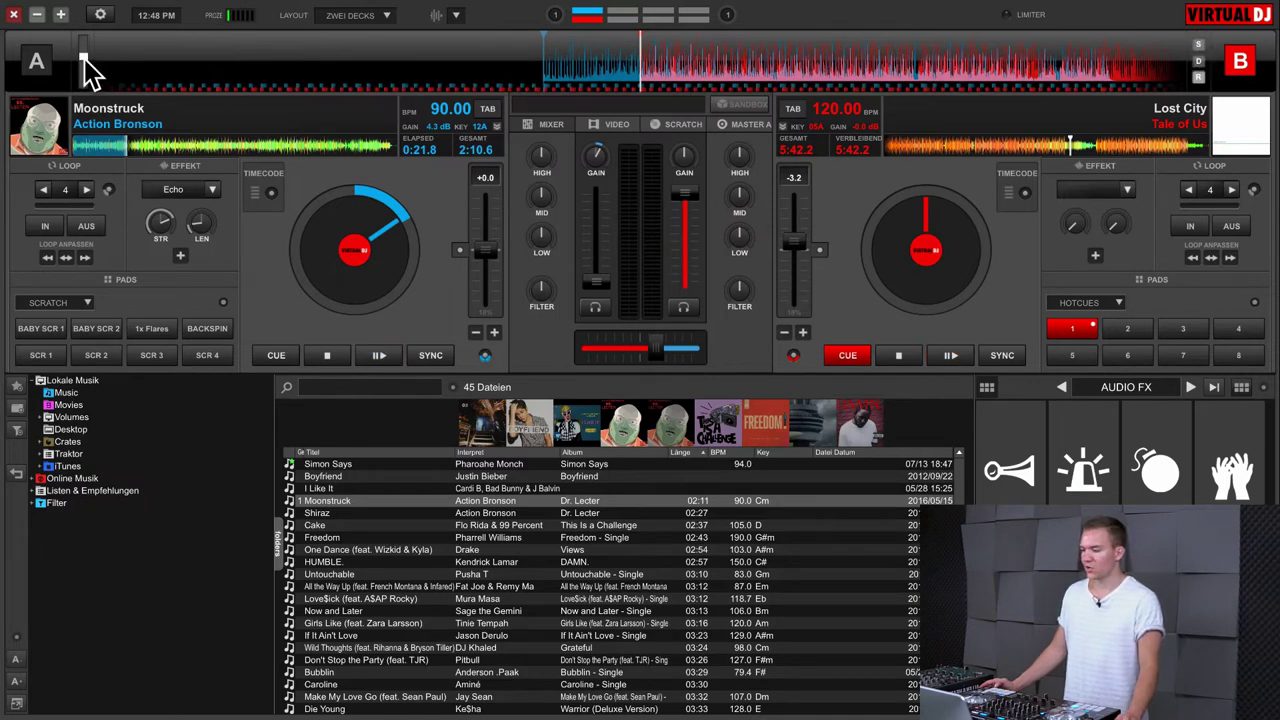
{"action": "left_click_drag", "start_coordinate": [86, 60], "coordinate": [84, 86]}
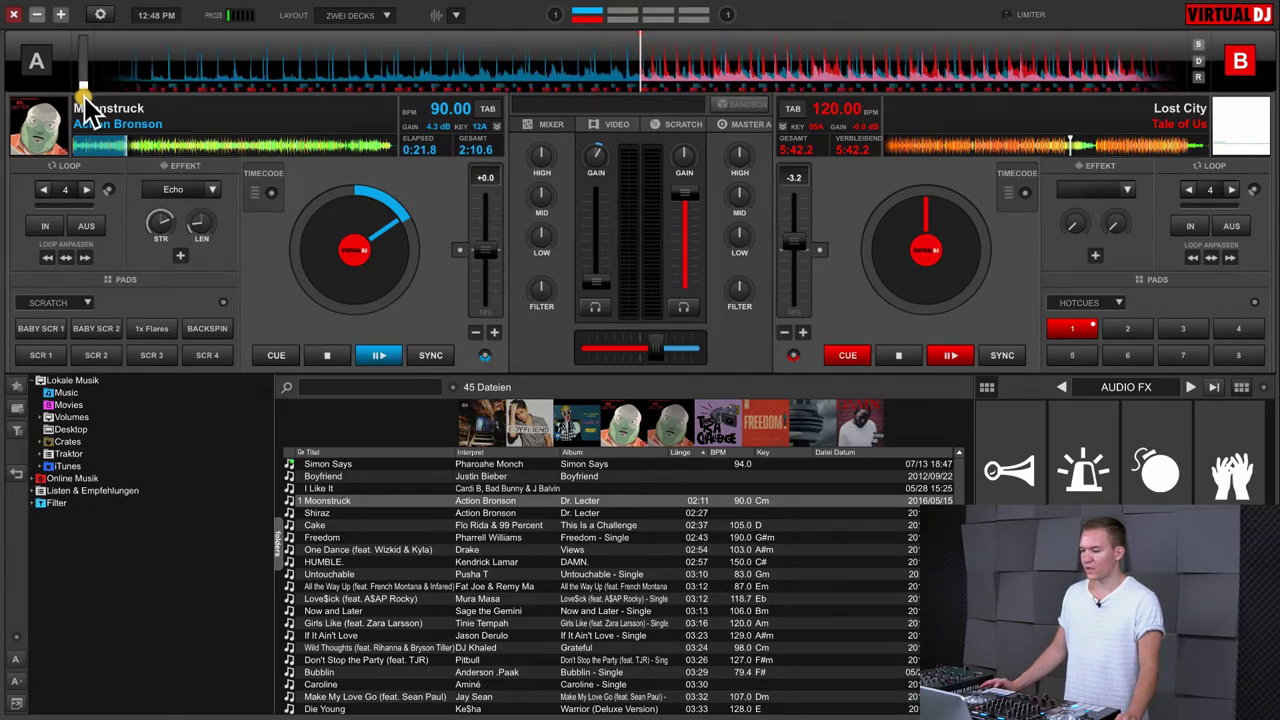
{"action": "left_click", "coordinate": [1199, 76]}
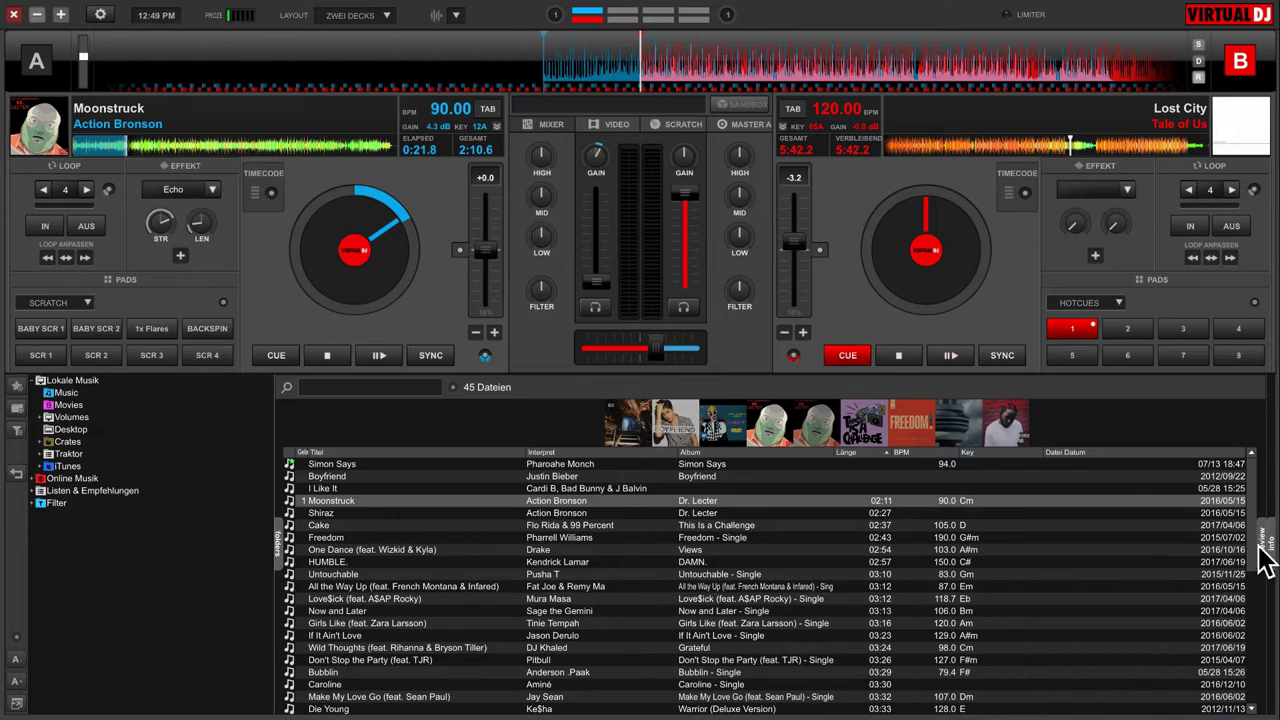
Show the Sideliste in the sideview and open its matching sidelist playlist under Listen & Empfehlungen, Playlisten
{"action": "left_click", "coordinate": [1262, 550]}
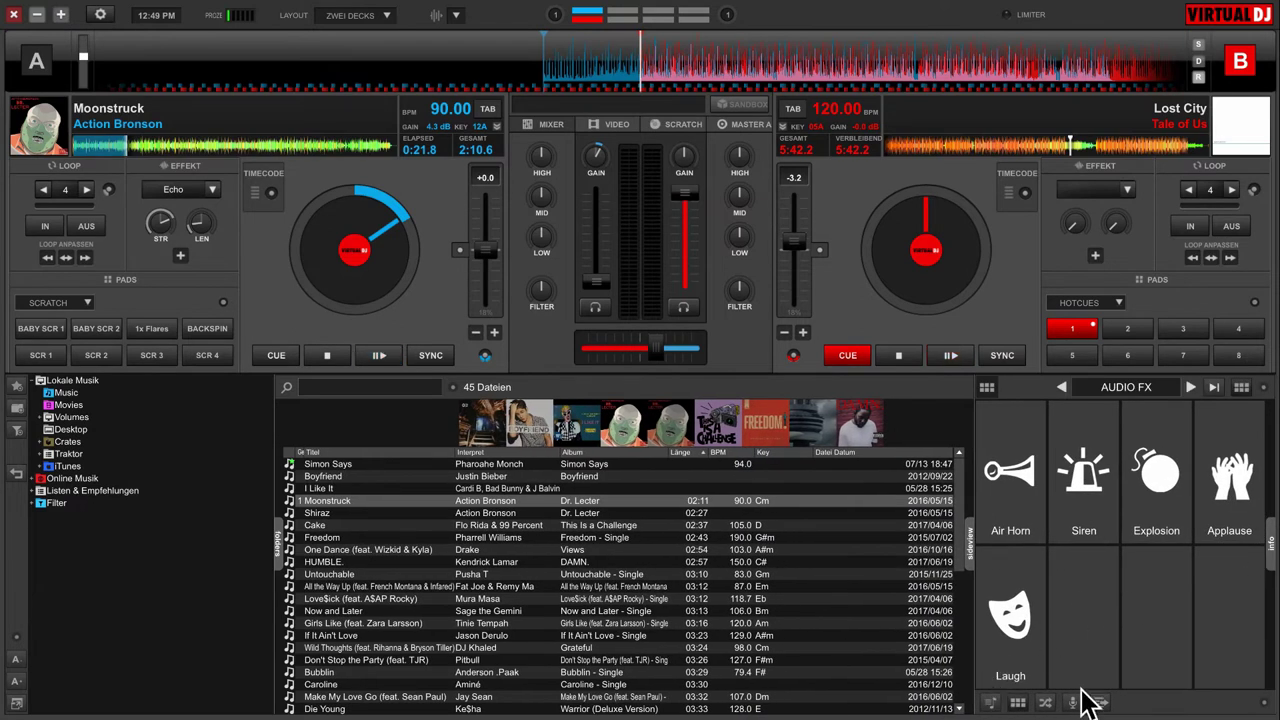
{"action": "left_click", "coordinate": [992, 704]}
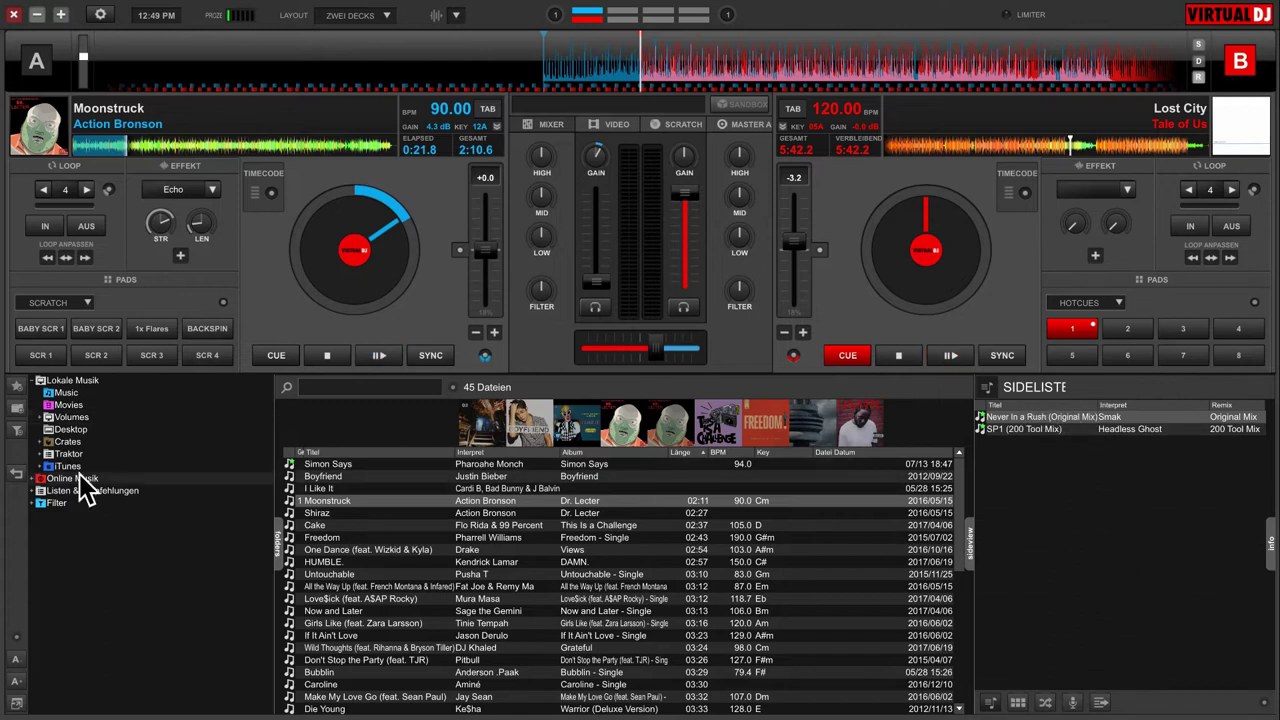
{"action": "left_click", "coordinate": [40, 491]}
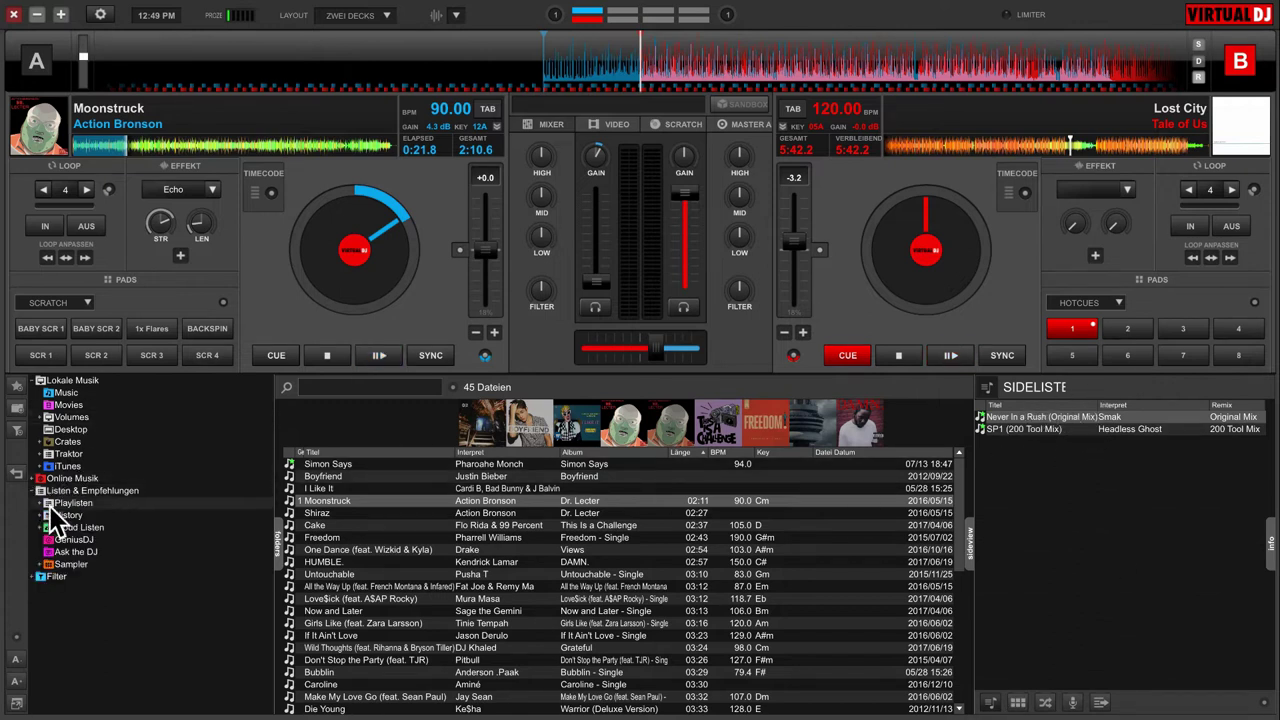
{"action": "left_click", "coordinate": [45, 504]}
{"action": "left_click", "coordinate": [78, 540]}
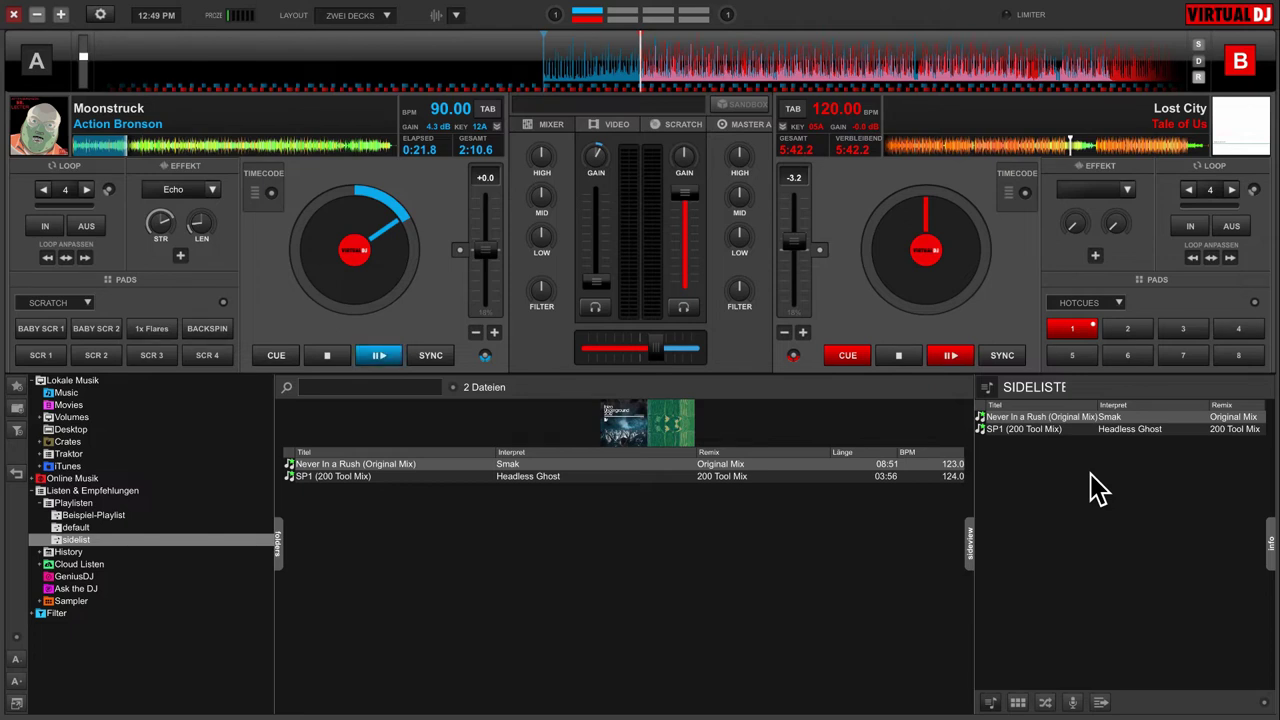
Switch the sideview to the sampler, cycle through its banks back to AUDIO FX and trigger the Air Horn sample
{"action": "left_click", "coordinate": [1018, 703]}
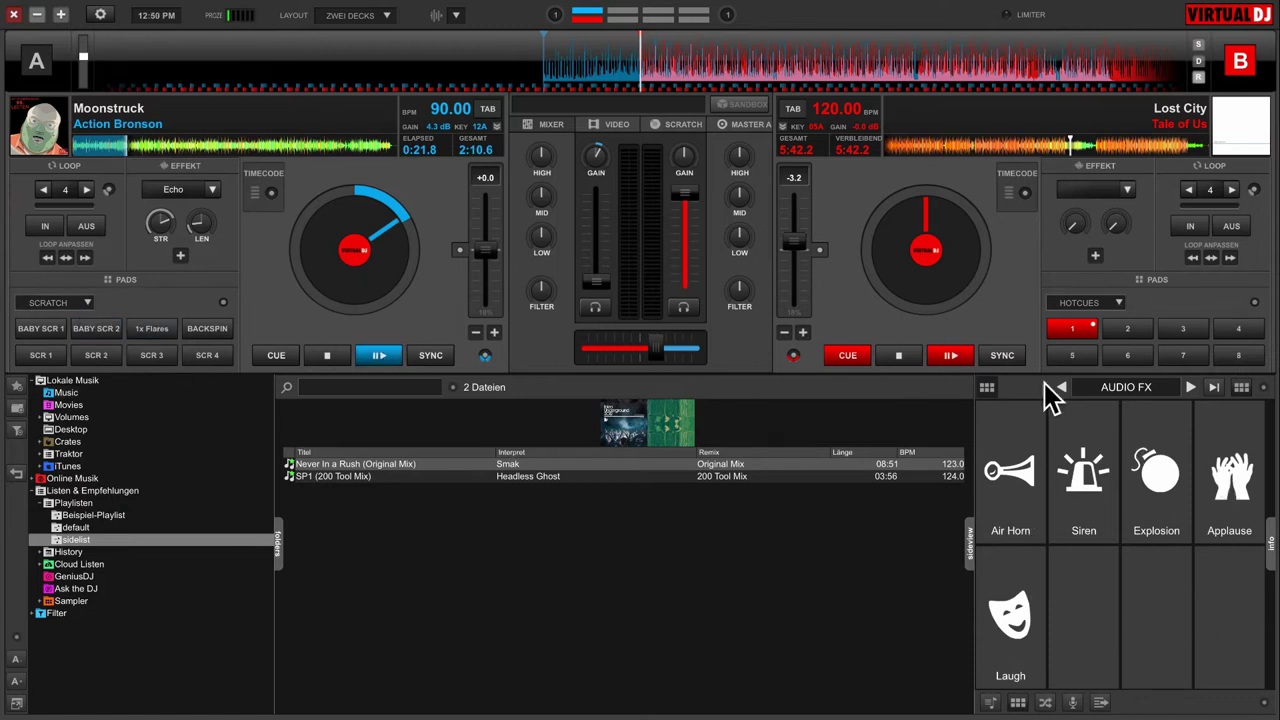
{"action": "left_click", "coordinate": [1189, 387]}
{"action": "left_click", "coordinate": [1189, 387]}
{"action": "left_click", "coordinate": [1189, 387]}
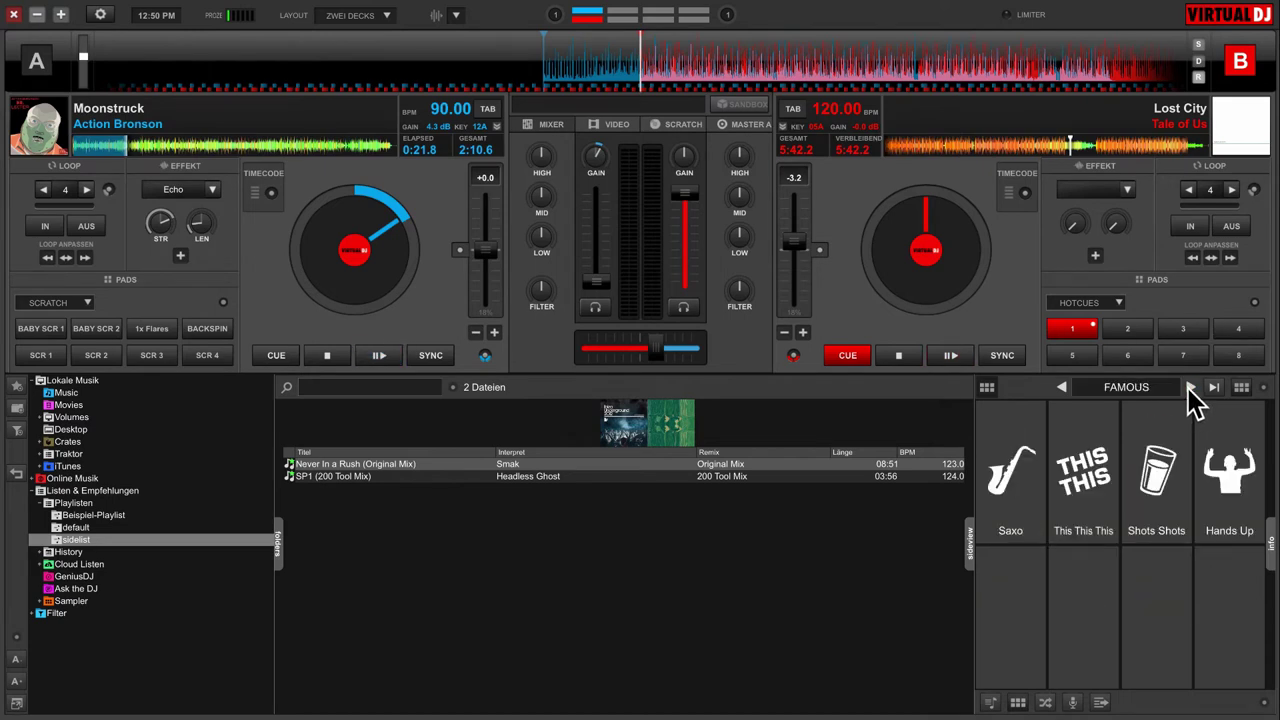
{"action": "left_click", "coordinate": [1189, 387]}
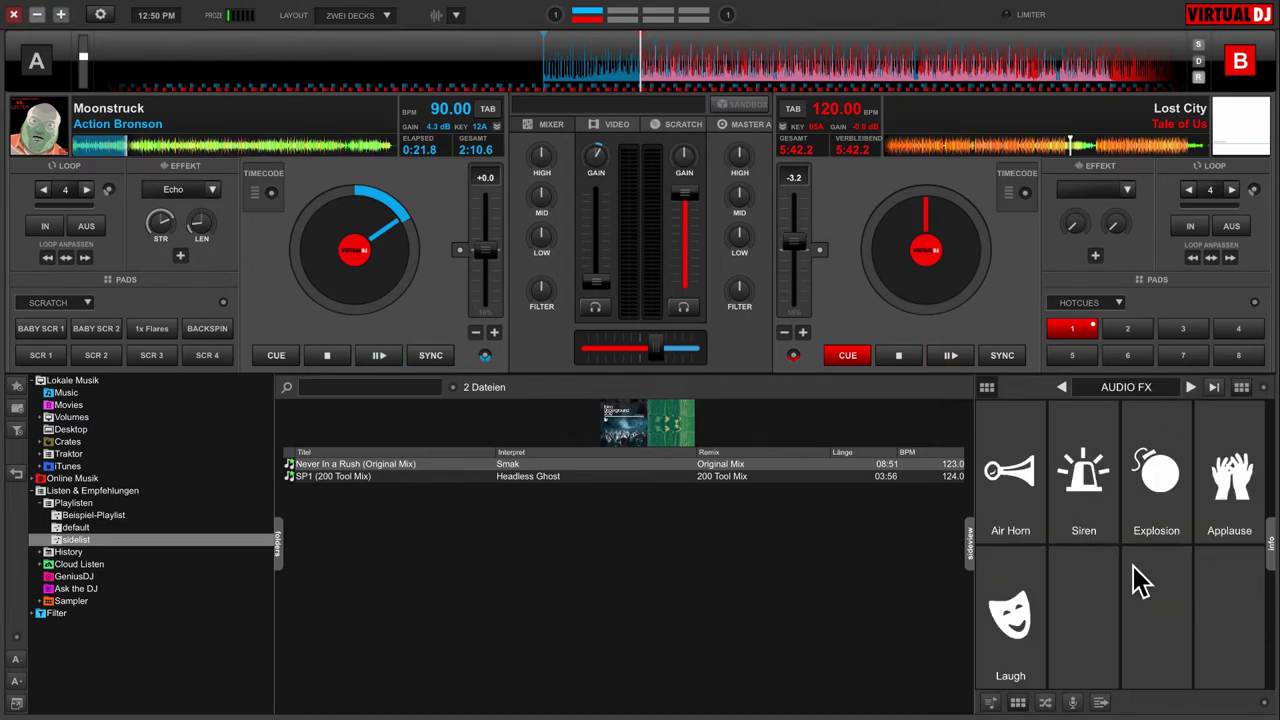
{"action": "left_click", "coordinate": [1027, 473]}
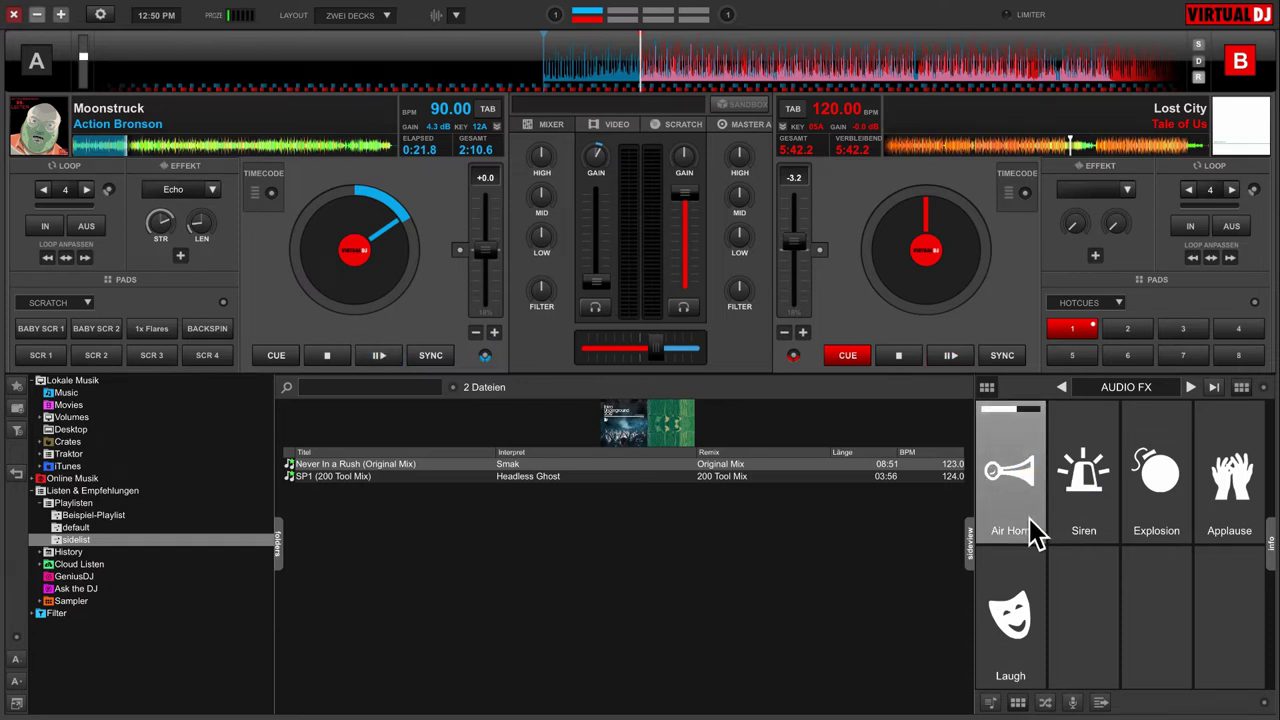
Show the Automix playlist in the sideview, review its Automix options and close them
{"action": "left_click", "coordinate": [1046, 704]}
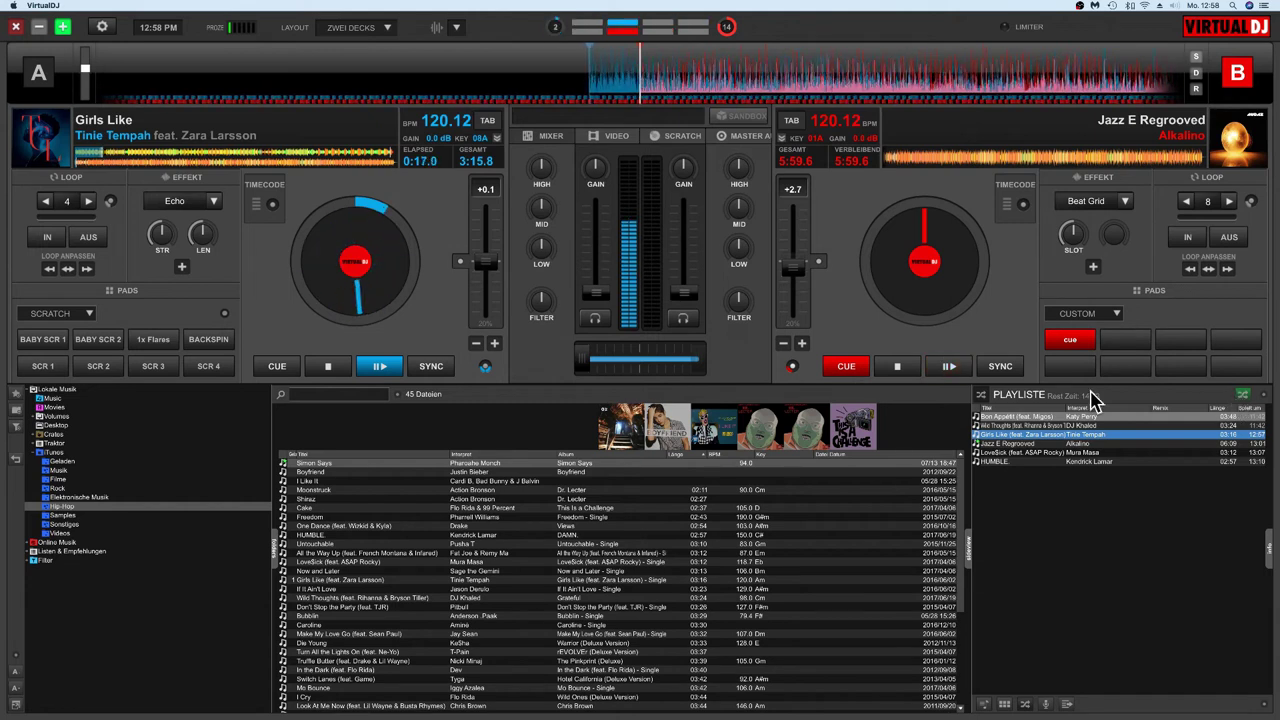
{"action": "left_click", "coordinate": [1266, 396]}
{"action": "mouse_move", "coordinate": [1212, 437]}
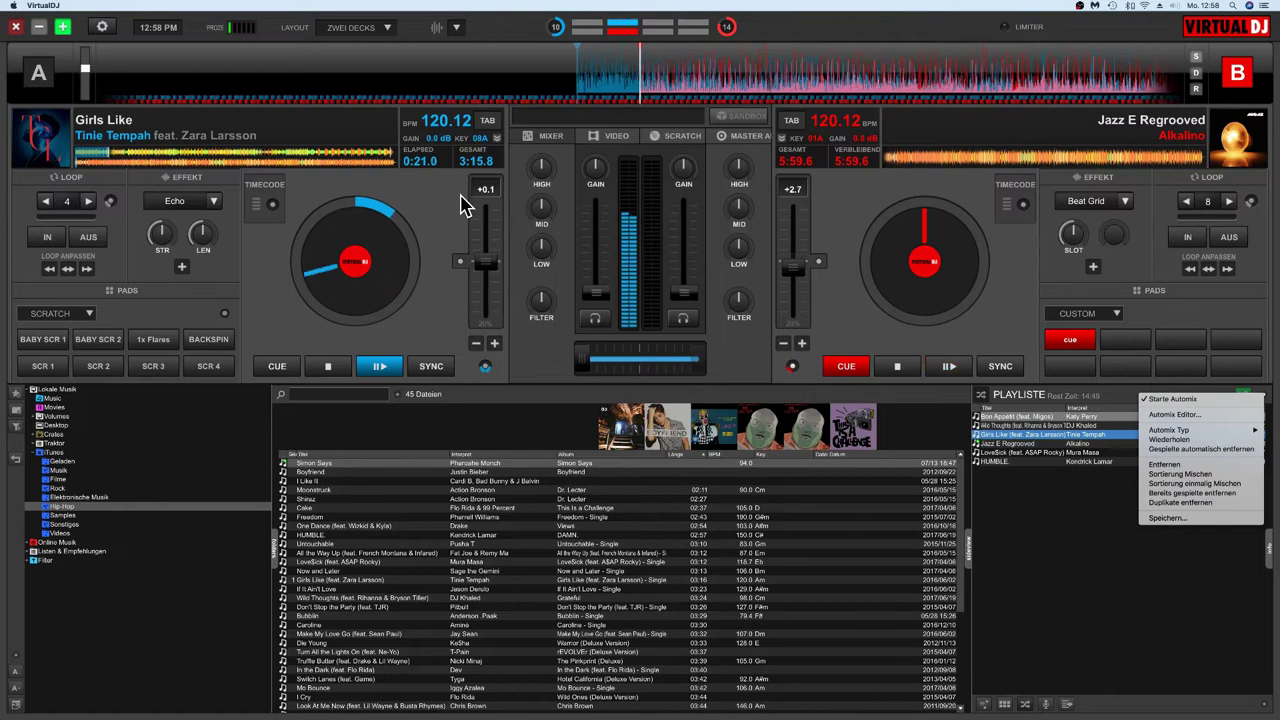
{"action": "left_click", "coordinate": [400, 160]}
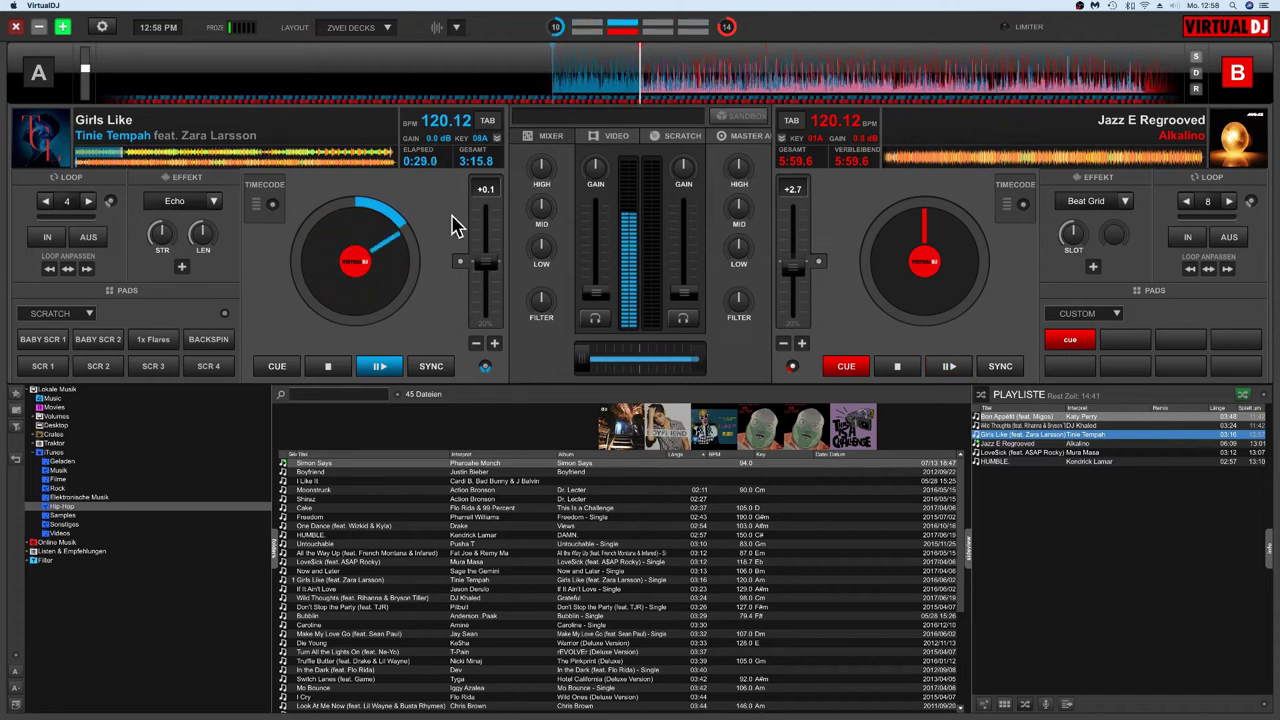
Skip near the end of Girls Like and Jazz E Regrooved to trigger the Automix transitions, and pause playback
{"action": "left_click", "coordinate": [388, 160]}
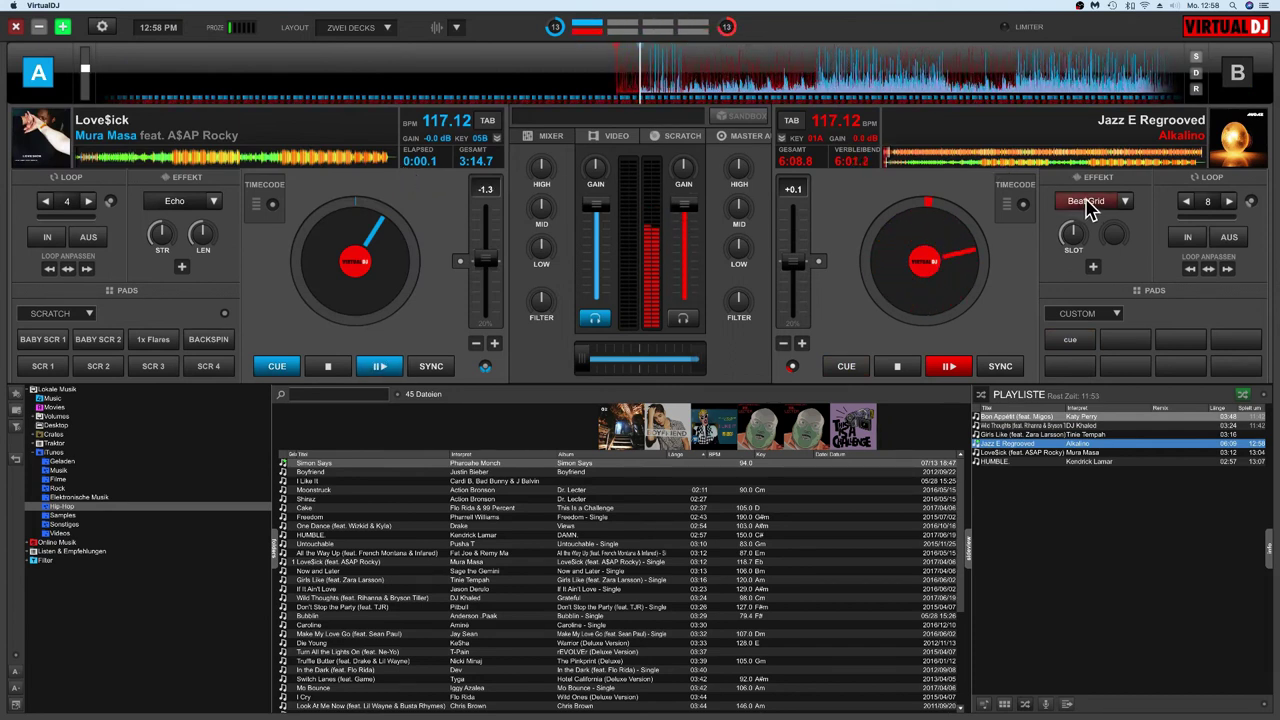
{"action": "left_click", "coordinate": [1200, 160]}
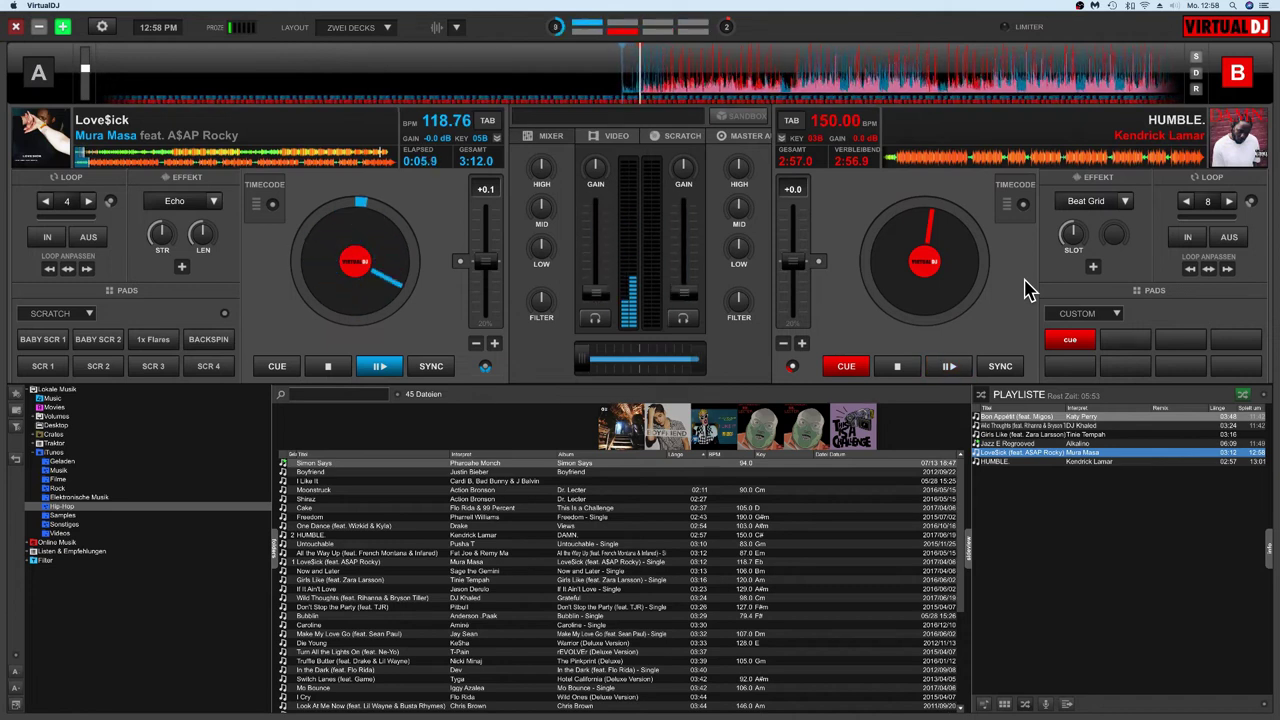
{"action": "key", "text": "space"}
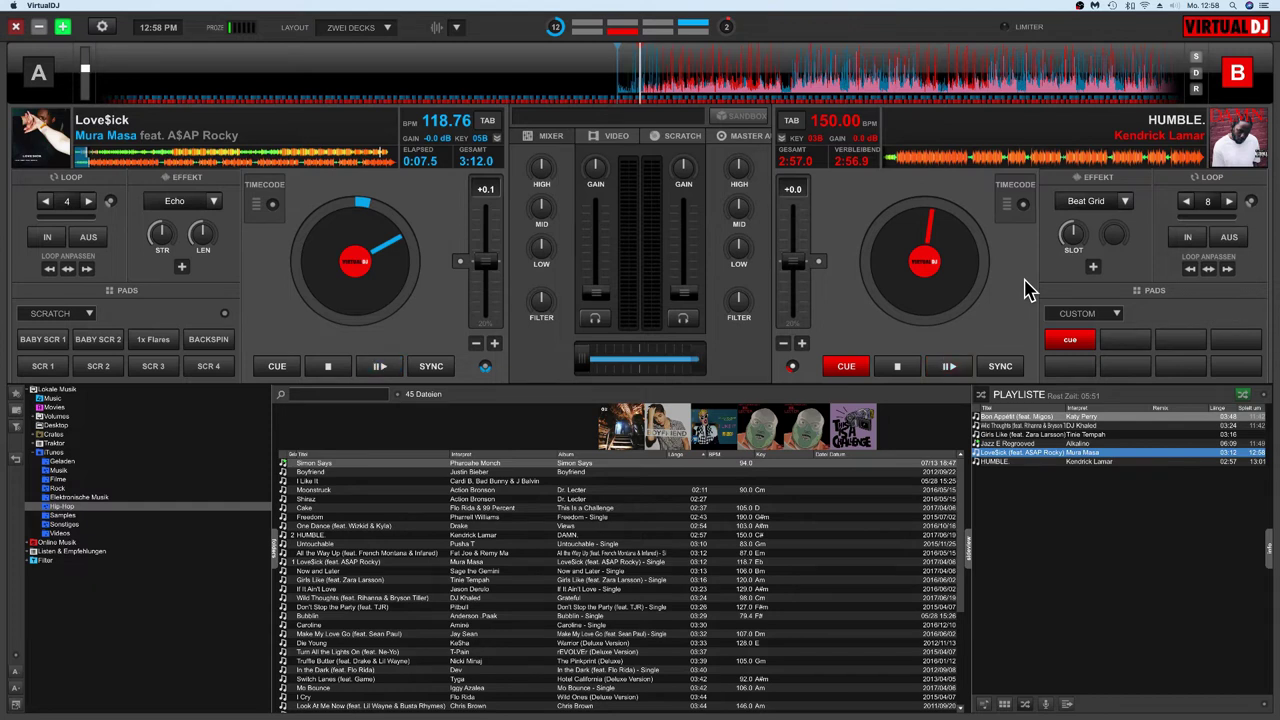
Open the Elektronische Musik folder under iTunes and switch the sideview to the Karaoke list
{"action": "left_click", "coordinate": [32, 452]}
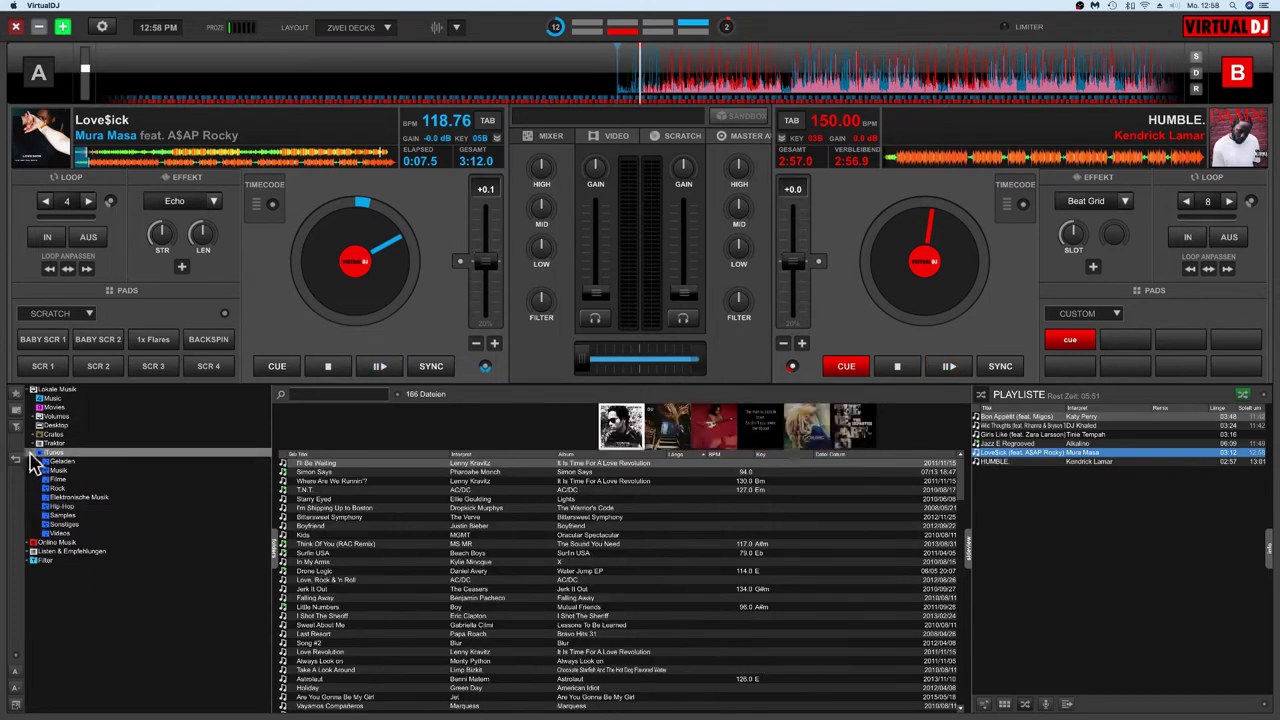
{"action": "left_click", "coordinate": [32, 452]}
{"action": "left_click", "coordinate": [33, 452]}
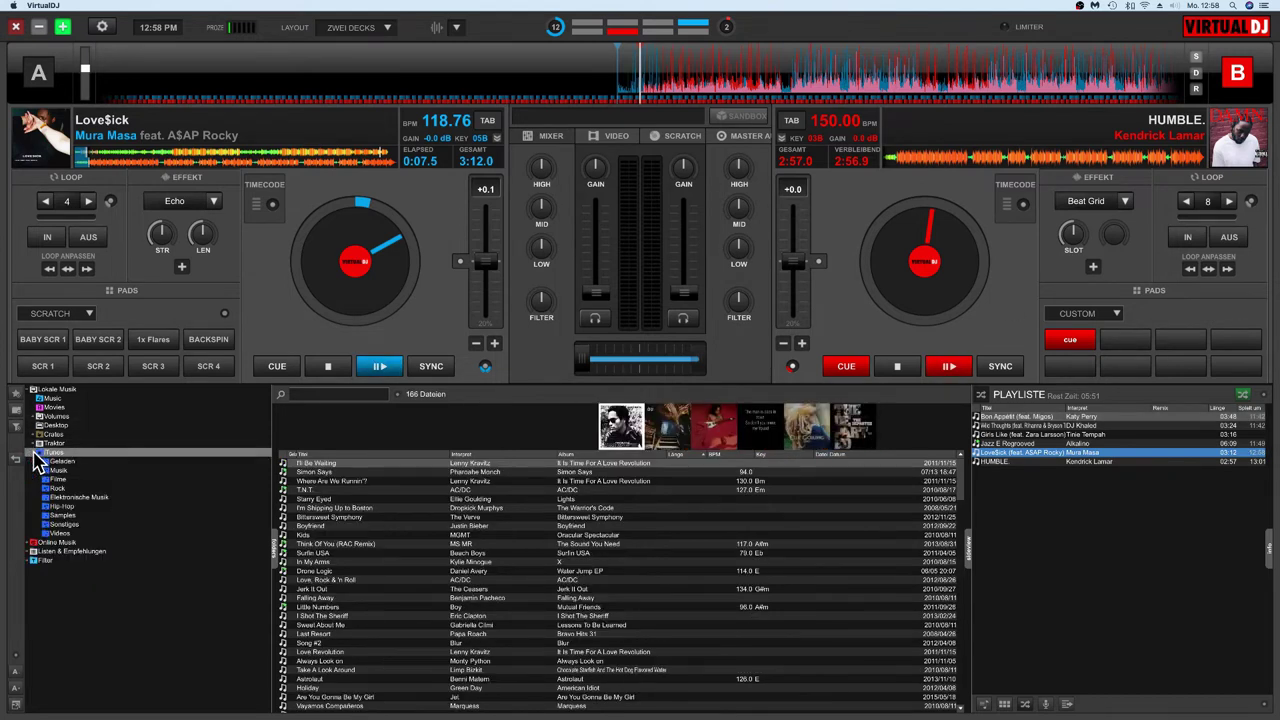
{"action": "left_click", "coordinate": [75, 497]}
{"action": "left_click", "coordinate": [1045, 704]}
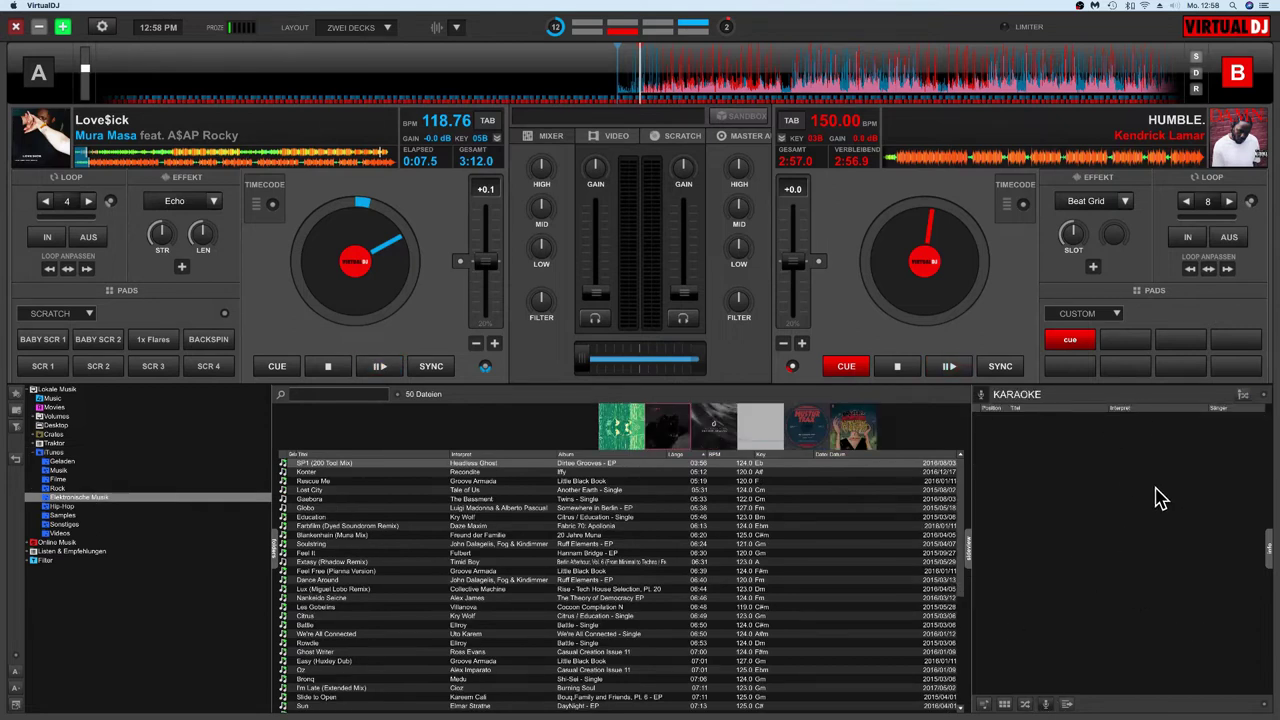
Show Elektronische Musik and then Hip-Hop as the sideview folder, and reopen Elektronische Musik in the browser
{"action": "left_click", "coordinate": [1066, 704]}
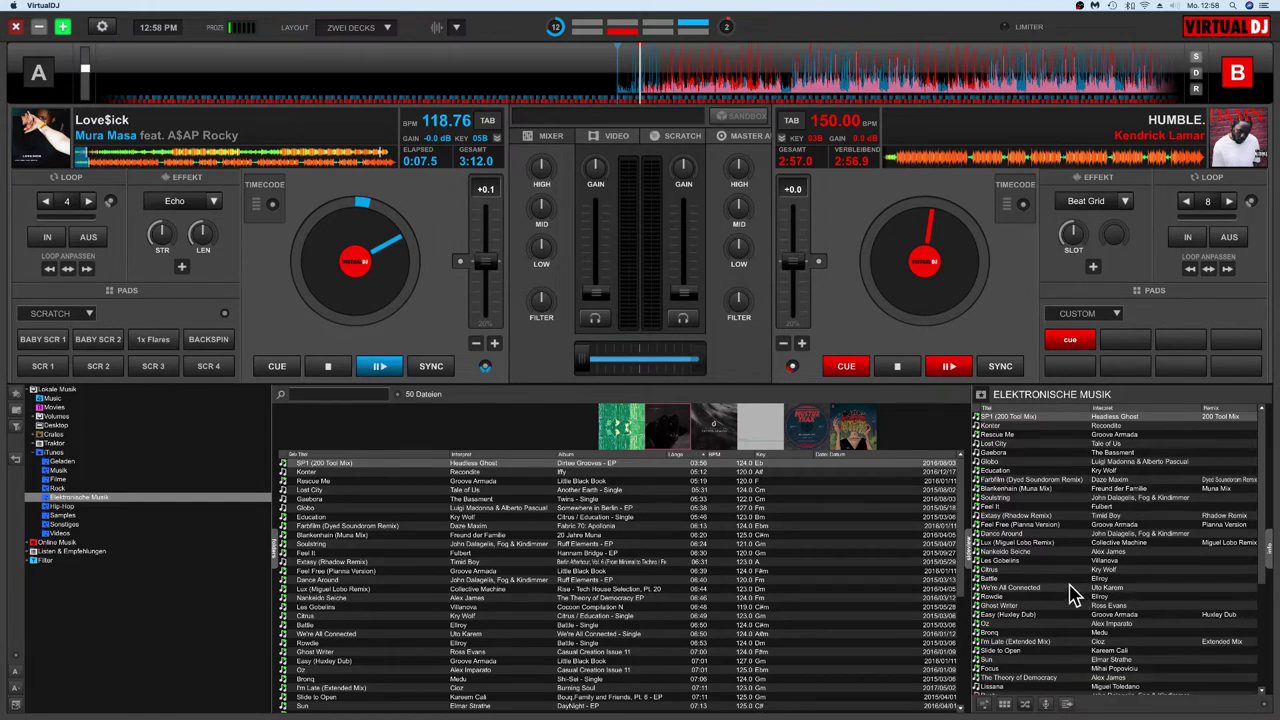
{"action": "left_click", "coordinate": [85, 507]}
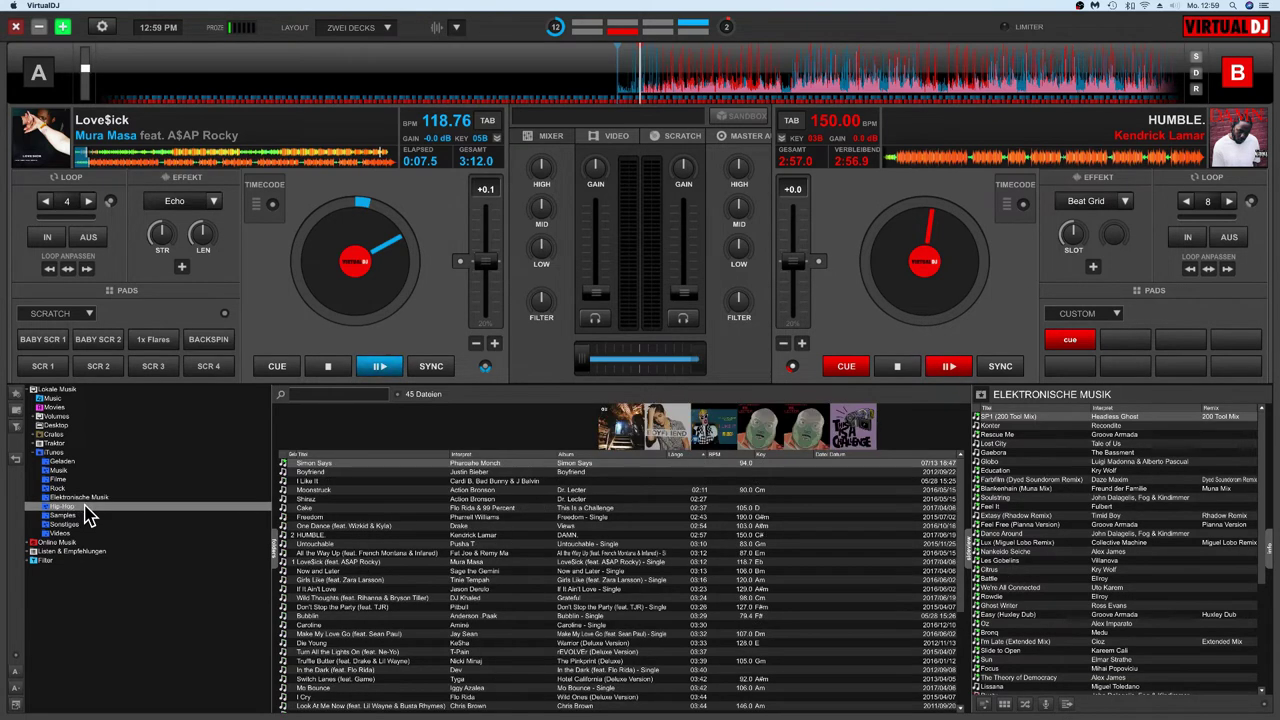
{"action": "left_click", "coordinate": [1068, 703]}
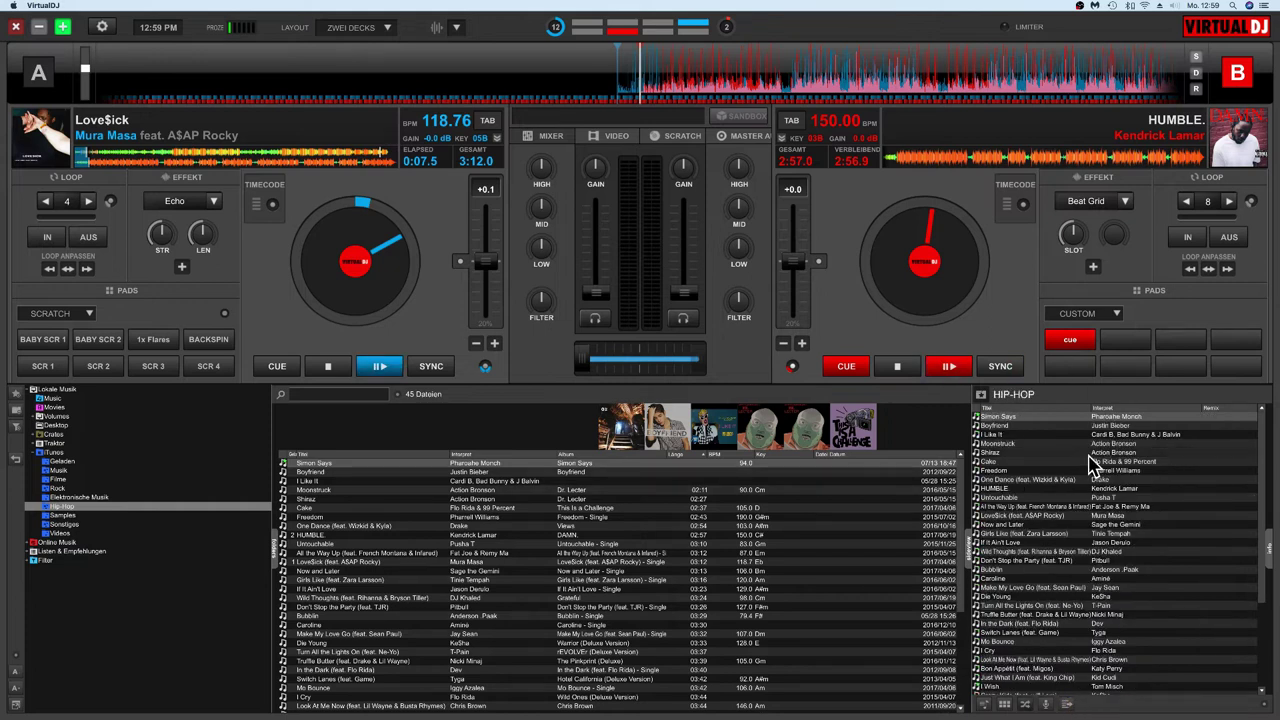
{"action": "left_click", "coordinate": [118, 499]}
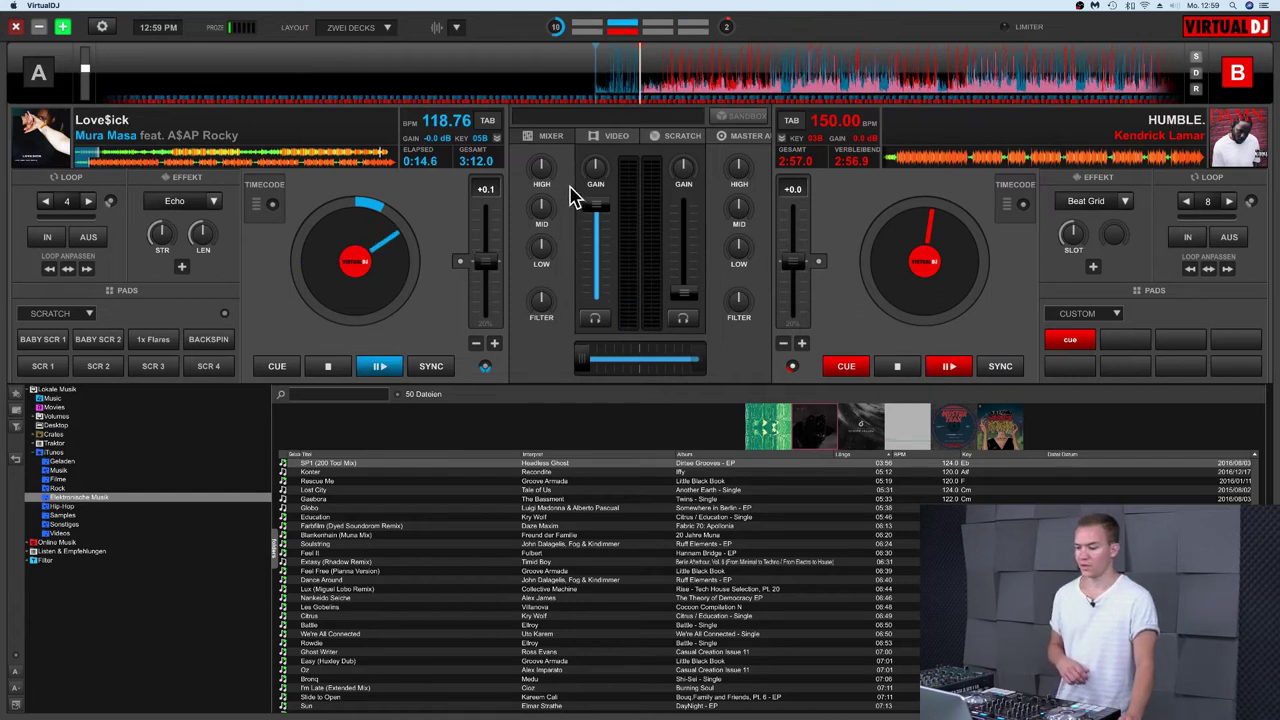
Set deck A's gain to -0.2 dB and switch its headphone monitoring on and off
{"action": "left_click_drag", "start_coordinate": [595, 180], "coordinate": [598, 185]}
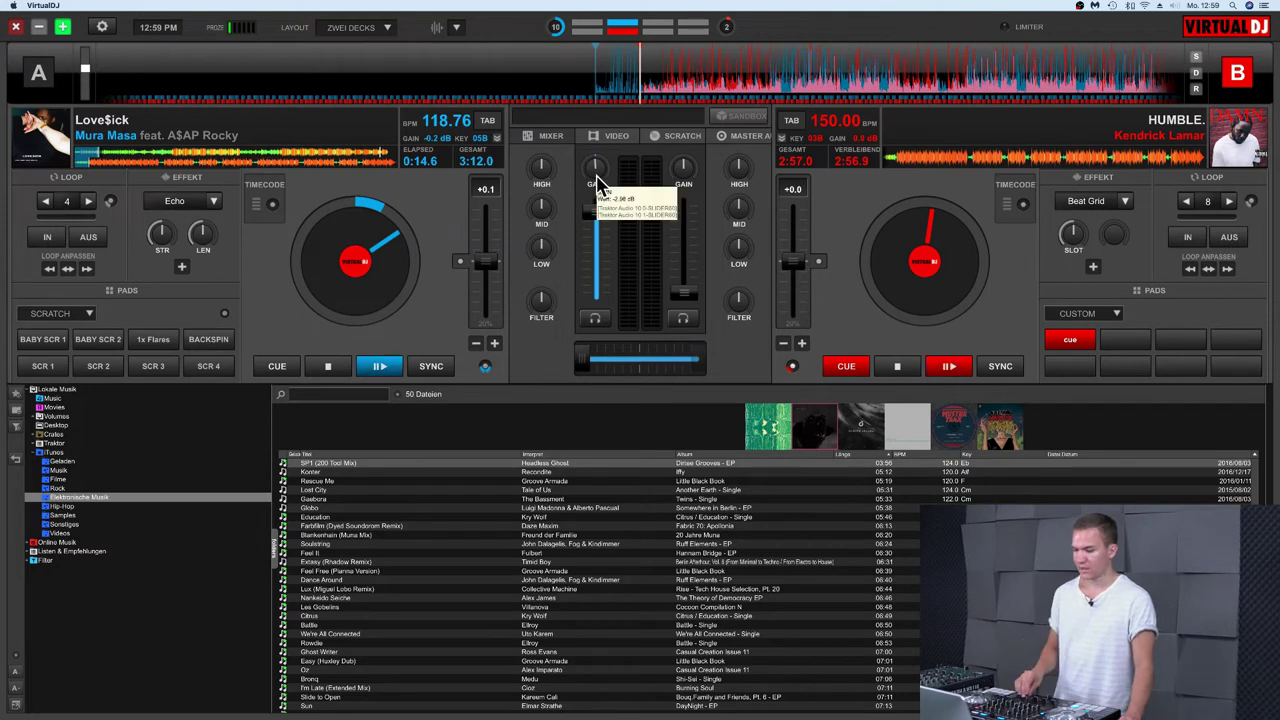
{"action": "left_click", "coordinate": [602, 330]}
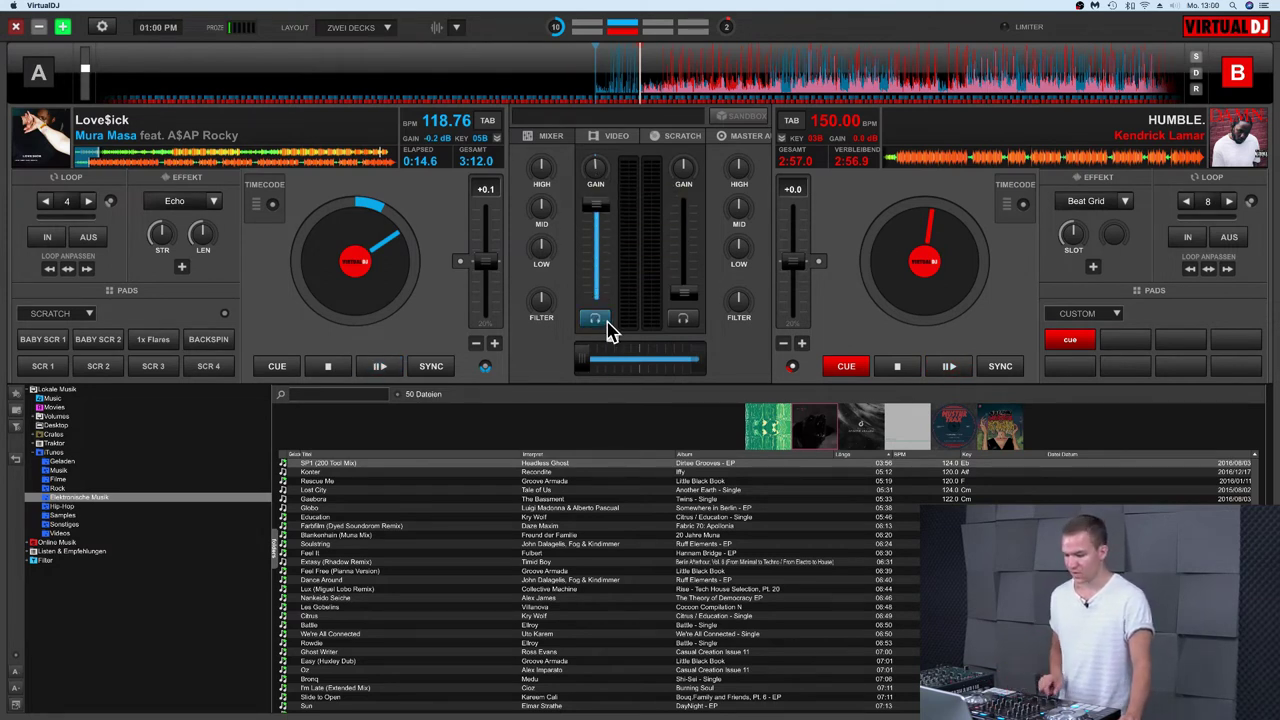
{"action": "left_click", "coordinate": [606, 328]}
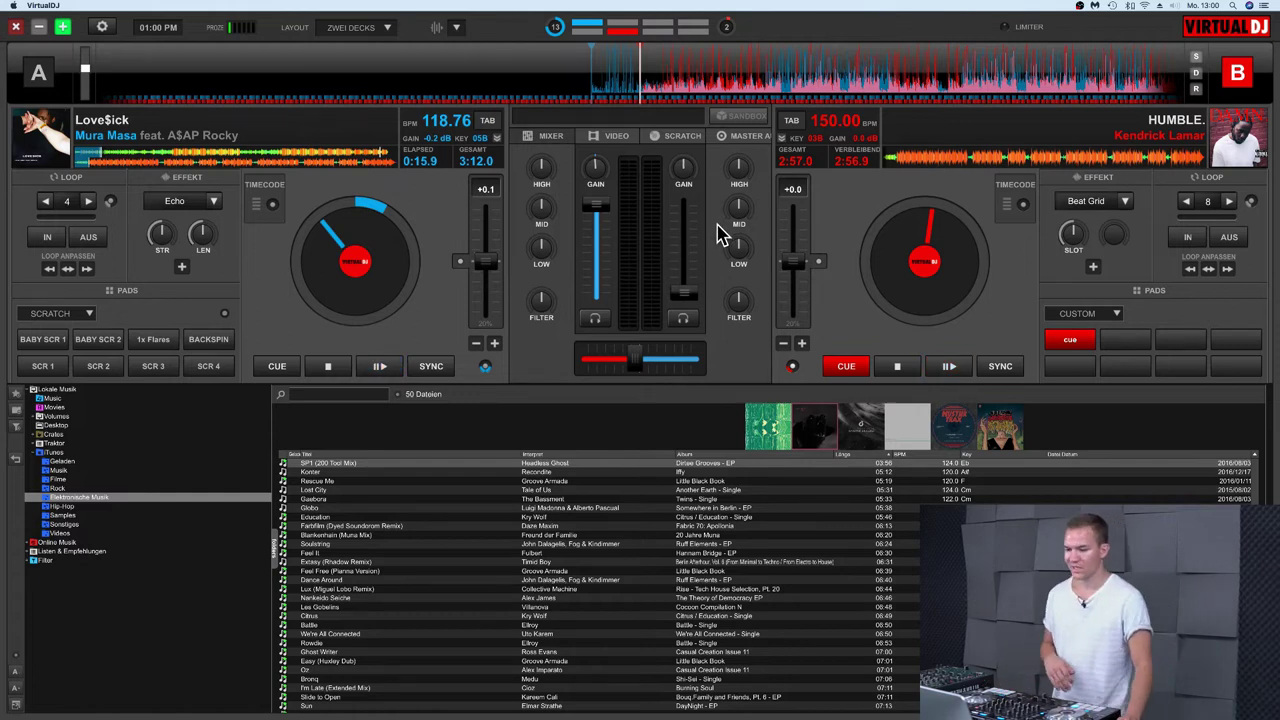
View the Video, Scratch and Master Audio pages of the mixer section in turn
{"action": "left_click", "coordinate": [614, 136]}
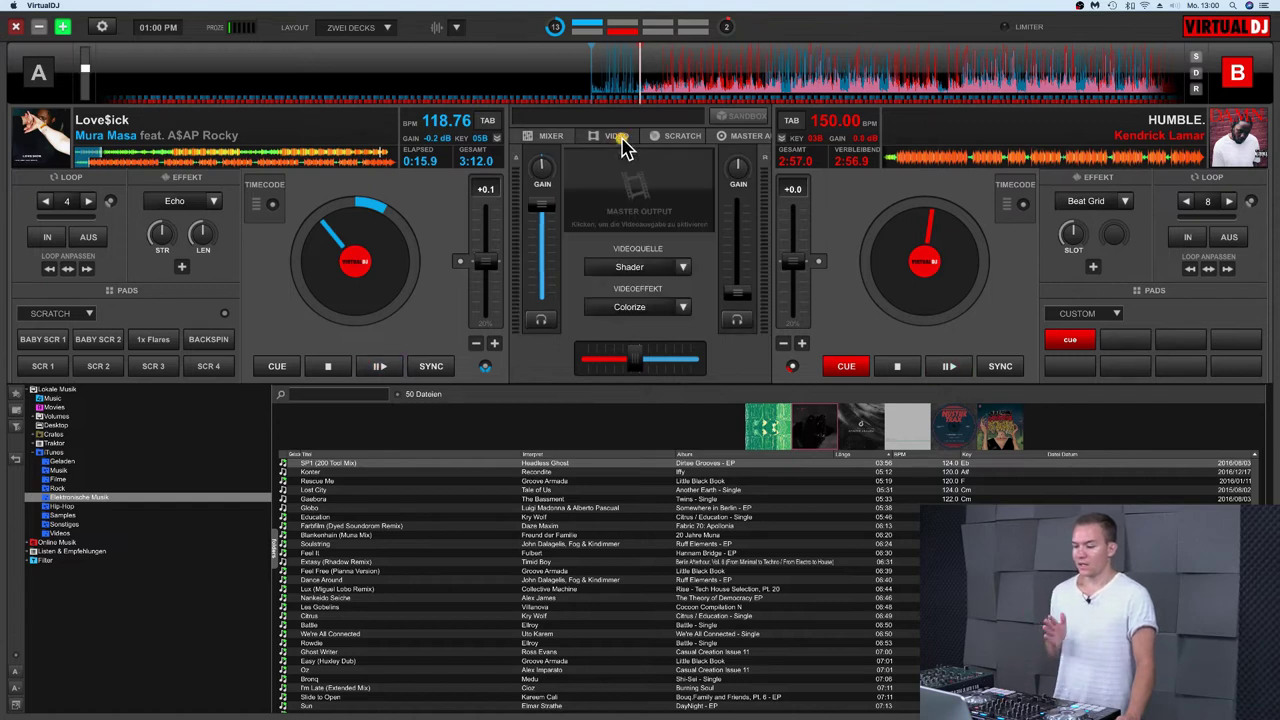
{"action": "left_click", "coordinate": [674, 138]}
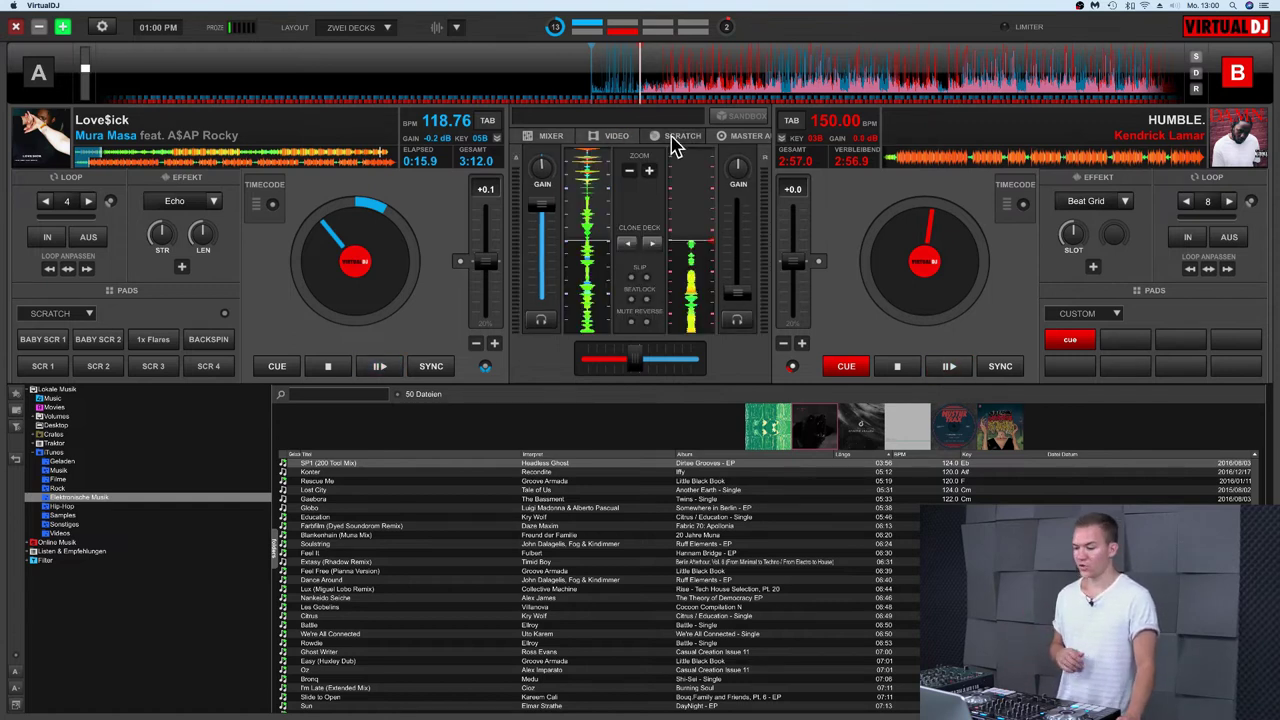
{"action": "left_click", "coordinate": [737, 140]}
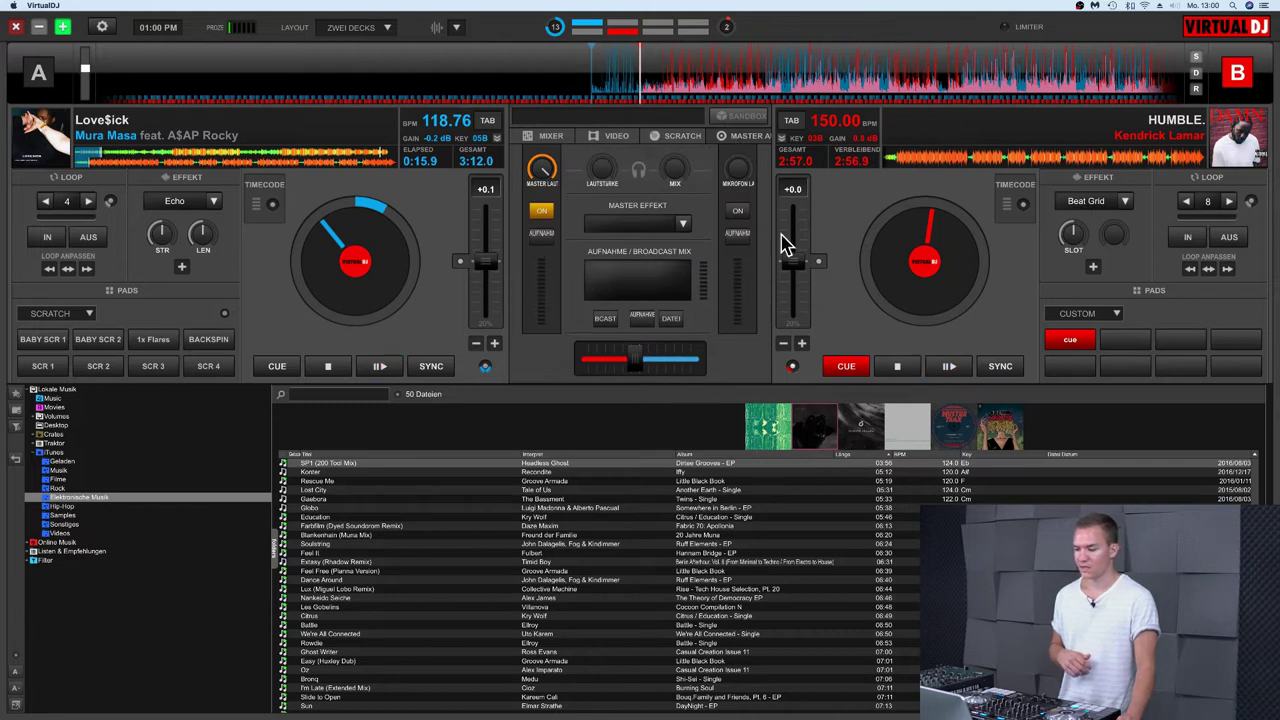
Play deck A briefly and pause it, then view the list of available master effects and close it
{"action": "key", "text": "space"}
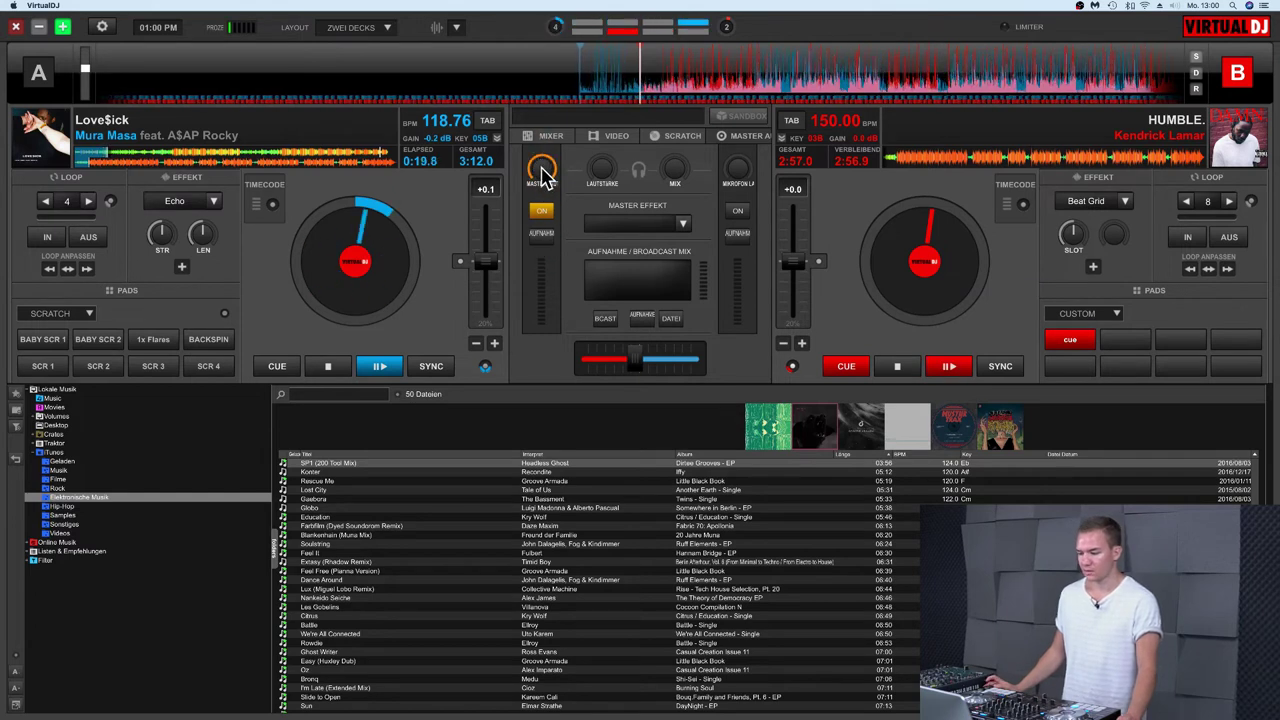
{"action": "key", "text": "space"}
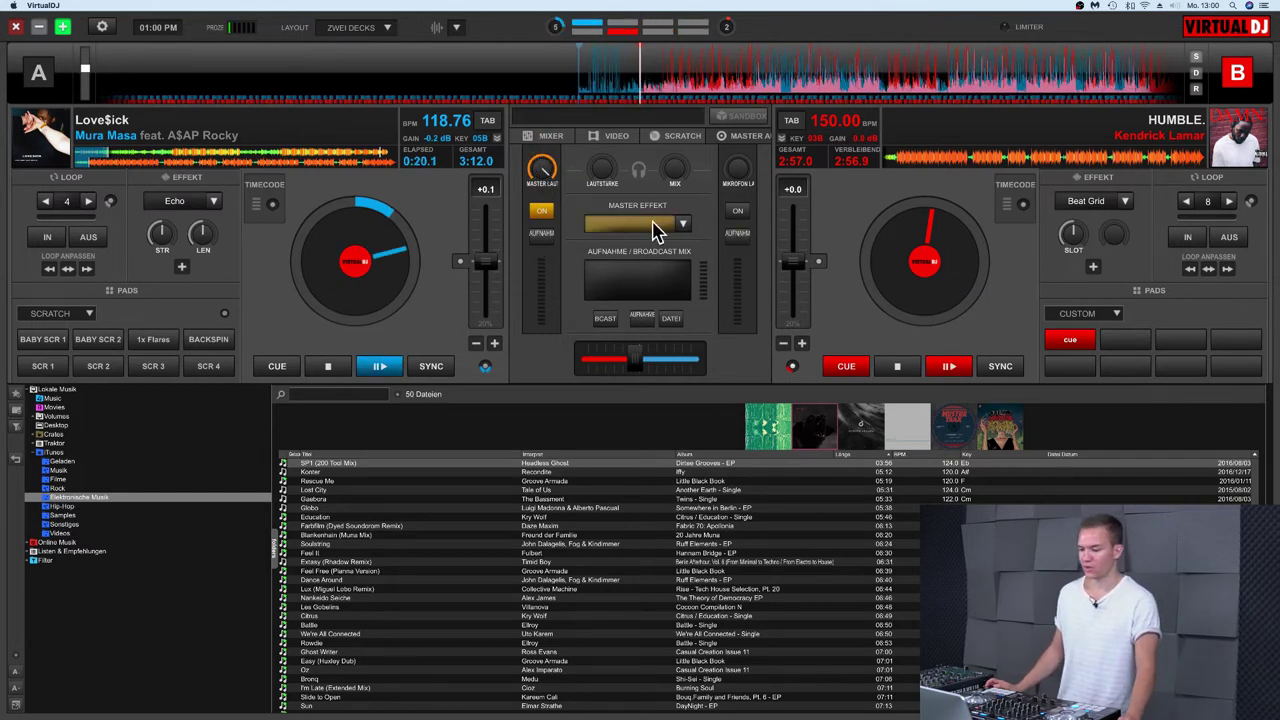
{"action": "left_click", "coordinate": [680, 228]}
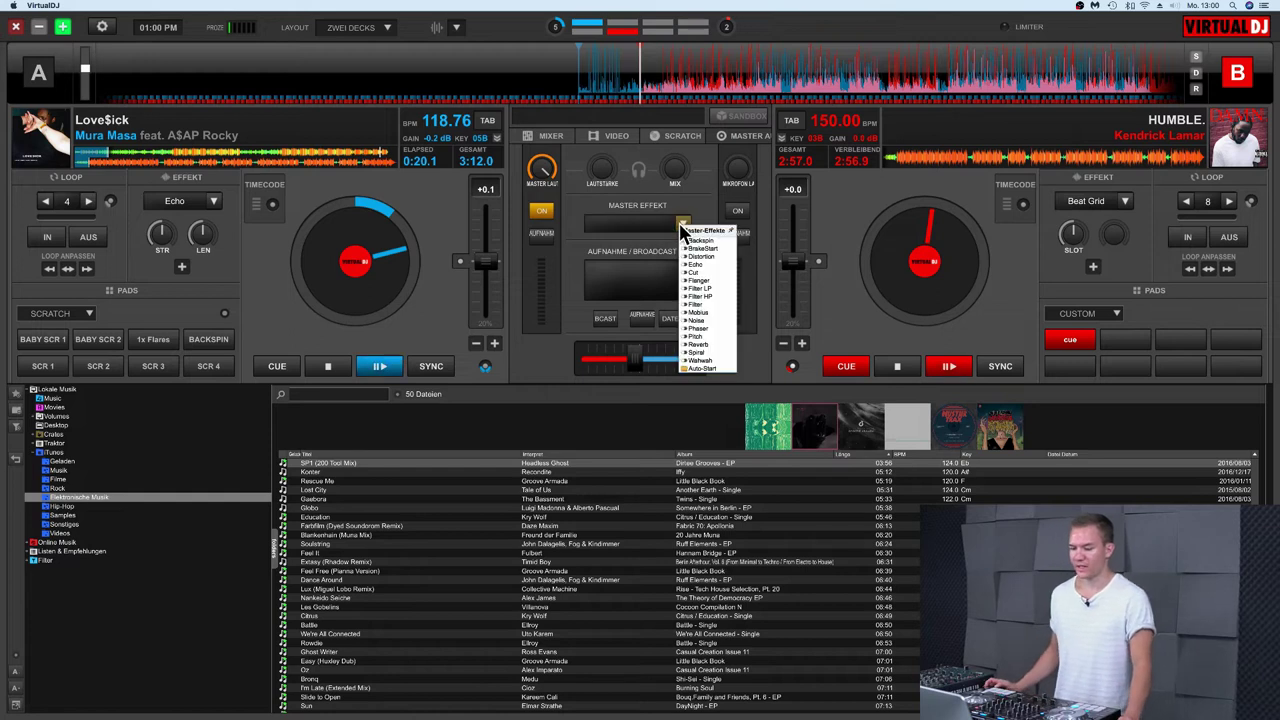
{"action": "left_click", "coordinate": [697, 213]}
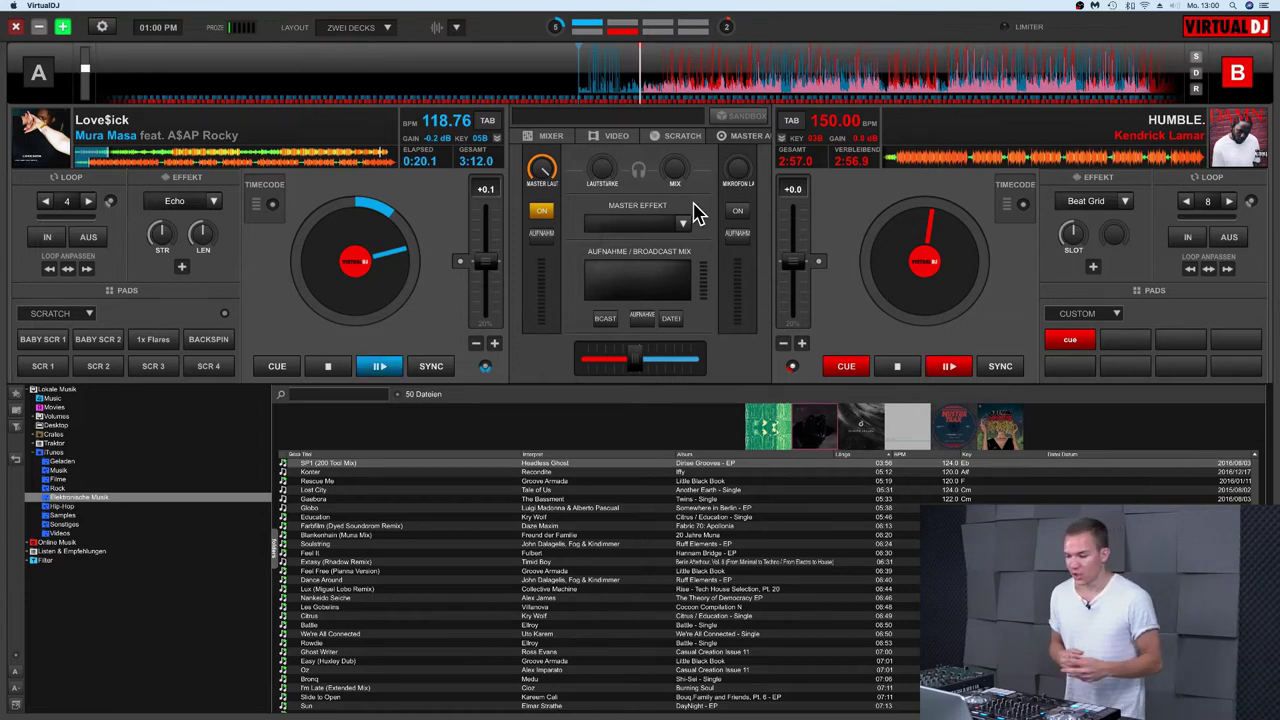
View the file recording settings, close them and return the mixer section to the Mixer page
{"action": "left_click", "coordinate": [665, 315]}
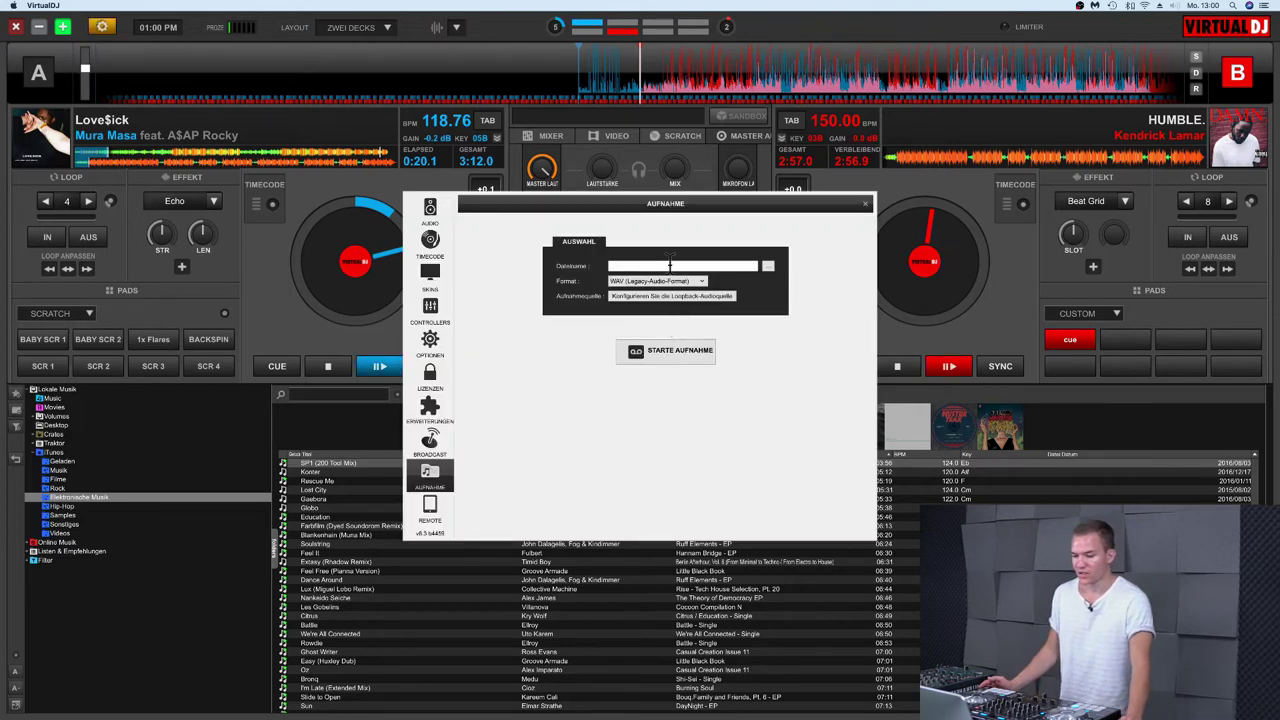
{"action": "left_click", "coordinate": [865, 203]}
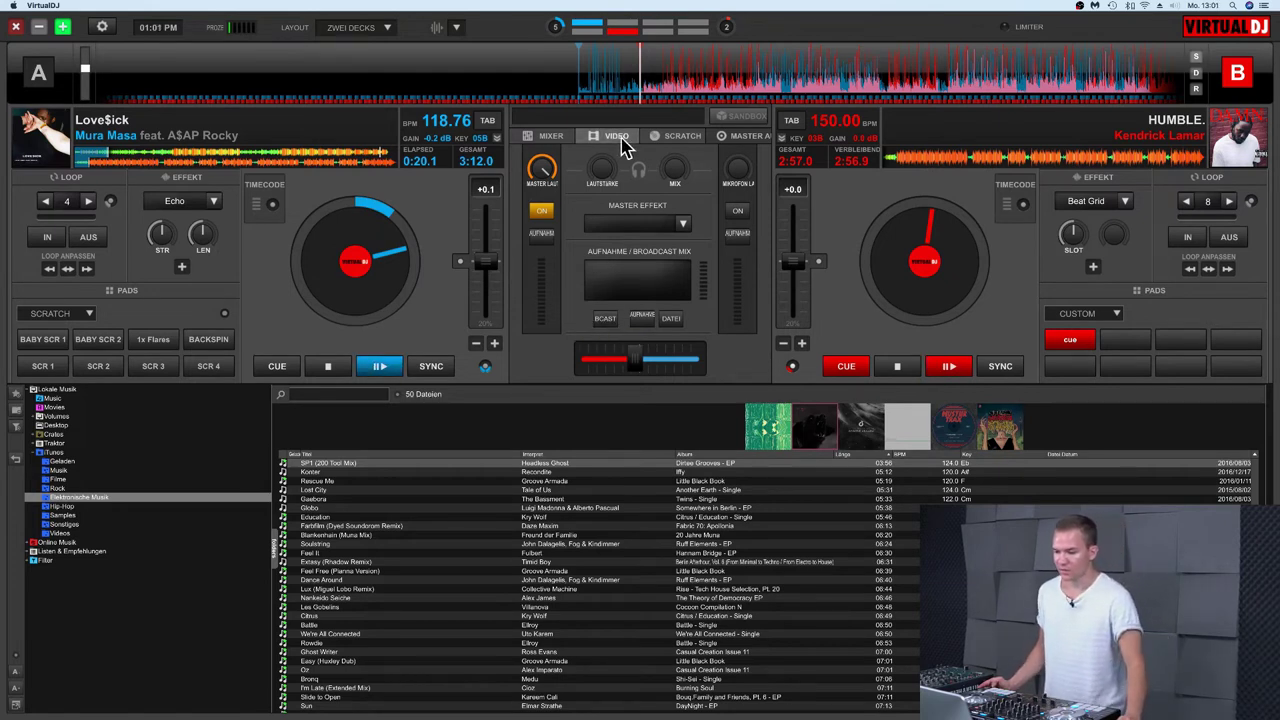
{"action": "left_click", "coordinate": [551, 138]}
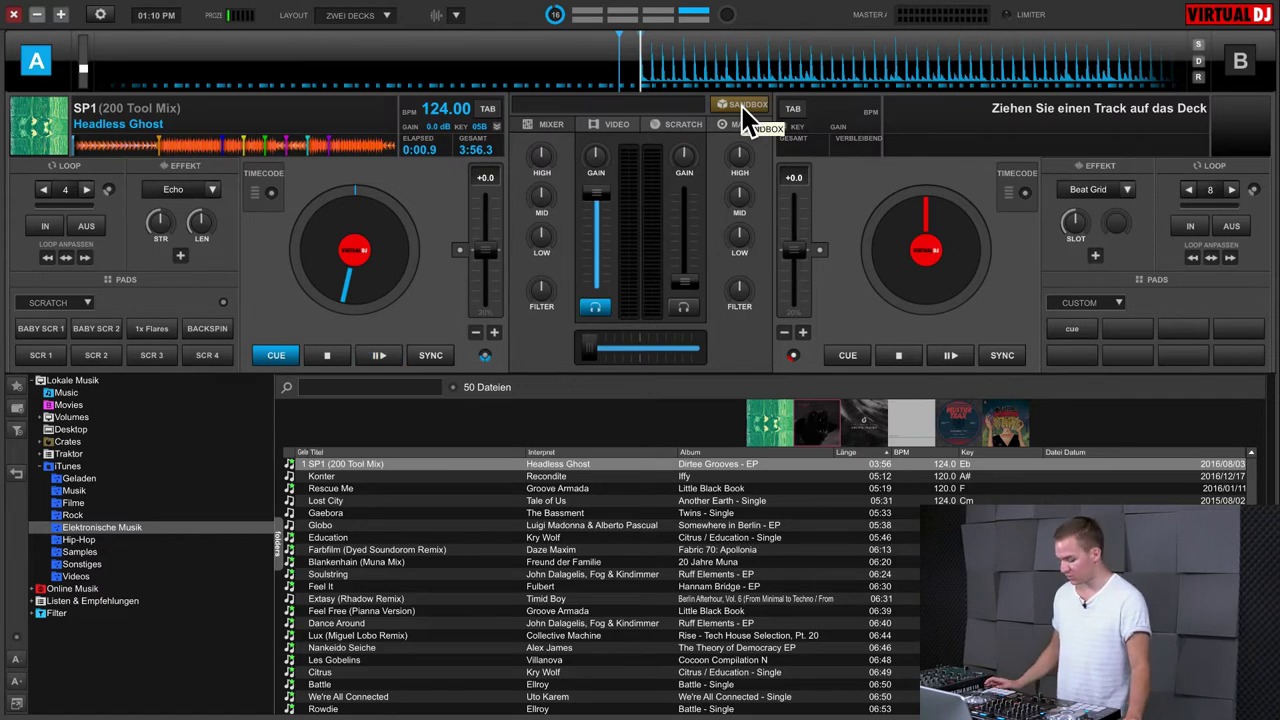
Play deck A and skip ahead through SP1 at several points of the track overview
{"action": "key", "text": "space"}
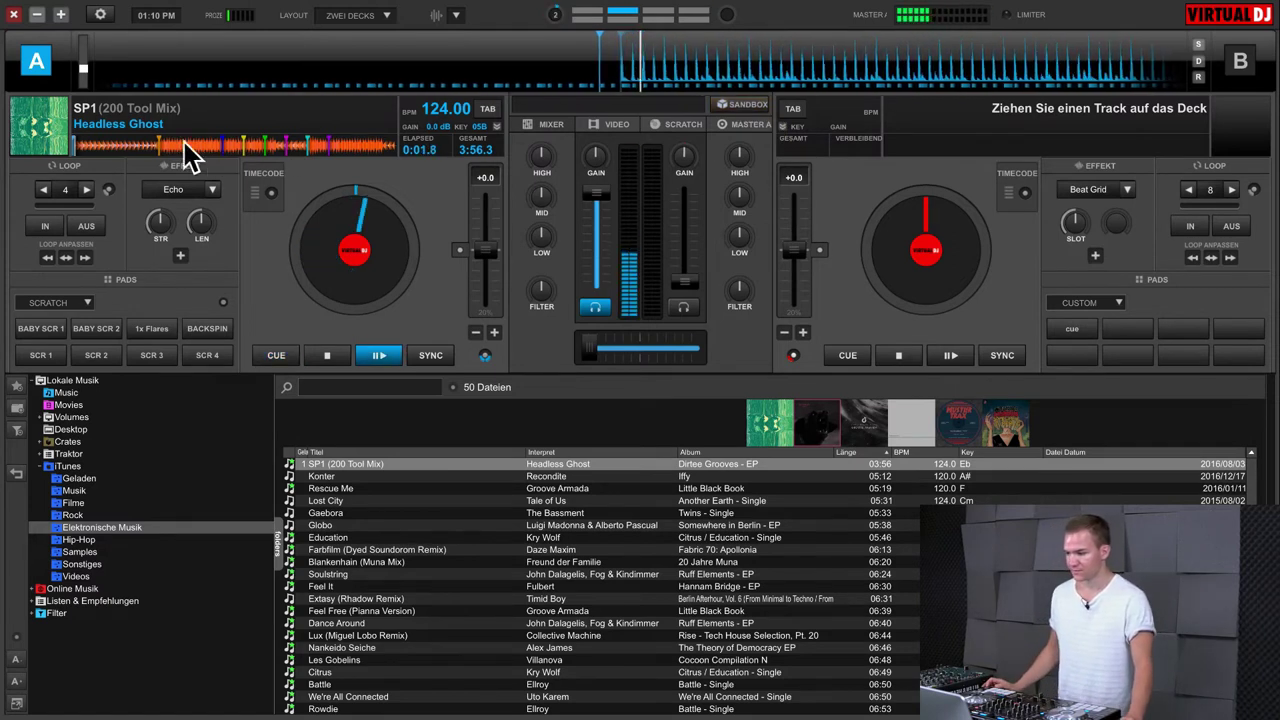
{"action": "left_click", "coordinate": [133, 142]}
{"action": "left_click", "coordinate": [166, 145]}
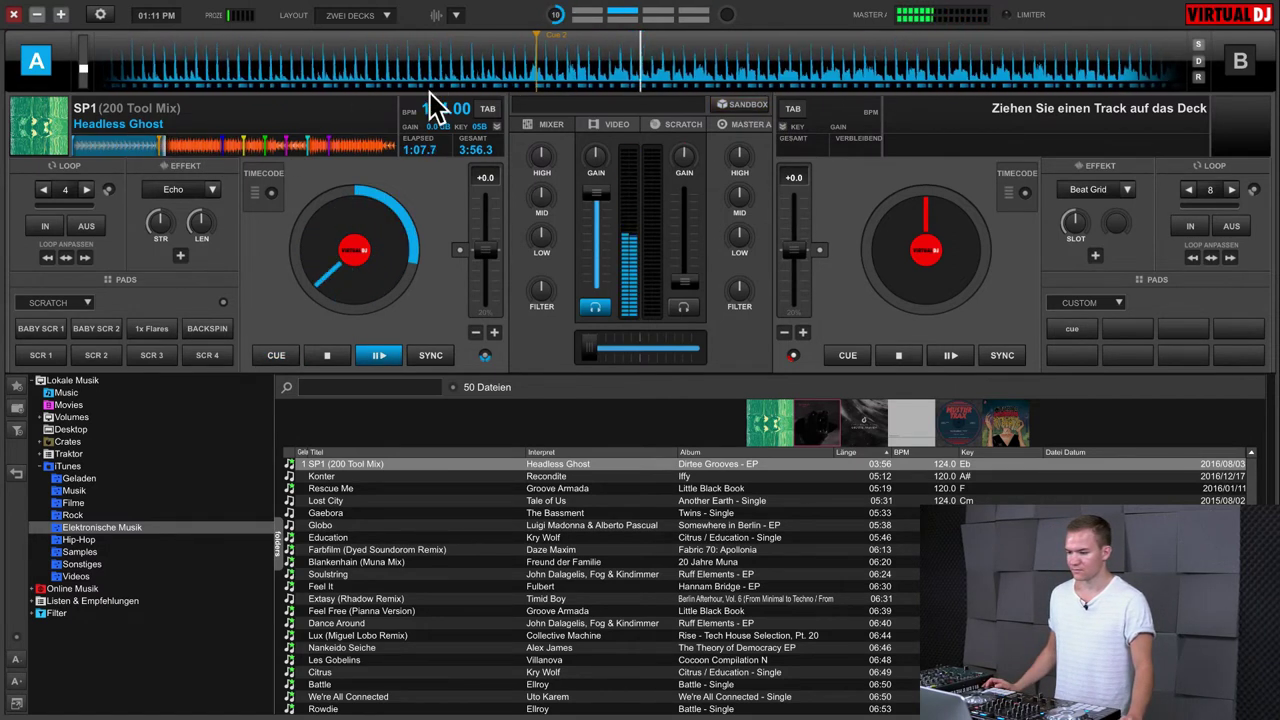
{"action": "left_click", "coordinate": [202, 146]}
Switch Sandbox on and off twice, moving back in deck A's track and stopping it during the second run
{"action": "left_click", "coordinate": [740, 112]}
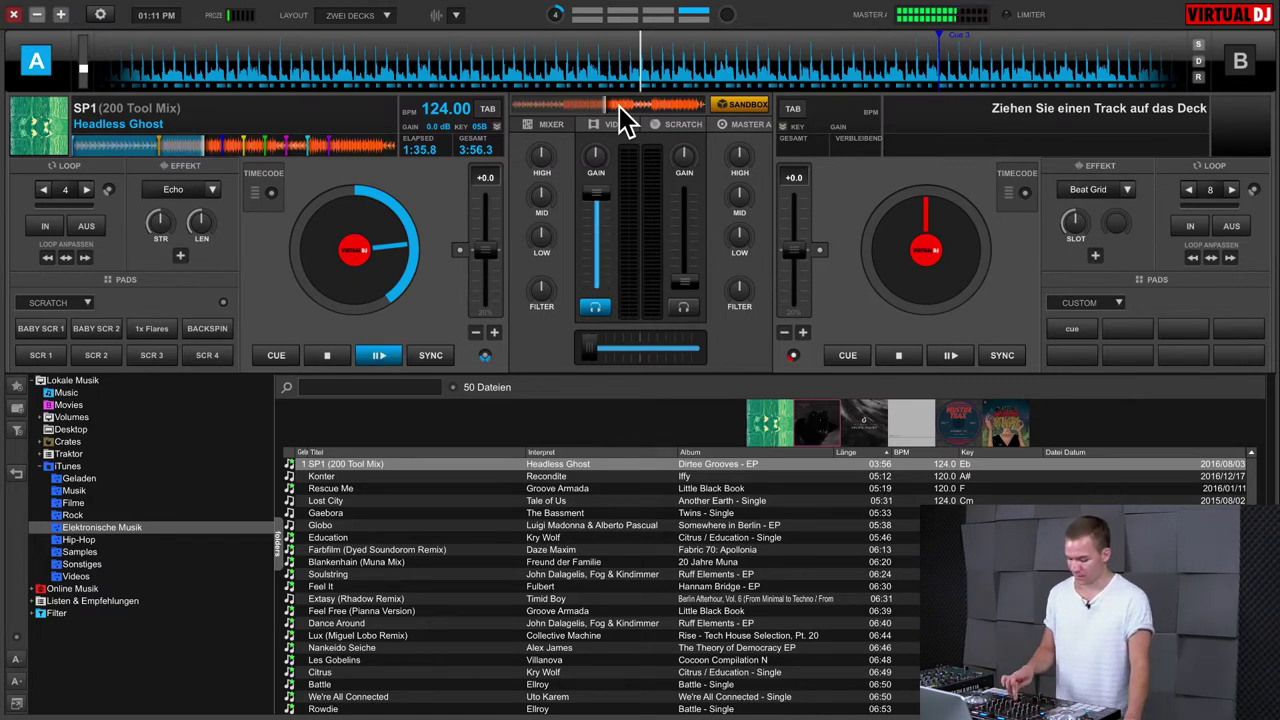
{"action": "left_click", "coordinate": [756, 102]}
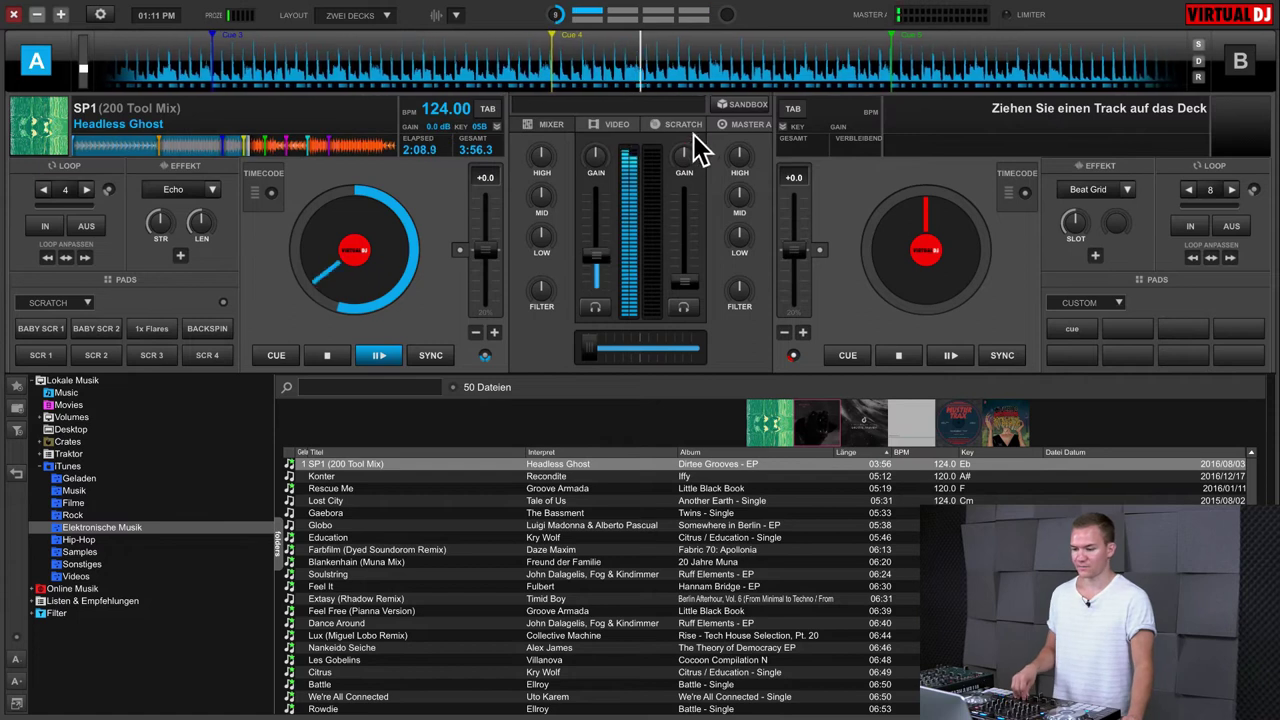
{"action": "left_click", "coordinate": [726, 109]}
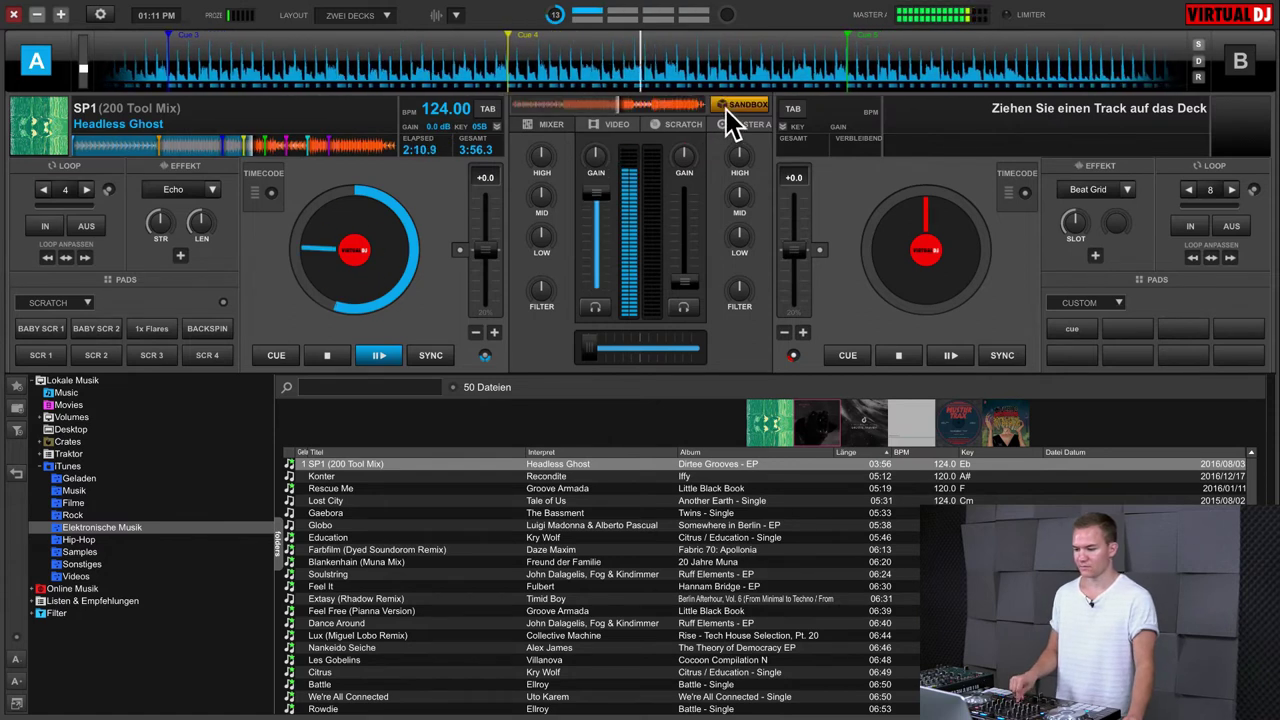
{"action": "left_click_drag", "start_coordinate": [259, 149], "coordinate": [183, 144]}
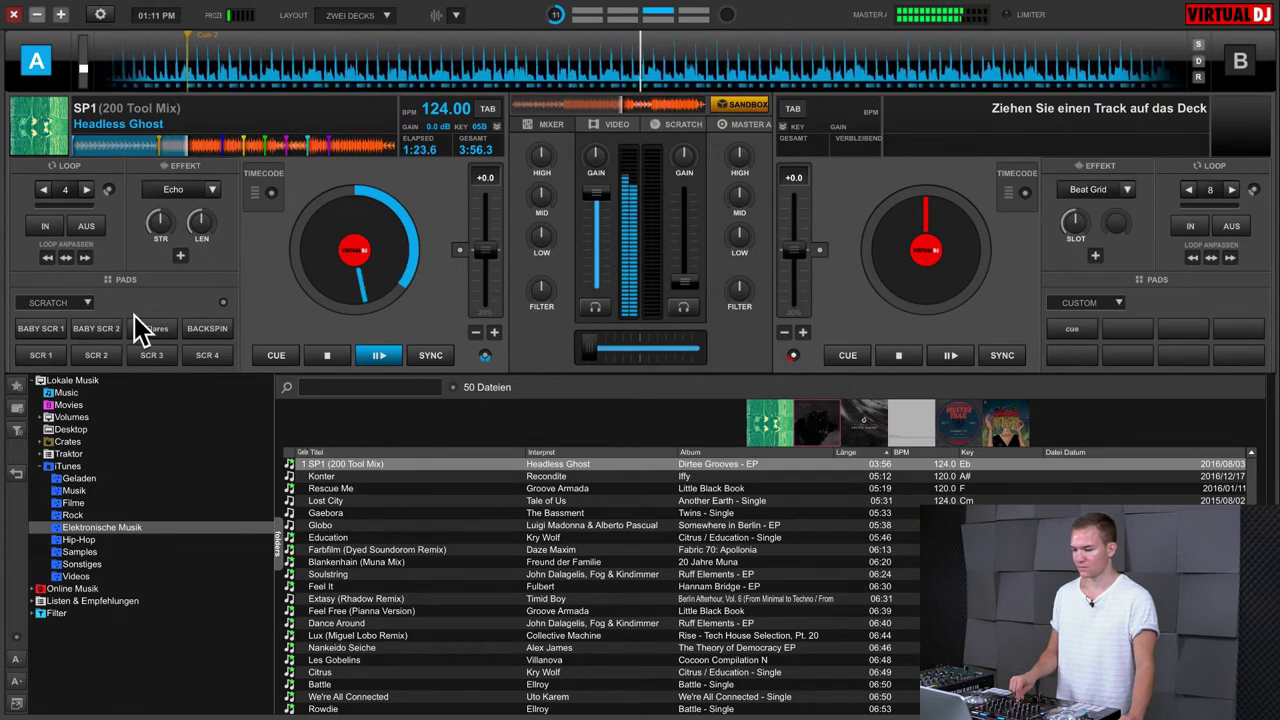
{"action": "left_click", "coordinate": [330, 356]}
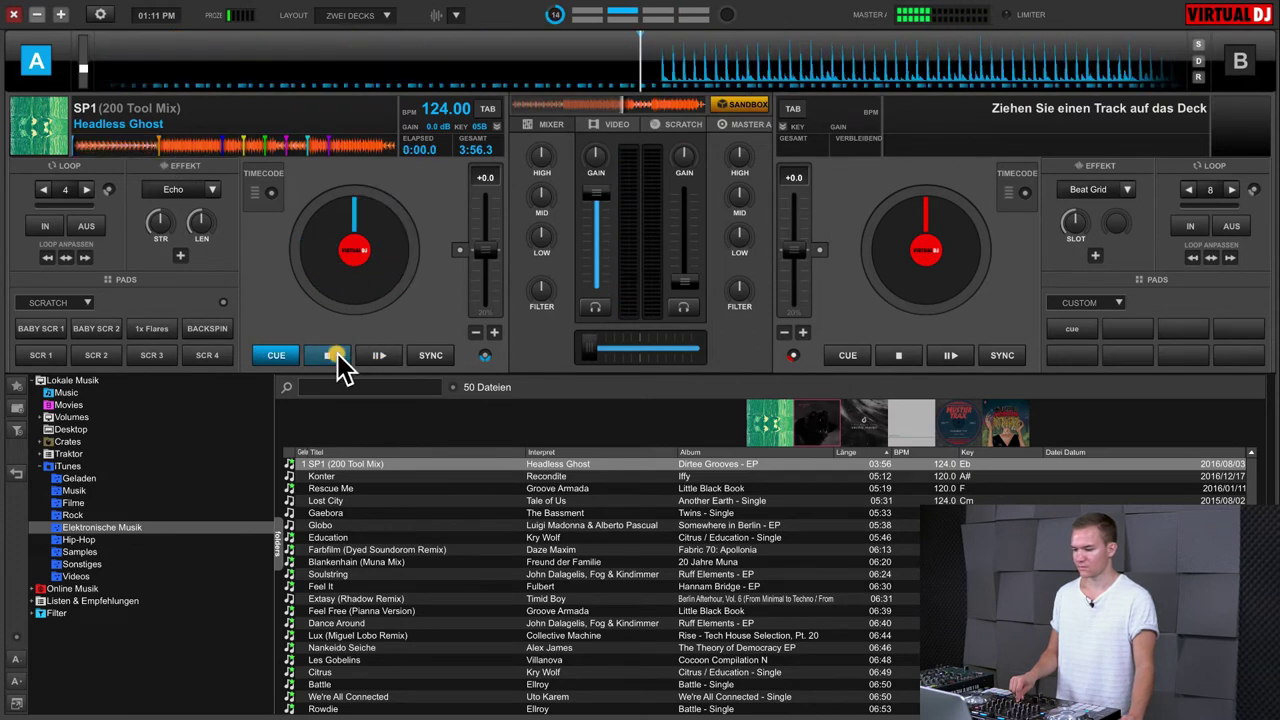
{"action": "left_click", "coordinate": [741, 106]}
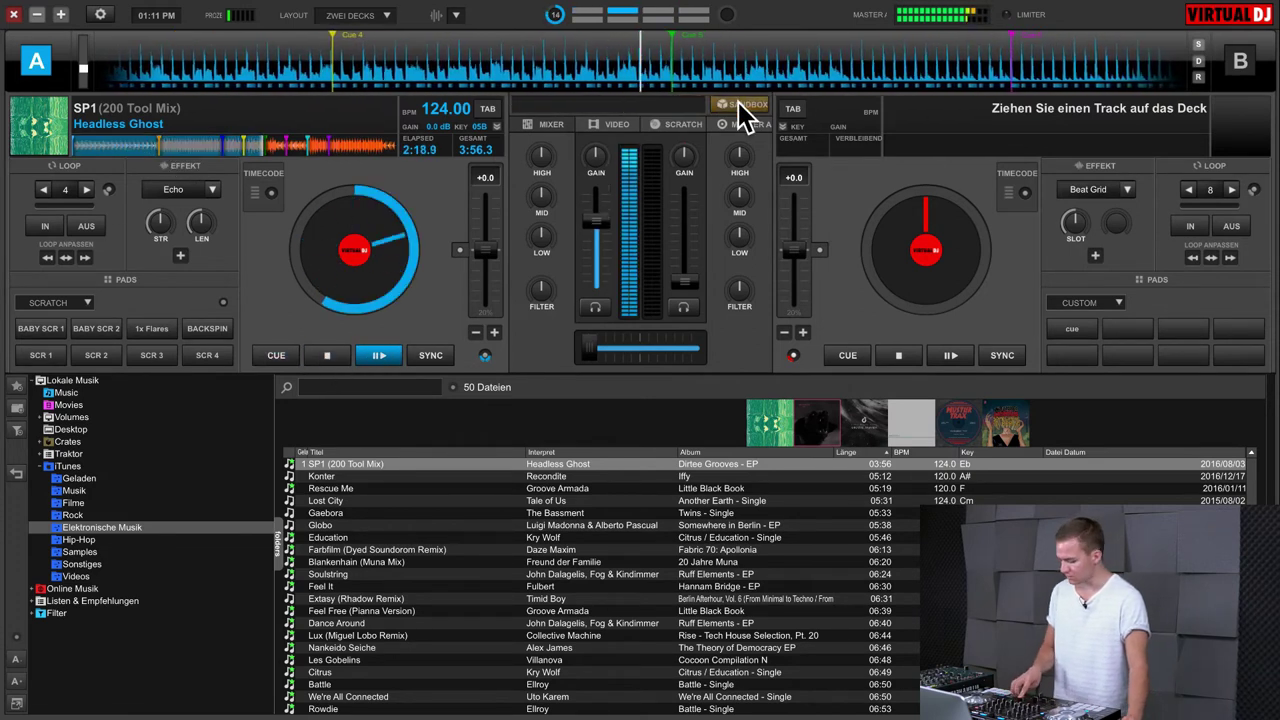
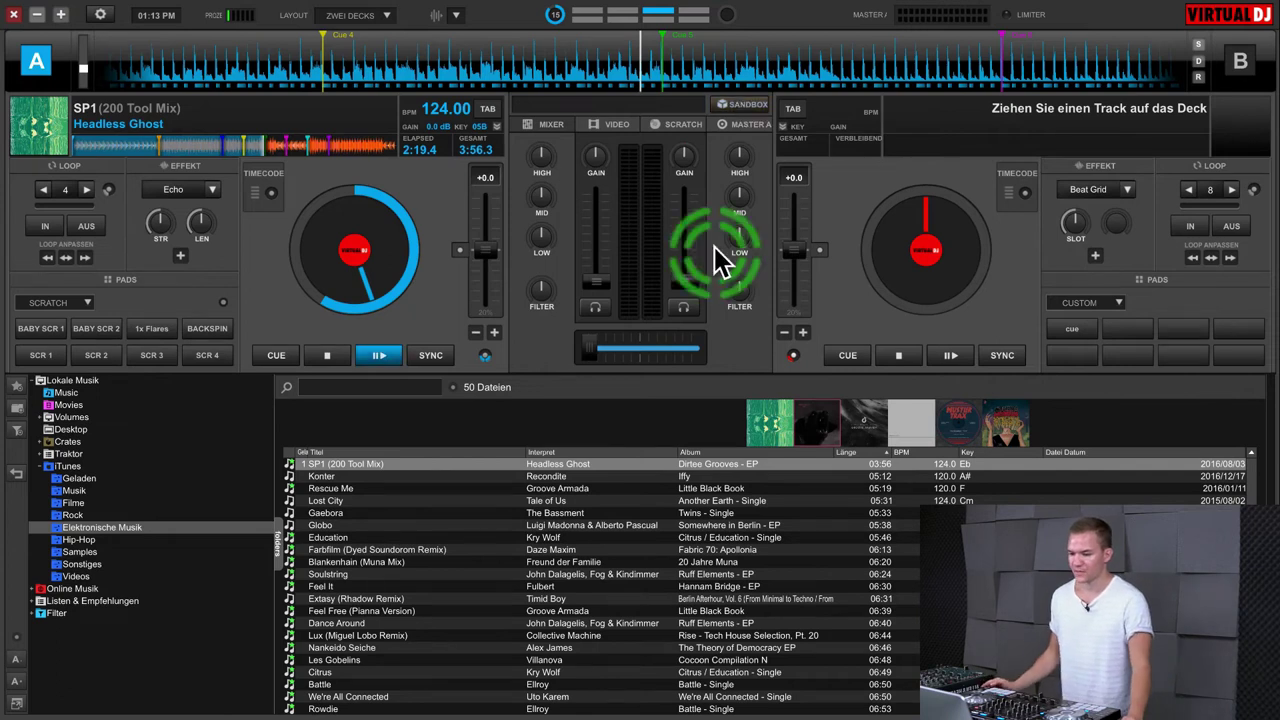
Show the mixer section's Scratch page, play deck A and clone its track to deck B
{"action": "left_click", "coordinate": [680, 125]}
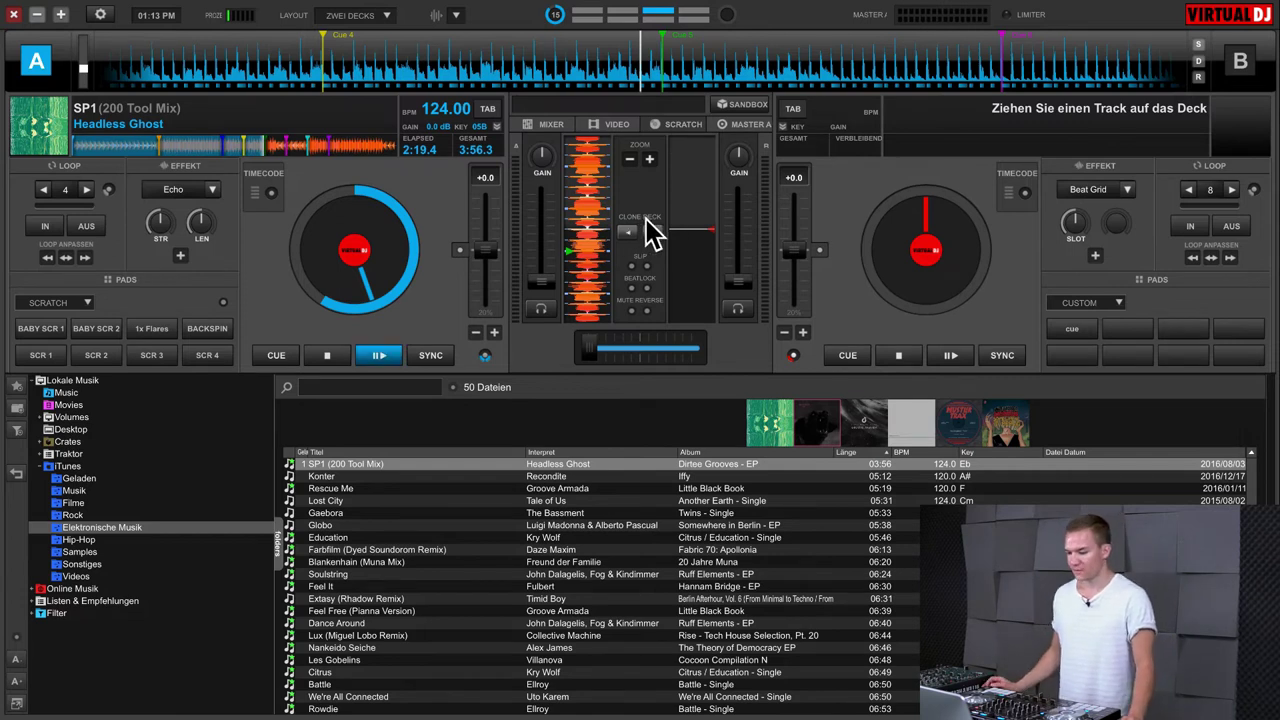
{"action": "key", "text": "space"}
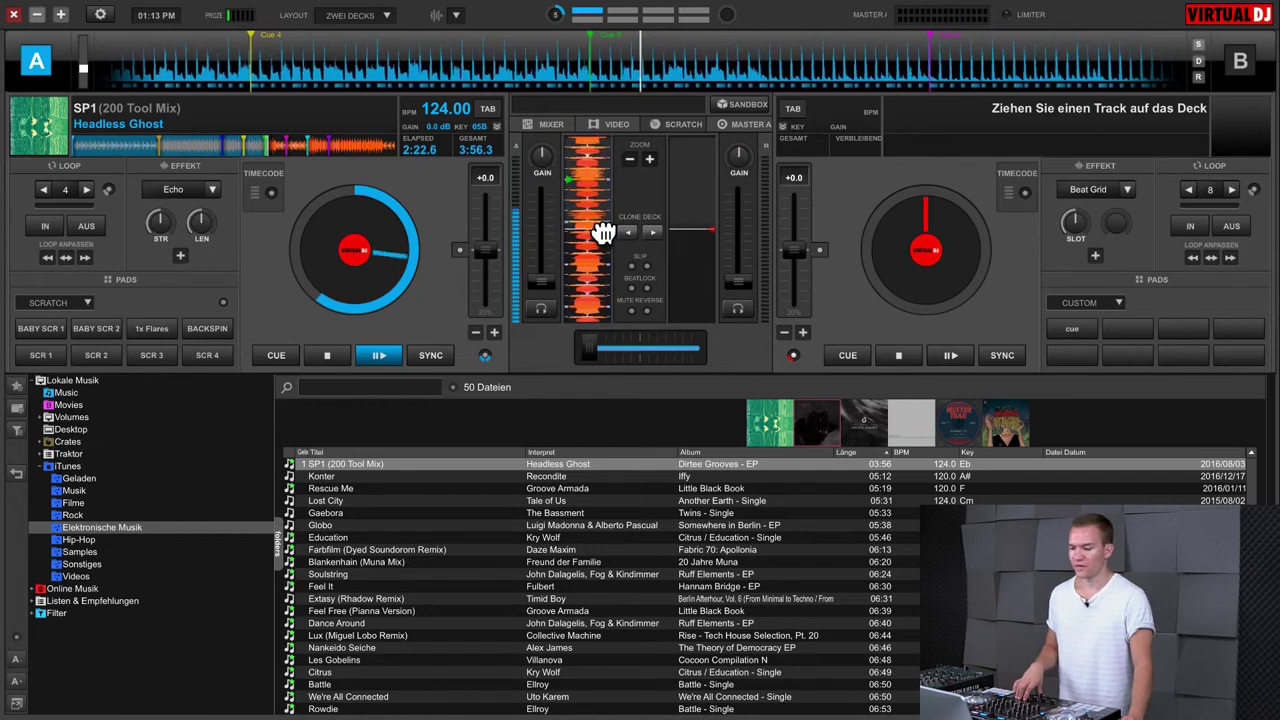
{"action": "left_click", "coordinate": [652, 232]}
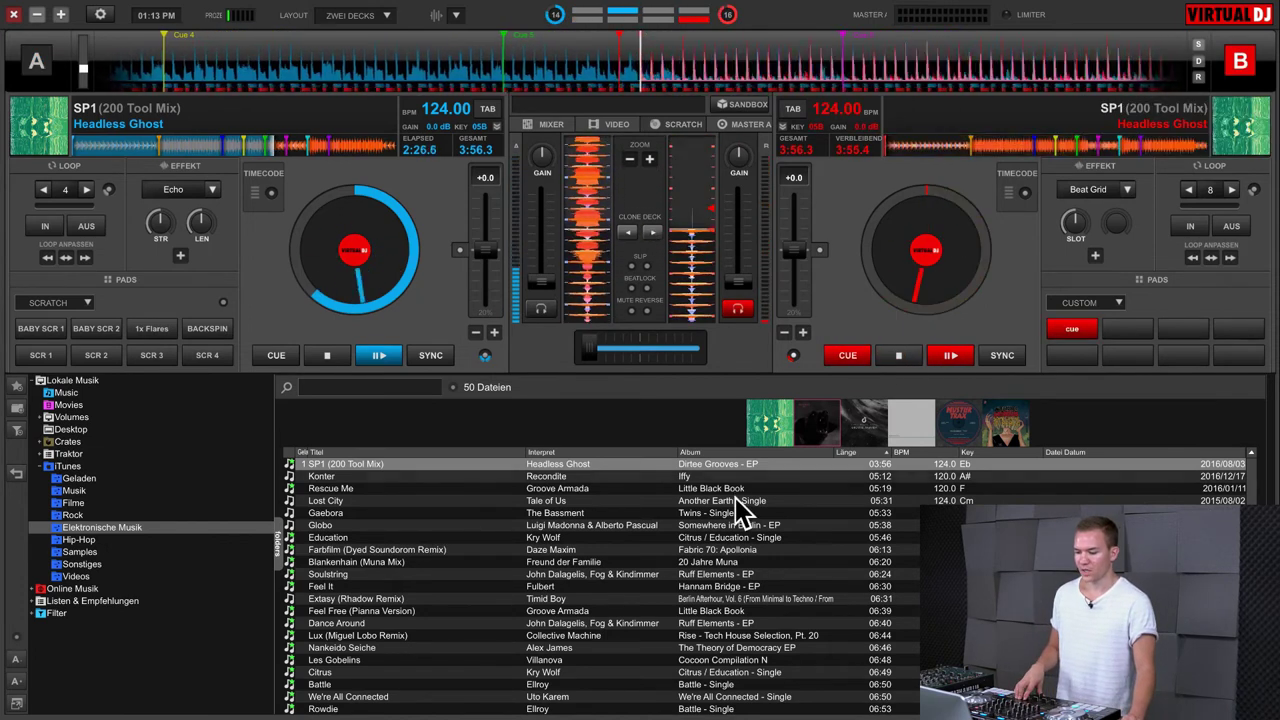
Stop deck B and load Lost City by Tale of Us into it
{"action": "left_click", "coordinate": [898, 355]}
{"action": "key", "text": "Down"}
{"action": "key", "text": "Down"}
{"action": "key", "text": "Down"}
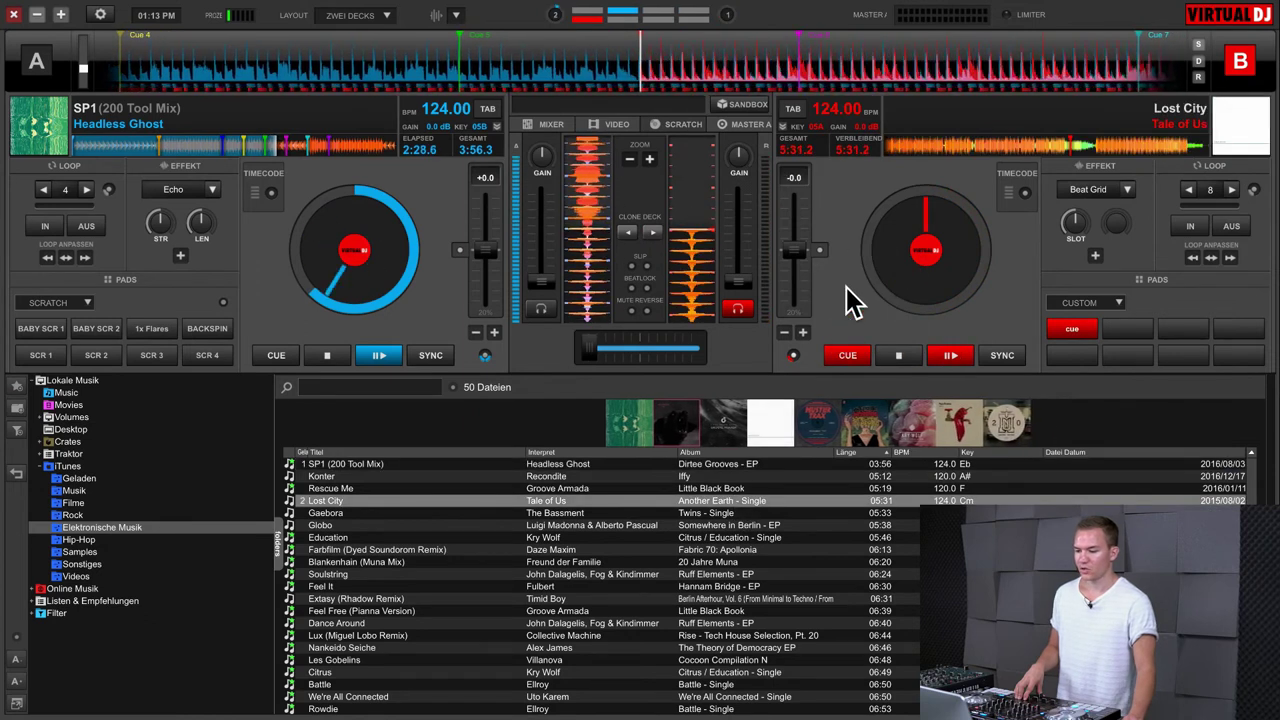
Play and sync deck B while trying Slip, Beatlock and Mute Reverse for deck A
{"action": "left_click", "coordinate": [631, 269]}
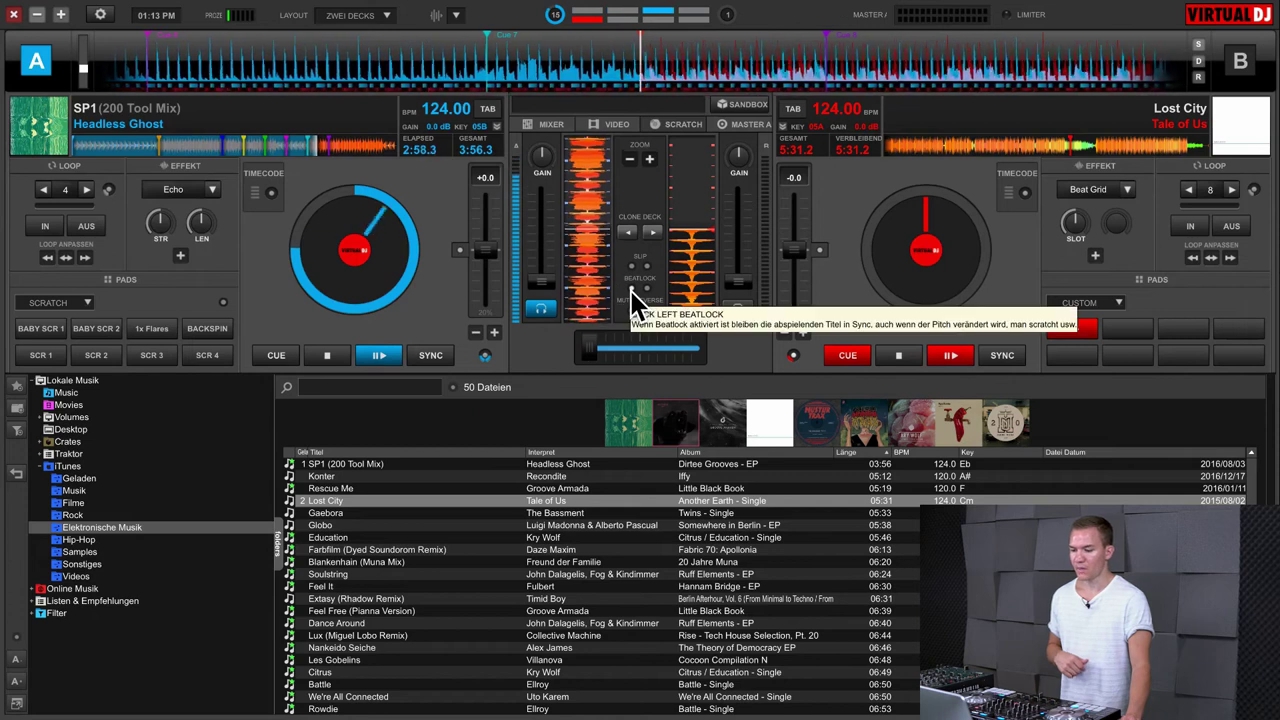
{"action": "left_click", "coordinate": [956, 352]}
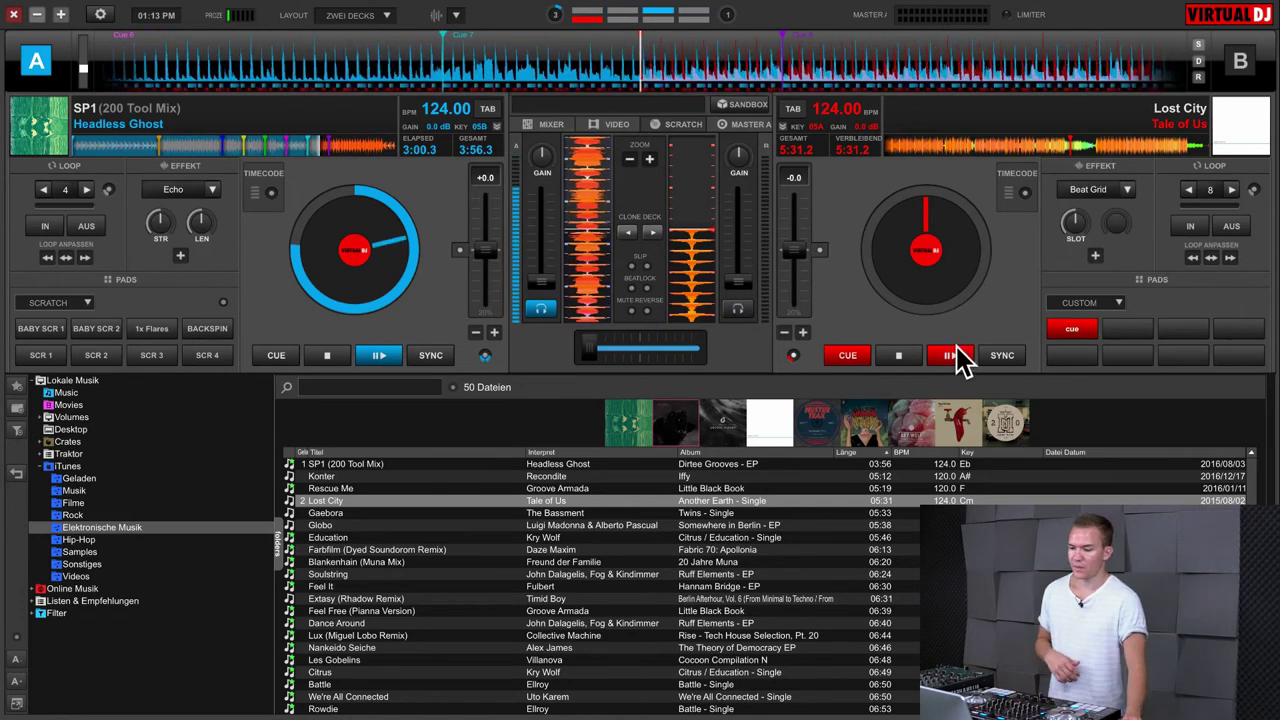
{"action": "left_click", "coordinate": [1000, 356]}
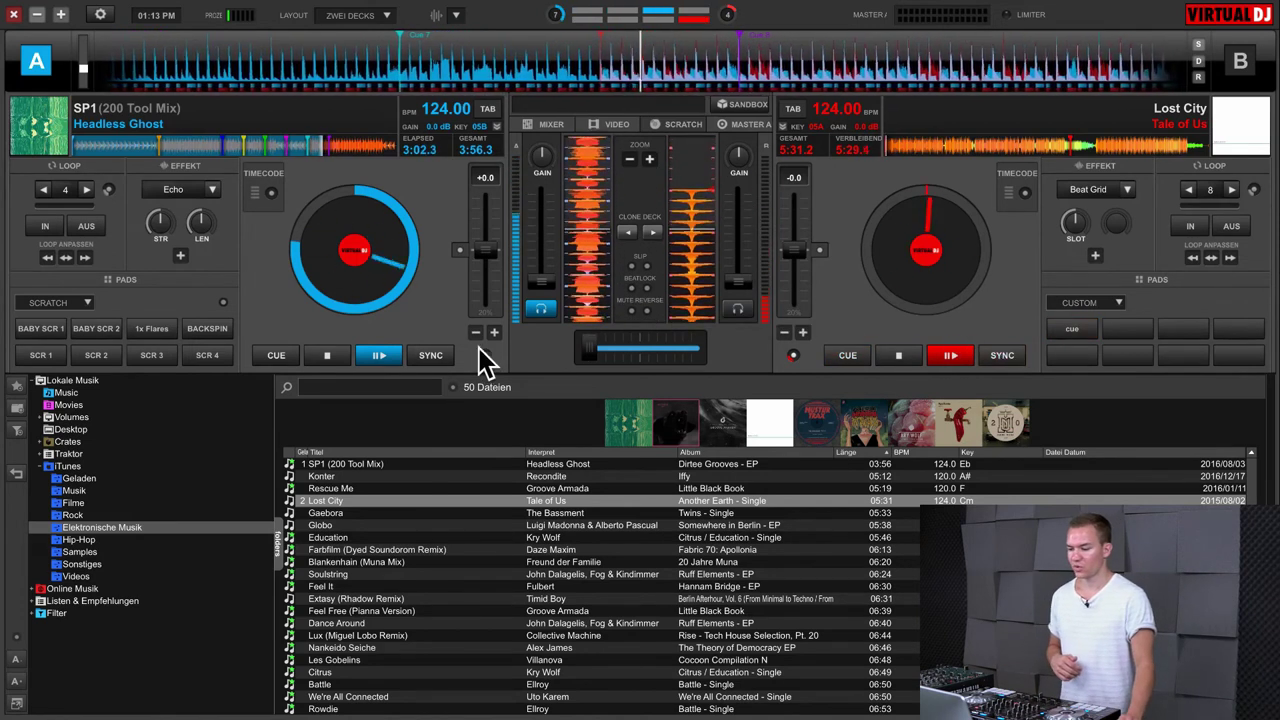
{"action": "left_click", "coordinate": [631, 286]}
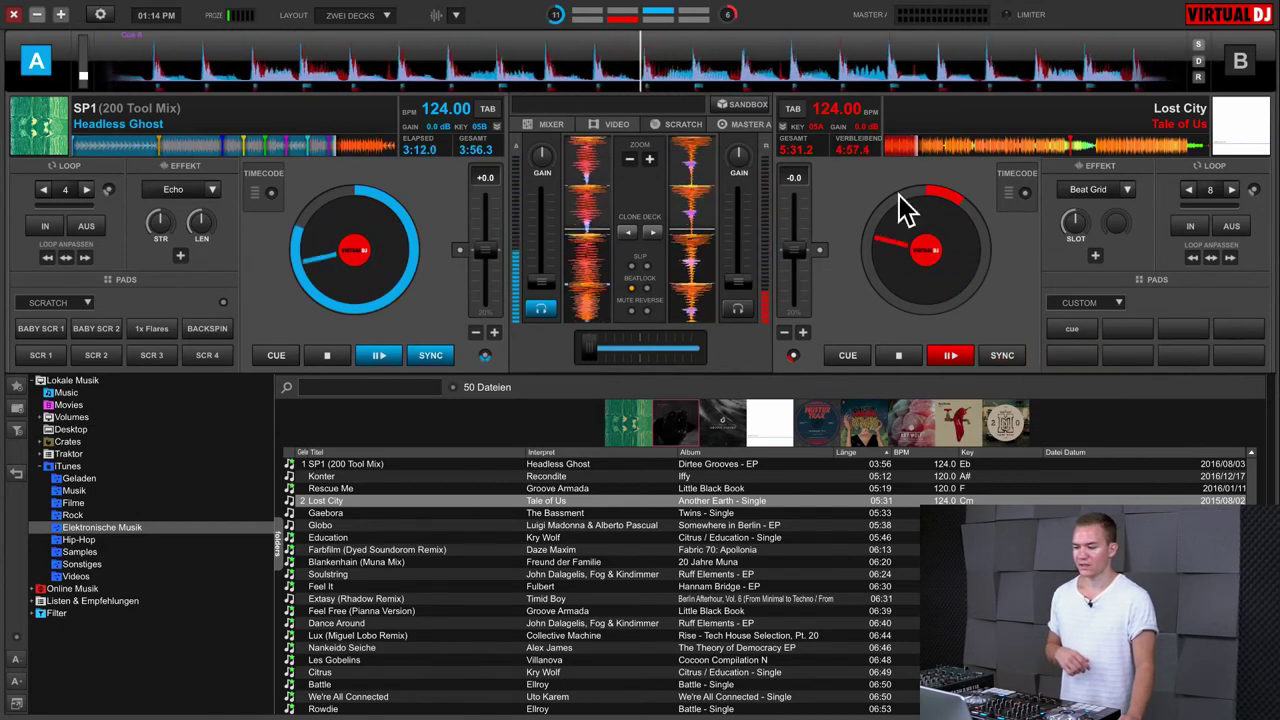
{"action": "left_click", "coordinate": [630, 312]}
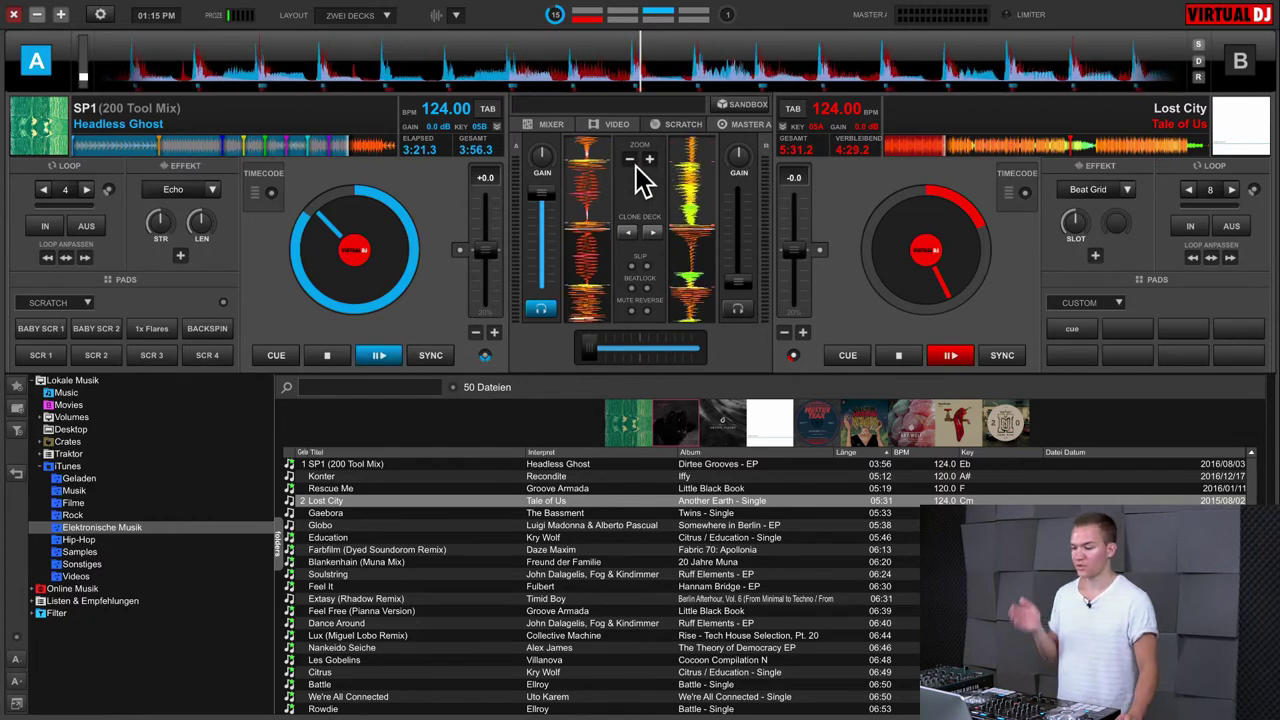
Show the Video page, try the video output as Windowed and return it to Preview Only
{"action": "left_click", "coordinate": [617, 126]}
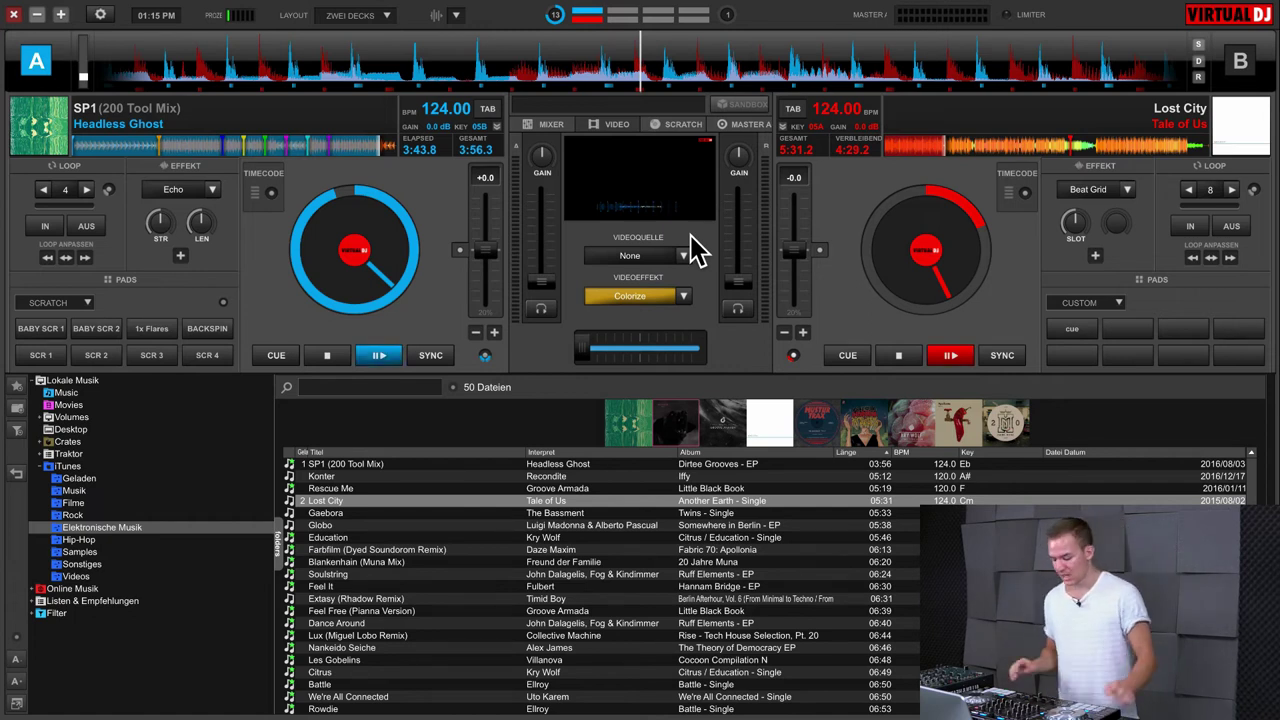
{"action": "key", "text": "space"}
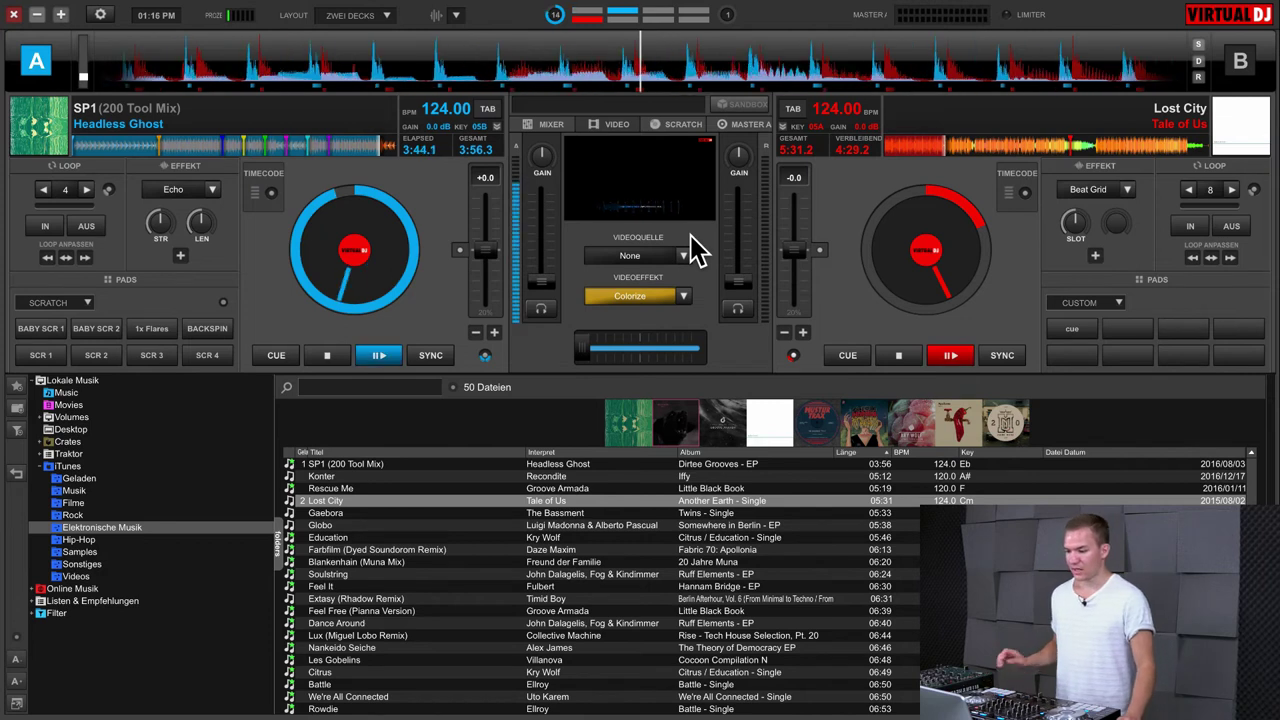
{"action": "right_click", "coordinate": [651, 180]}
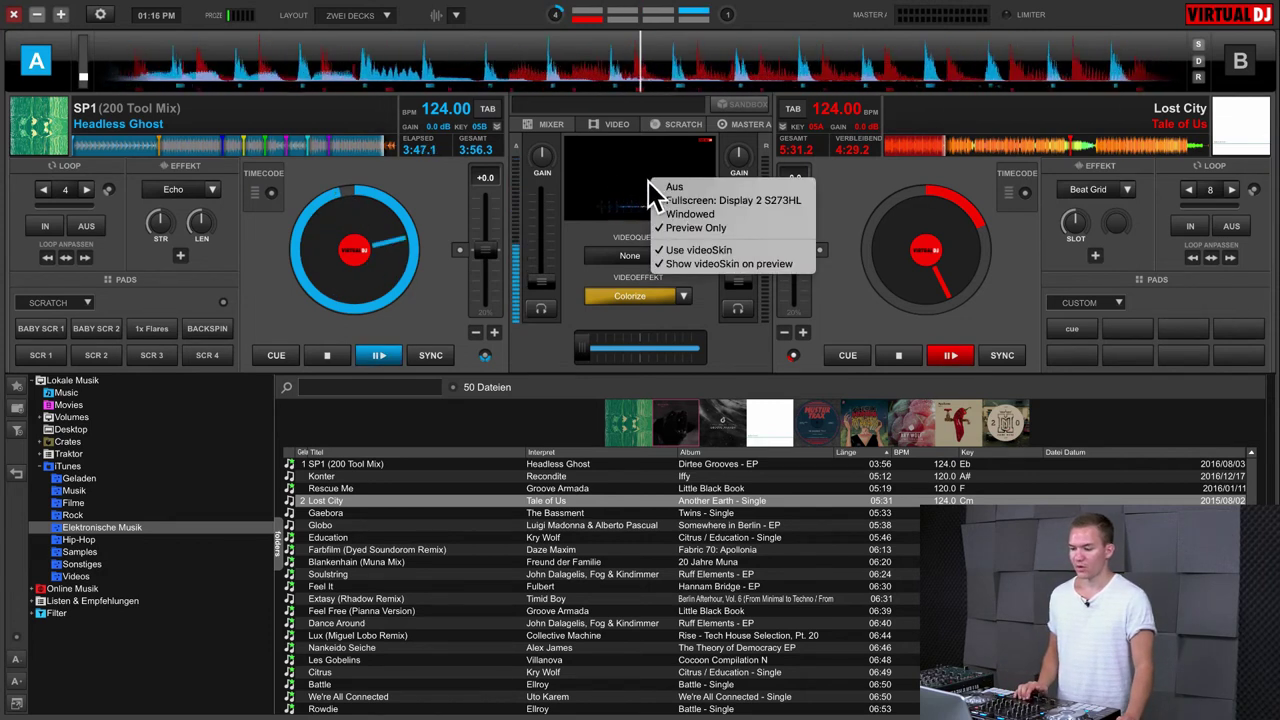
{"action": "left_click", "coordinate": [725, 222]}
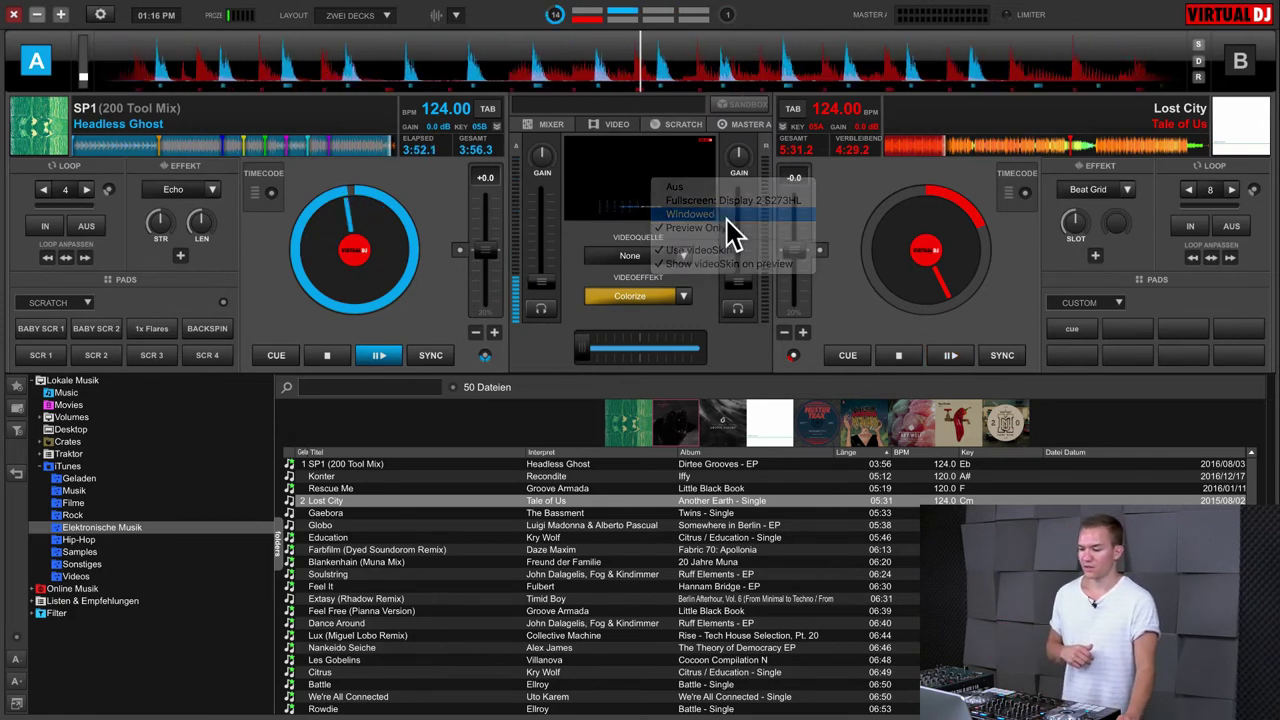
{"action": "left_click_drag", "start_coordinate": [563, 337], "coordinate": [634, 257]}
{"action": "right_click", "coordinate": [640, 190]}
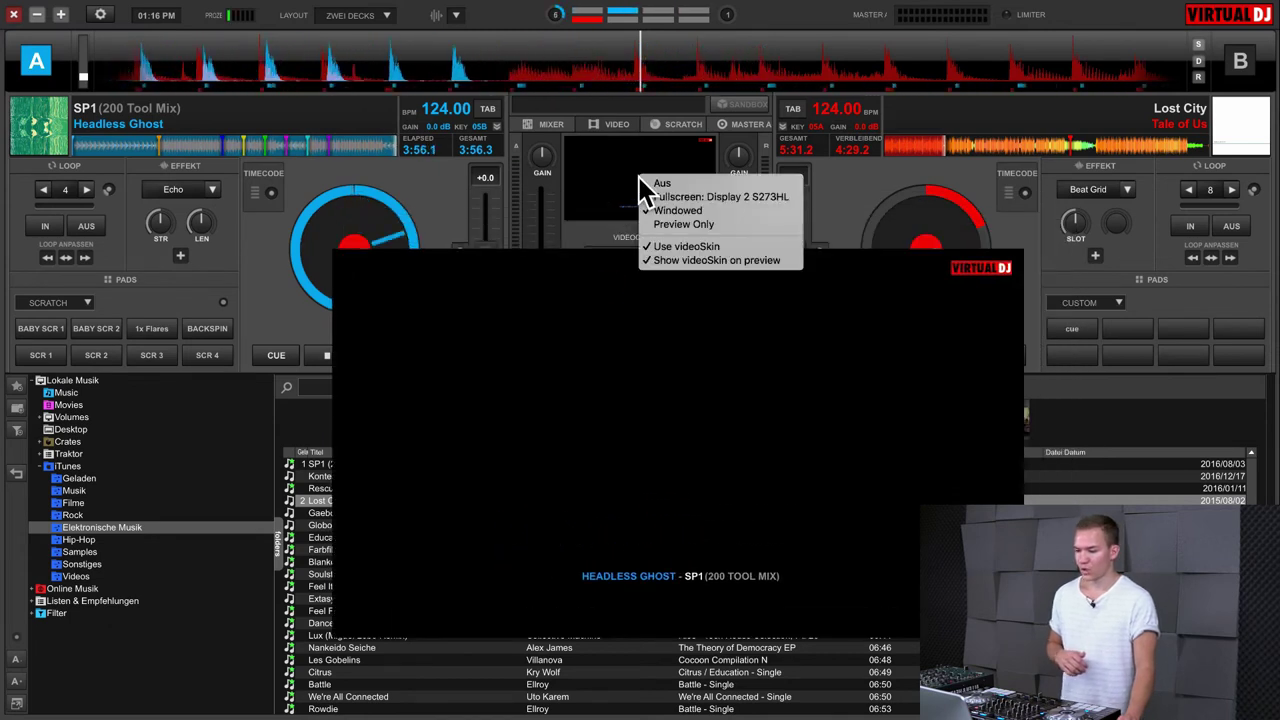
{"action": "left_click", "coordinate": [707, 229]}
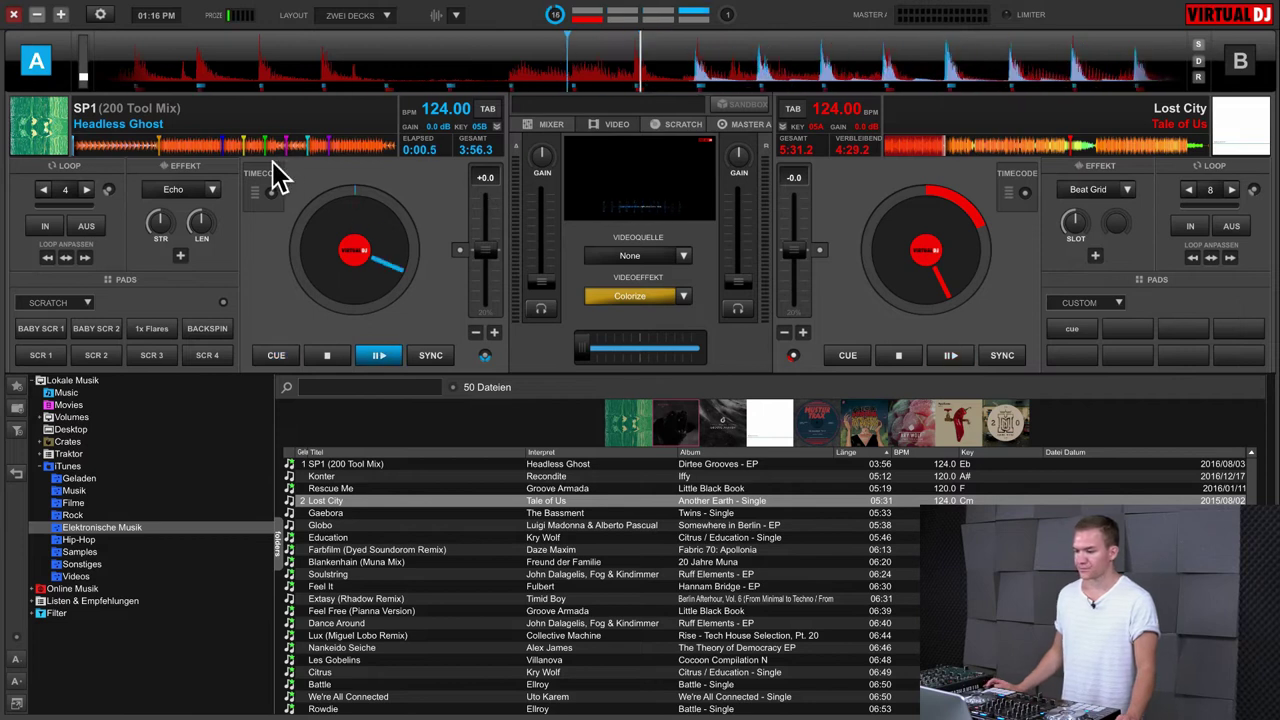
Skip deck A ahead to about 1:42 and set the video output to Windowed, placing its window below the video controls
{"action": "left_click", "coordinate": [213, 145]}
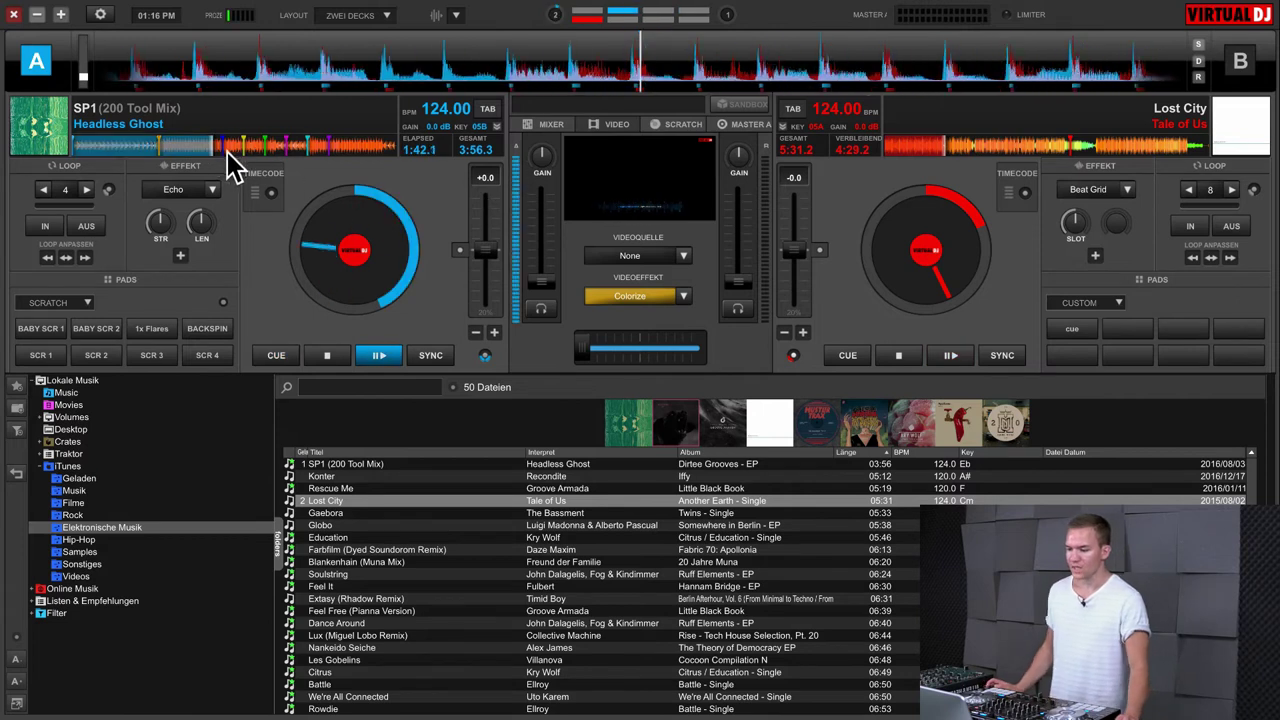
{"action": "right_click", "coordinate": [660, 180]}
{"action": "left_click", "coordinate": [690, 203]}
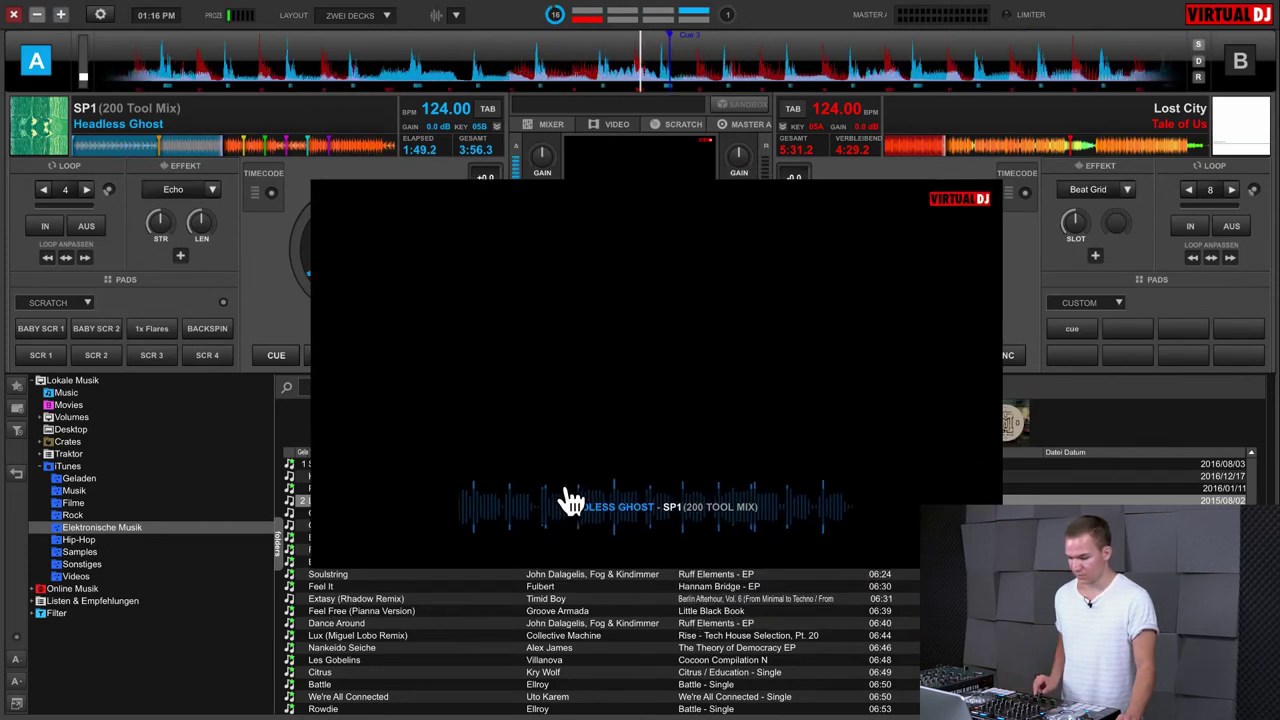
{"action": "left_click_drag", "start_coordinate": [570, 500], "coordinate": [526, 576]}
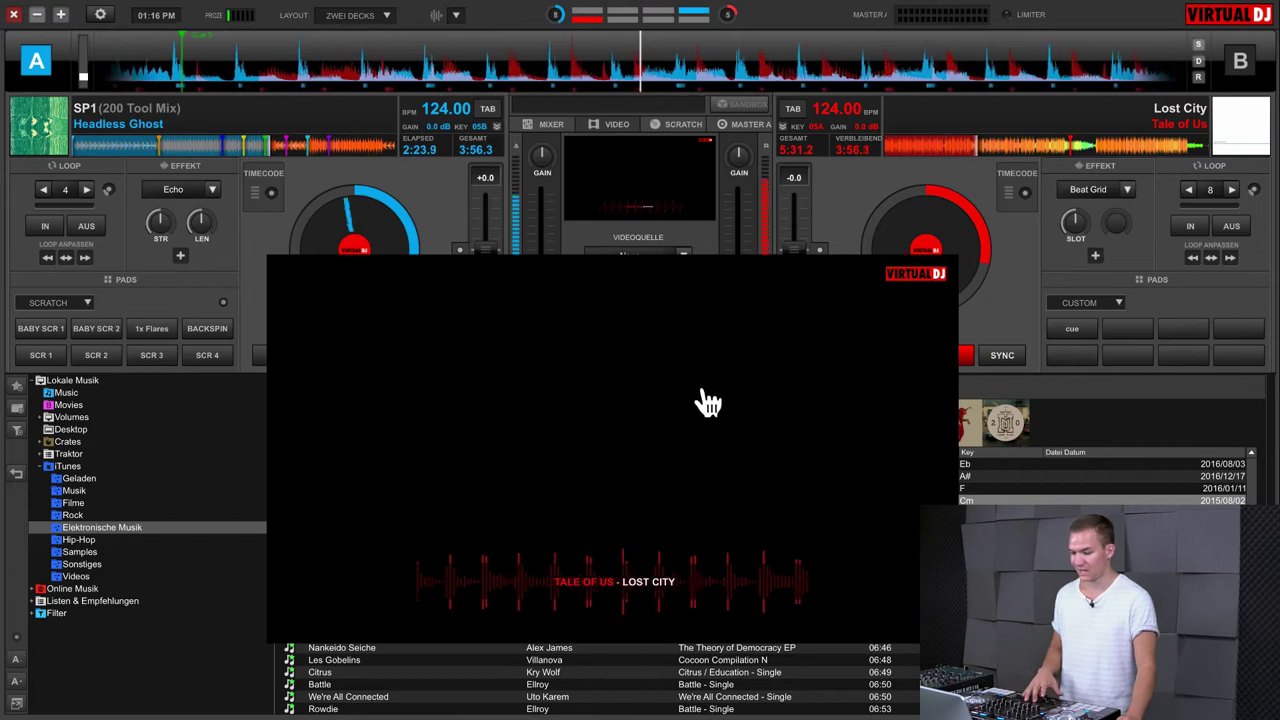
{"action": "left_click_drag", "start_coordinate": [704, 318], "coordinate": [704, 378]}
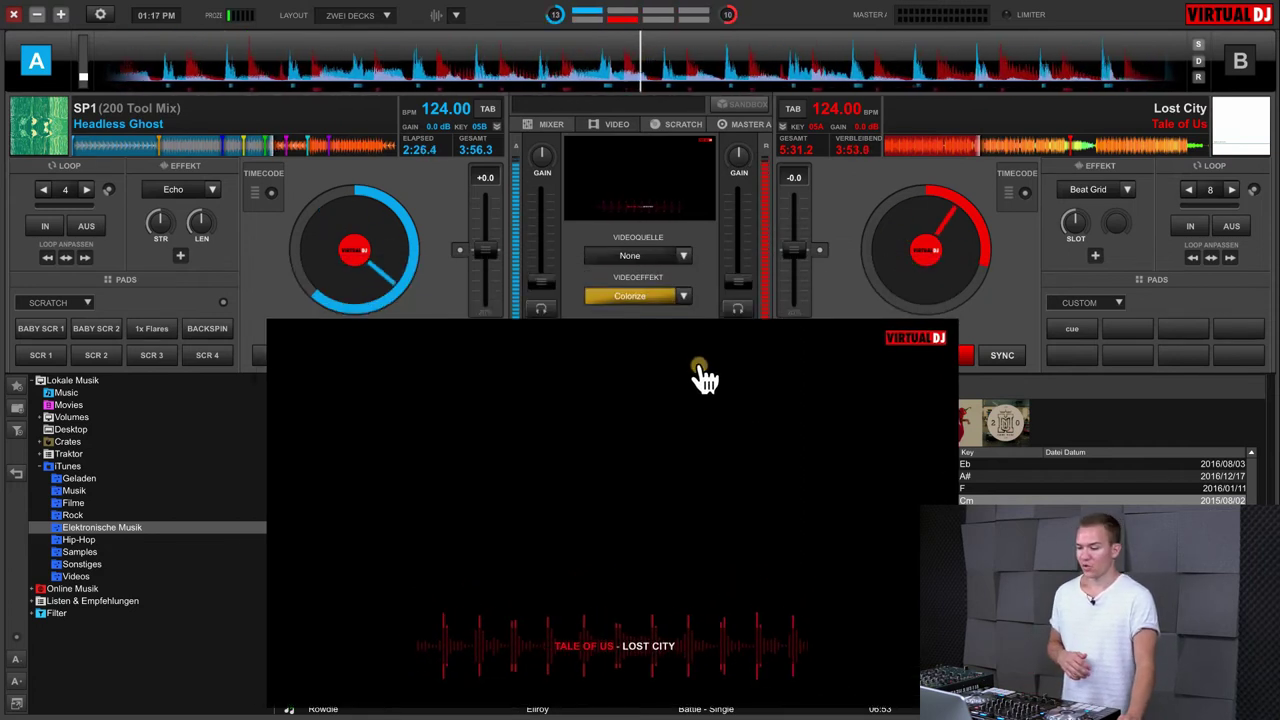
Try Shader and Cover in turn as the video source
{"action": "left_click", "coordinate": [684, 257]}
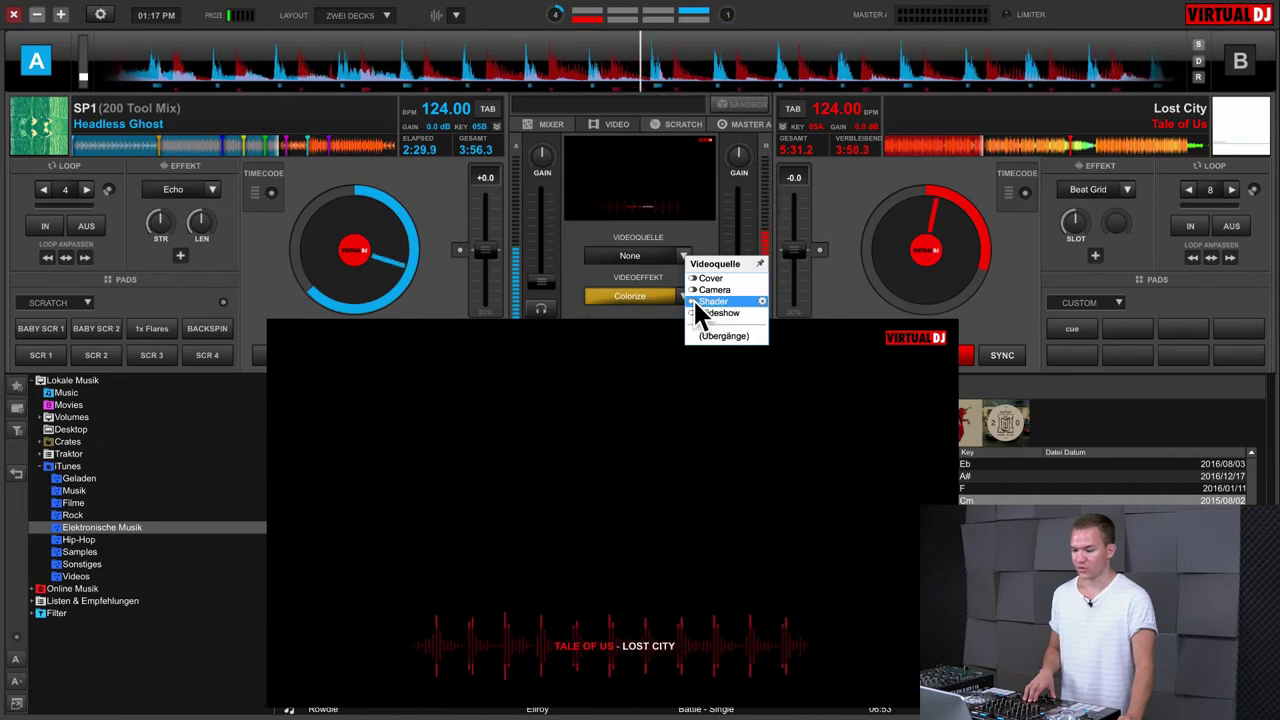
{"action": "left_click", "coordinate": [695, 301]}
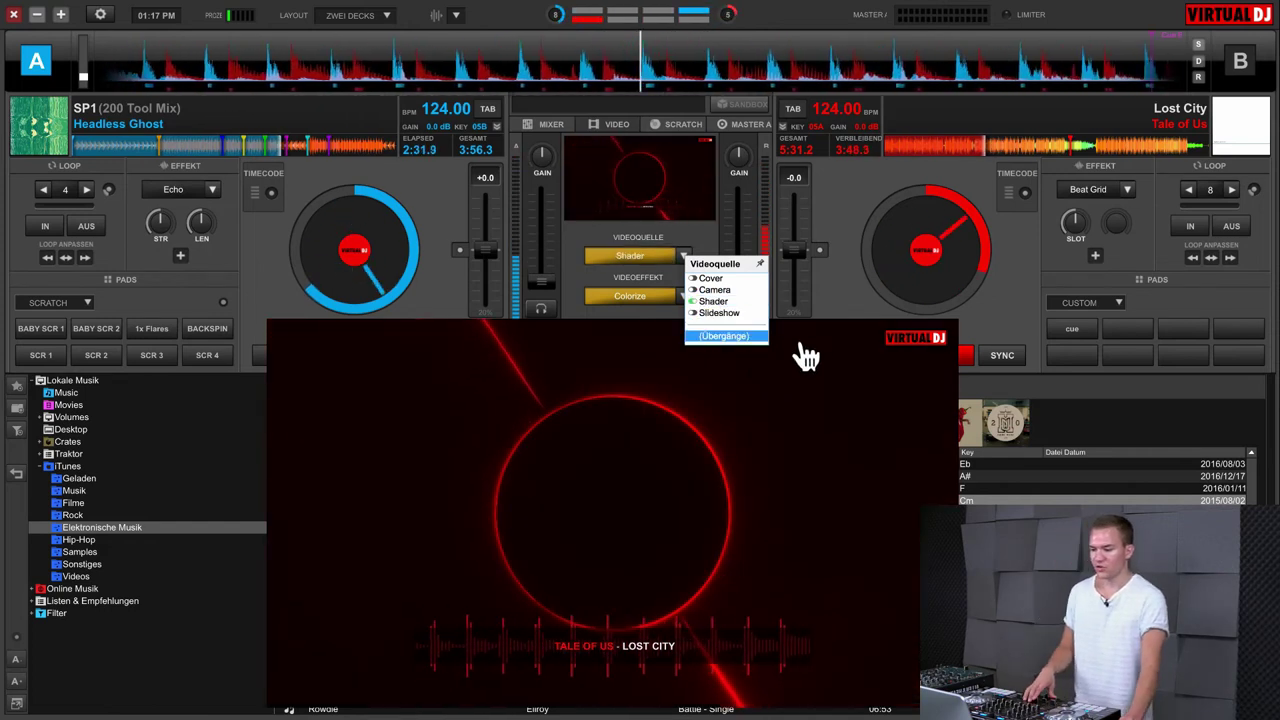
{"action": "left_click", "coordinate": [737, 275]}
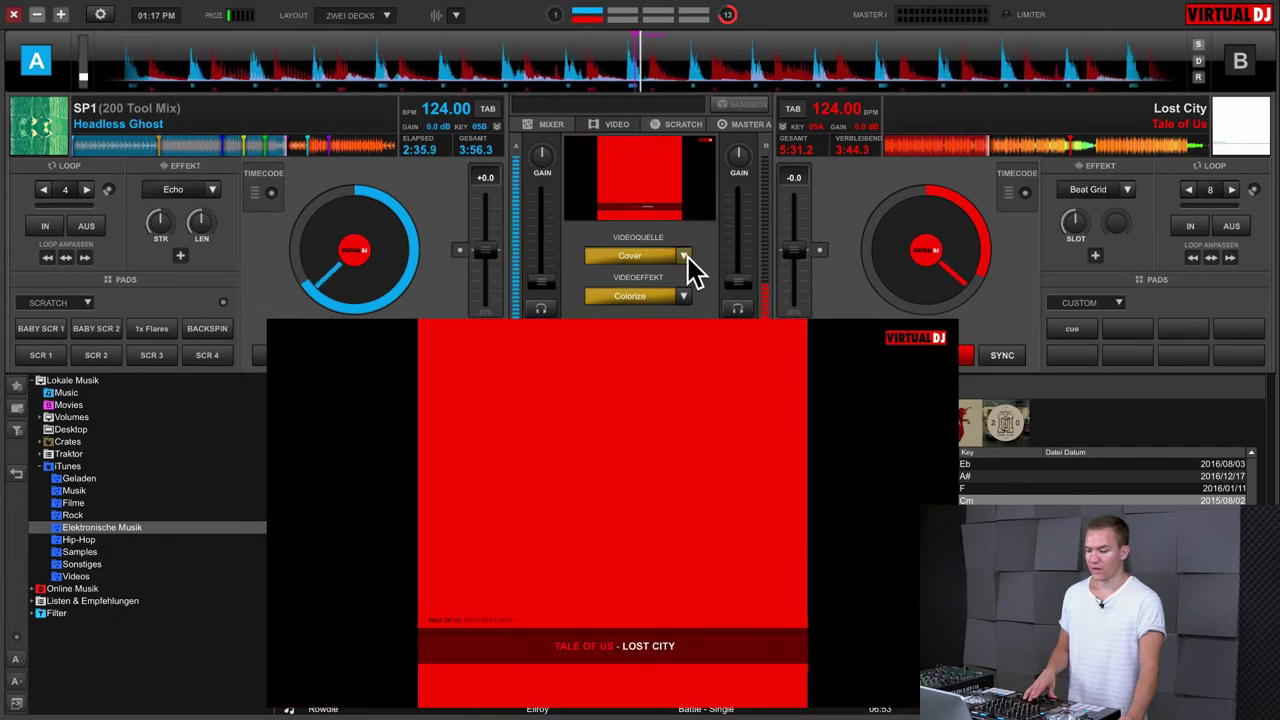
Set the video source to Shader and the master video effect to Boom
{"action": "left_click", "coordinate": [686, 257]}
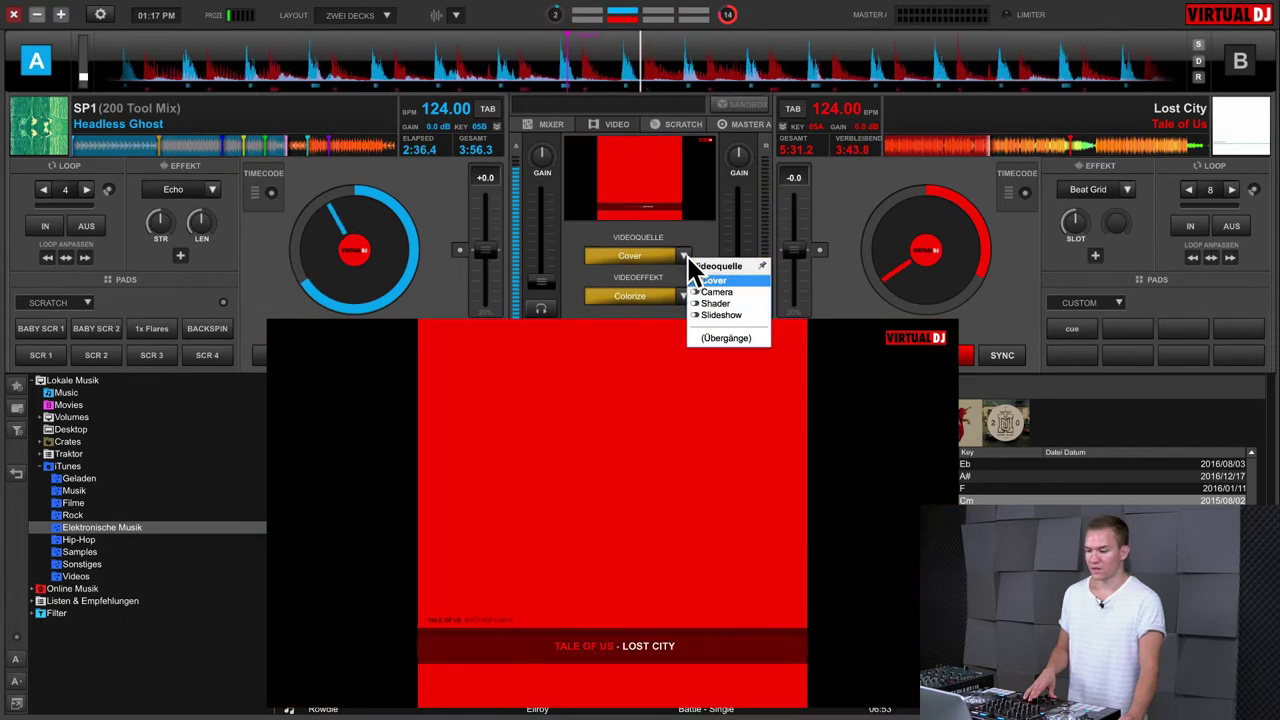
{"action": "left_click", "coordinate": [735, 303]}
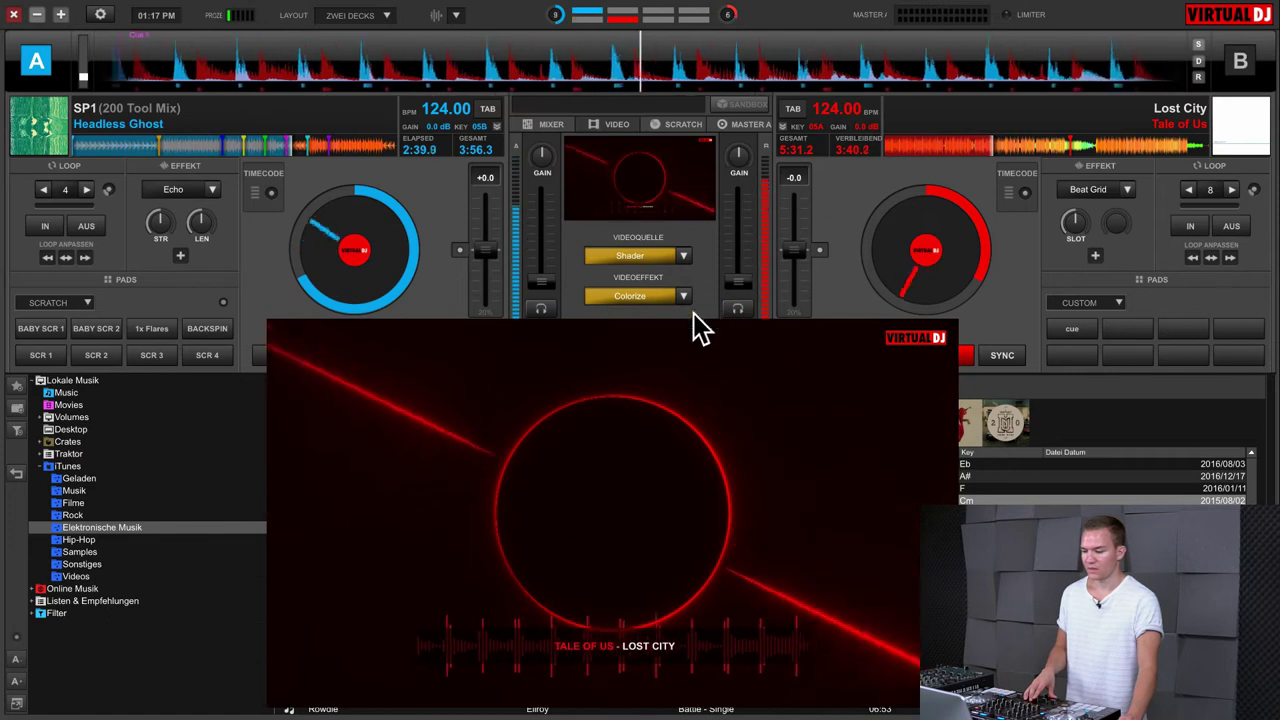
{"action": "left_click", "coordinate": [684, 296]}
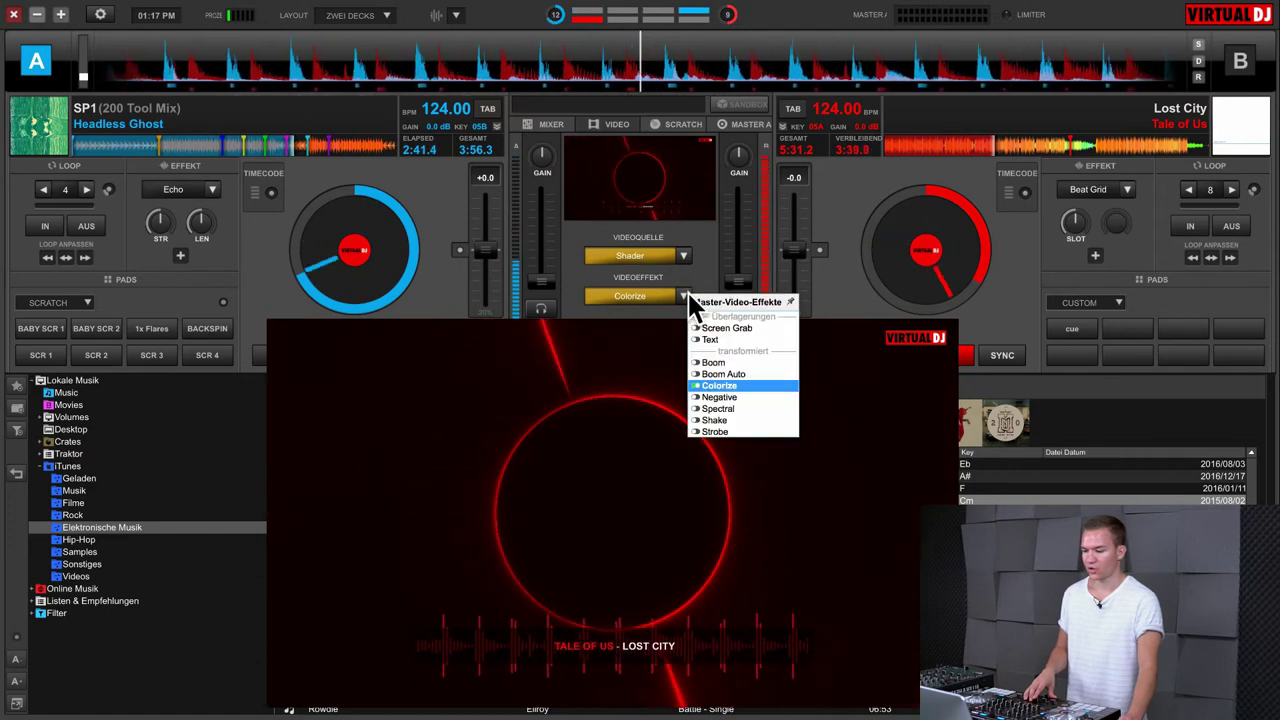
{"action": "left_click", "coordinate": [727, 362]}
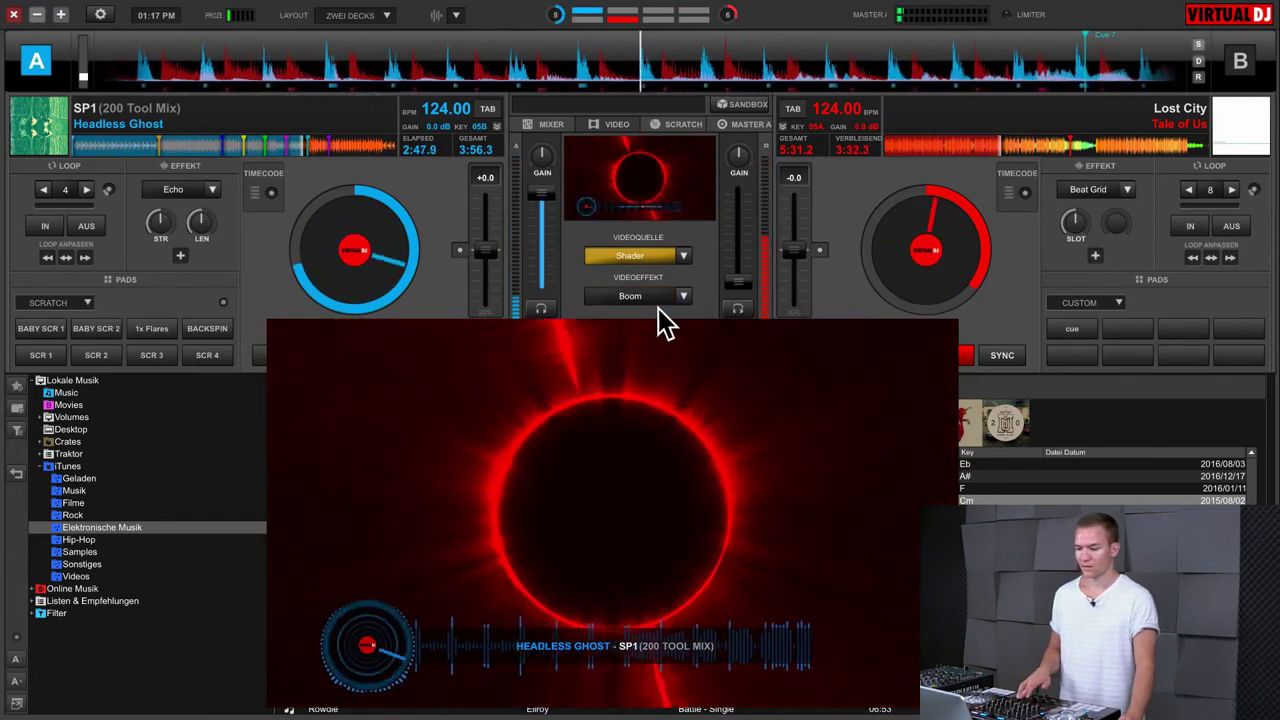
Switch the Boom master video effect on and off repeatedly to demonstrate it on the Shader video
{"action": "left_click", "coordinate": [651, 295]}
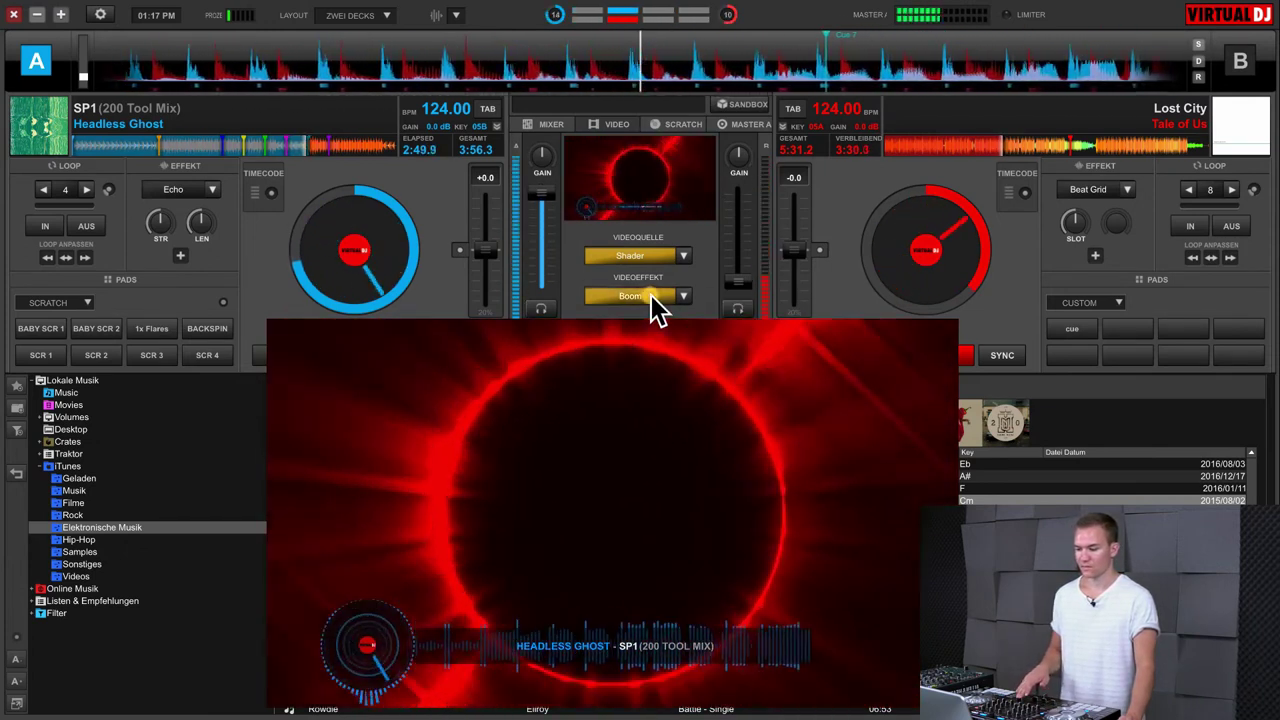
{"action": "left_click", "coordinate": [652, 296]}
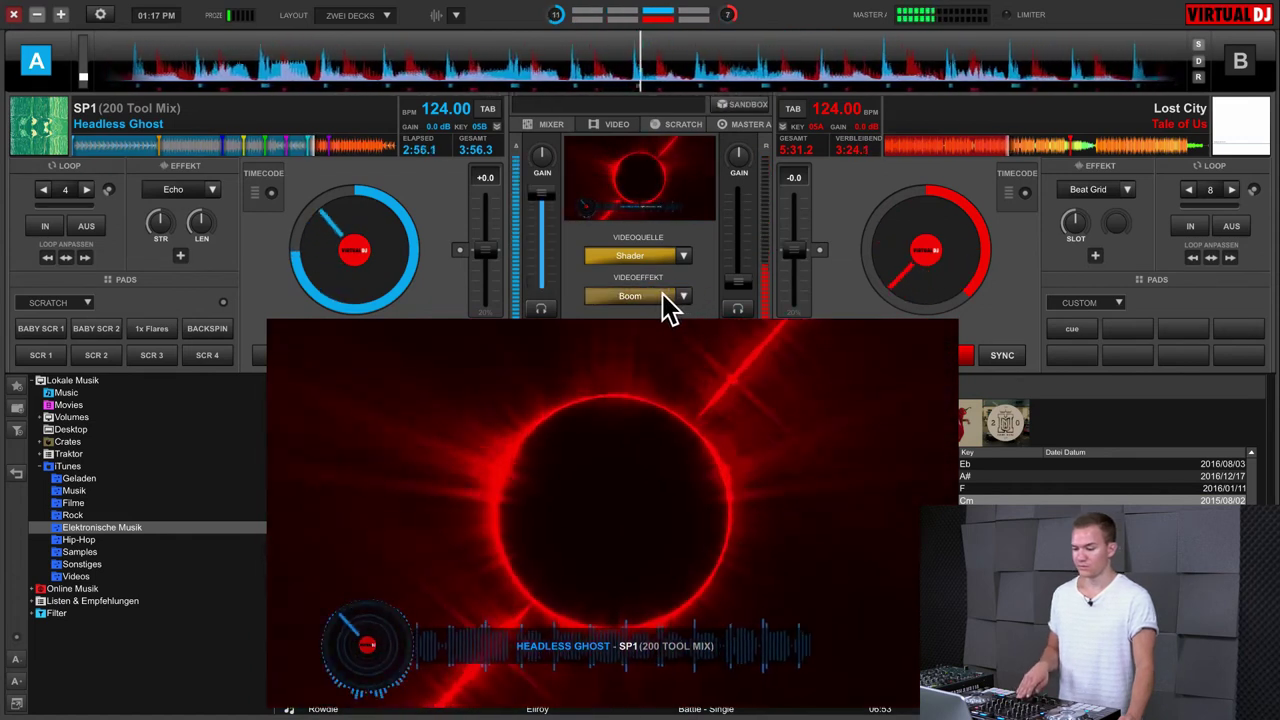
{"action": "left_click", "coordinate": [662, 296]}
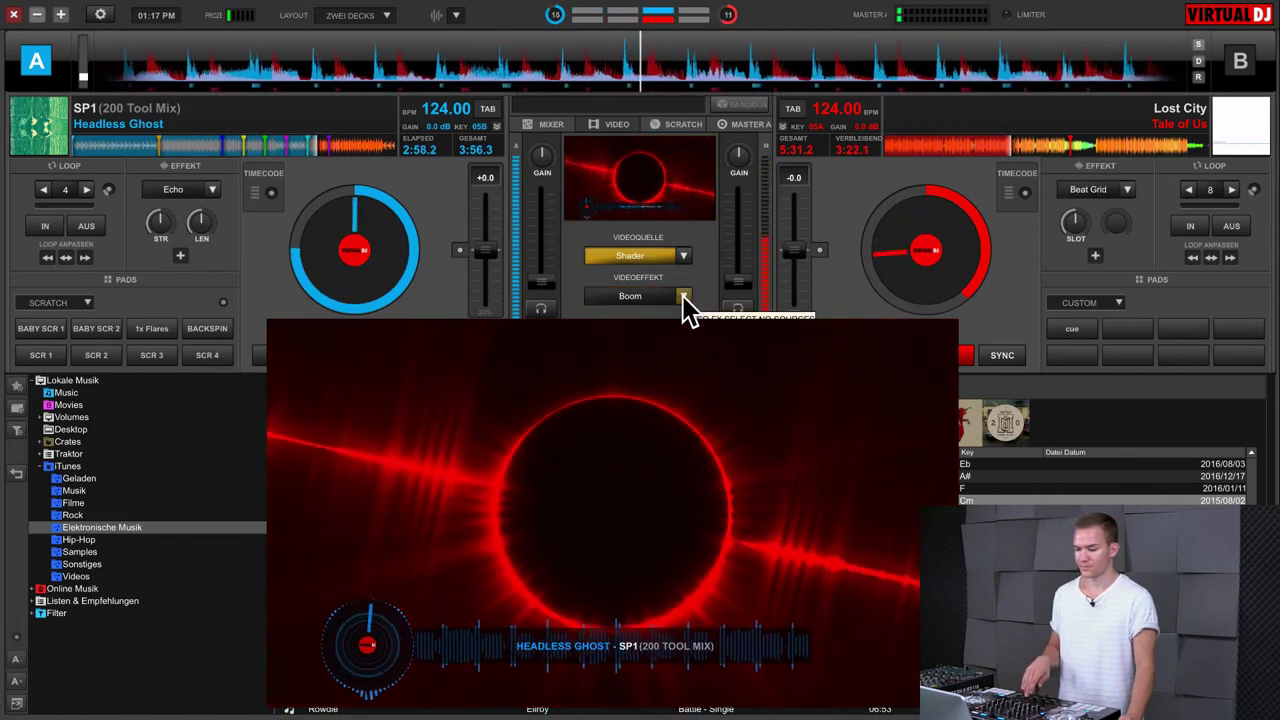
Enable the Boom Auto, Colorize and Negative master video effects, and trigger Boom on top of them
{"action": "left_click", "coordinate": [684, 298]}
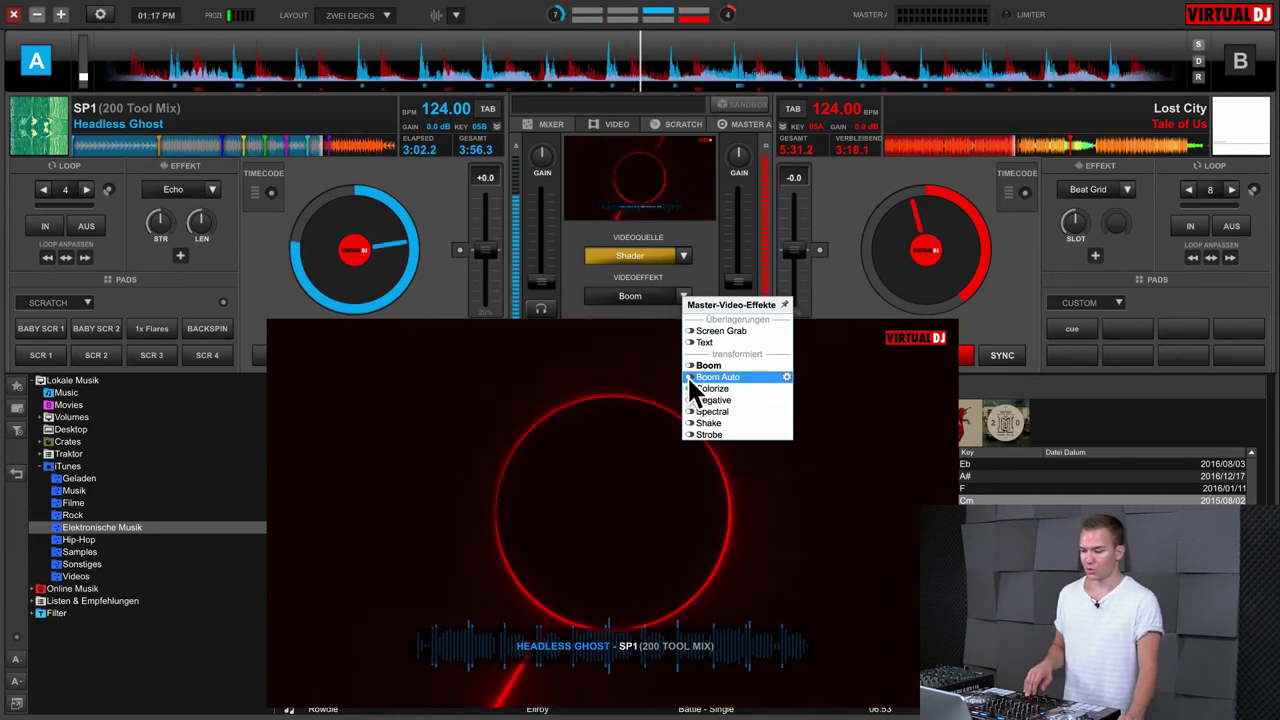
{"action": "left_click", "coordinate": [687, 376]}
{"action": "left_click", "coordinate": [687, 388]}
{"action": "left_click", "coordinate": [687, 400]}
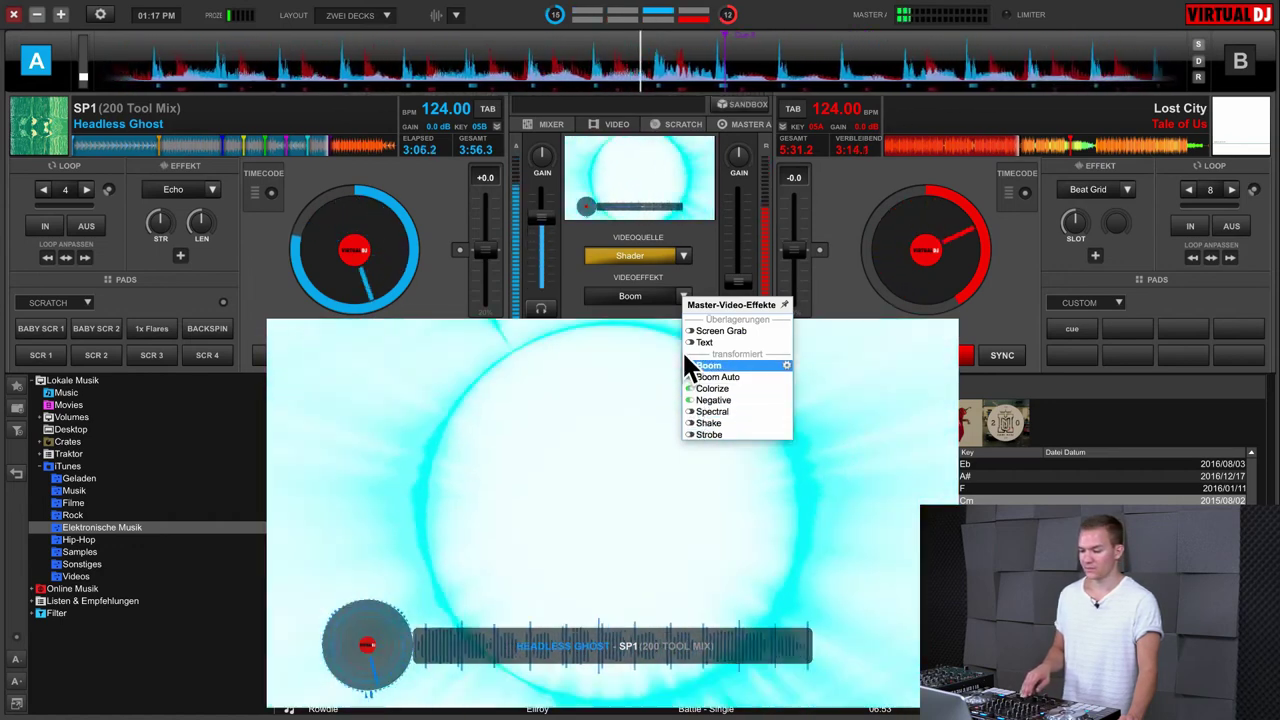
{"action": "left_click", "coordinate": [648, 296]}
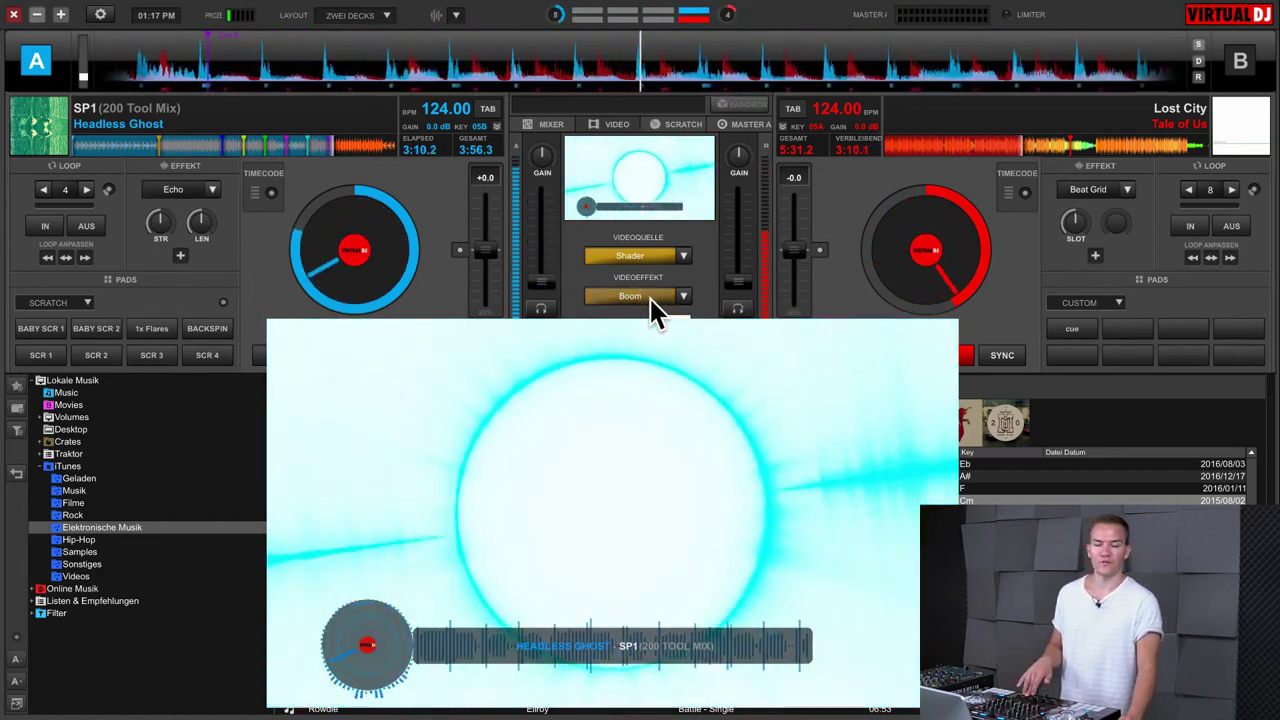
{"action": "left_click", "coordinate": [650, 298]}
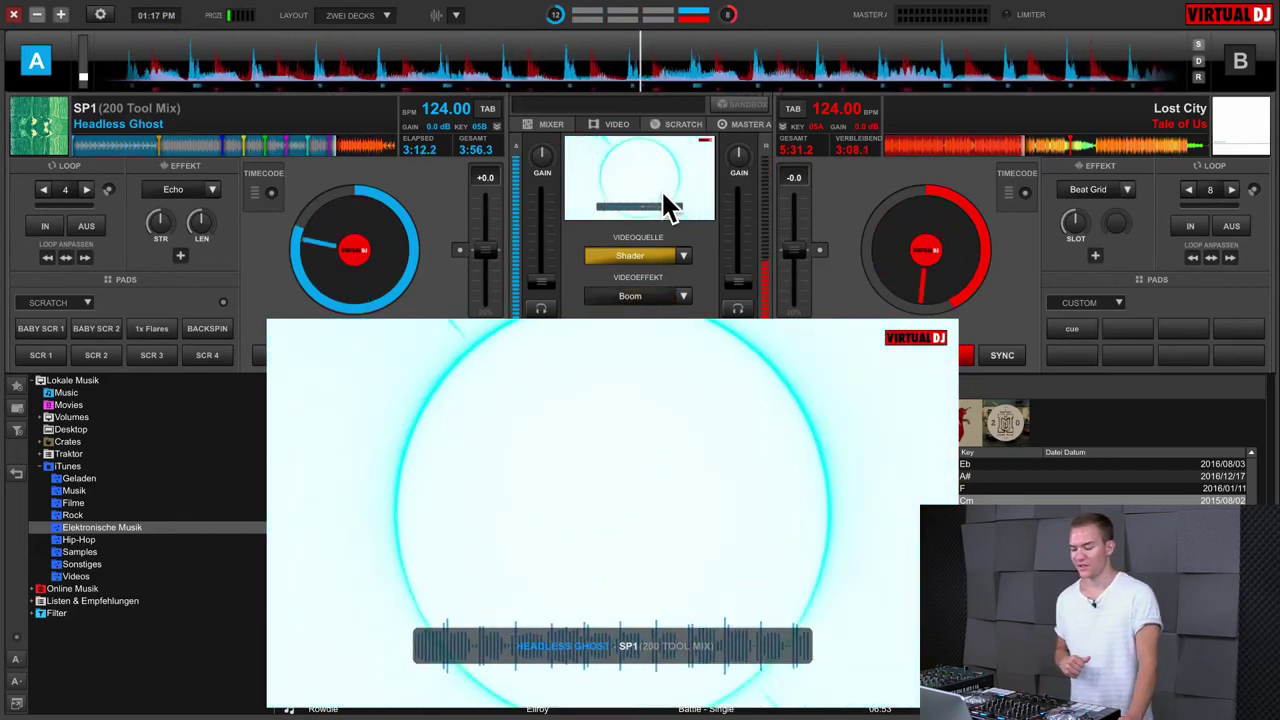
Close the separate video output window and review the available master video effects and video sources
{"action": "right_click", "coordinate": [670, 205]}
{"action": "left_click", "coordinate": [712, 236]}
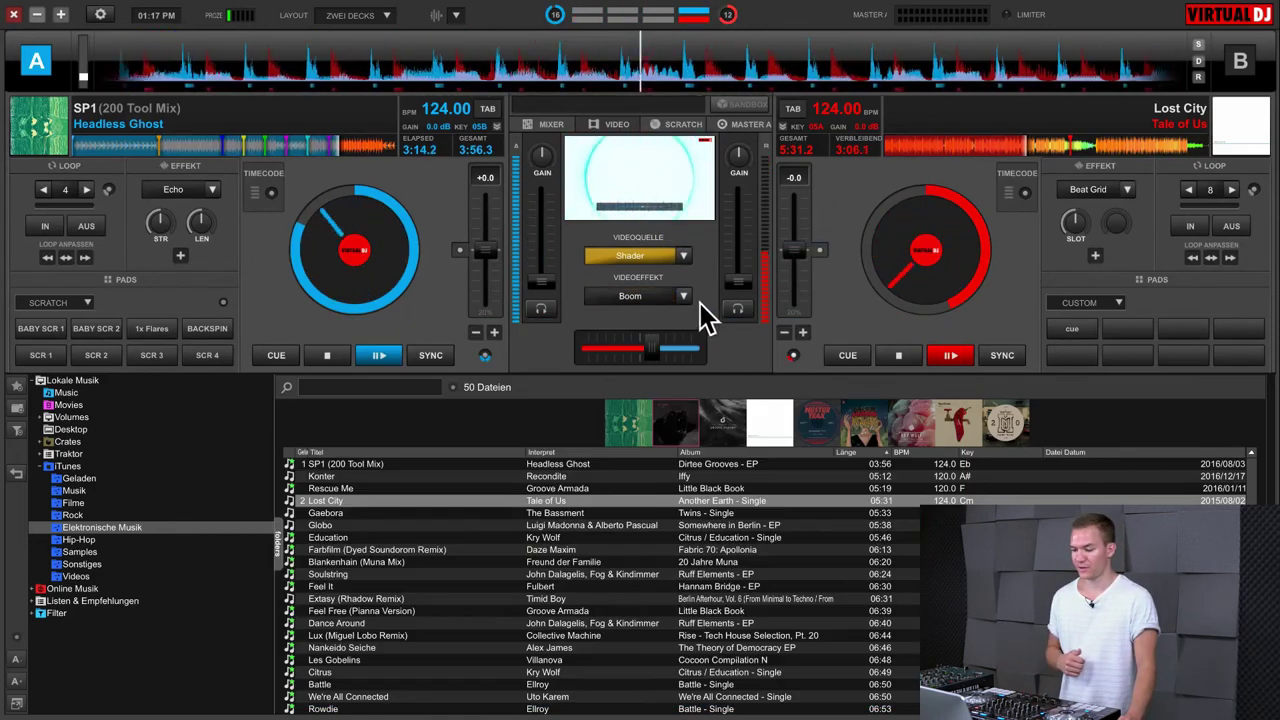
{"action": "left_click", "coordinate": [685, 296]}
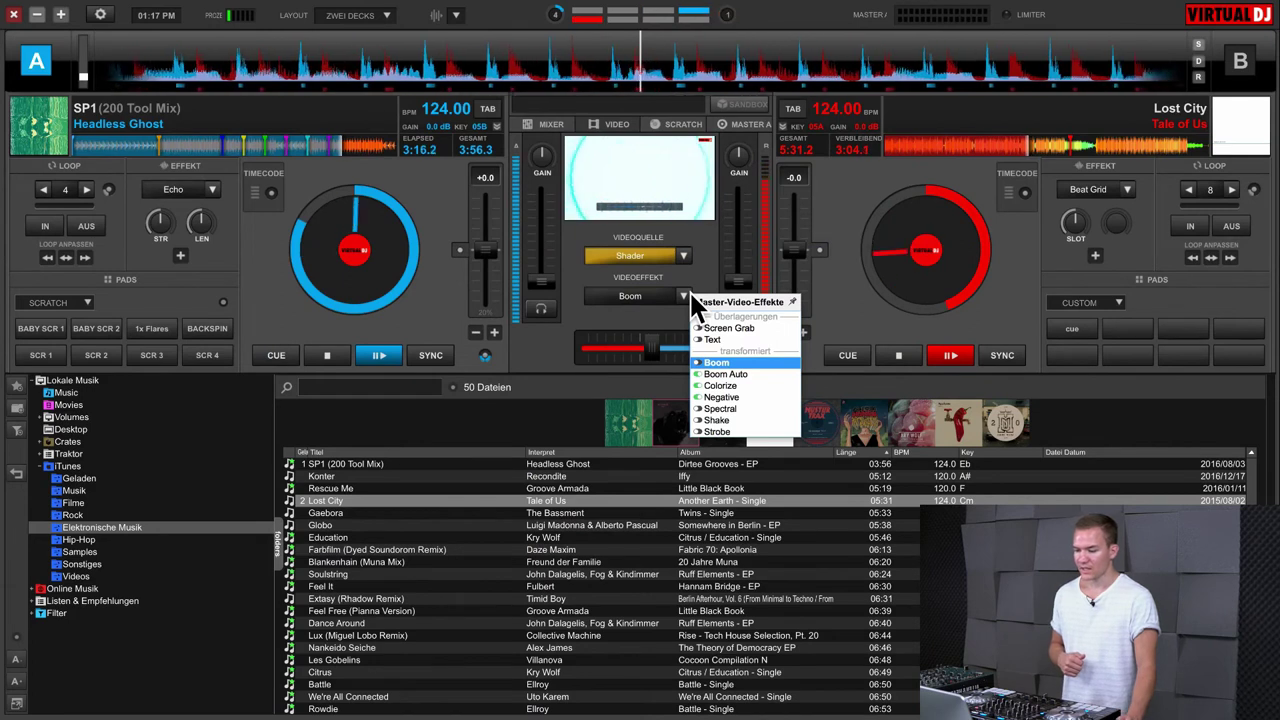
{"action": "left_click", "coordinate": [683, 256]}
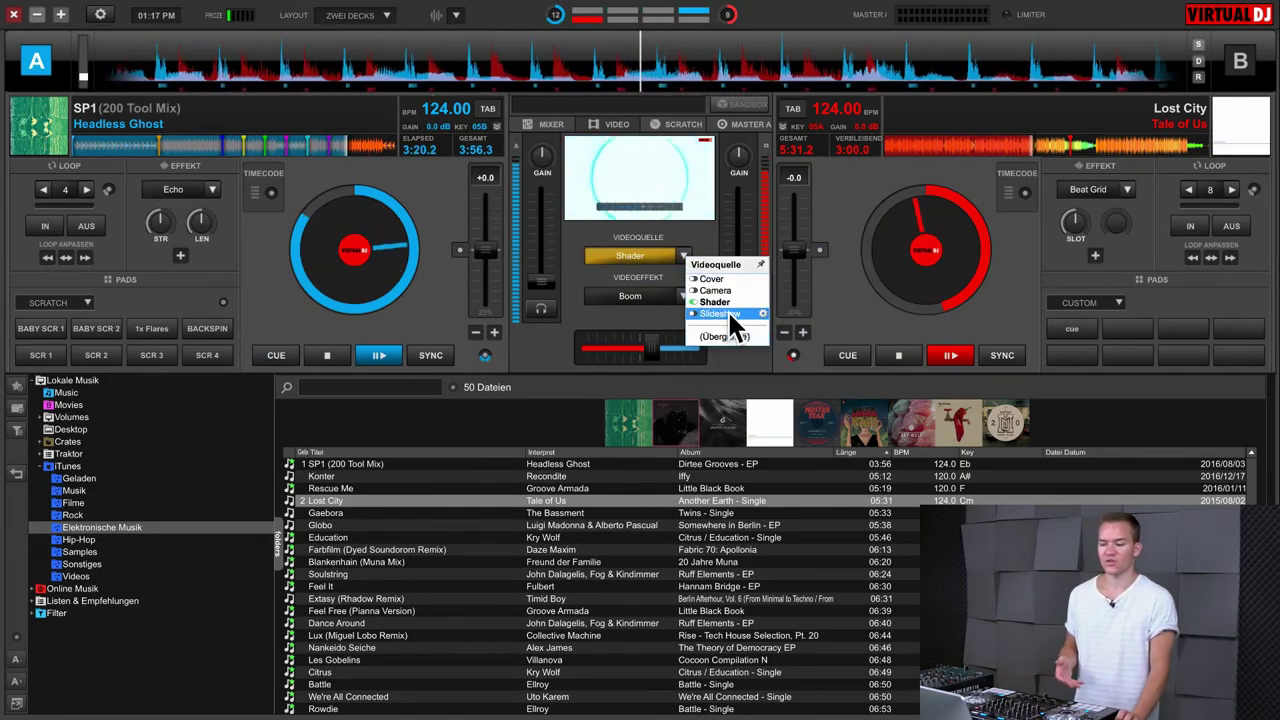
{"action": "left_click", "coordinate": [709, 251]}
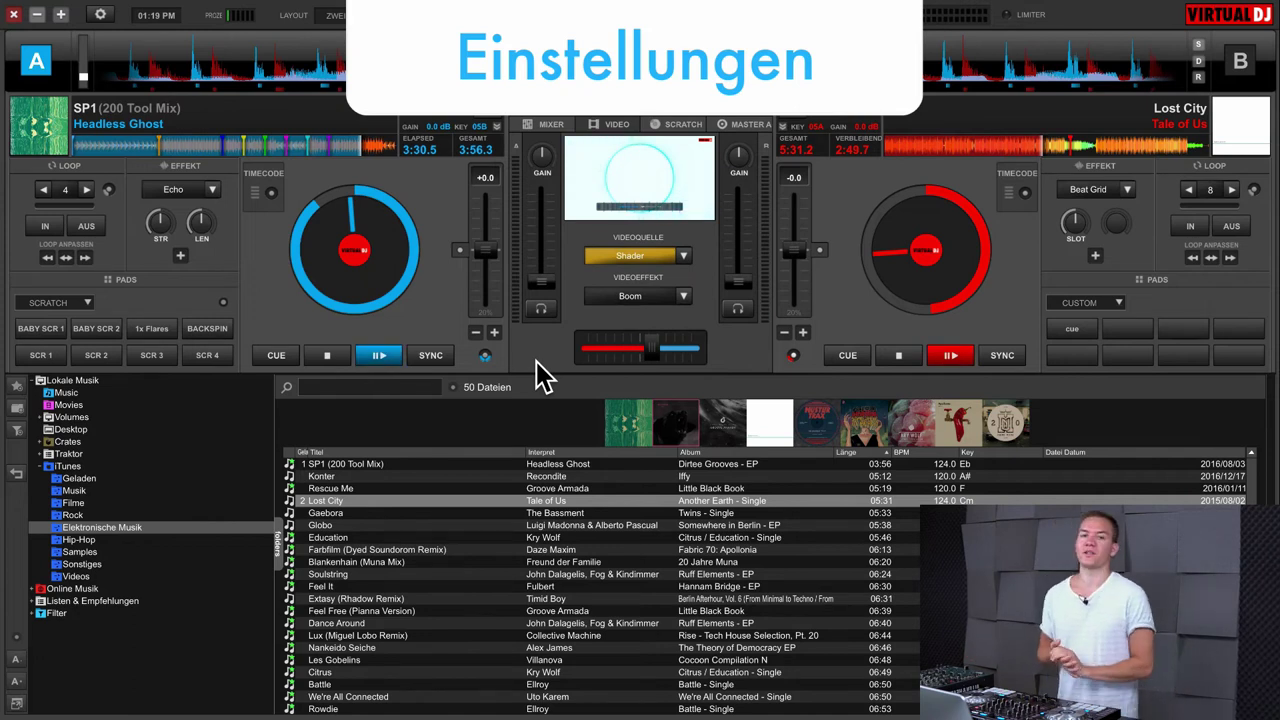
In the audio settings, add a third output routing Master Ausgang to Traktor Audio 10, chan 1 & 2, and apply the configuration
{"action": "left_click", "coordinate": [99, 15]}
{"action": "left_click_drag", "start_coordinate": [466, 130], "coordinate": [461, 128]}
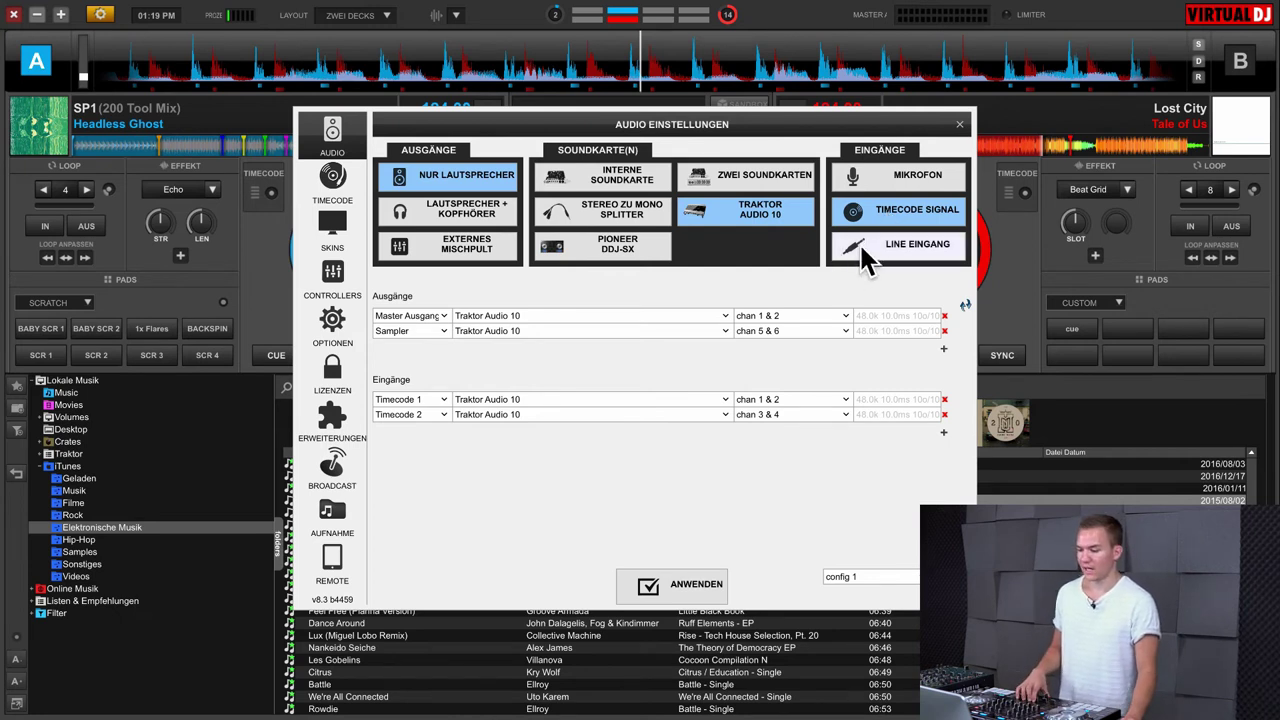
{"action": "left_click", "coordinate": [943, 347]}
{"action": "left_click", "coordinate": [443, 346]}
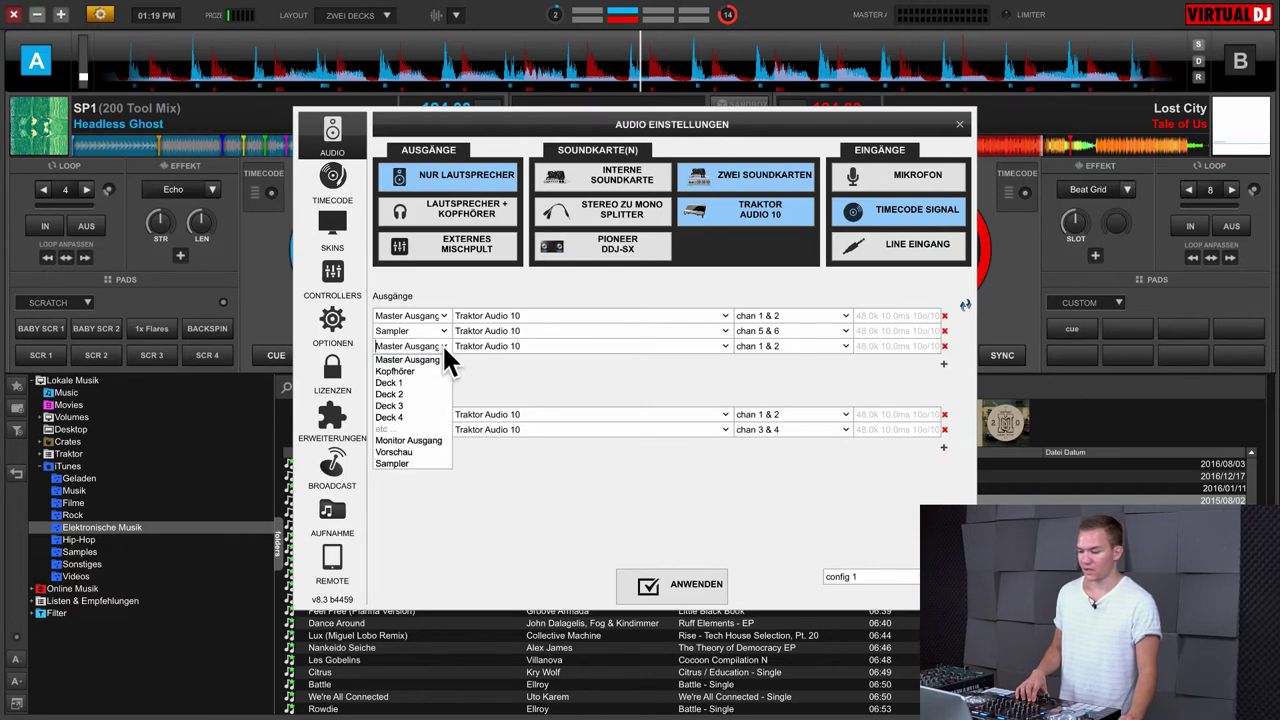
{"action": "left_click", "coordinate": [447, 360]}
{"action": "left_click", "coordinate": [845, 346]}
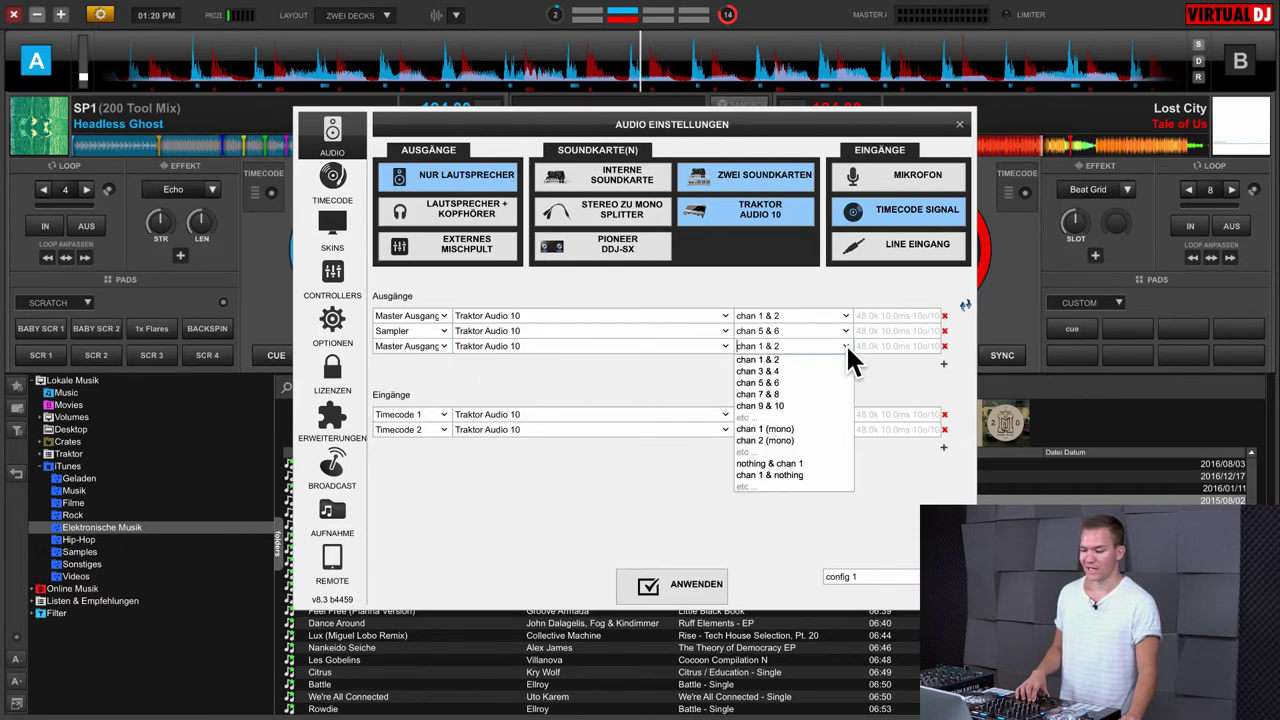
{"action": "left_click", "coordinate": [613, 369]}
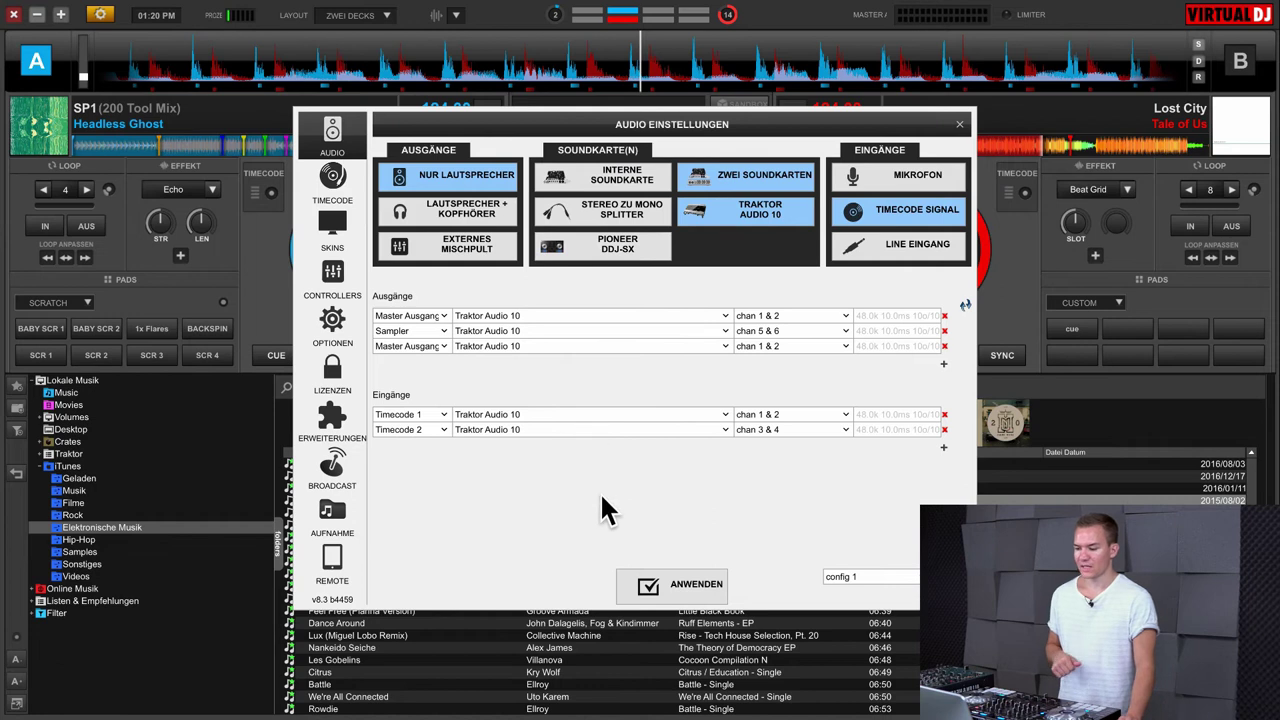
{"action": "left_click", "coordinate": [655, 577]}
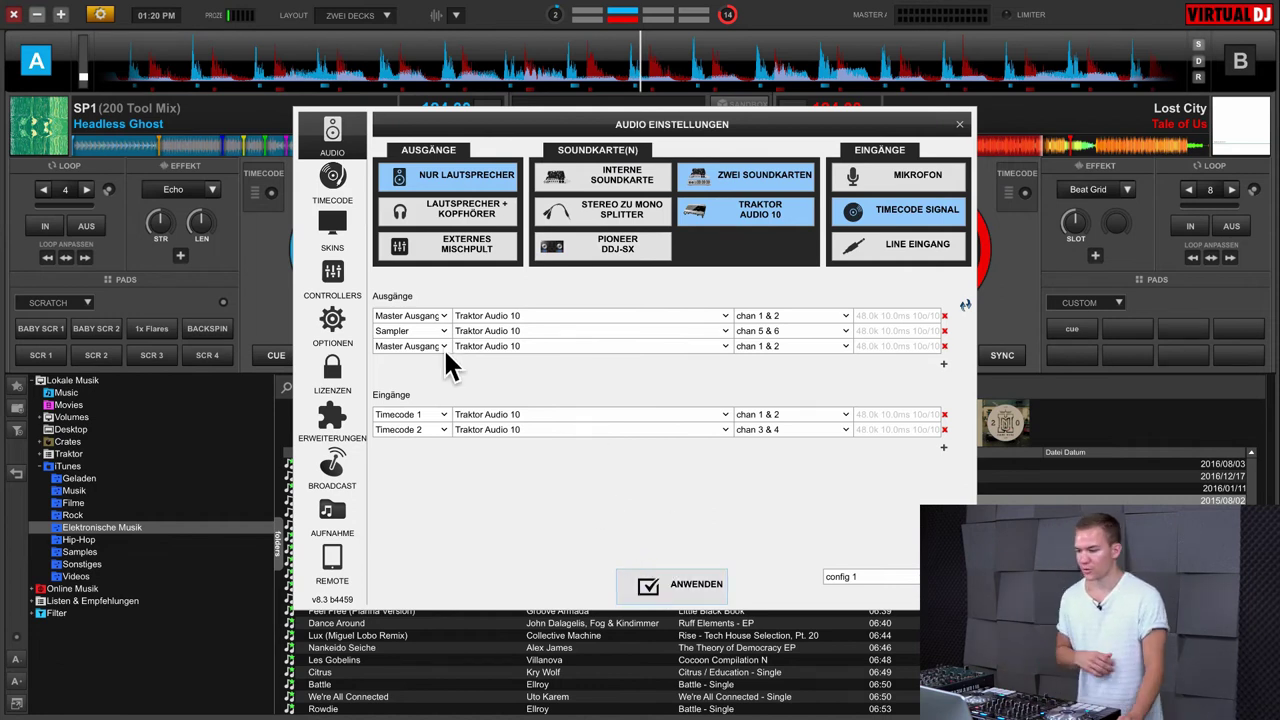
Show the timecode settings and view the available timecode modes without changing the selection
{"action": "left_click", "coordinate": [332, 185]}
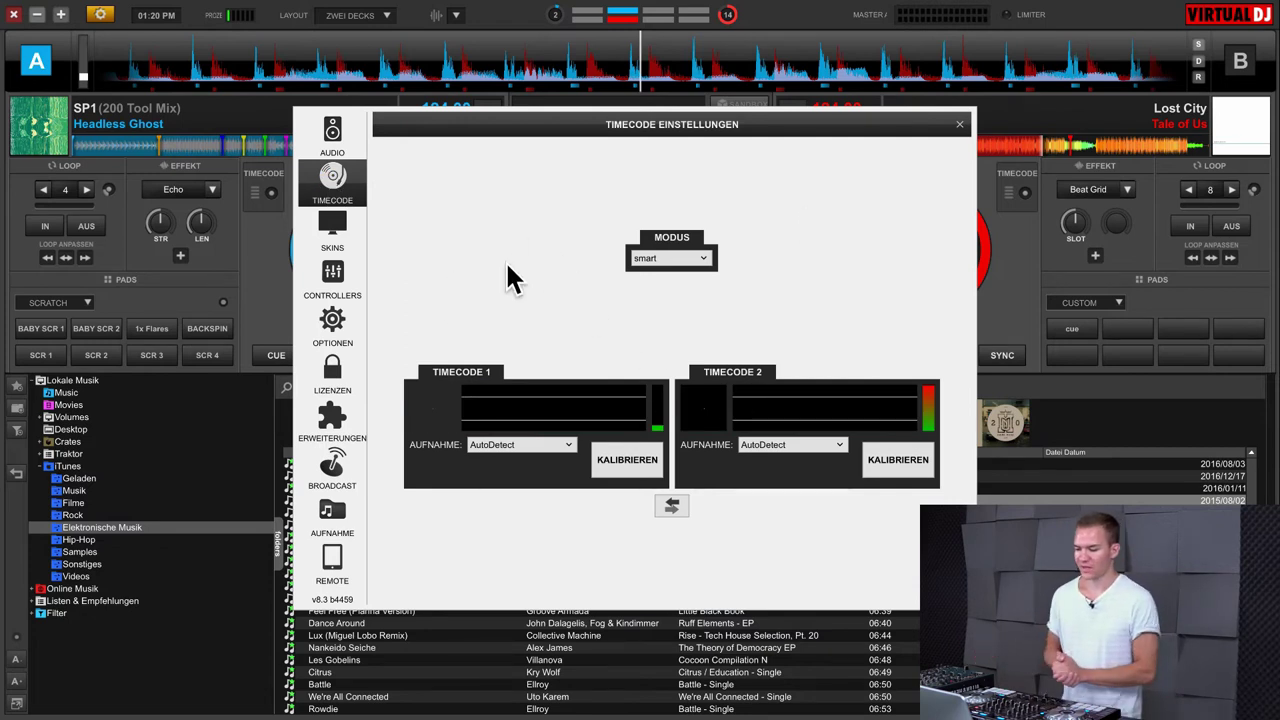
{"action": "left_click", "coordinate": [650, 260]}
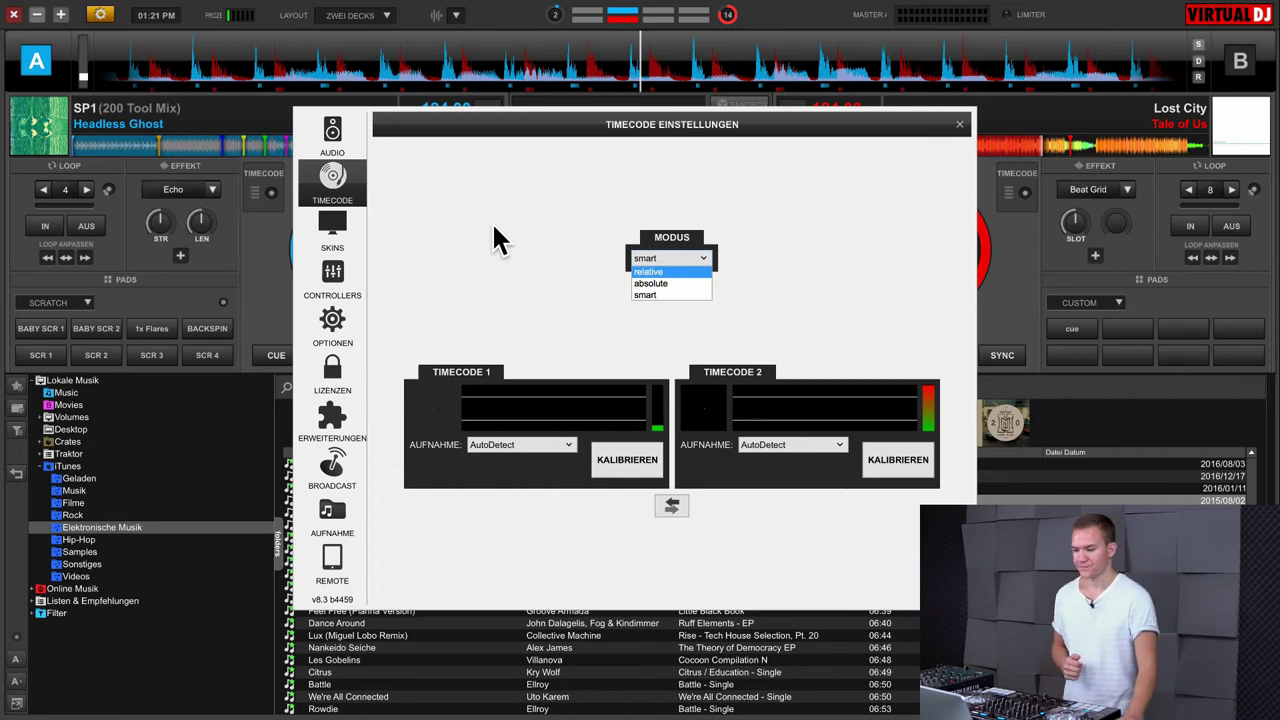
{"action": "key", "text": "Escape"}
Try the Controller HD by DennYo and PADS - Pioneer DDJ-SX skins in turn, and return to the Default skin
{"action": "left_click", "coordinate": [357, 233]}
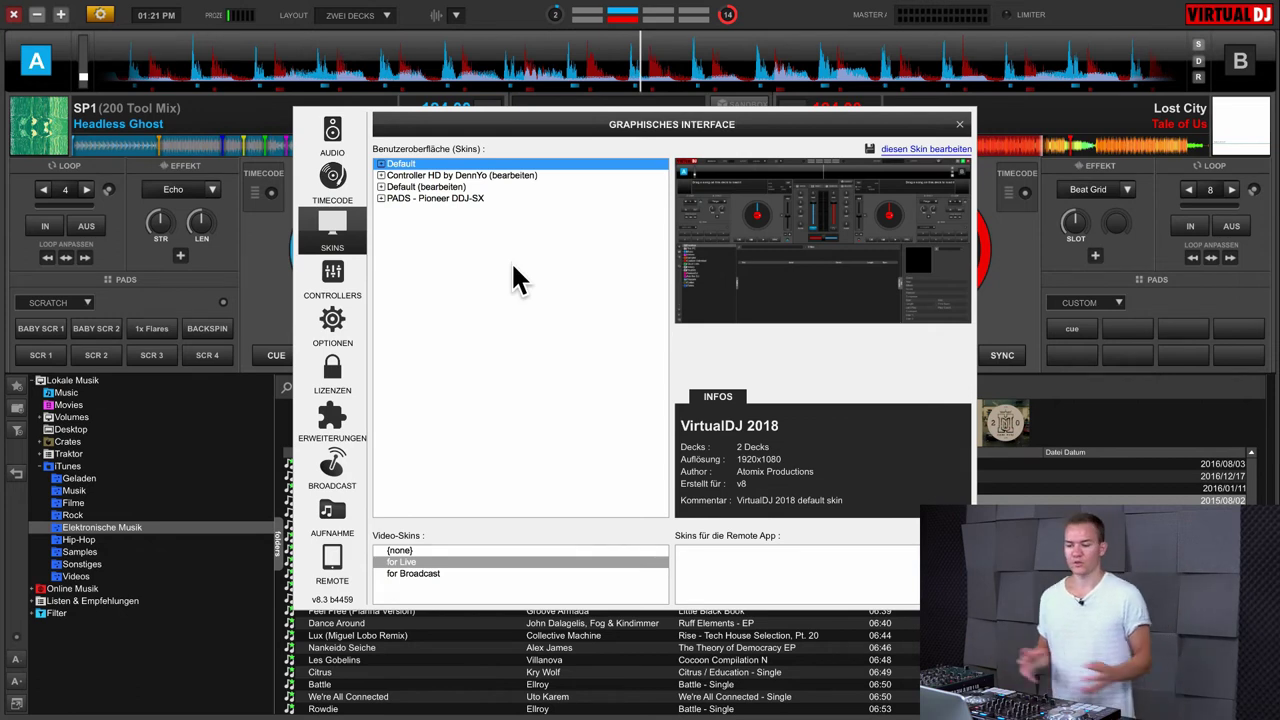
{"action": "left_click", "coordinate": [506, 176]}
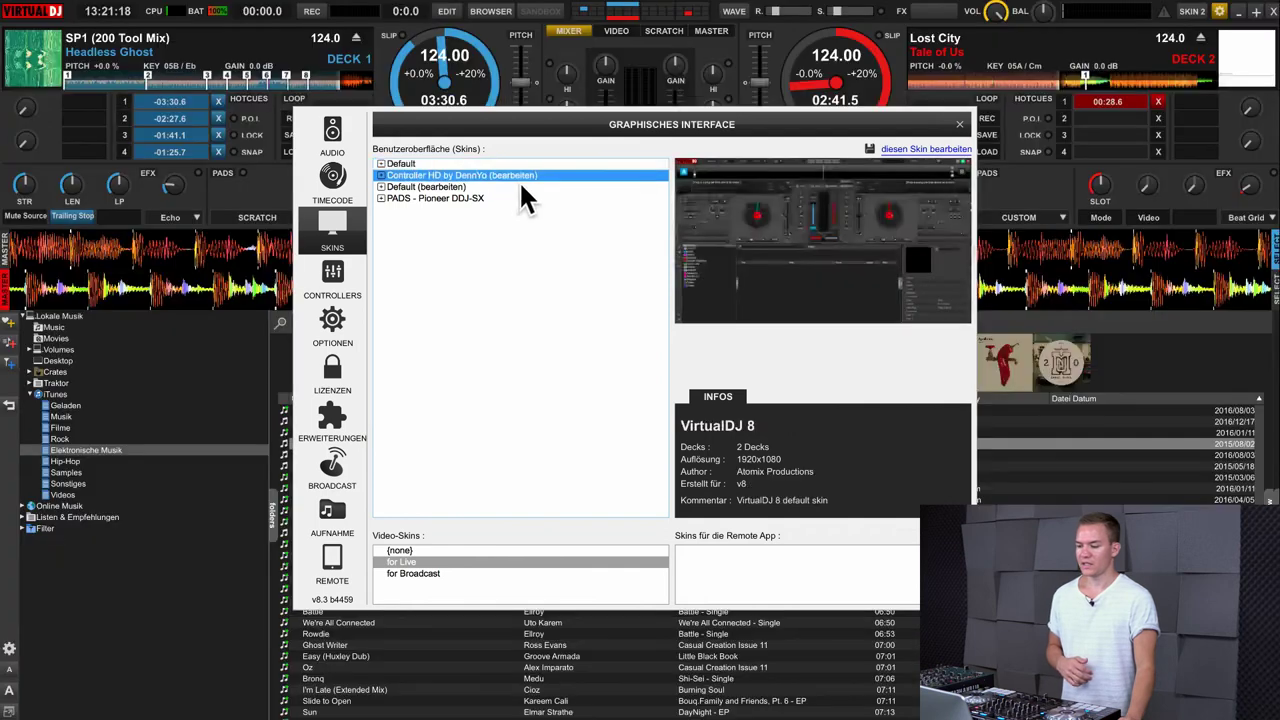
{"action": "left_click_drag", "start_coordinate": [540, 135], "coordinate": [560, 186]}
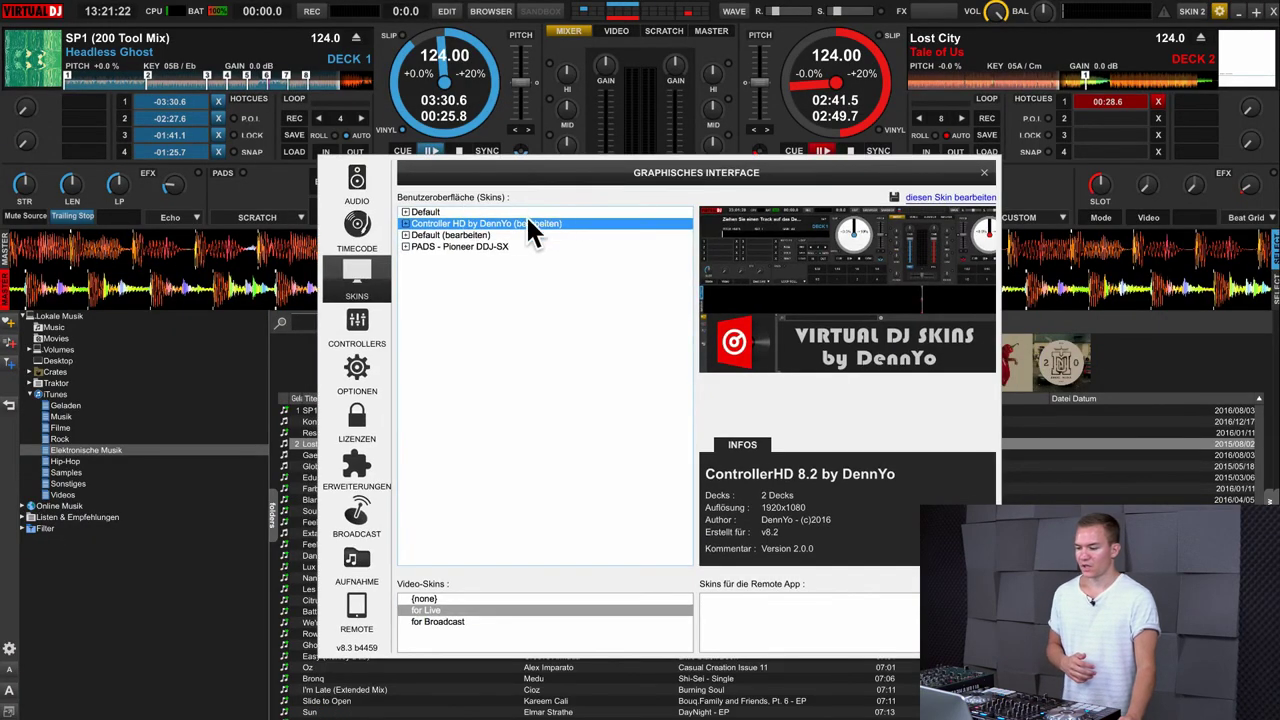
{"action": "left_click", "coordinate": [480, 246]}
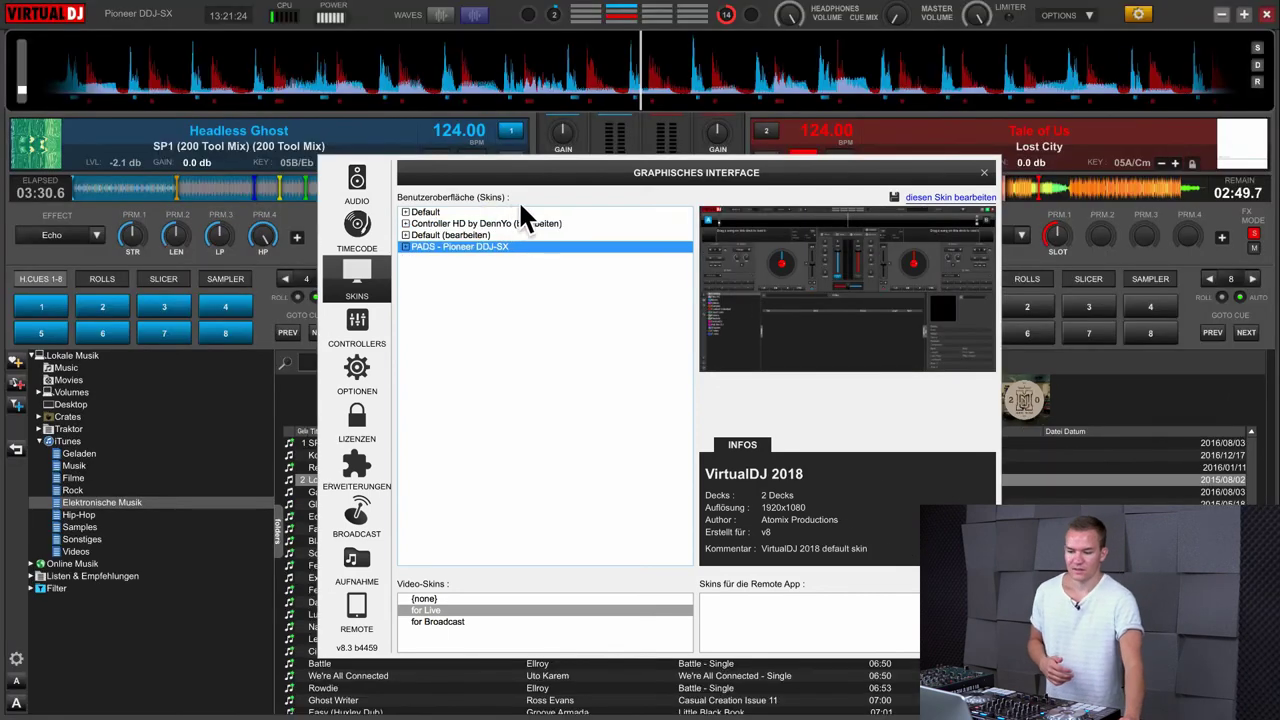
{"action": "left_click_drag", "start_coordinate": [606, 177], "coordinate": [460, 262]}
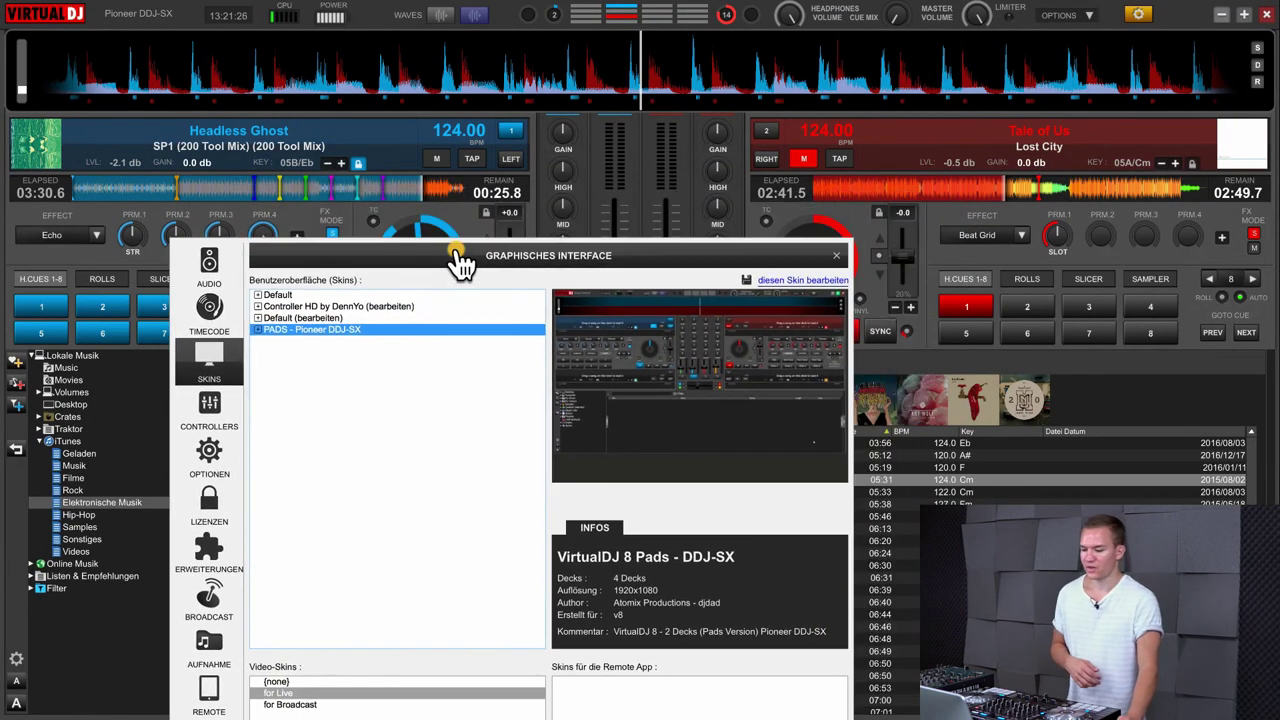
{"action": "key", "text": "Escape"}
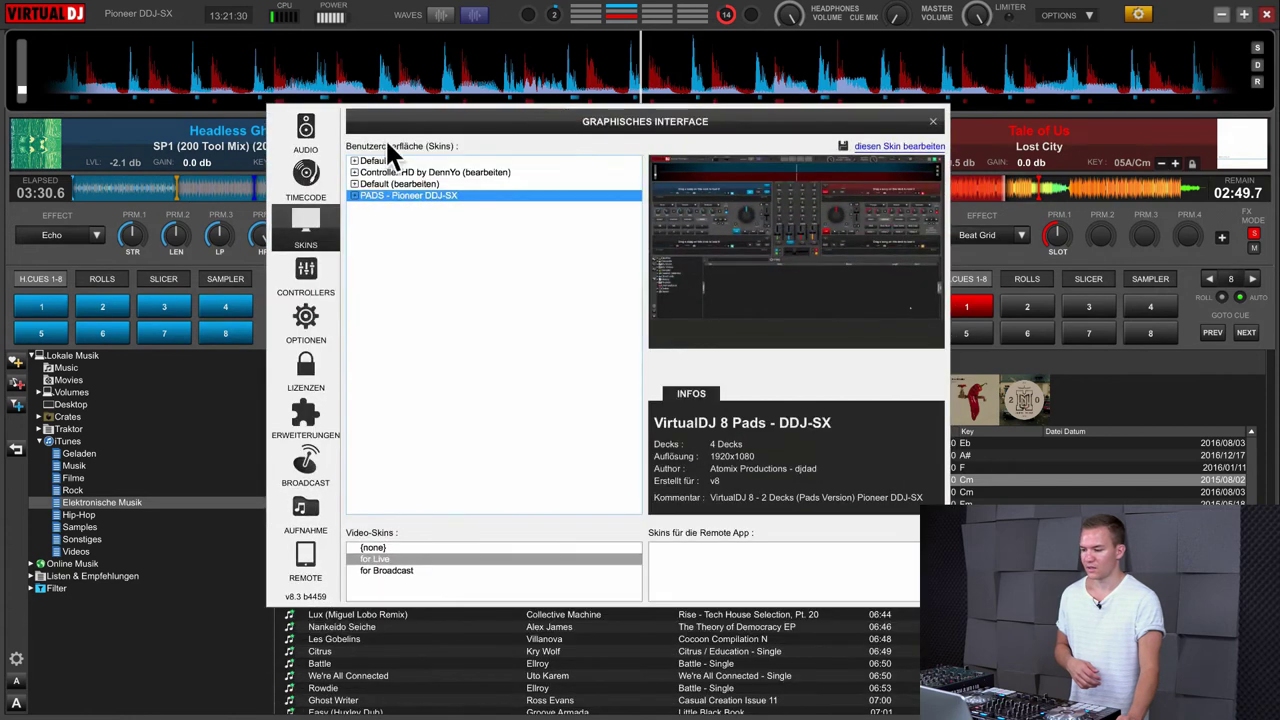
{"action": "left_click", "coordinate": [385, 161]}
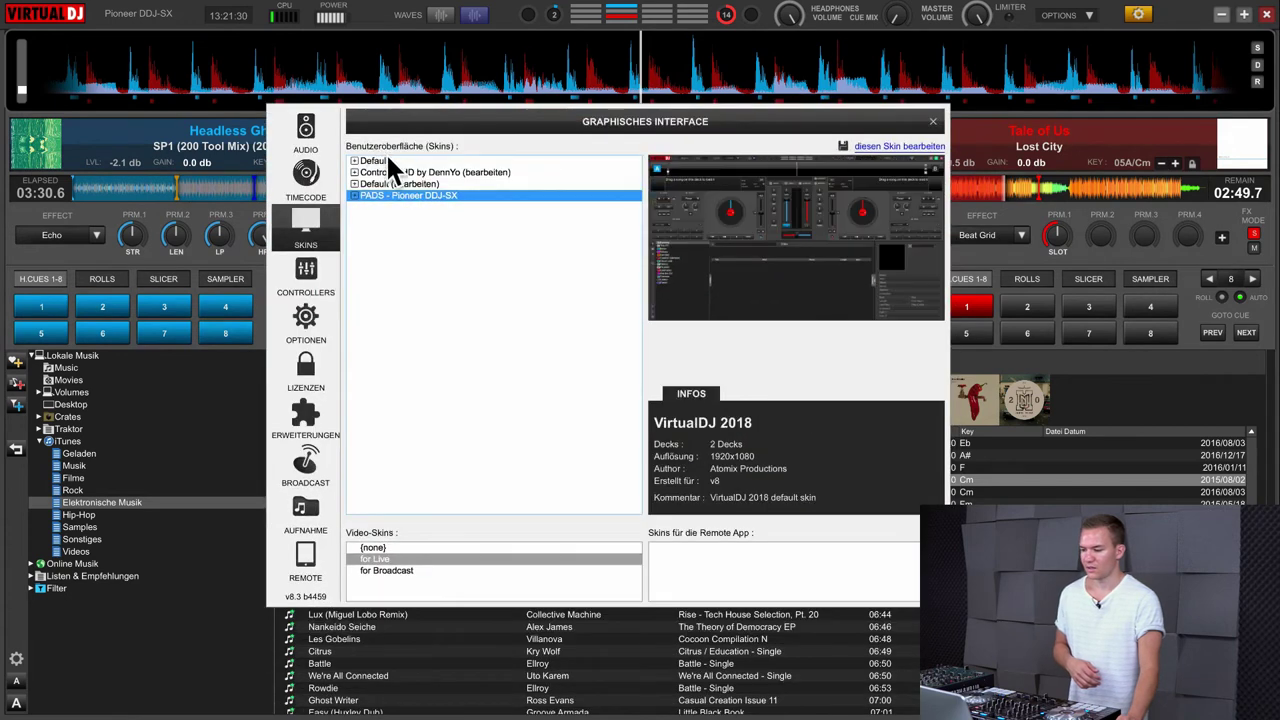
{"action": "left_click_drag", "start_coordinate": [480, 130], "coordinate": [545, 141]}
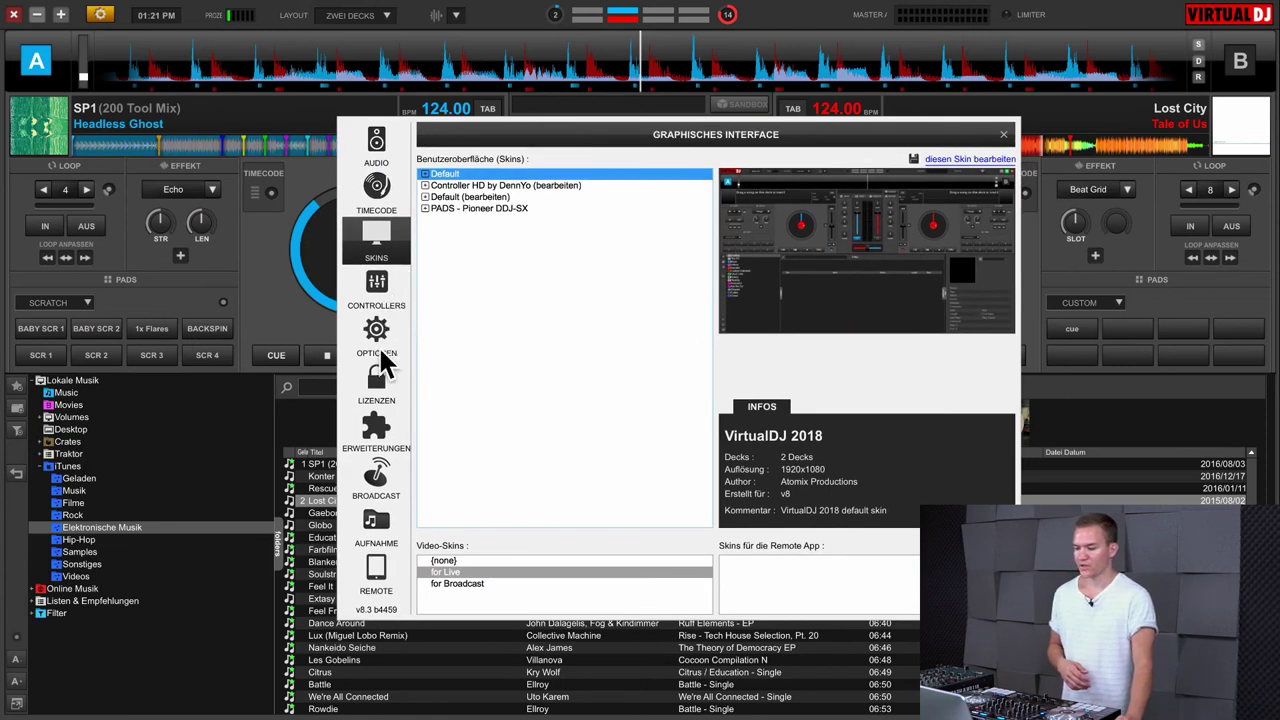
Look through the Samples, Pads, Others and Skins categories of the downloadable extensions
{"action": "left_click", "coordinate": [373, 453]}
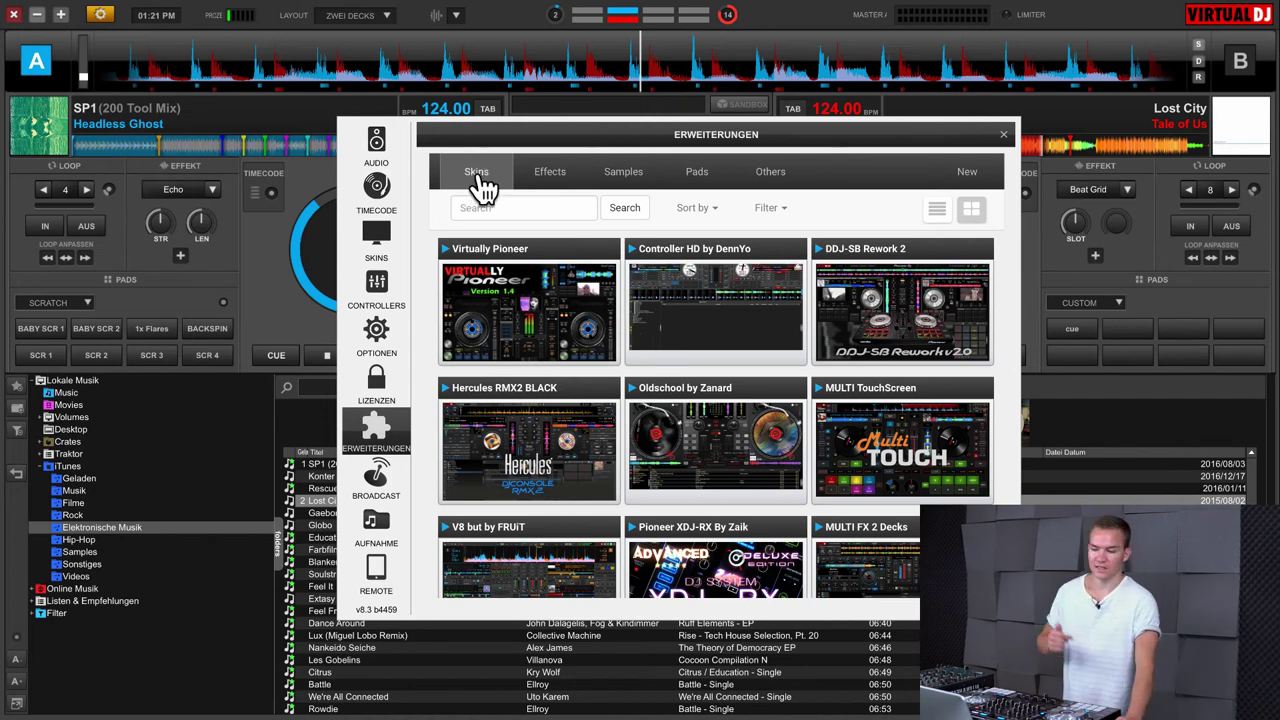
{"action": "left_click", "coordinate": [621, 180]}
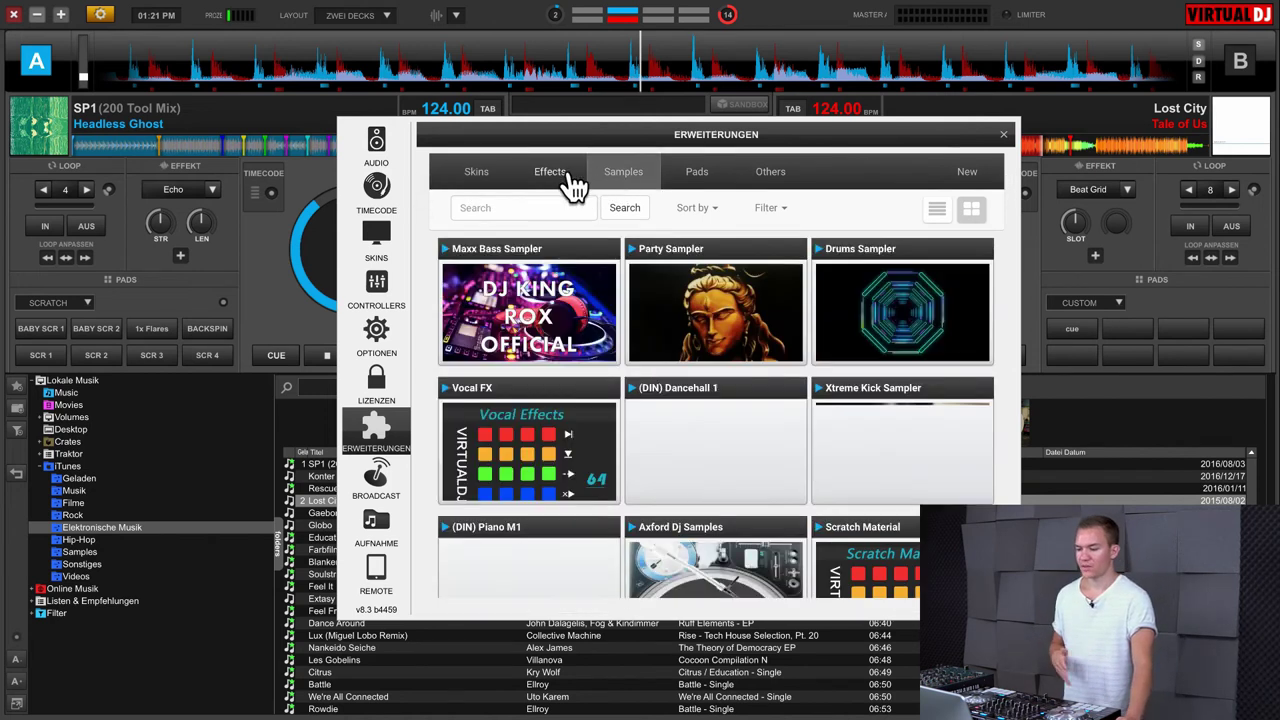
{"action": "left_click", "coordinate": [699, 172]}
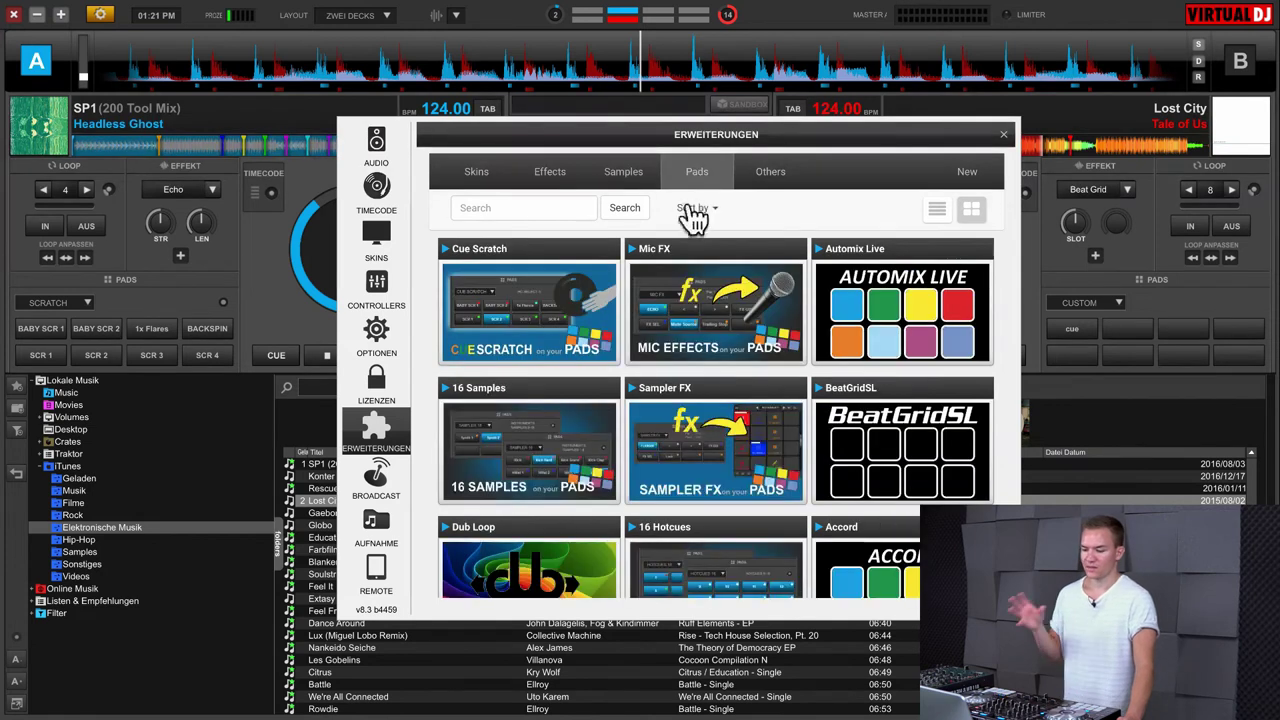
{"action": "left_click", "coordinate": [762, 174]}
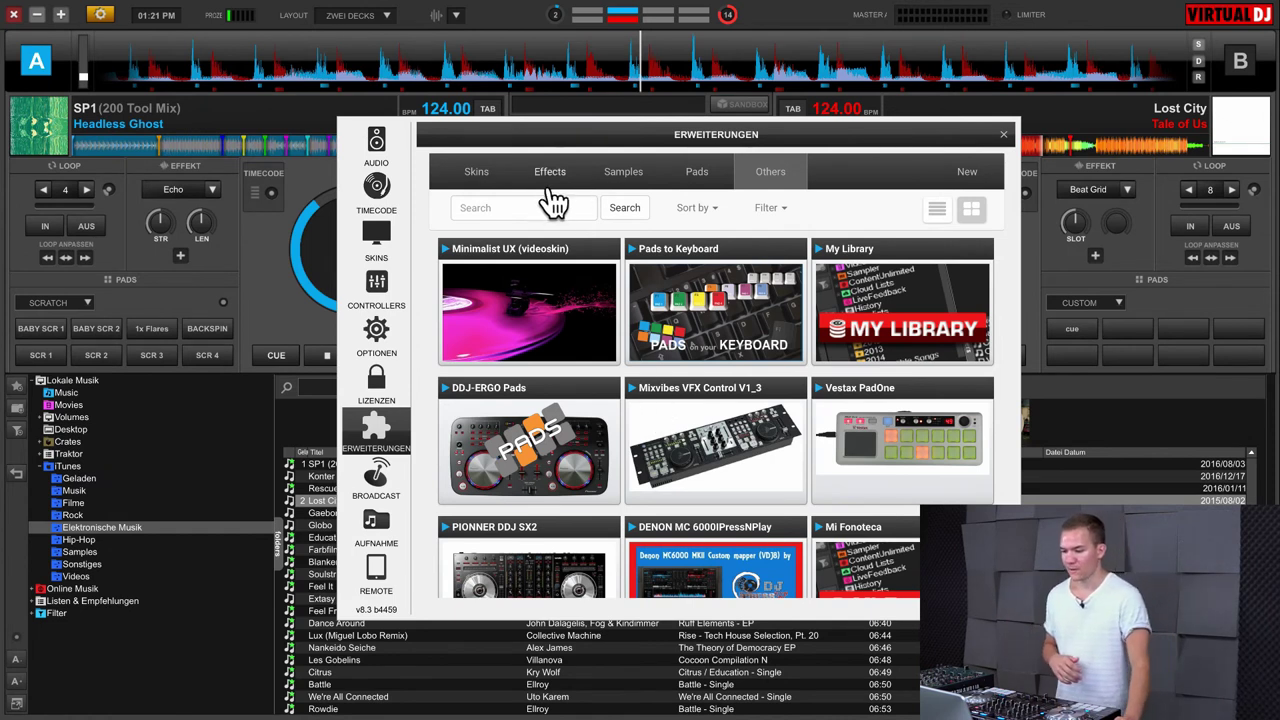
{"action": "left_click", "coordinate": [478, 178]}
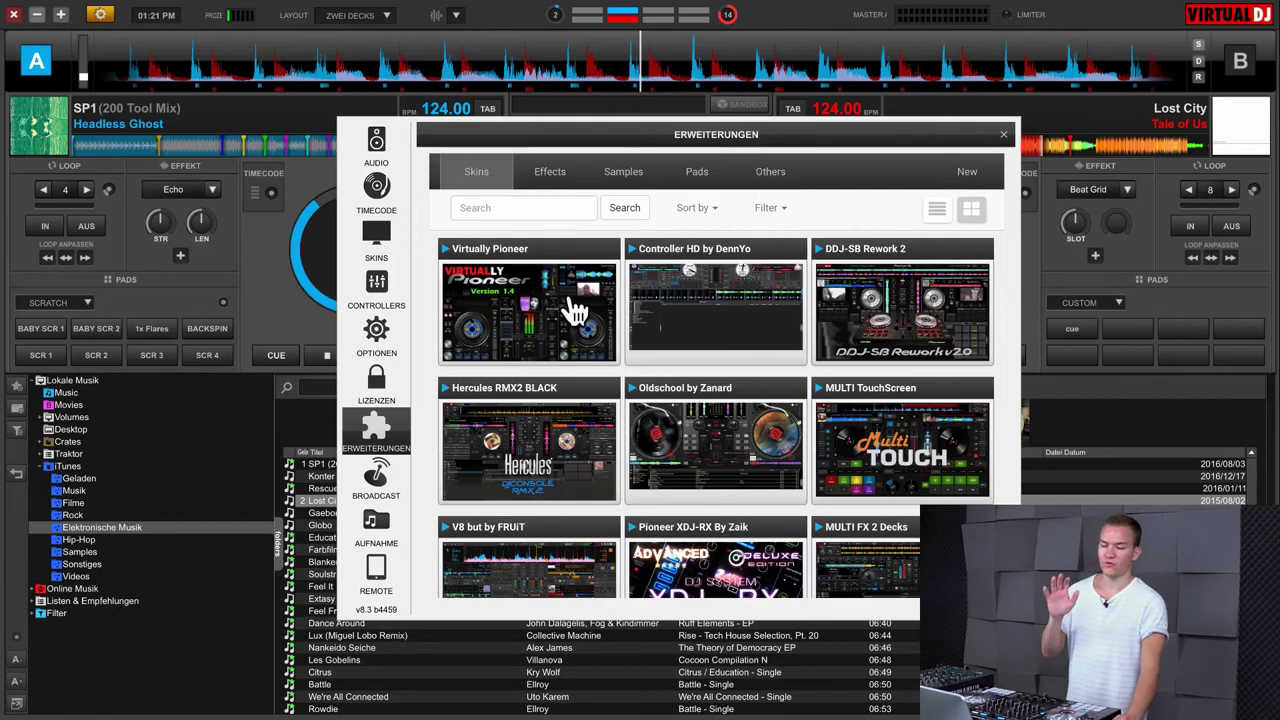
Show the Pioneer DDJ-SX controller mapping, bring up the CROSSFADER assignment and look through the list of mapped controls
{"action": "left_click", "coordinate": [374, 288]}
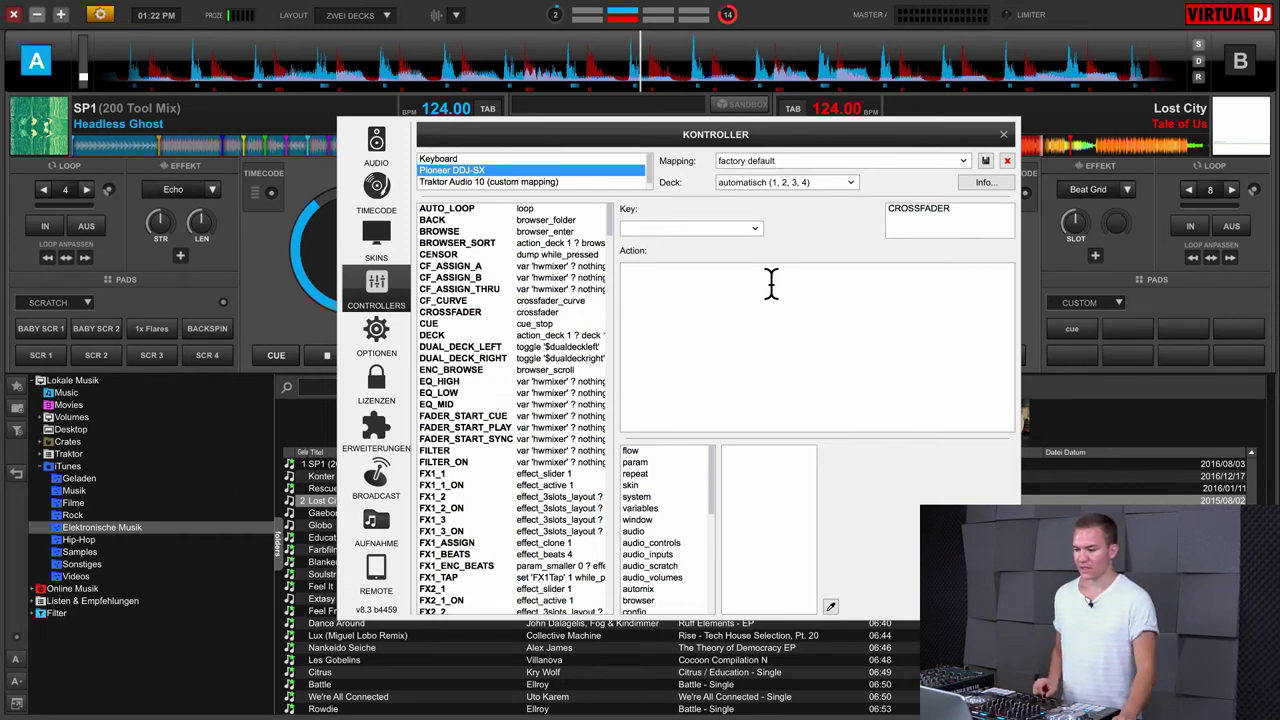
{"action": "left_click", "coordinate": [920, 211]}
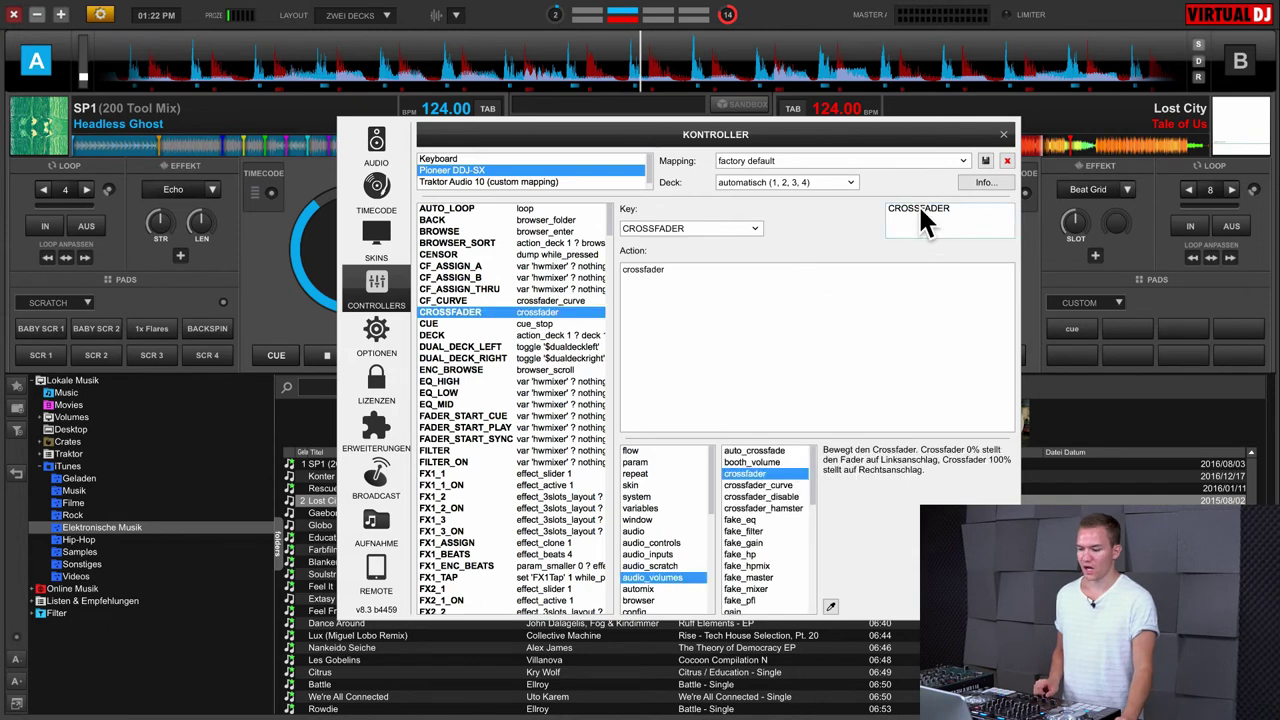
{"action": "scroll", "coordinate": [519, 413], "scroll_direction": "down", "scroll_amount": 15}
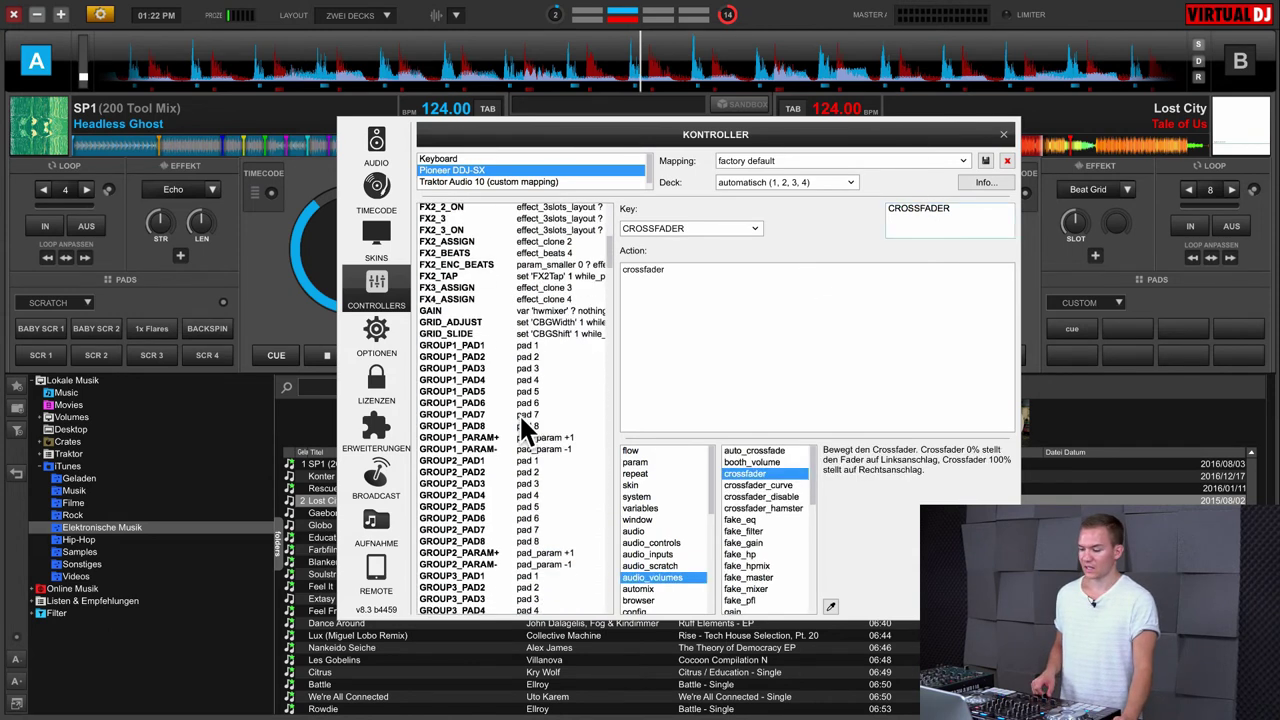
{"action": "scroll", "coordinate": [519, 413], "scroll_direction": "up", "scroll_amount": 20}
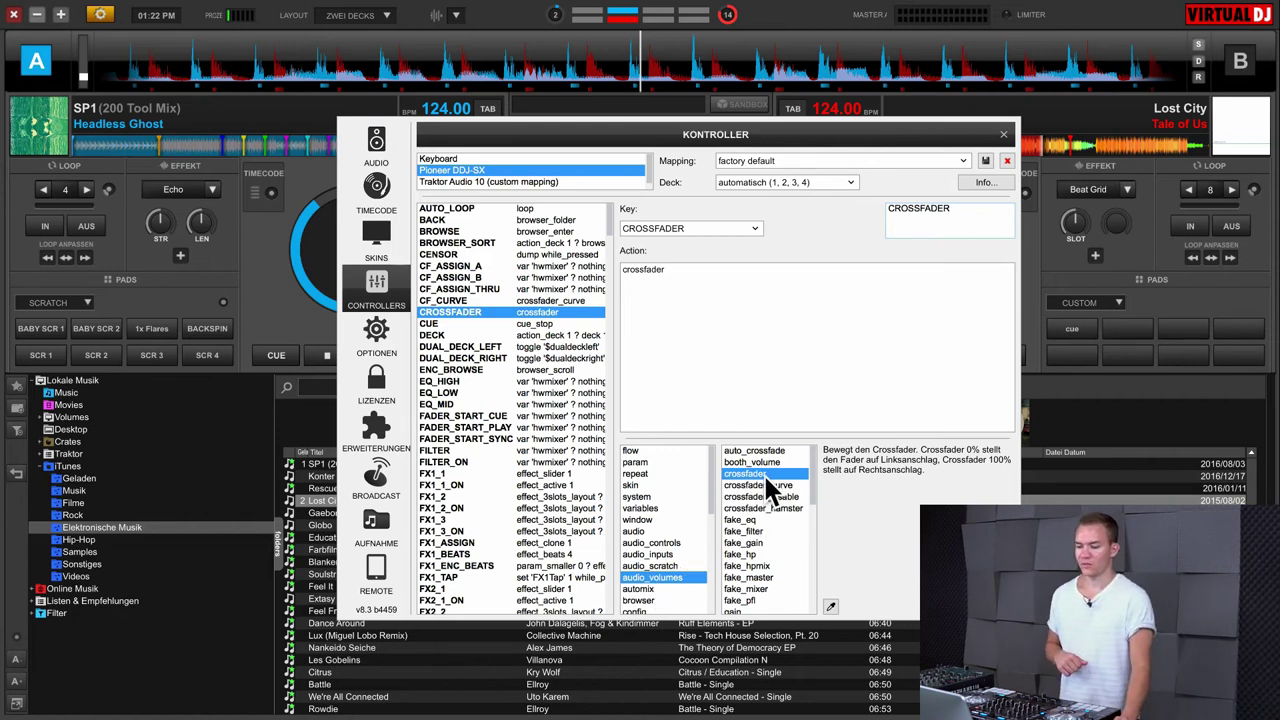
Bring up the VOLUME assignment of the Pioneer DDJ-SX and look through the audio volume actions and the mapped controls
{"action": "left_click", "coordinate": [760, 290]}
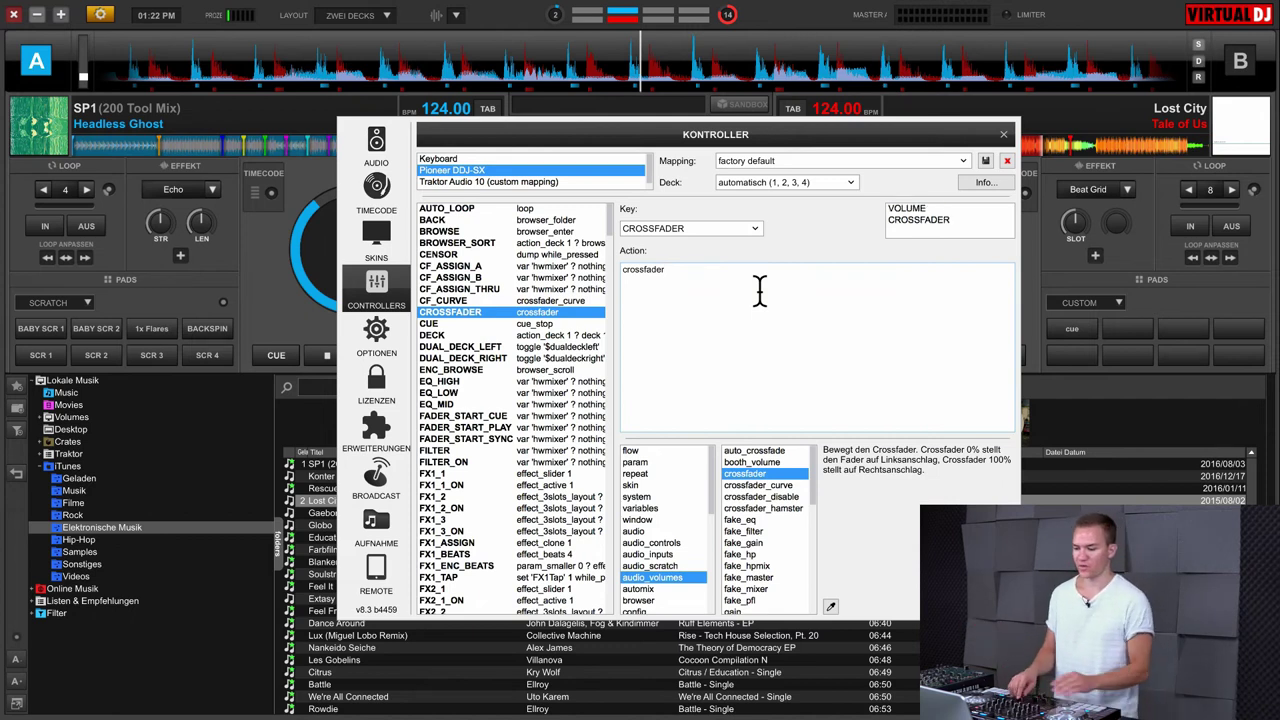
{"action": "left_click", "coordinate": [903, 210]}
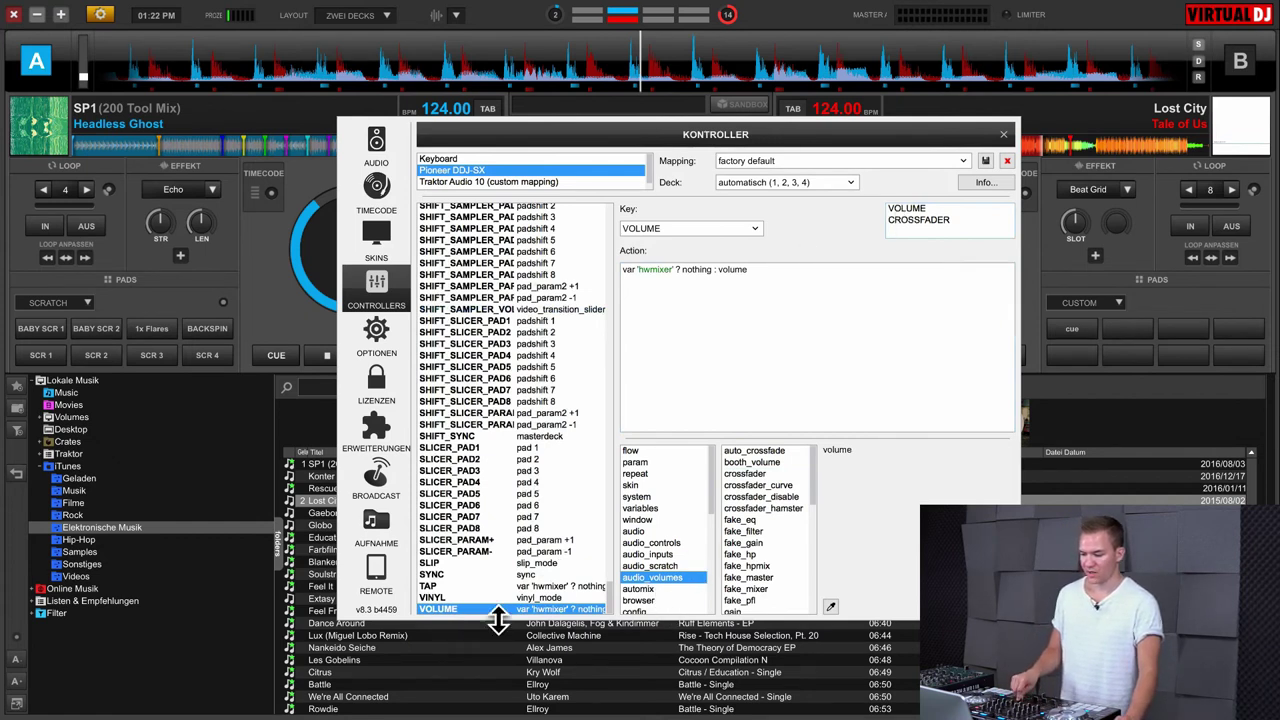
{"action": "scroll", "coordinate": [740, 555], "scroll_direction": "down", "scroll_amount": 6}
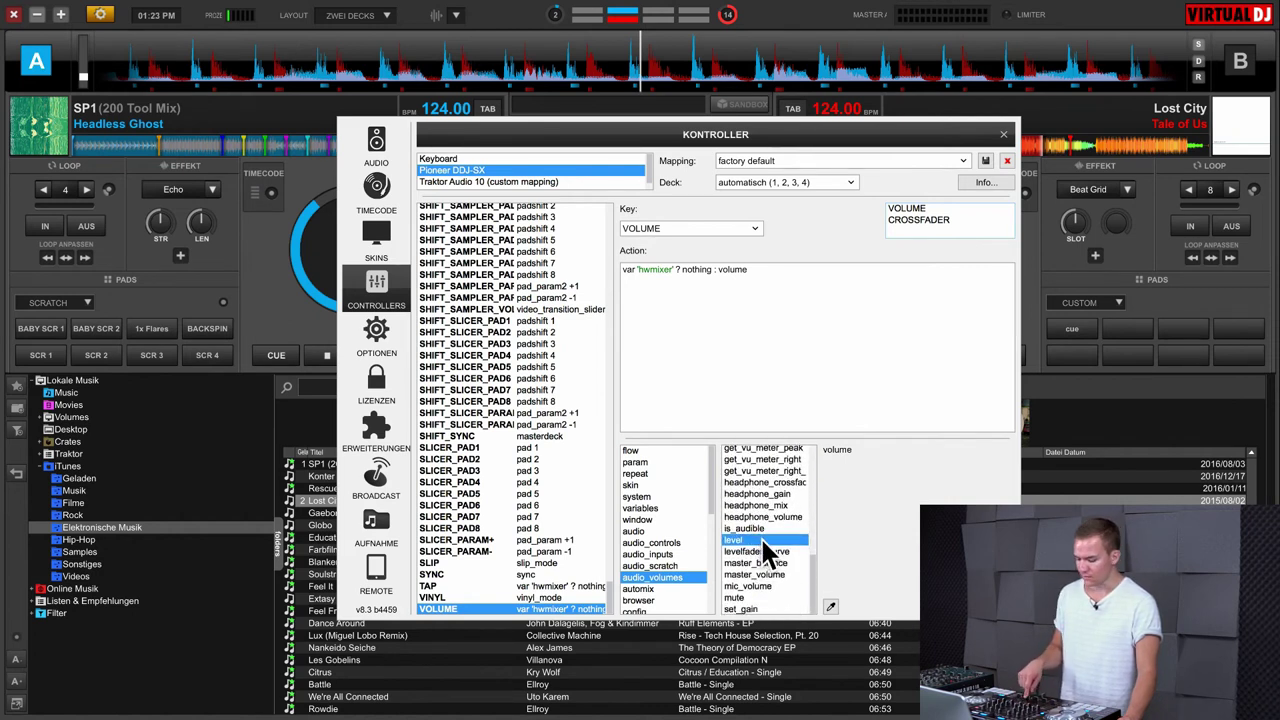
{"action": "scroll", "coordinate": [580, 390], "scroll_direction": "up", "scroll_amount": 10}
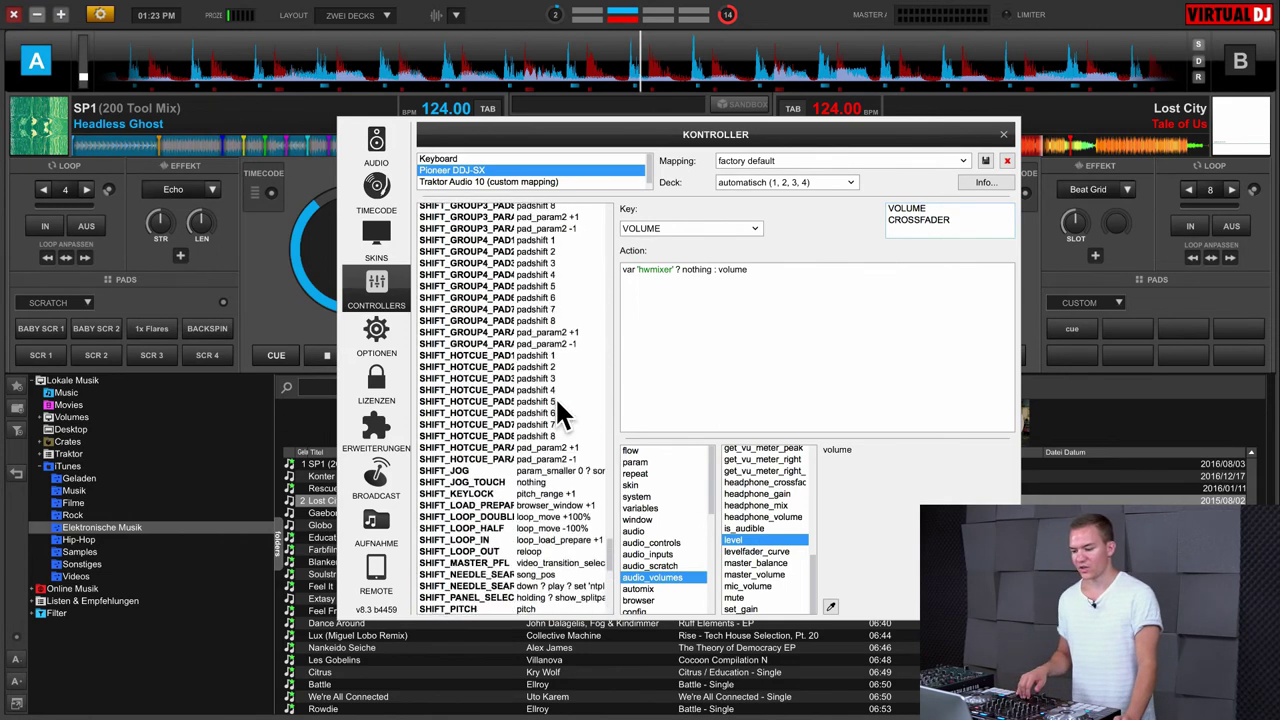
{"action": "scroll", "coordinate": [574, 392], "scroll_direction": "up", "scroll_amount": 15}
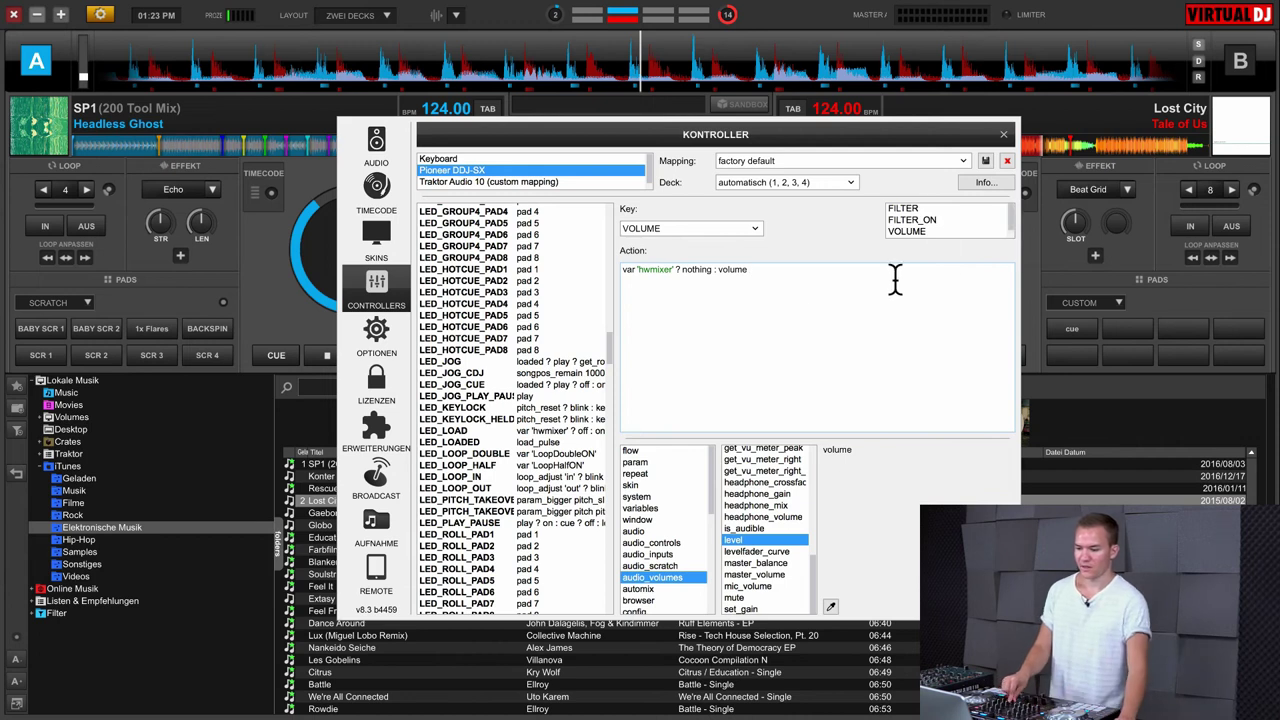
Bring up the FILTER_ON assignment and examine the filter command in its action script
{"action": "left_click", "coordinate": [935, 219]}
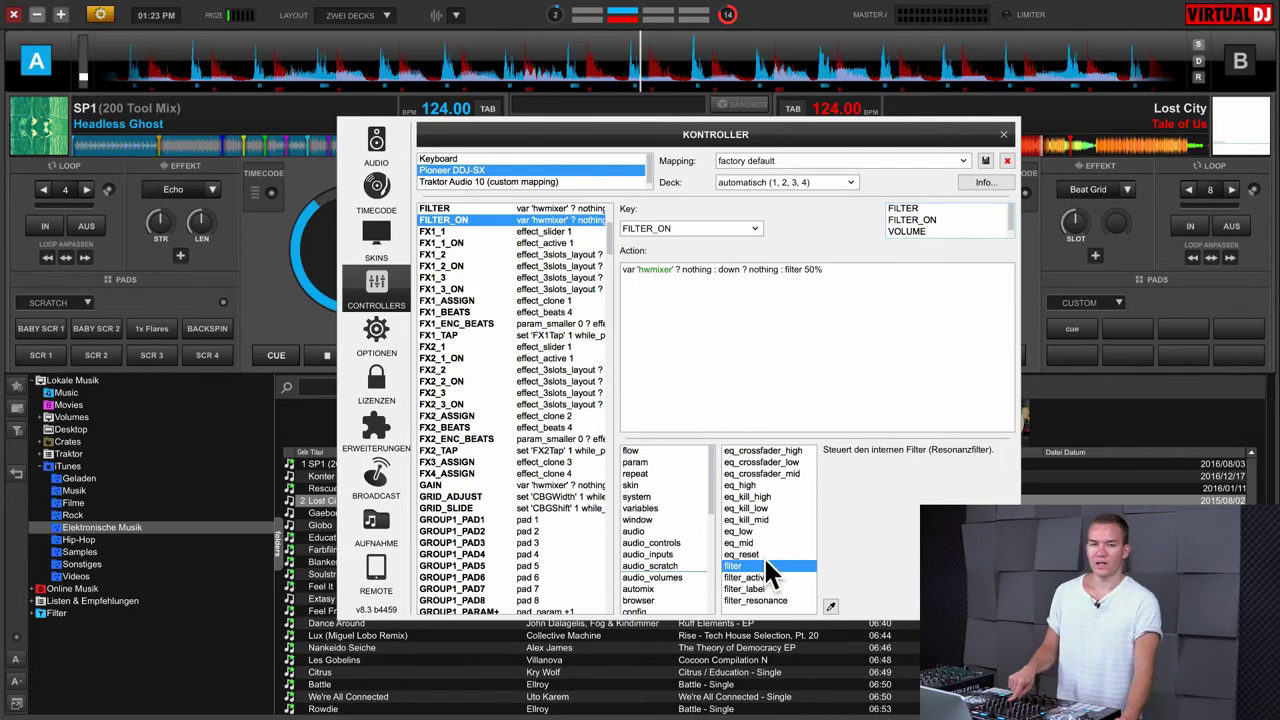
{"action": "left_click_drag", "start_coordinate": [840, 272], "coordinate": [805, 272]}
{"action": "left_click", "coordinate": [848, 278]}
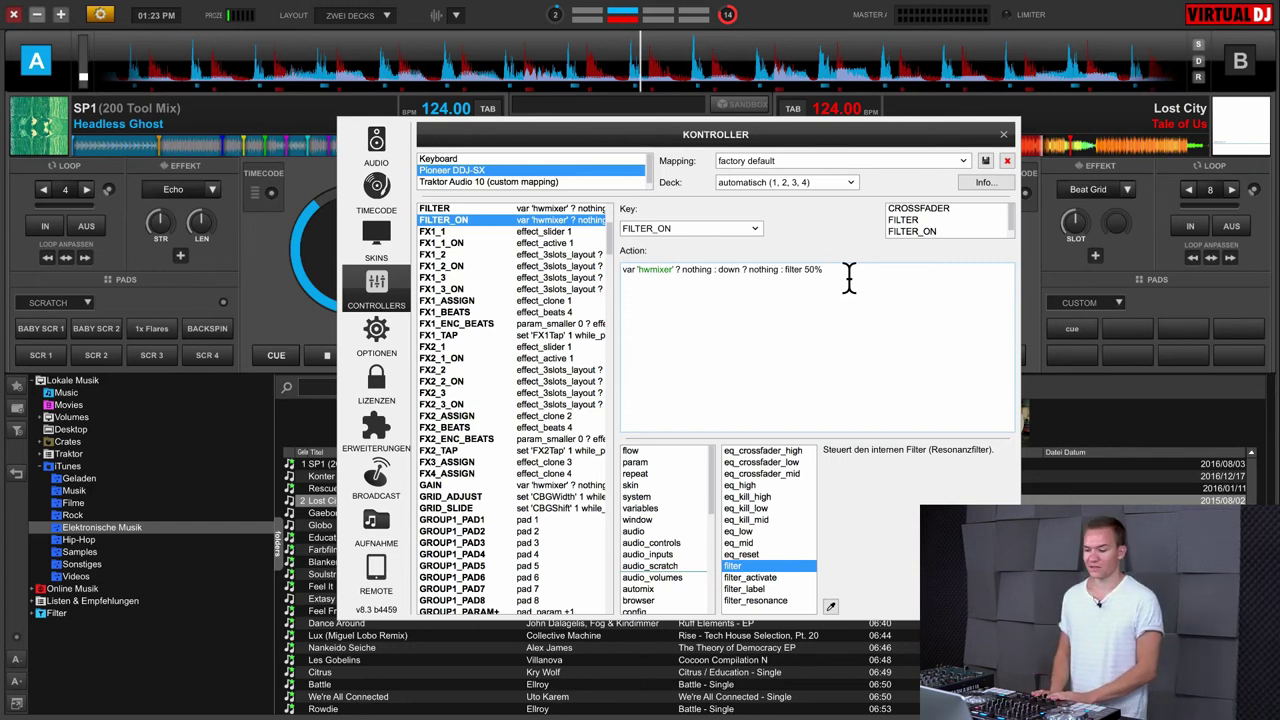
Show the general options and look through the most frequently used settings, from playback and browser to video, controllers and automix
{"action": "left_click", "coordinate": [370, 338]}
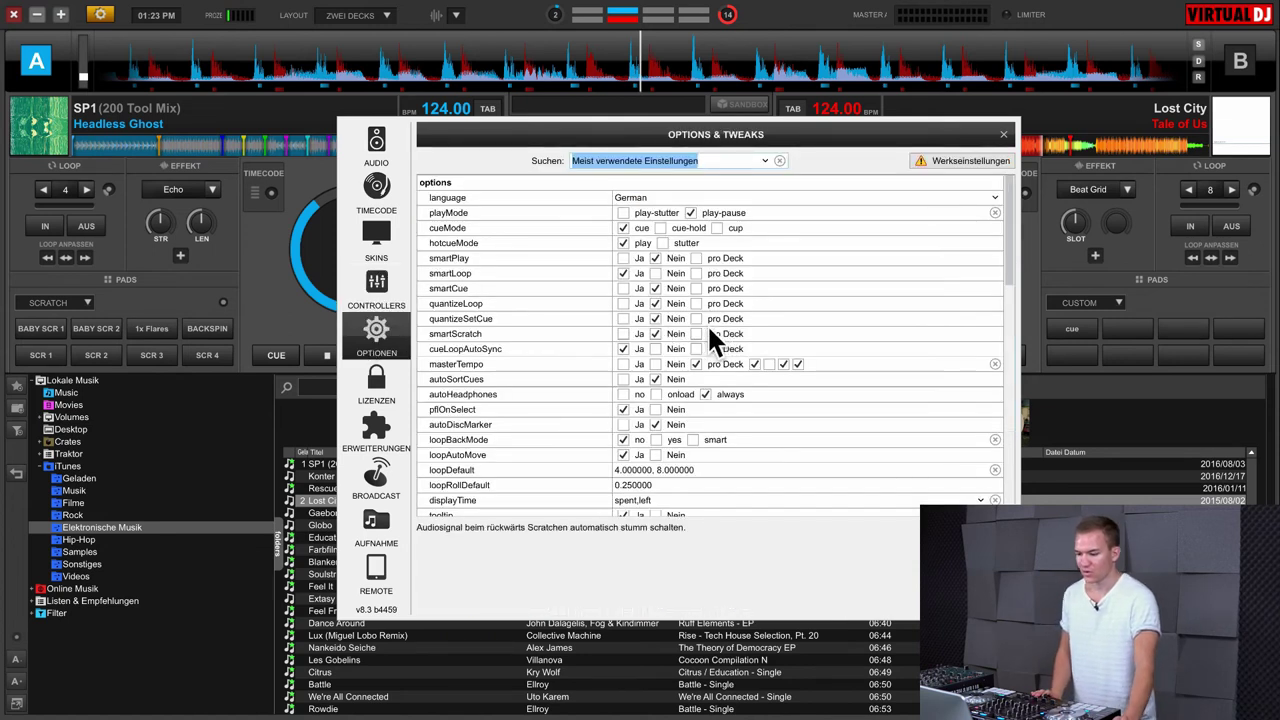
{"action": "scroll", "coordinate": [710, 323], "scroll_direction": "down", "scroll_amount": 3}
{"action": "scroll", "coordinate": [710, 323], "scroll_direction": "down", "scroll_amount": 10}
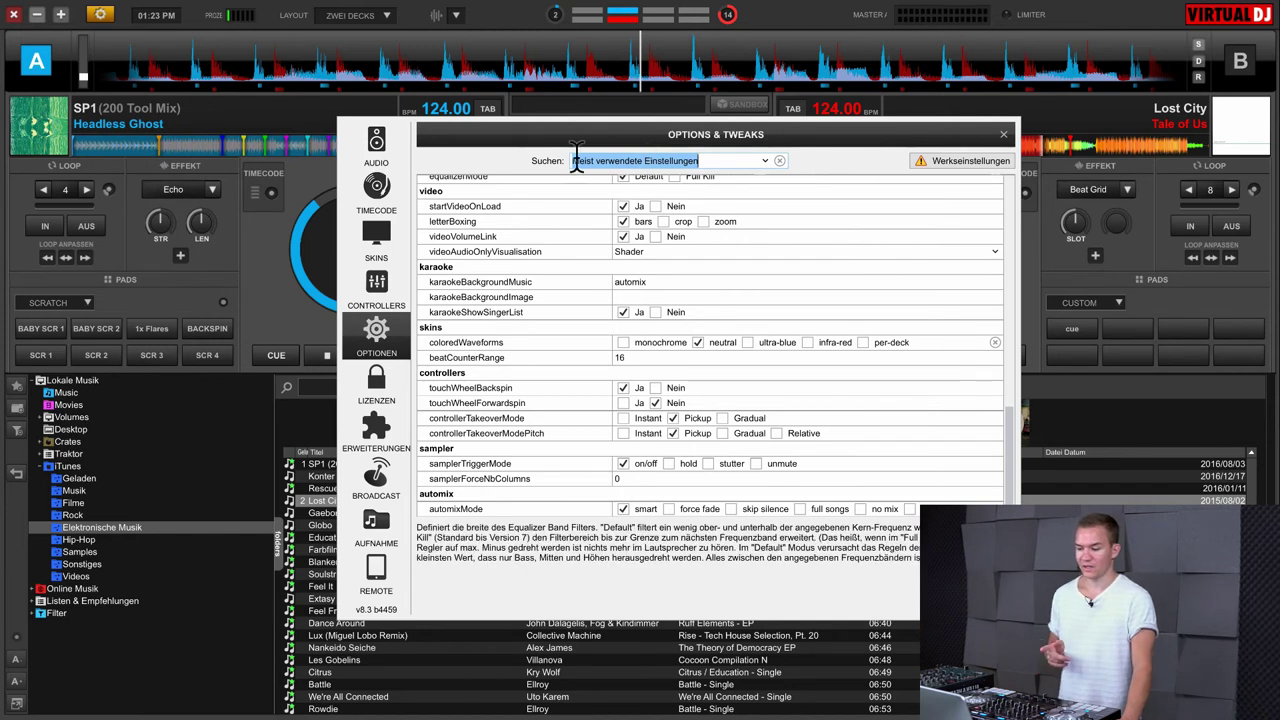
{"action": "scroll", "coordinate": [611, 299], "scroll_direction": "up", "scroll_amount": 1}
{"action": "scroll", "coordinate": [612, 305], "scroll_direction": "up", "scroll_amount": 10}
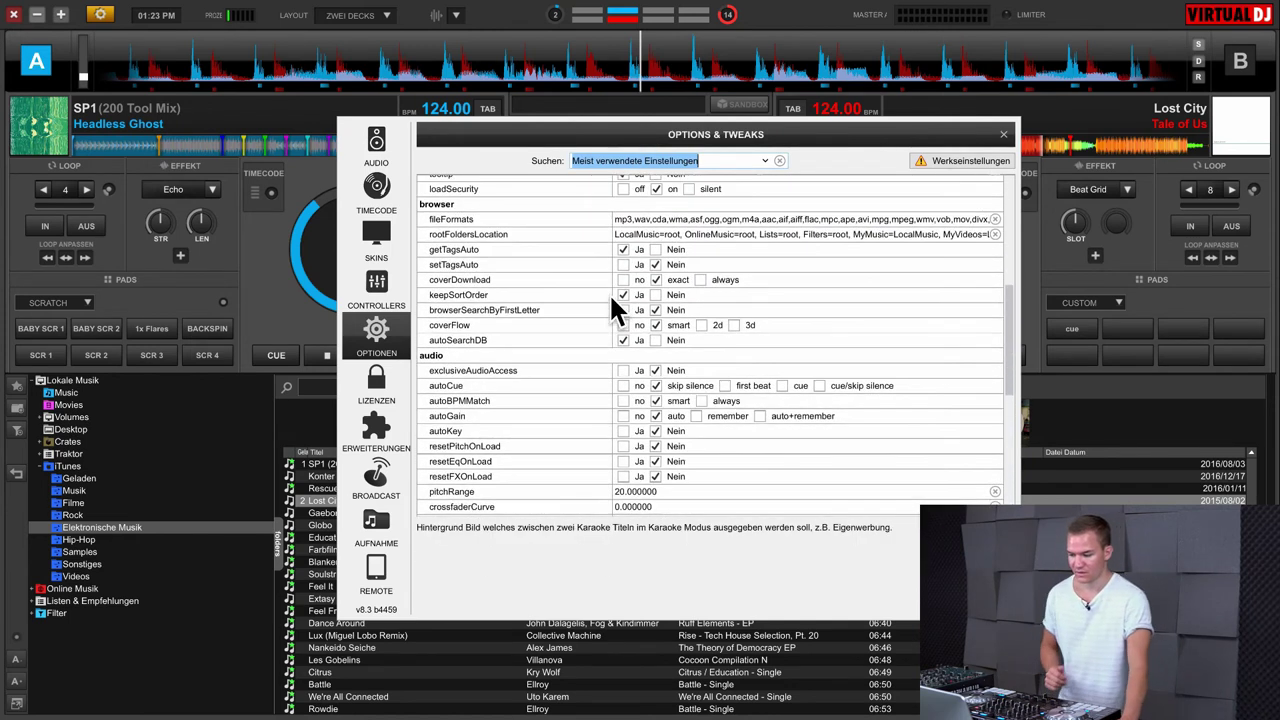
{"action": "scroll", "coordinate": [611, 298], "scroll_direction": "up", "scroll_amount": 4}
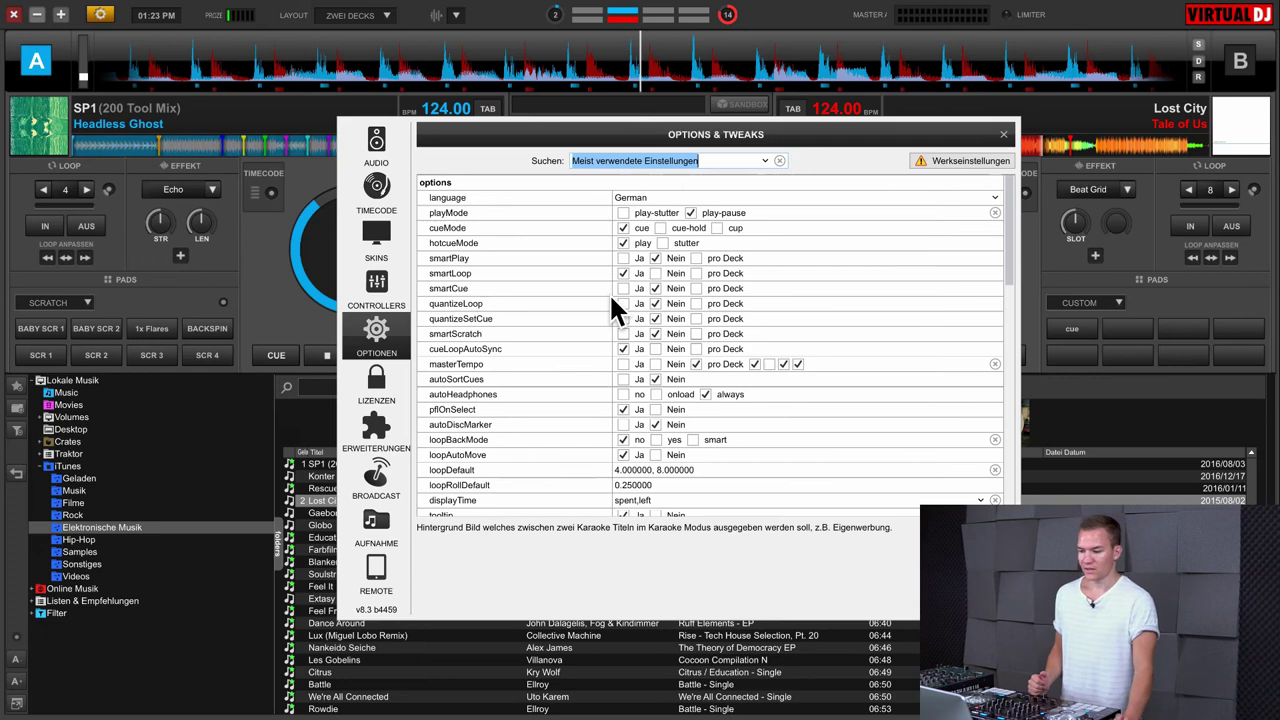
Clear the options search filter and look through the complete list of settings
{"action": "key", "text": "BackSpace"}
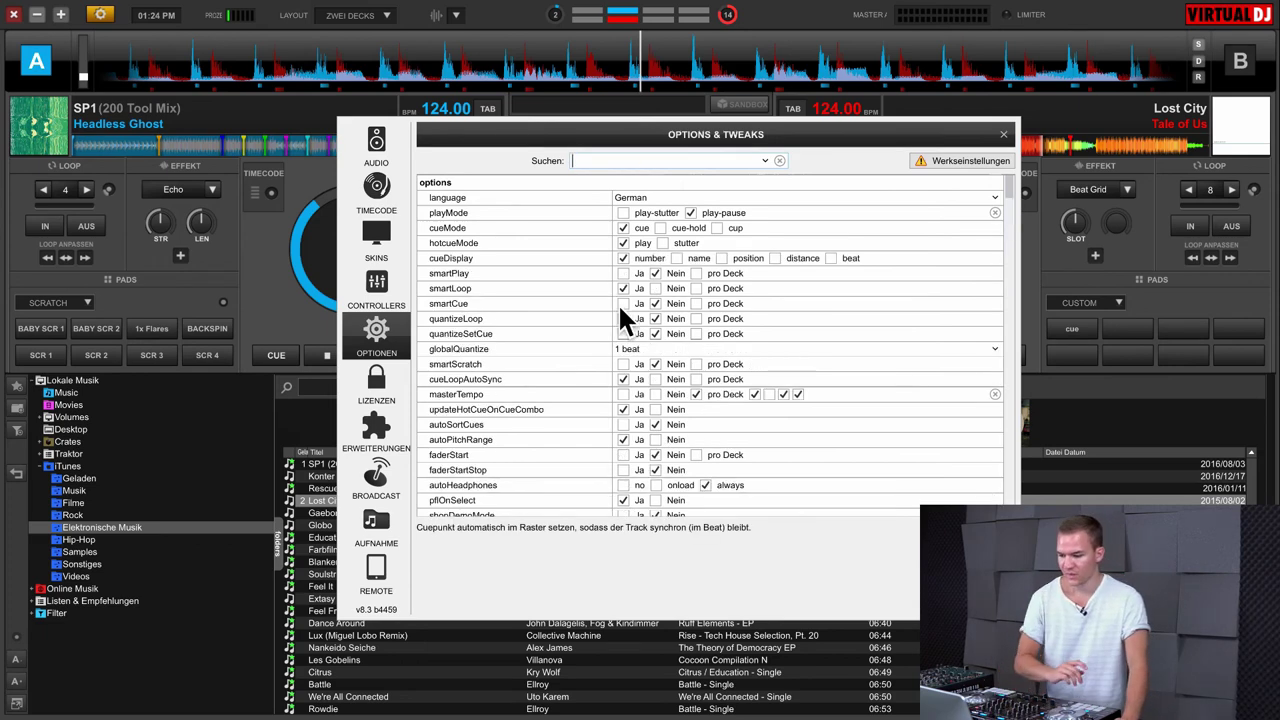
{"action": "scroll", "coordinate": [620, 304], "scroll_direction": "down", "scroll_amount": 8}
{"action": "scroll", "coordinate": [628, 312], "scroll_direction": "down", "scroll_amount": 15}
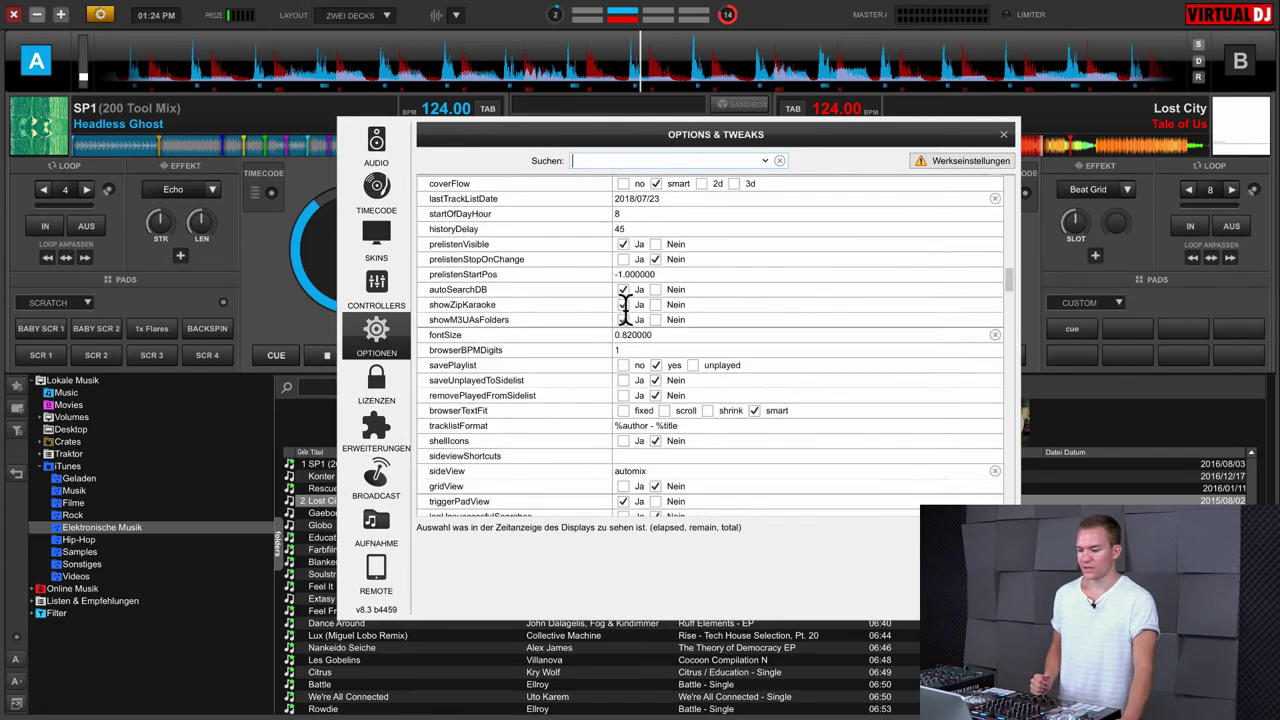
{"action": "scroll", "coordinate": [625, 310], "scroll_direction": "up", "scroll_amount": 10}
{"action": "scroll", "coordinate": [625, 310], "scroll_direction": "down", "scroll_amount": 7}
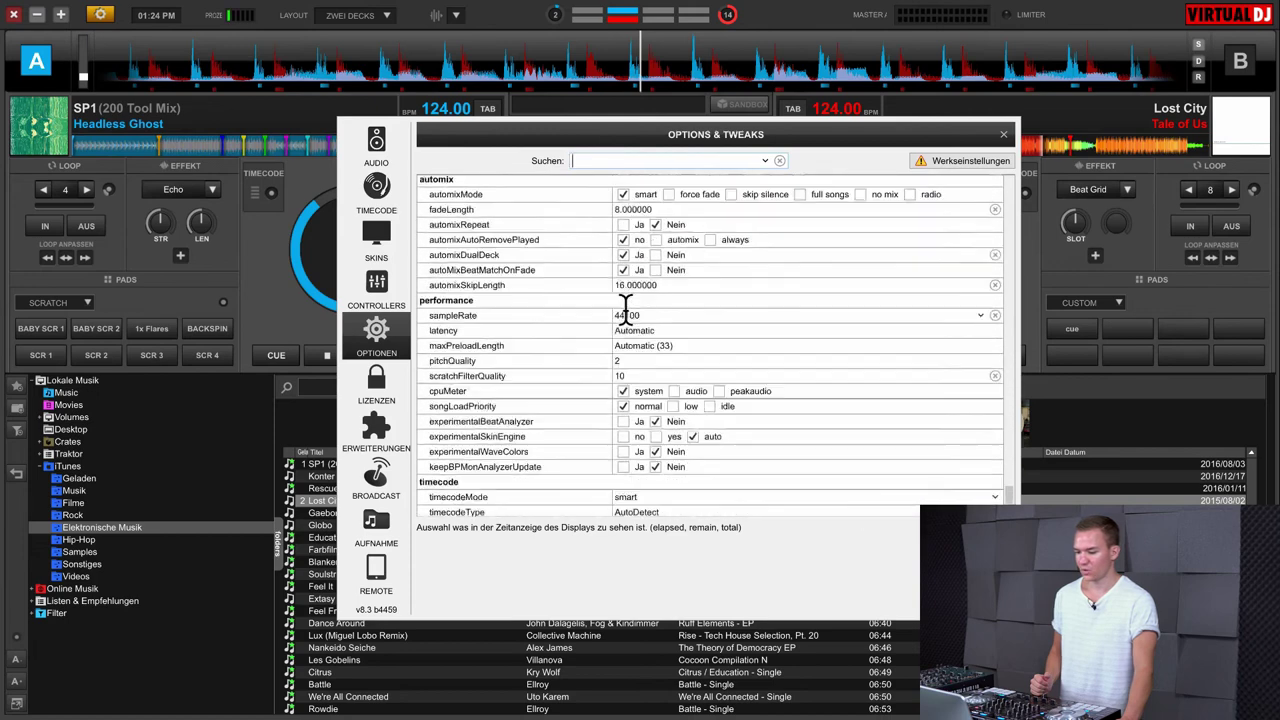
{"action": "scroll", "coordinate": [625, 310], "scroll_direction": "up", "scroll_amount": 20}
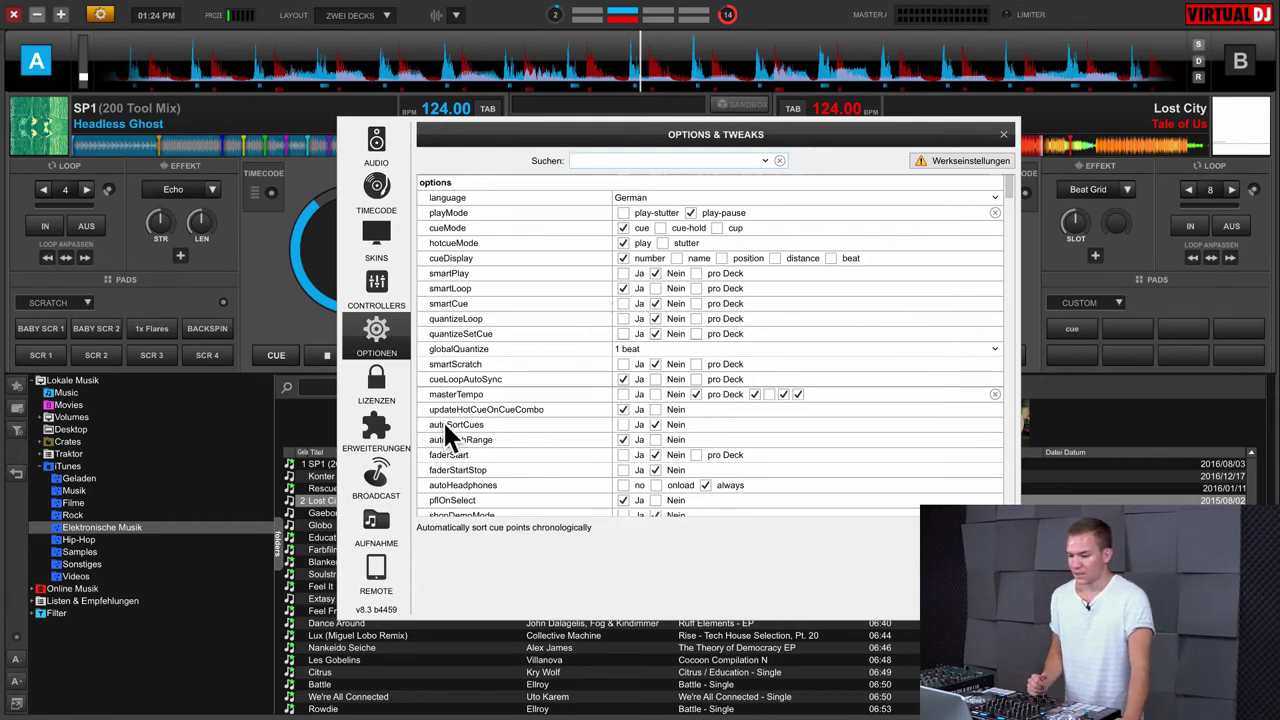
Show the licences and user account page, the downloadable extensions and the broadcast settings in turn
{"action": "left_click", "coordinate": [376, 383]}
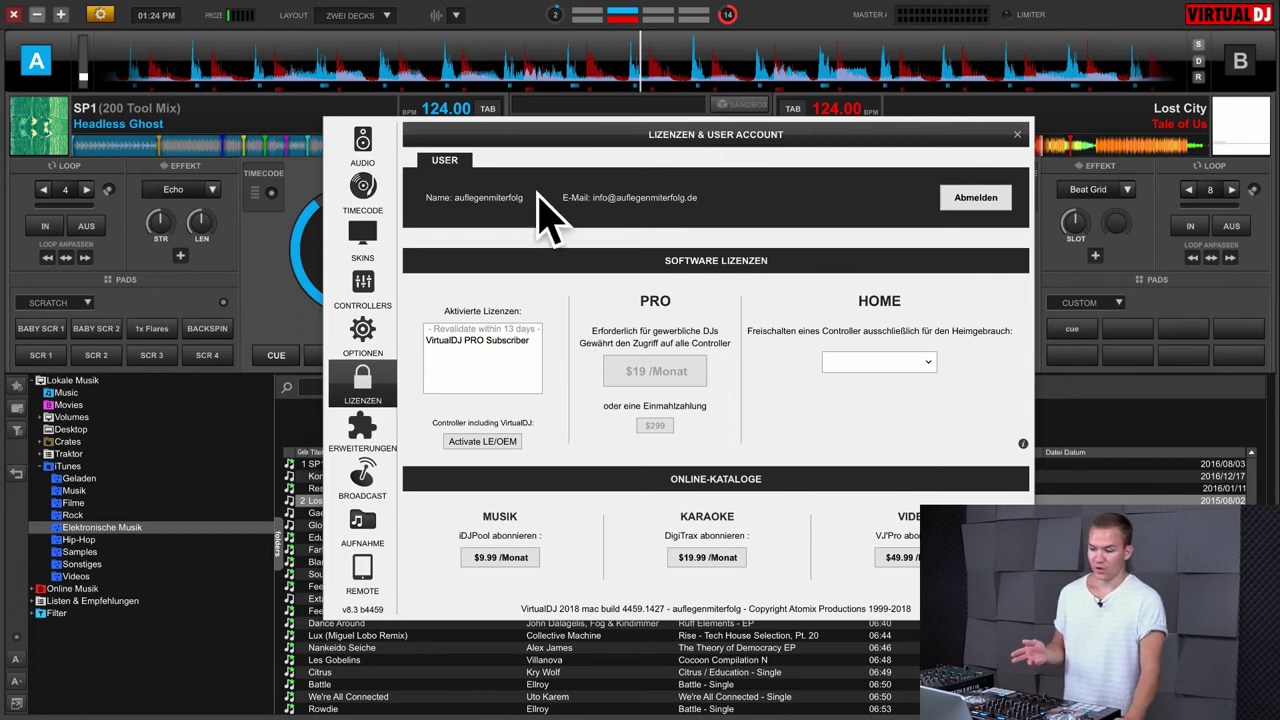
{"action": "left_click", "coordinate": [360, 430]}
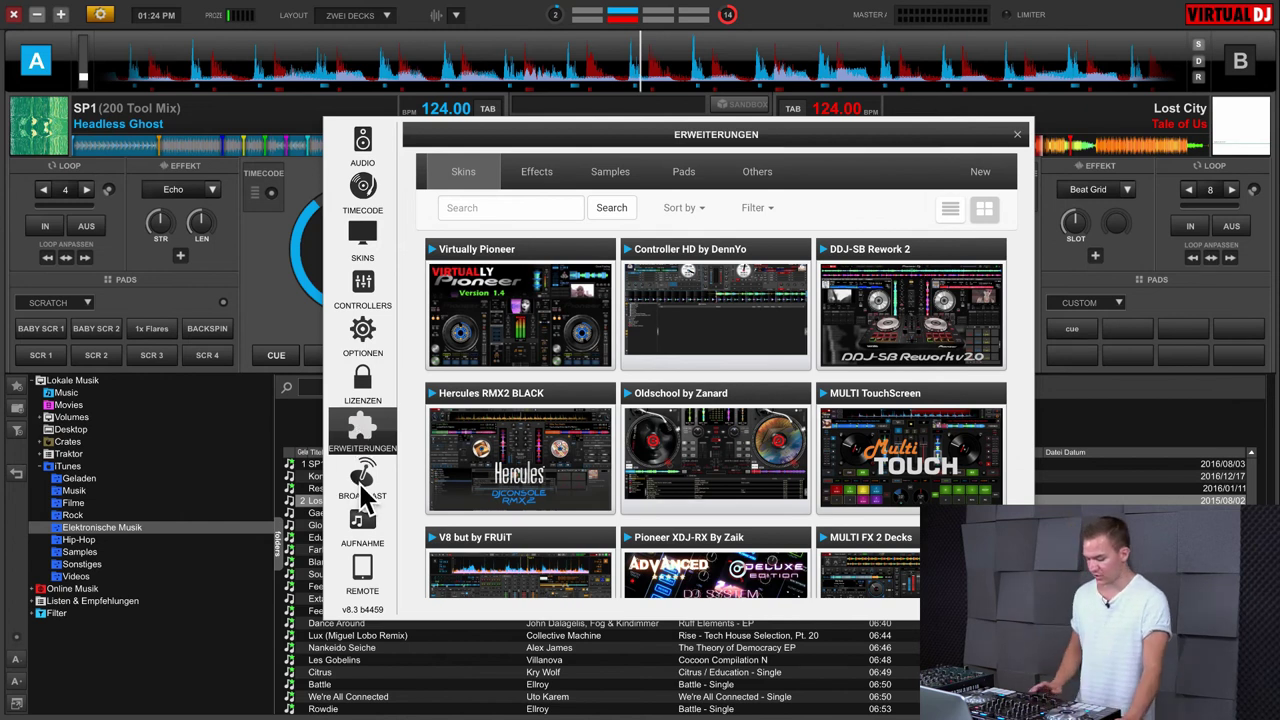
{"action": "left_click", "coordinate": [366, 497]}
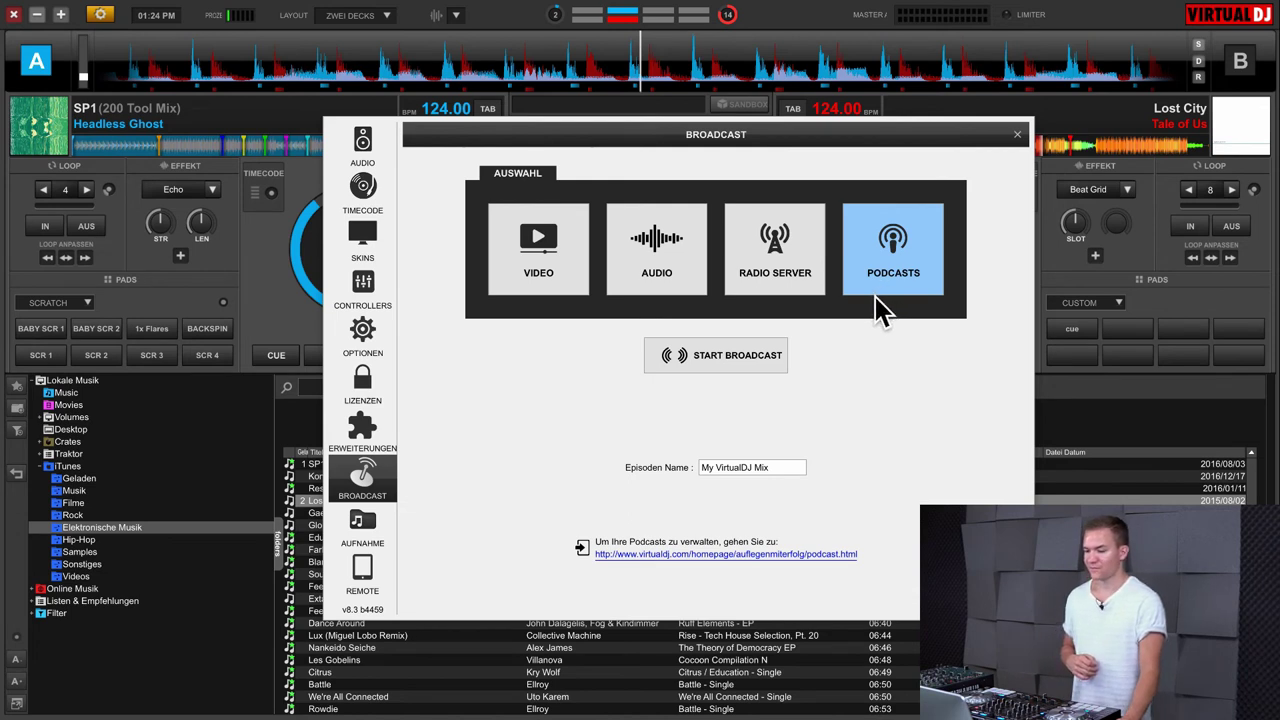
Show the radio server broadcast settings and move the settings window aside temporarily to show the mixer's master section
{"action": "left_click", "coordinate": [775, 250]}
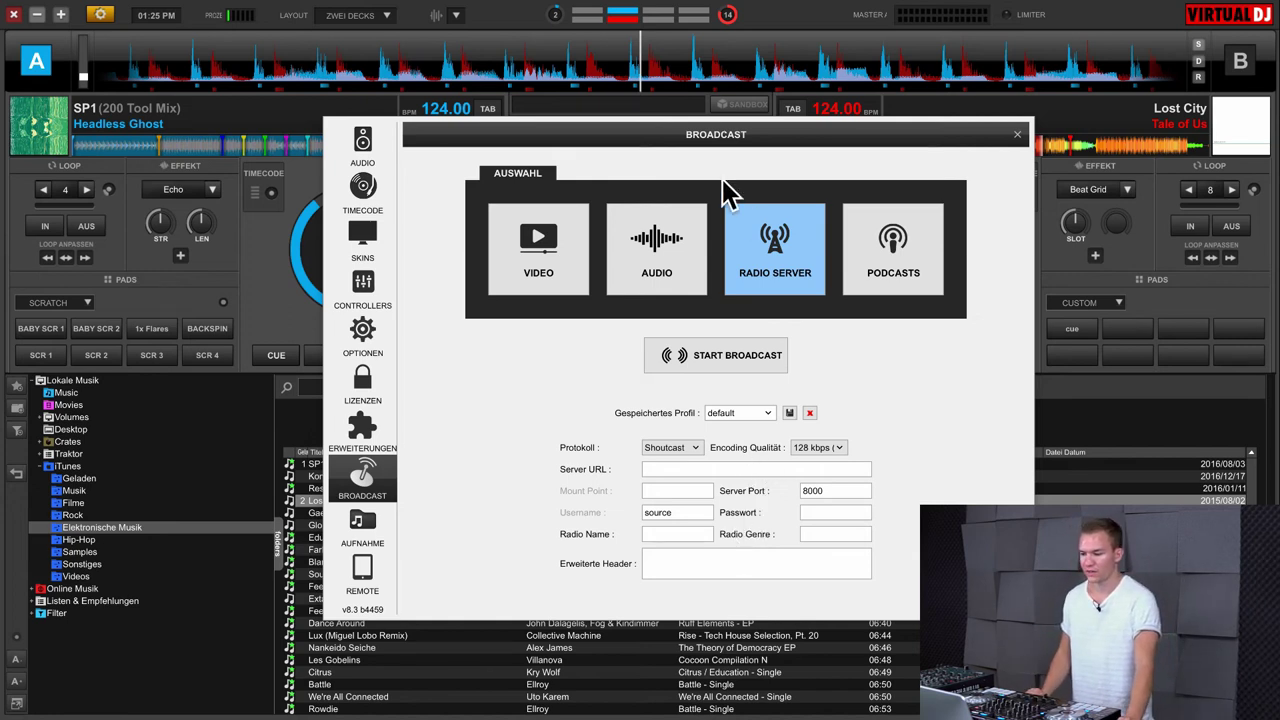
{"action": "left_click_drag", "start_coordinate": [694, 134], "coordinate": [251, 180]}
{"action": "left_click", "coordinate": [743, 123]}
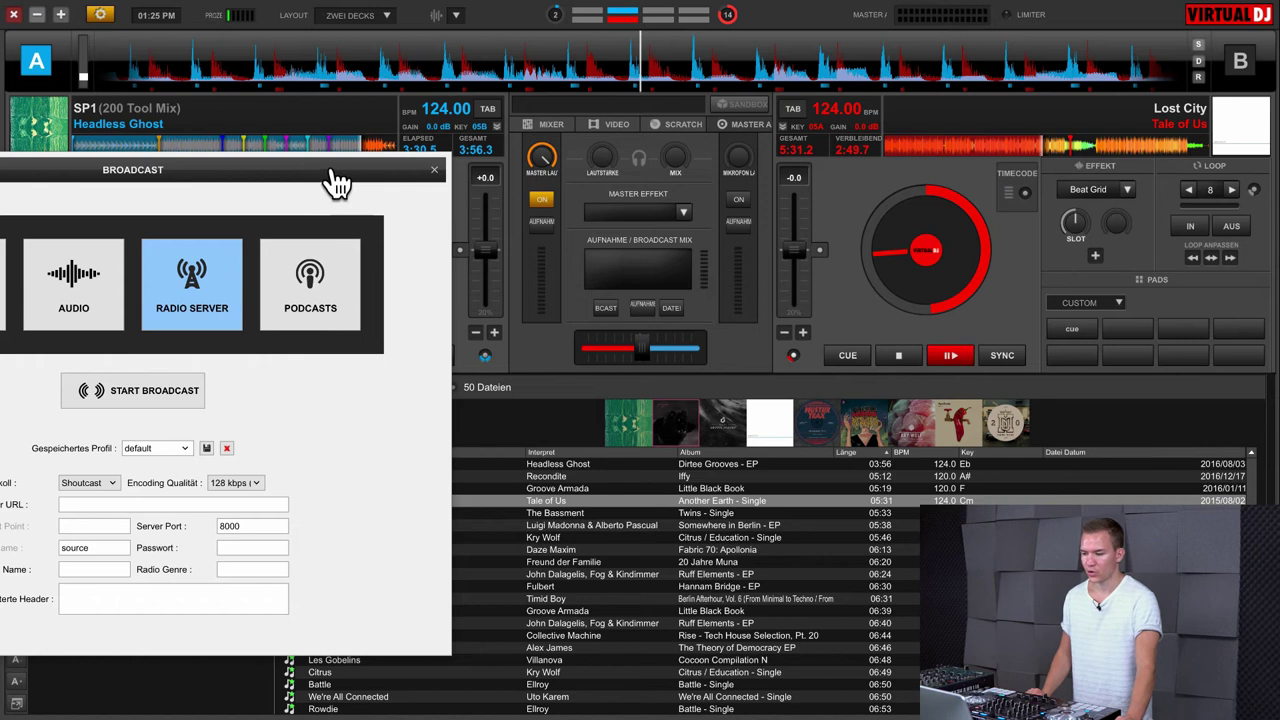
{"action": "left_click_drag", "start_coordinate": [337, 172], "coordinate": [948, 176]}
Show the audio and video broadcast settings, viewing the available streaming services and the stream key field without changing them
{"action": "left_click", "coordinate": [712, 278]}
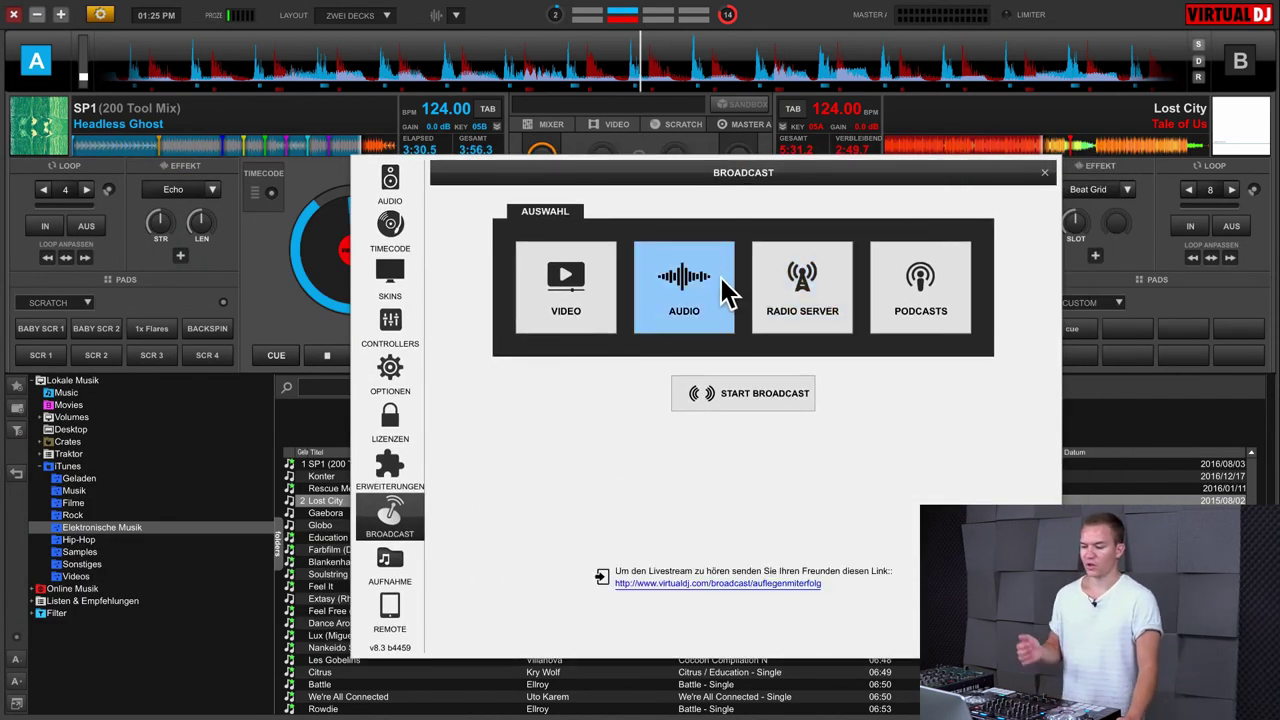
{"action": "left_click", "coordinate": [599, 302]}
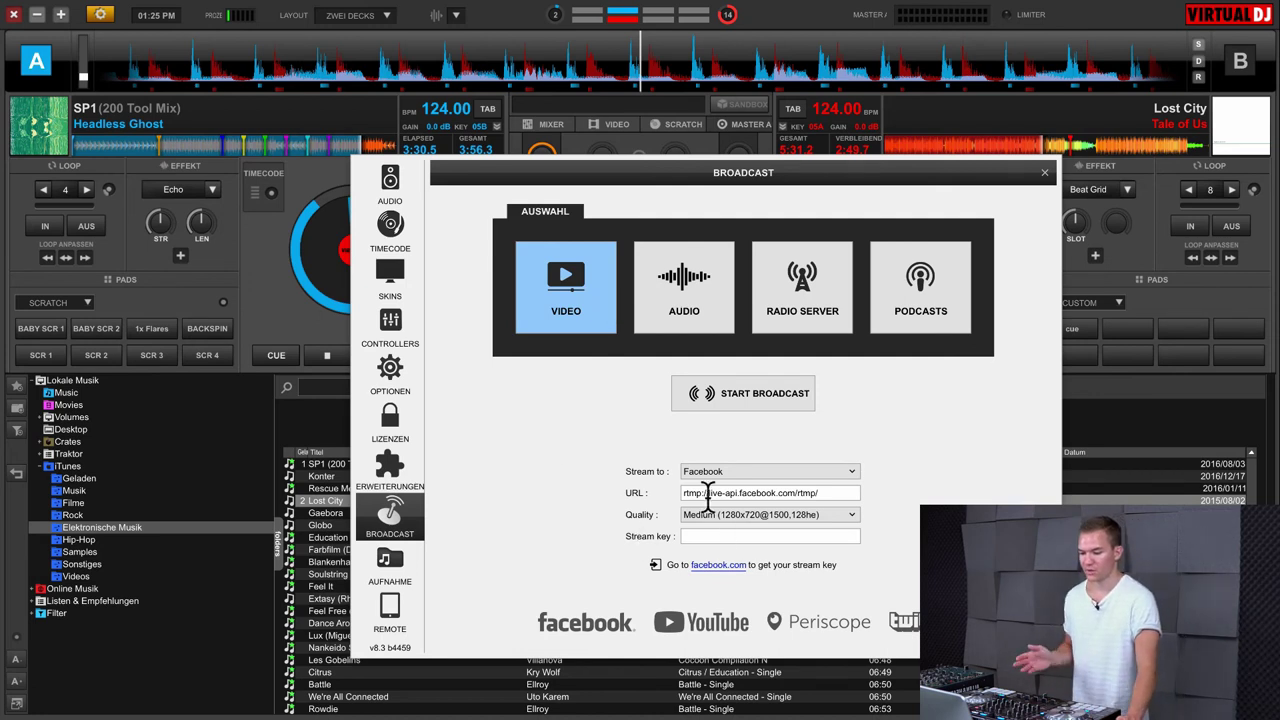
{"action": "left_click", "coordinate": [849, 473]}
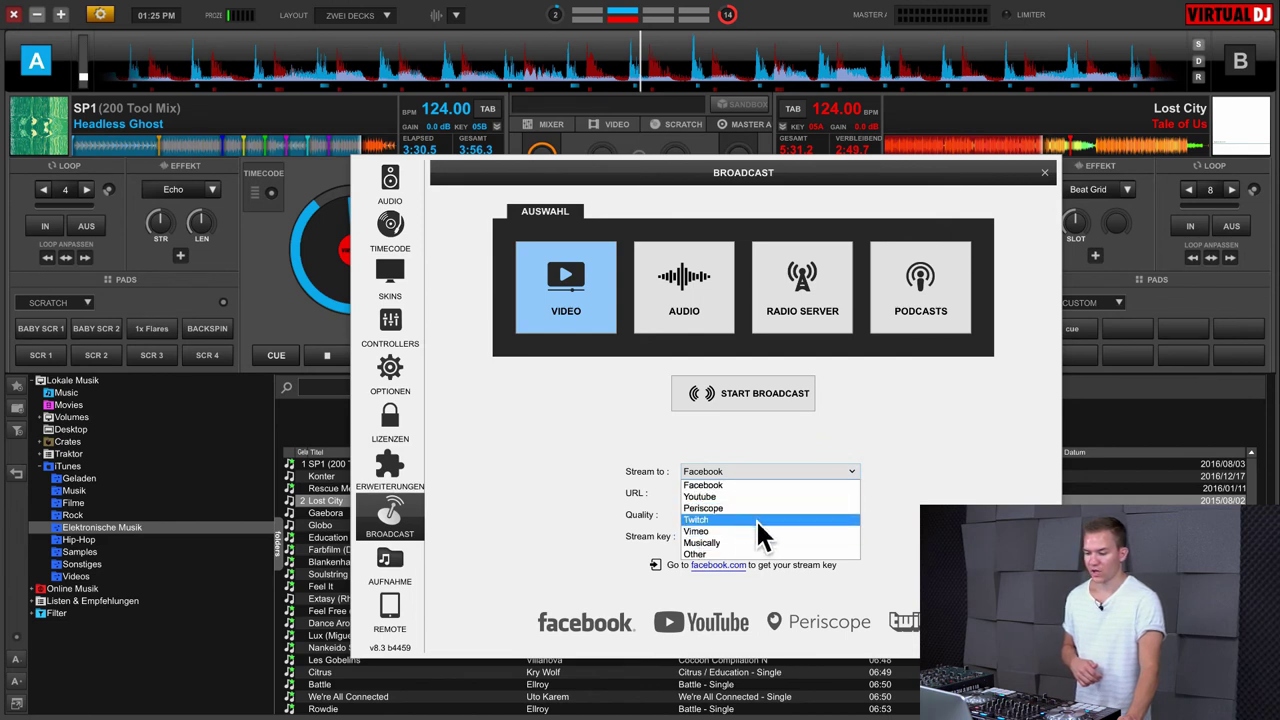
{"action": "left_click", "coordinate": [912, 487]}
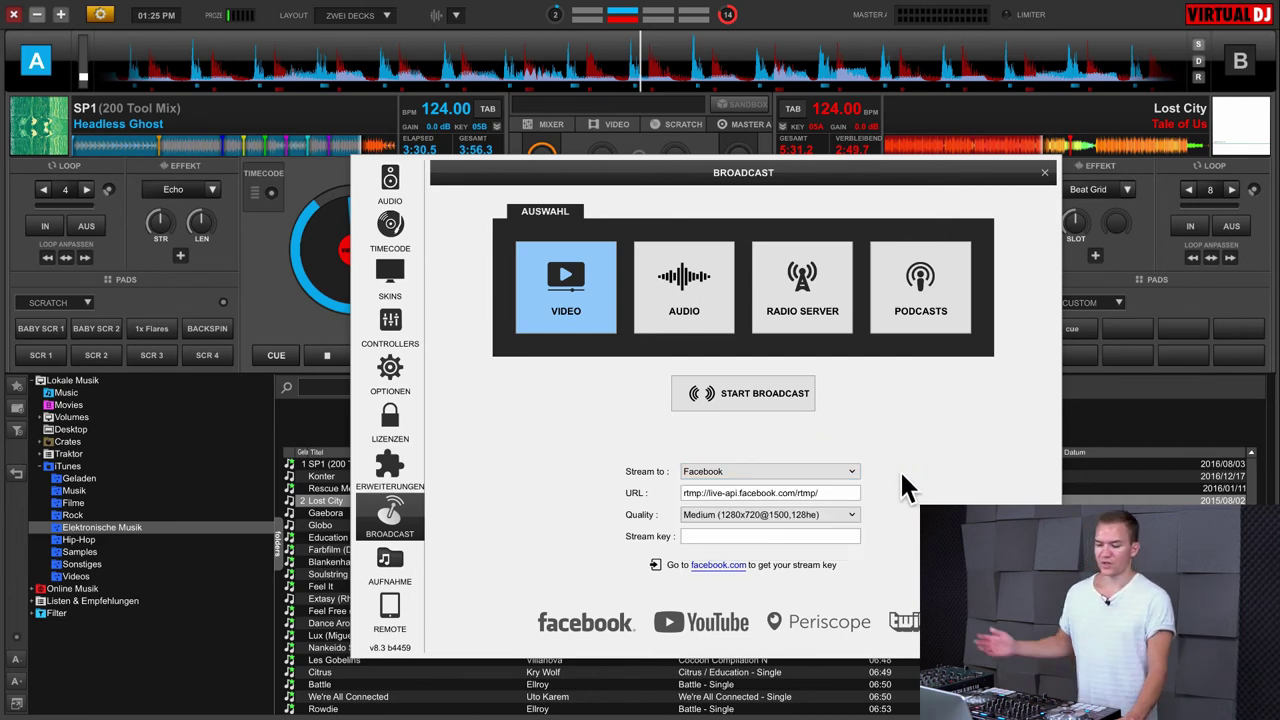
{"action": "left_click", "coordinate": [742, 535]}
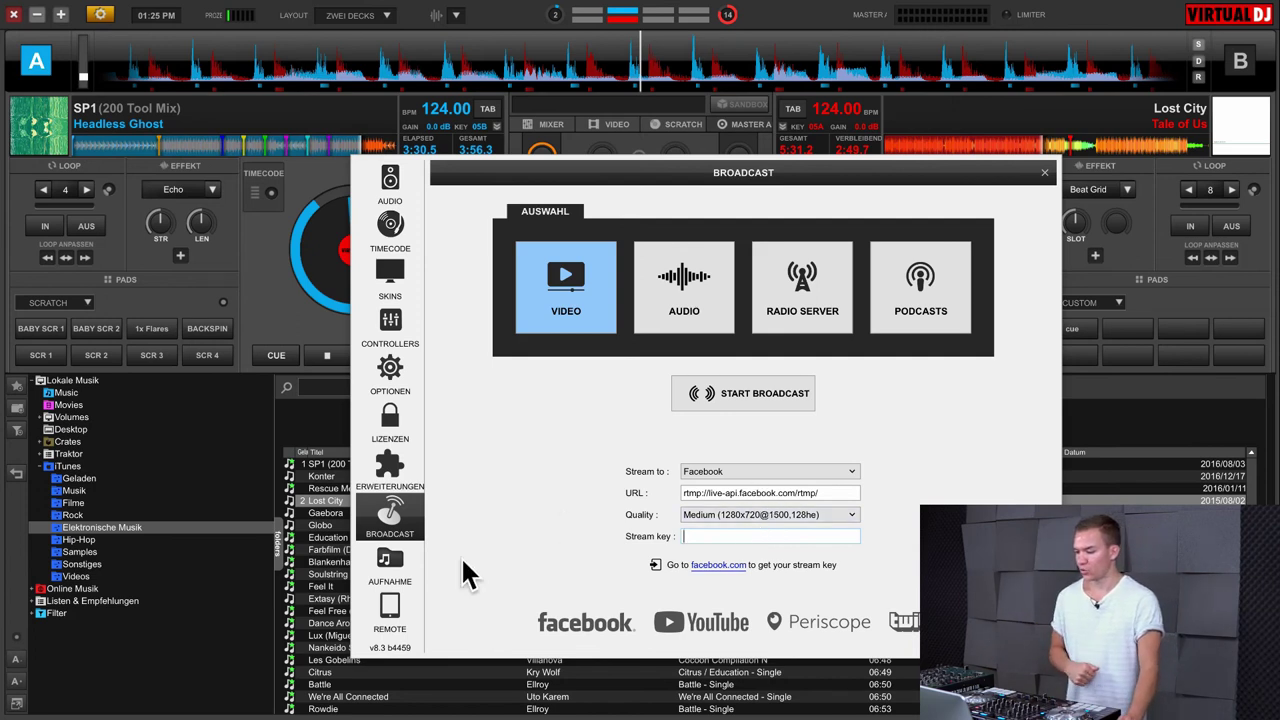
Show the recording settings with their file name and format fields, and the remote devices page
{"action": "left_click", "coordinate": [399, 553]}
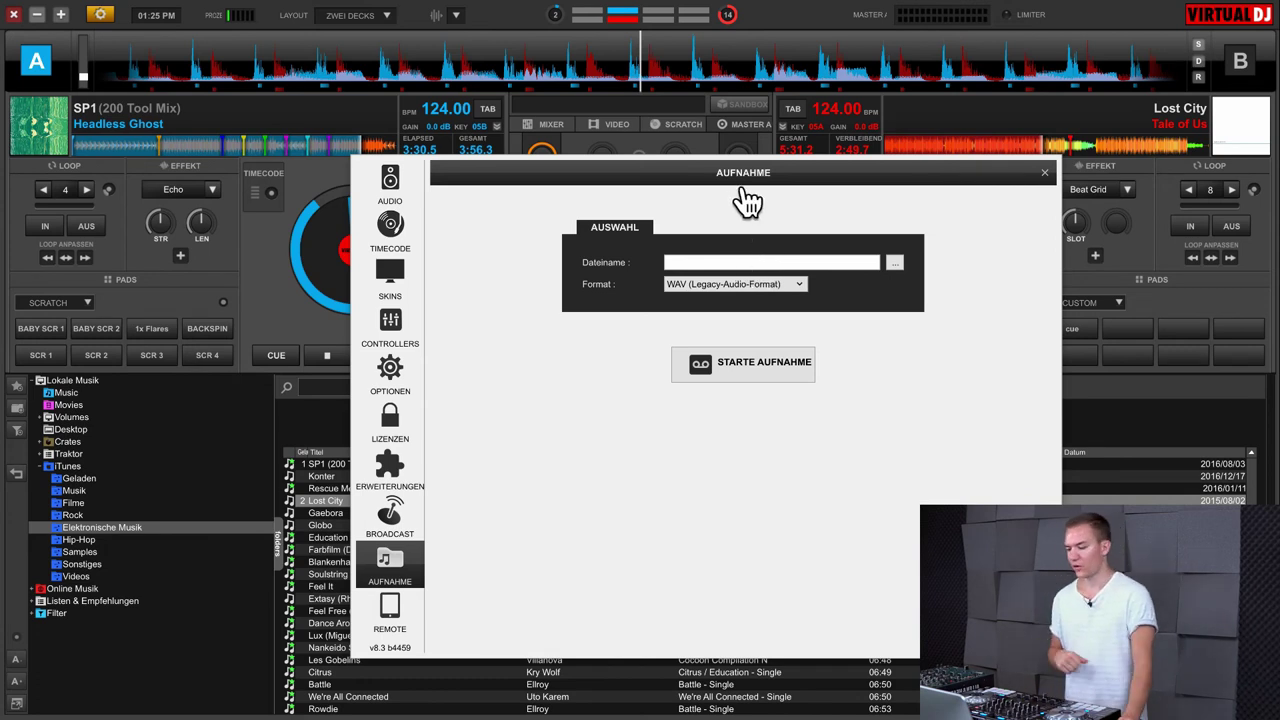
{"action": "left_click", "coordinate": [390, 610]}
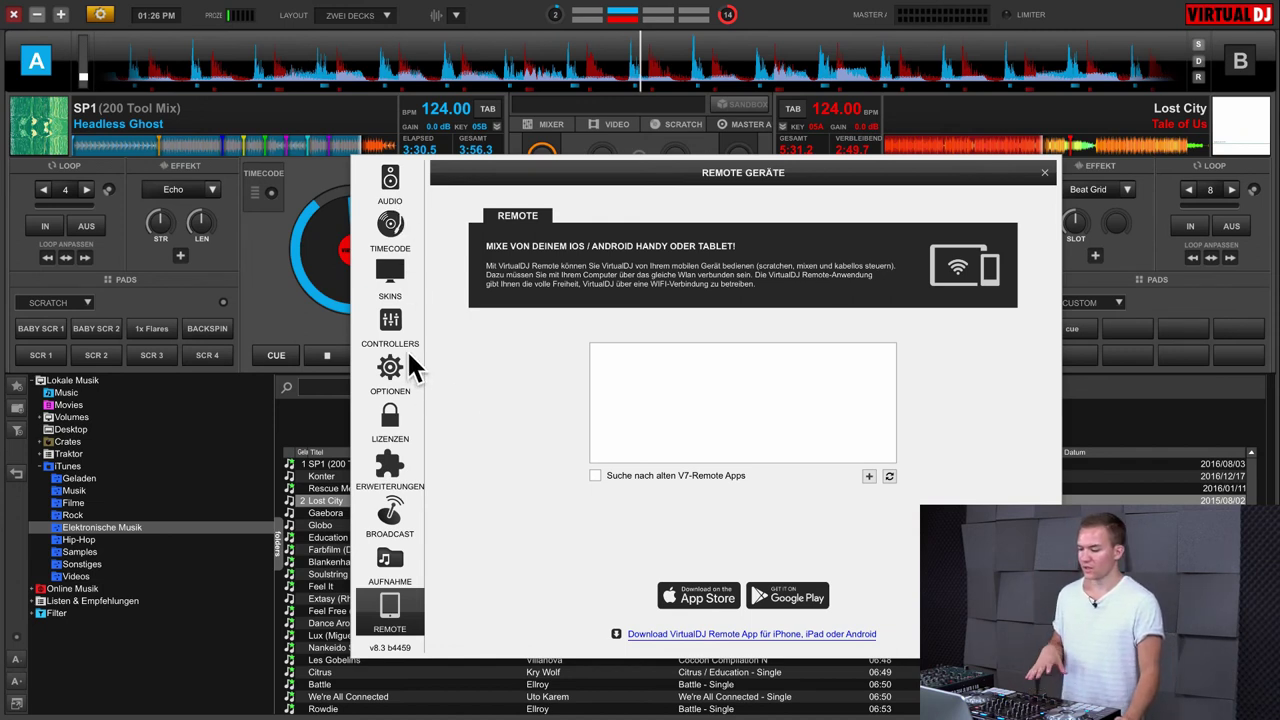
{"action": "left_click", "coordinate": [390, 515]}
{"action": "left_click", "coordinate": [386, 570]}
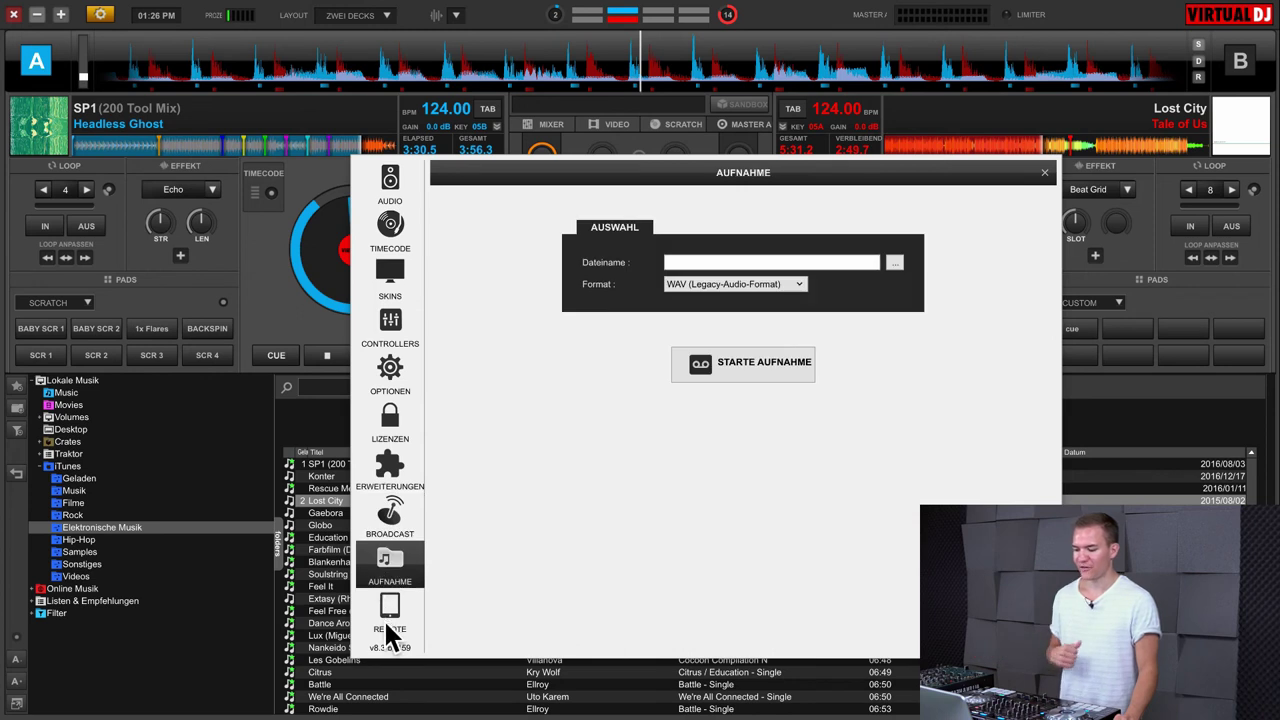
{"action": "left_click", "coordinate": [386, 612]}
Look over the list of options once more and close the settings
{"action": "left_click", "coordinate": [392, 372]}
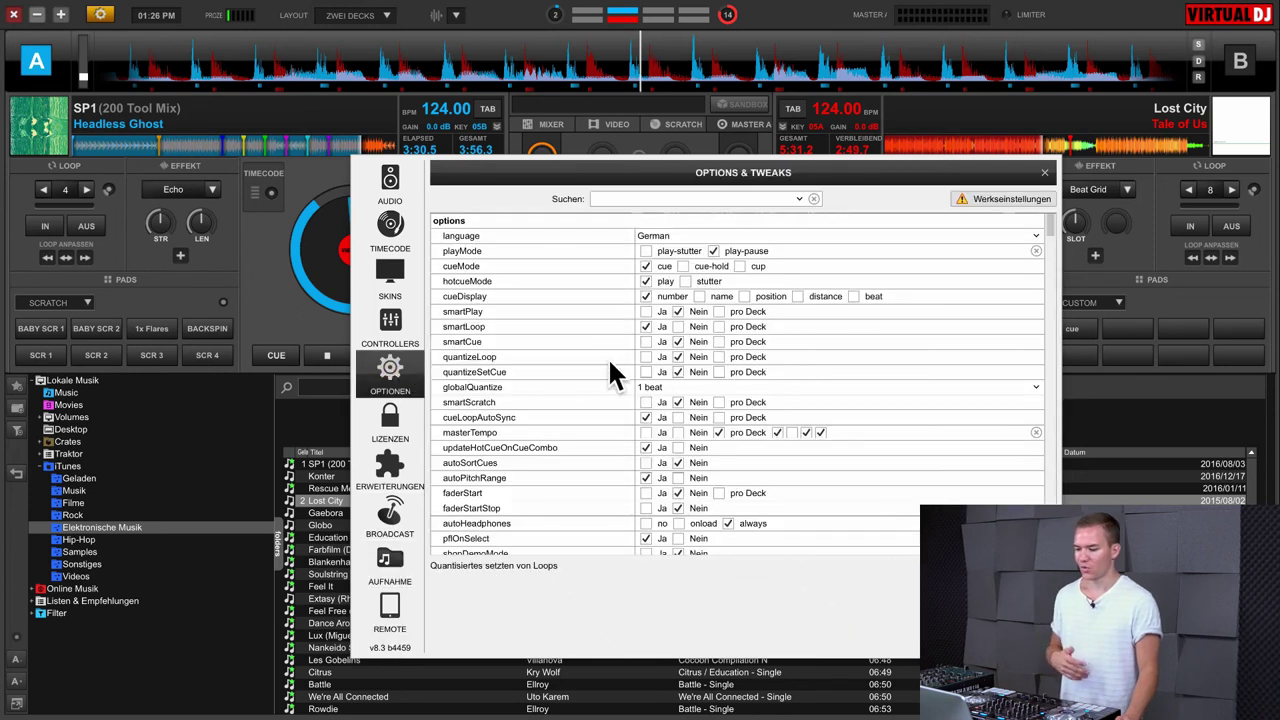
{"action": "scroll", "coordinate": [608, 360], "scroll_direction": "down", "scroll_amount": 10}
{"action": "scroll", "coordinate": [608, 360], "scroll_direction": "up", "scroll_amount": 10}
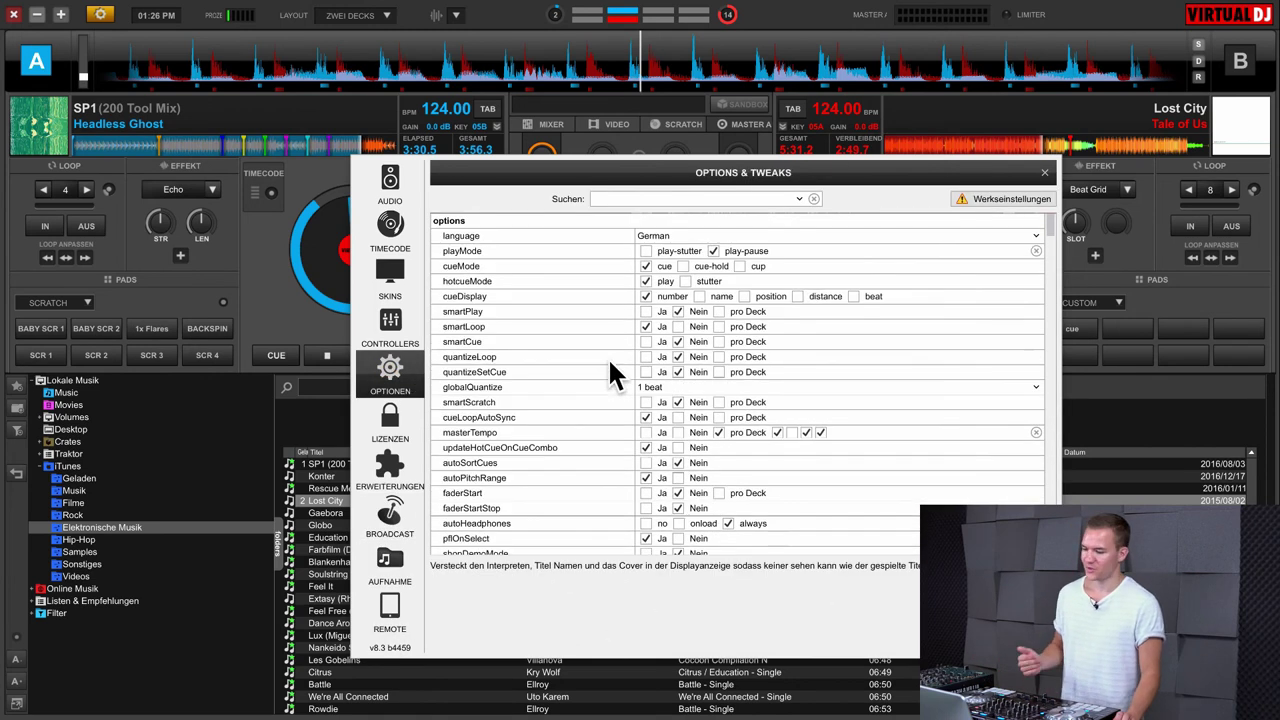
{"action": "left_click", "coordinate": [1045, 168]}
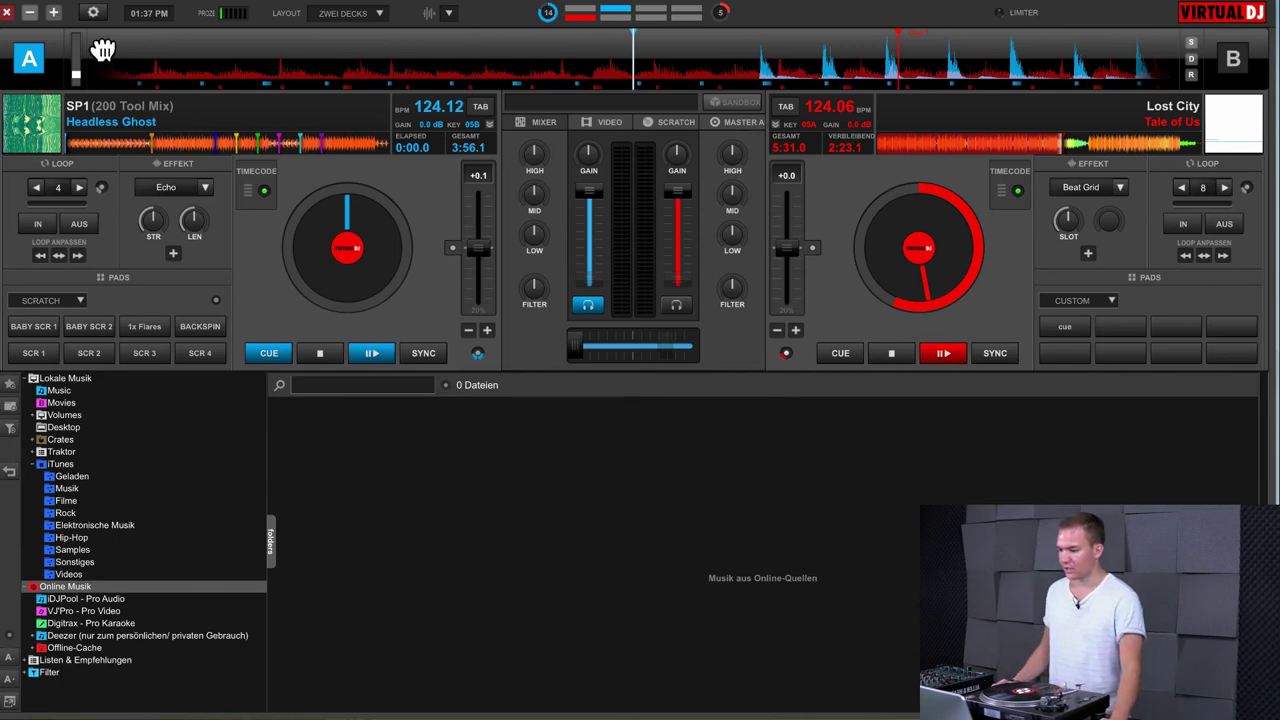
Show the timecode settings, view the record types for Timecode 1 while keeping Traktor side A, and calibrate its signal
{"action": "left_click", "coordinate": [93, 12]}
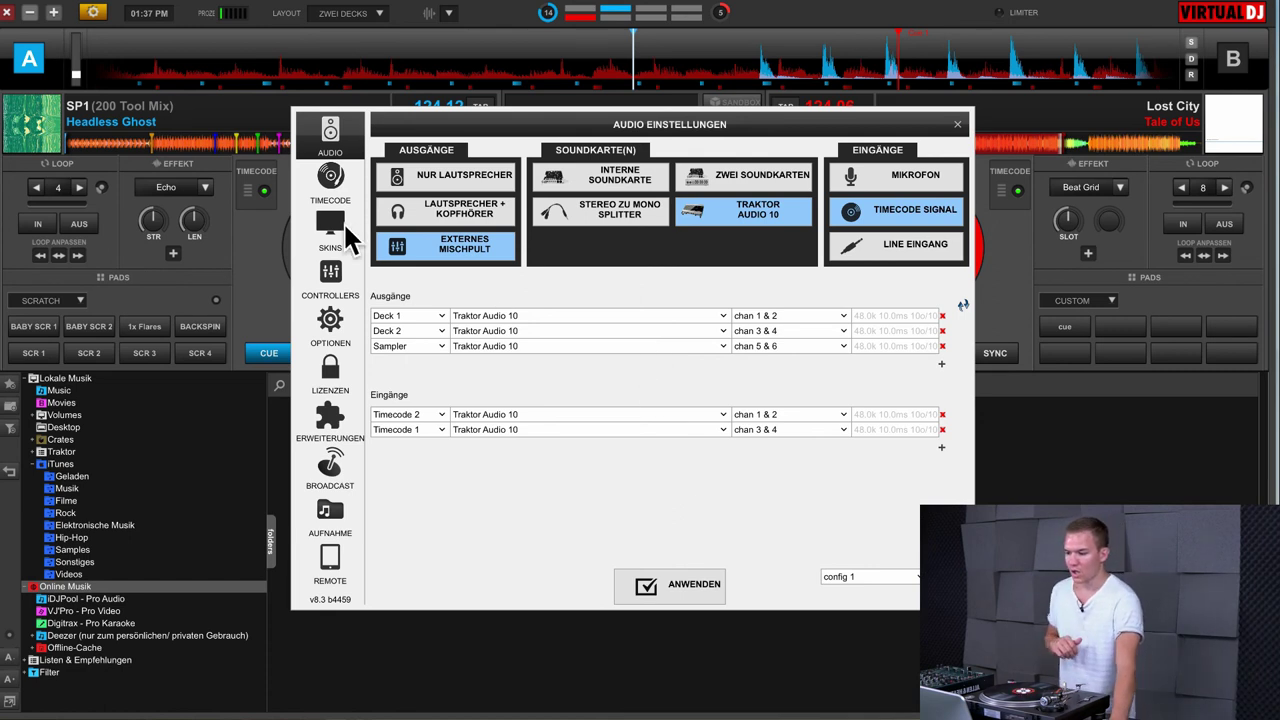
{"action": "left_click", "coordinate": [332, 185]}
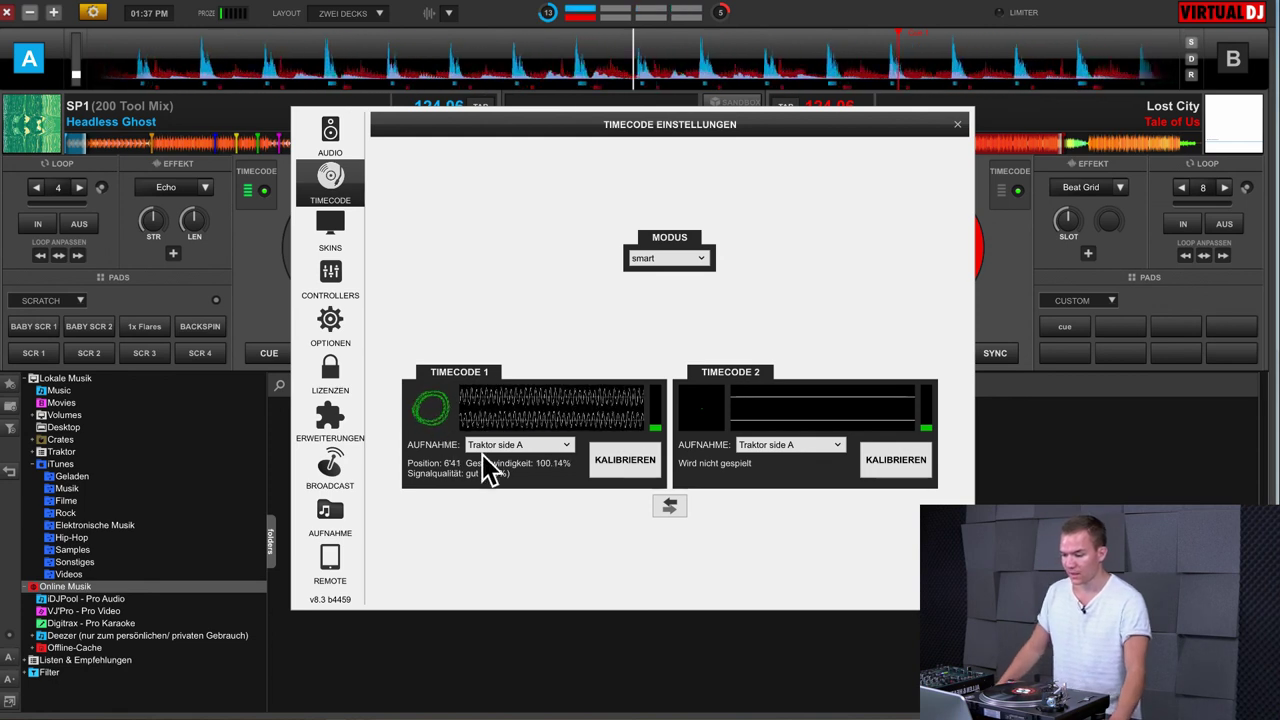
{"action": "left_click", "coordinate": [566, 445]}
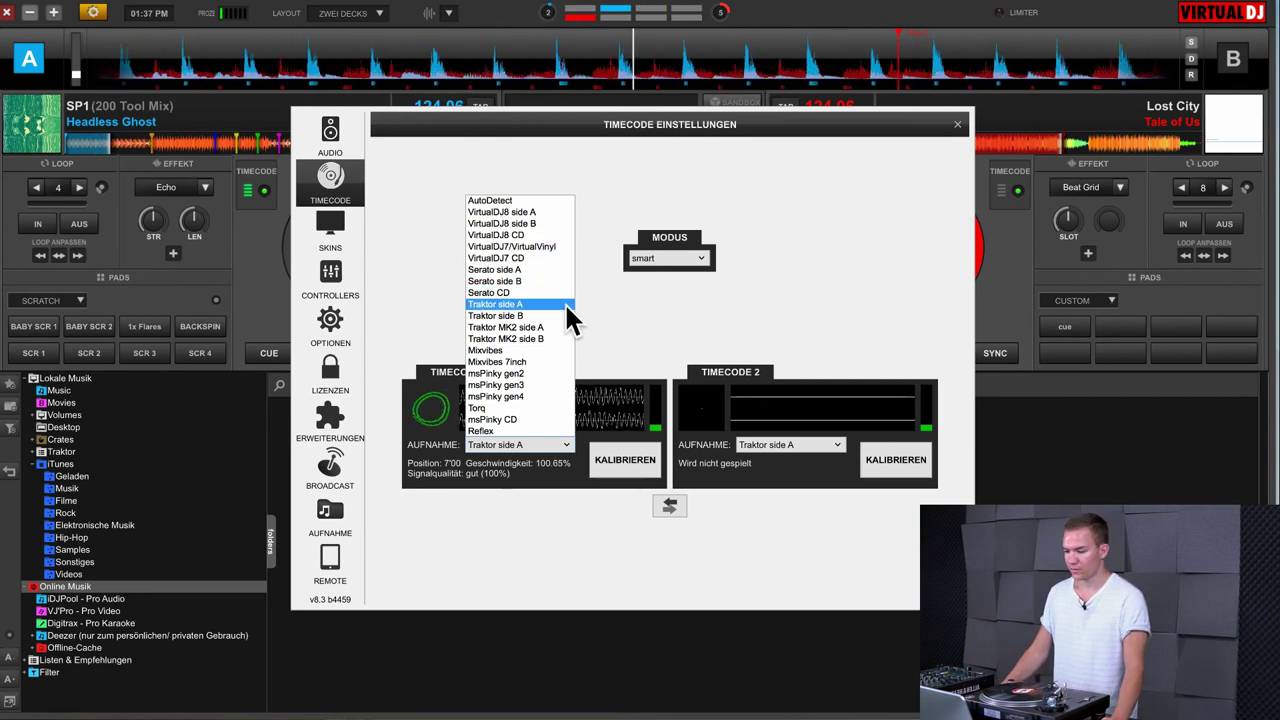
{"action": "left_click", "coordinate": [599, 298]}
{"action": "left_click", "coordinate": [628, 460]}
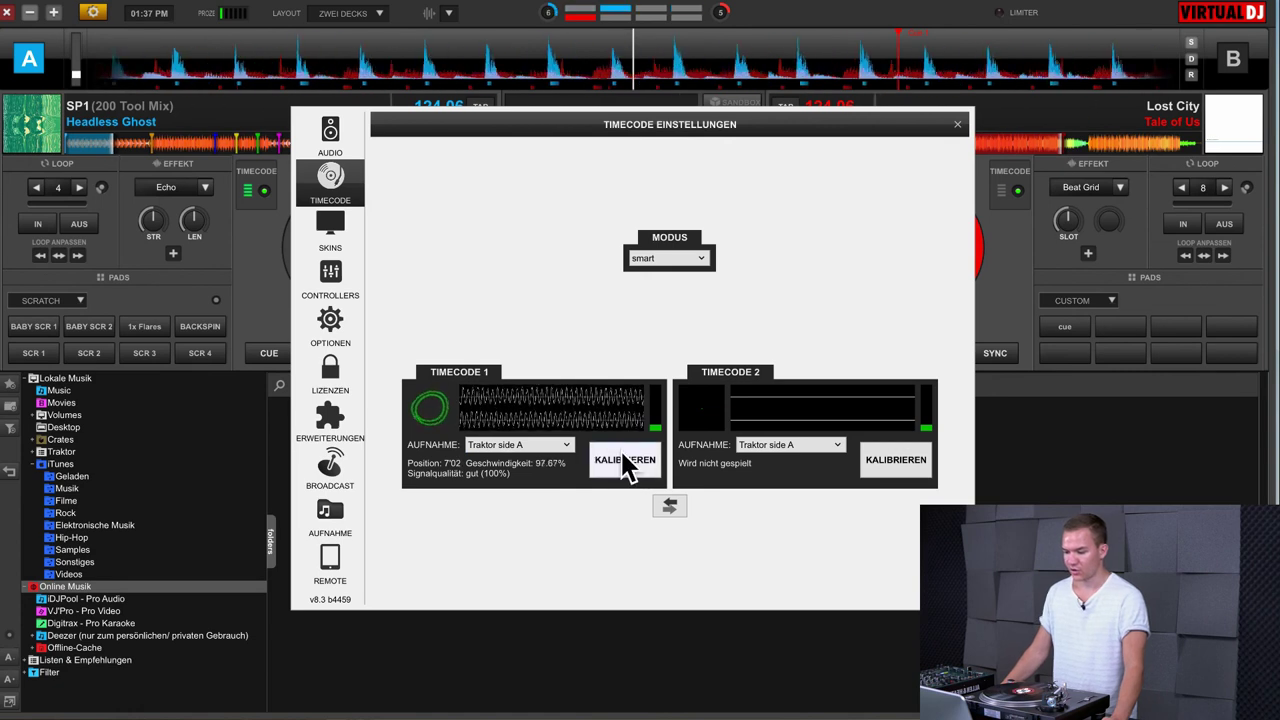
Switch the timecode mode to relative as a trial and finally set it to absolute
{"action": "left_click", "coordinate": [608, 403]}
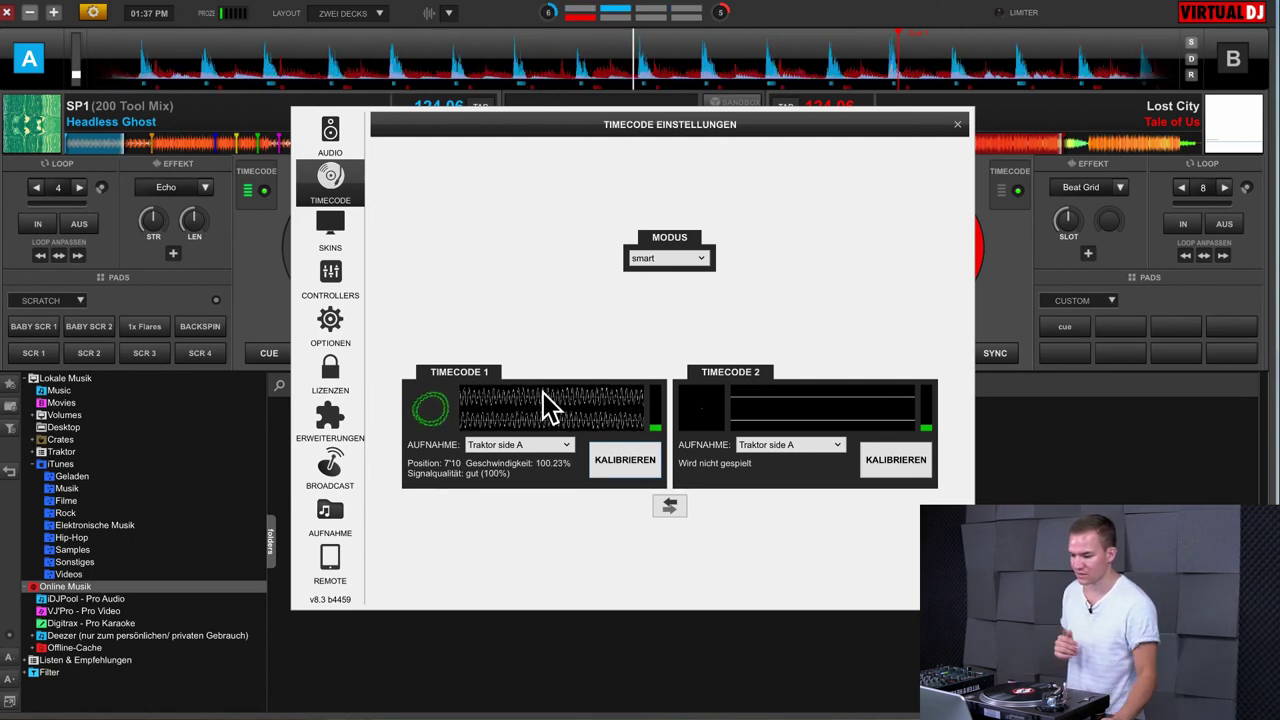
{"action": "left_click", "coordinate": [689, 256]}
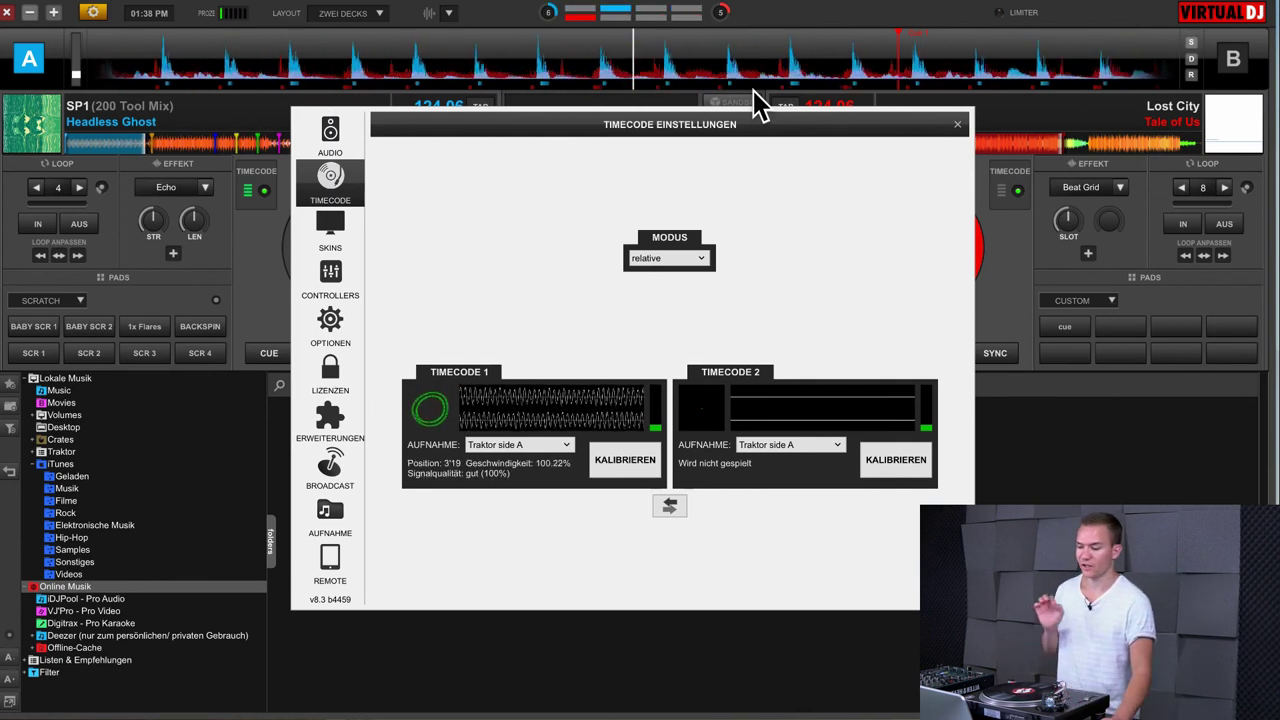
{"action": "left_click", "coordinate": [671, 250]}
{"action": "left_click", "coordinate": [661, 276]}
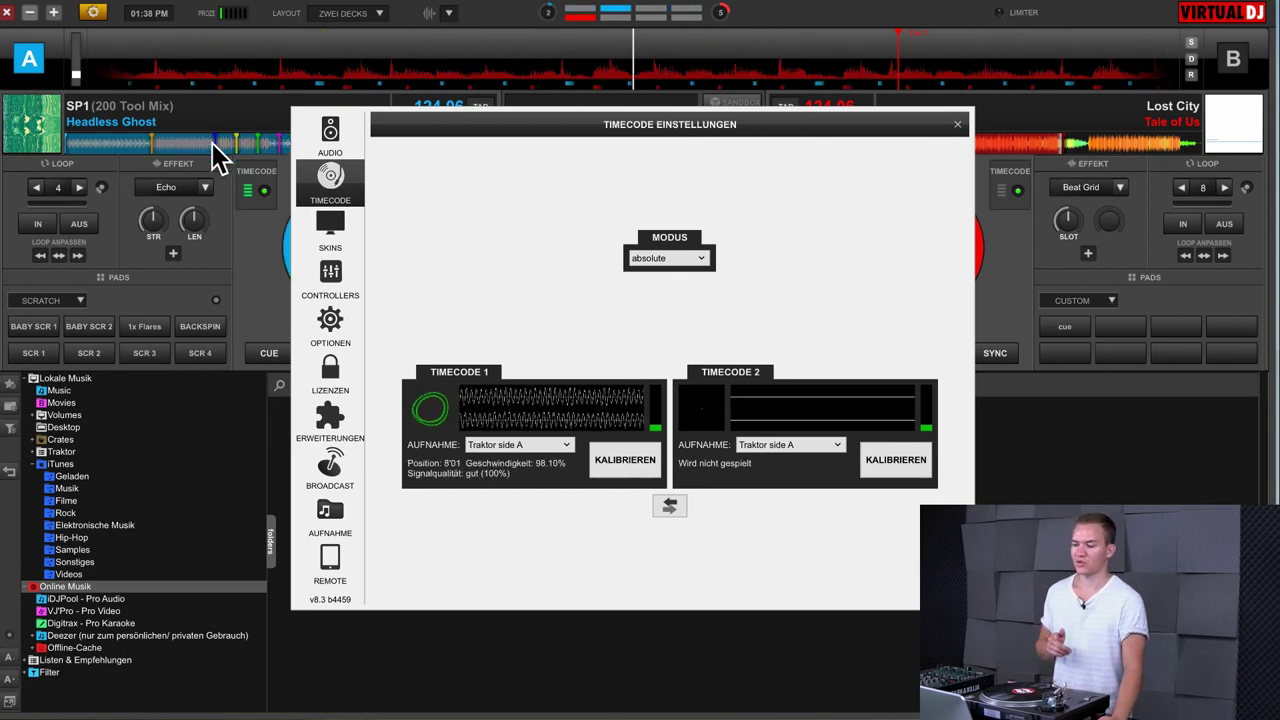
Move the timecode settings aside to reveal deck A, close them and deactivate timecode control on deck A
{"action": "left_click_drag", "start_coordinate": [395, 128], "coordinate": [503, 143]}
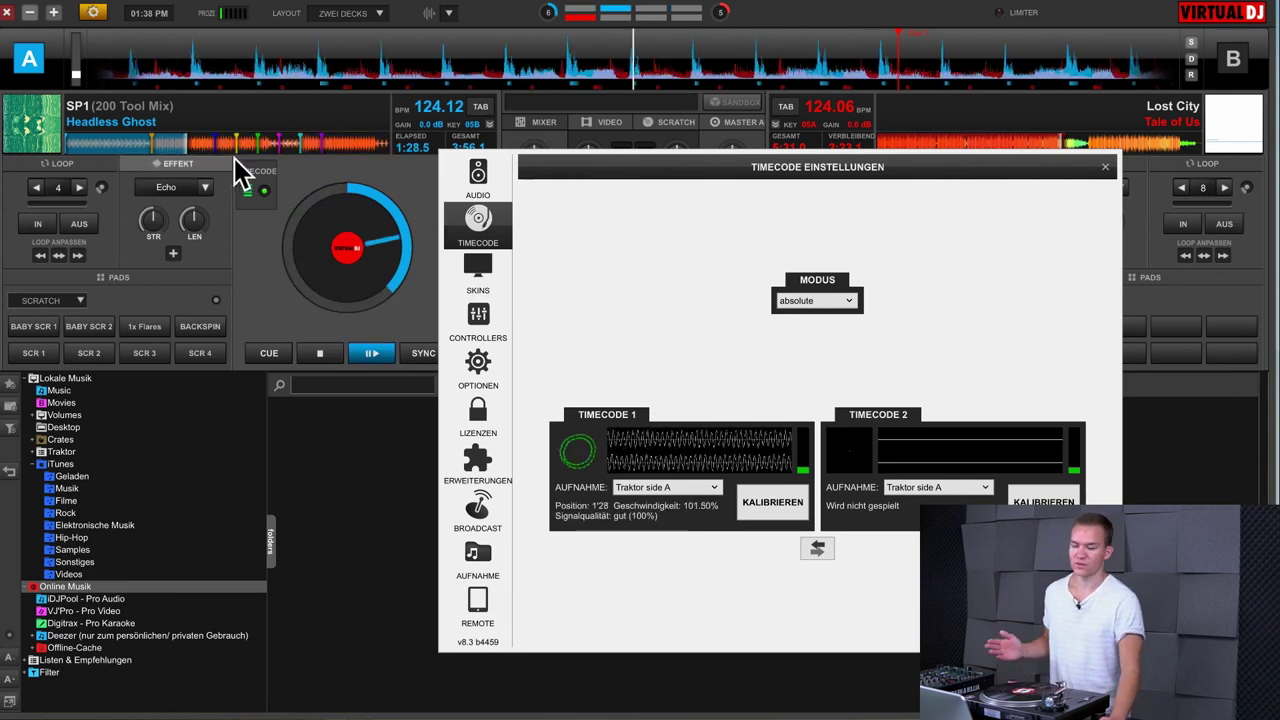
{"action": "left_click_drag", "start_coordinate": [666, 177], "coordinate": [586, 129]}
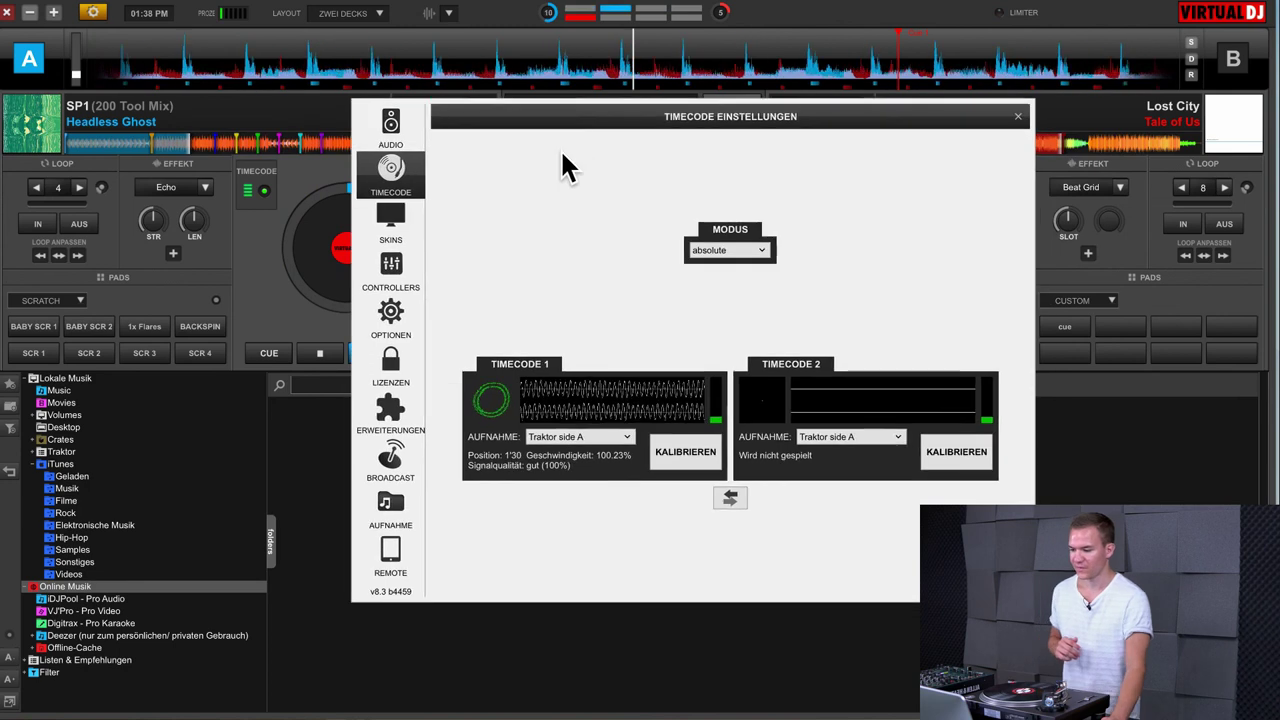
{"action": "left_click", "coordinate": [1019, 116]}
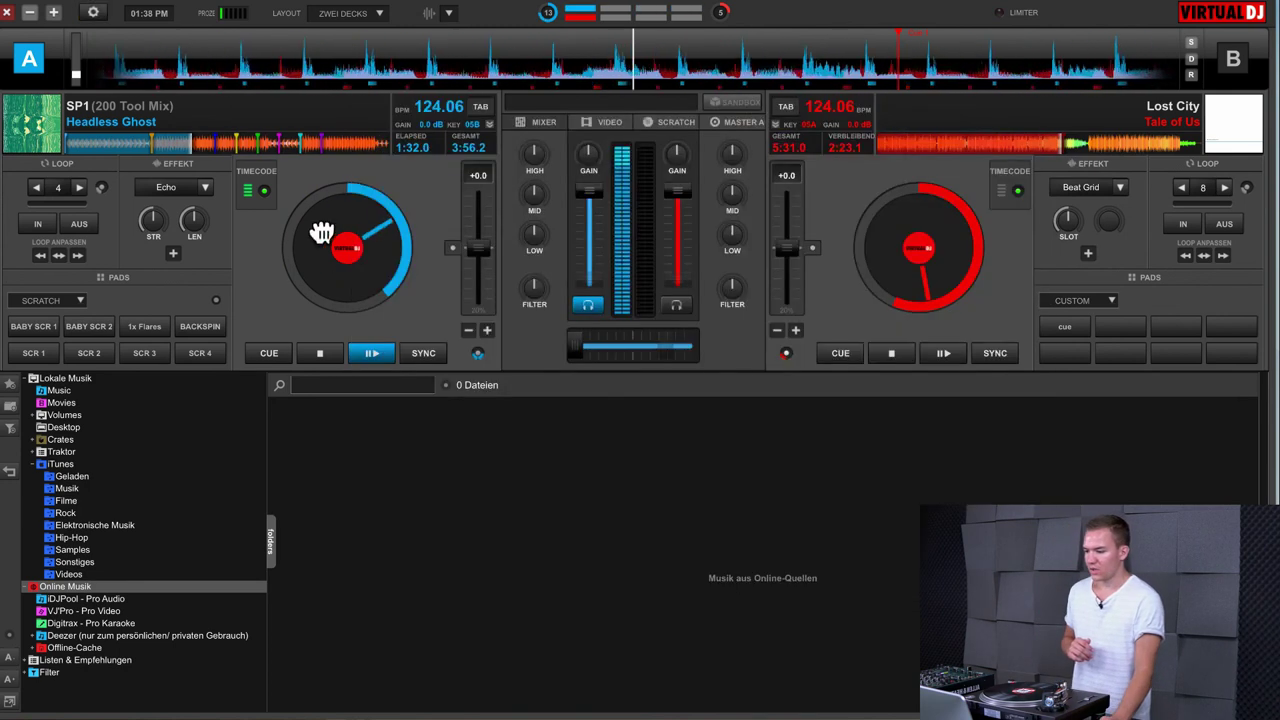
{"action": "left_click", "coordinate": [262, 192]}
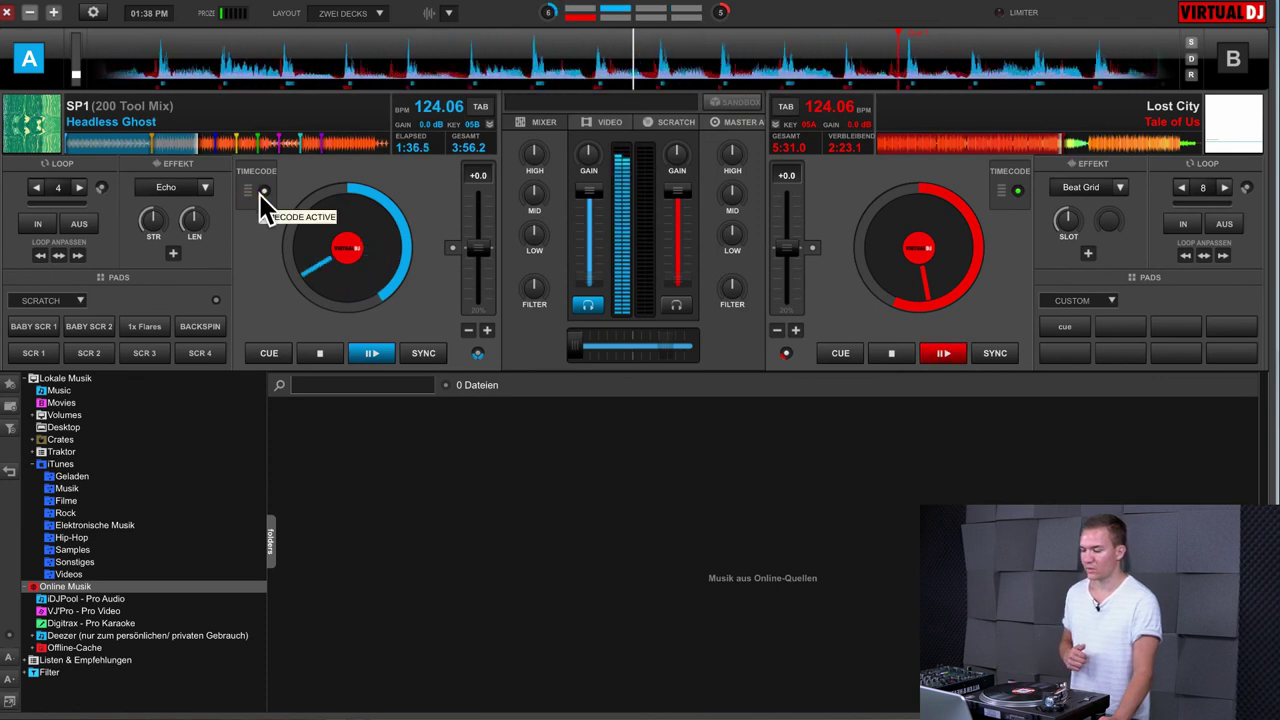